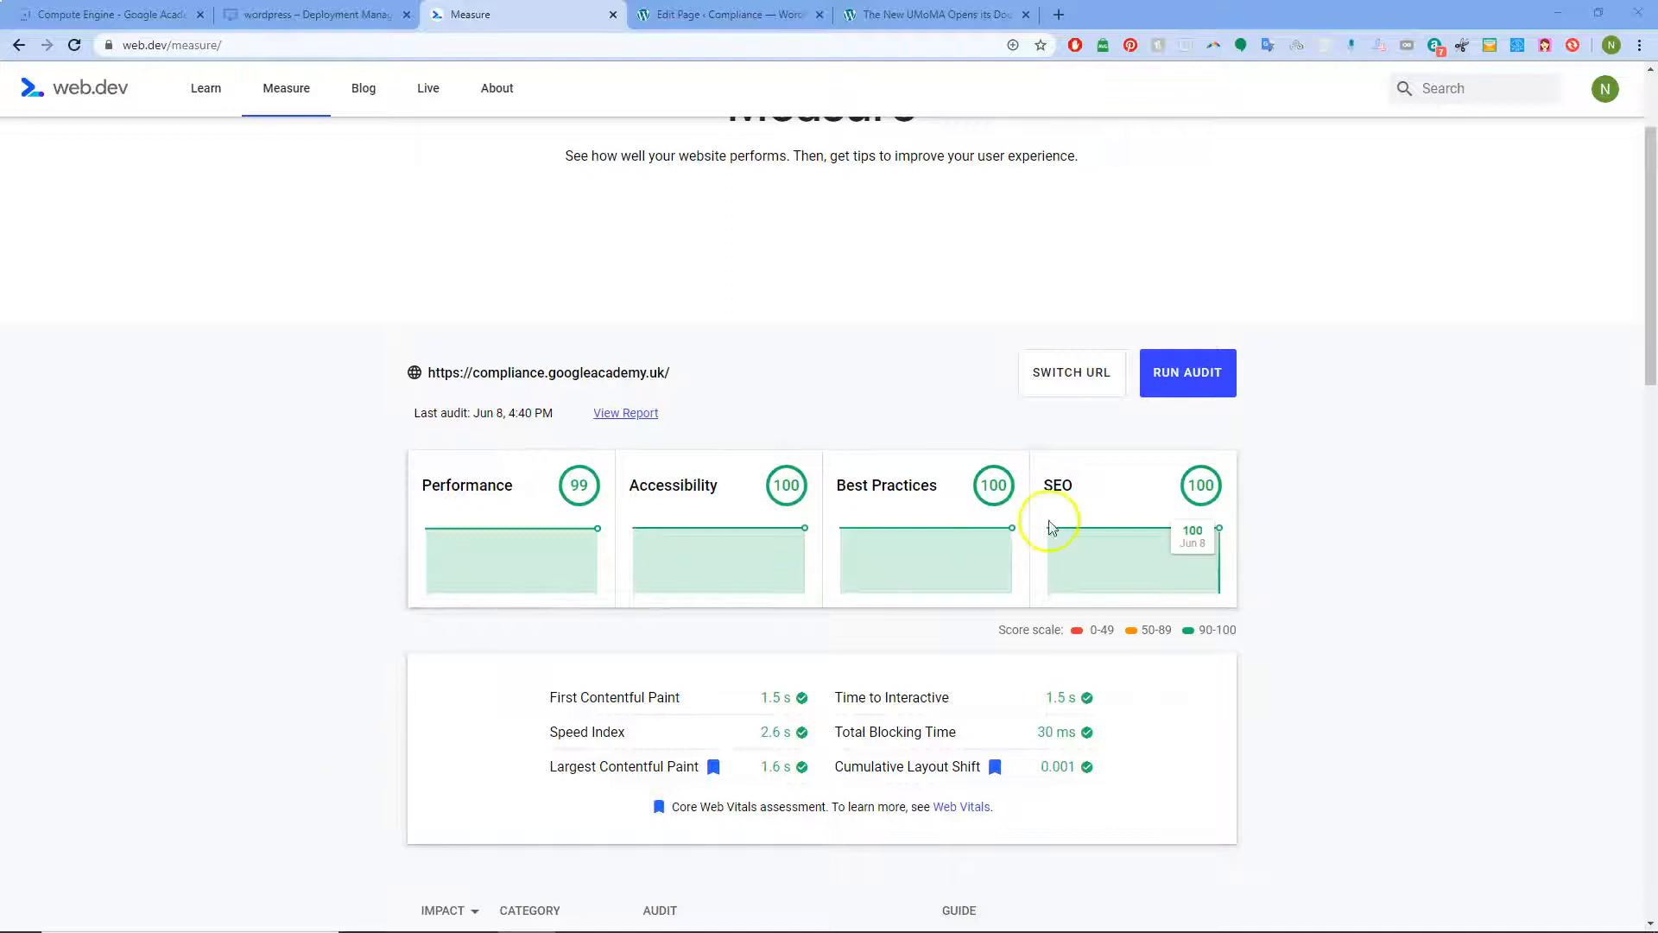
- In the WordPress page editor, add a question mark to the end of the Yoast meta description and update the page
click(731, 13)
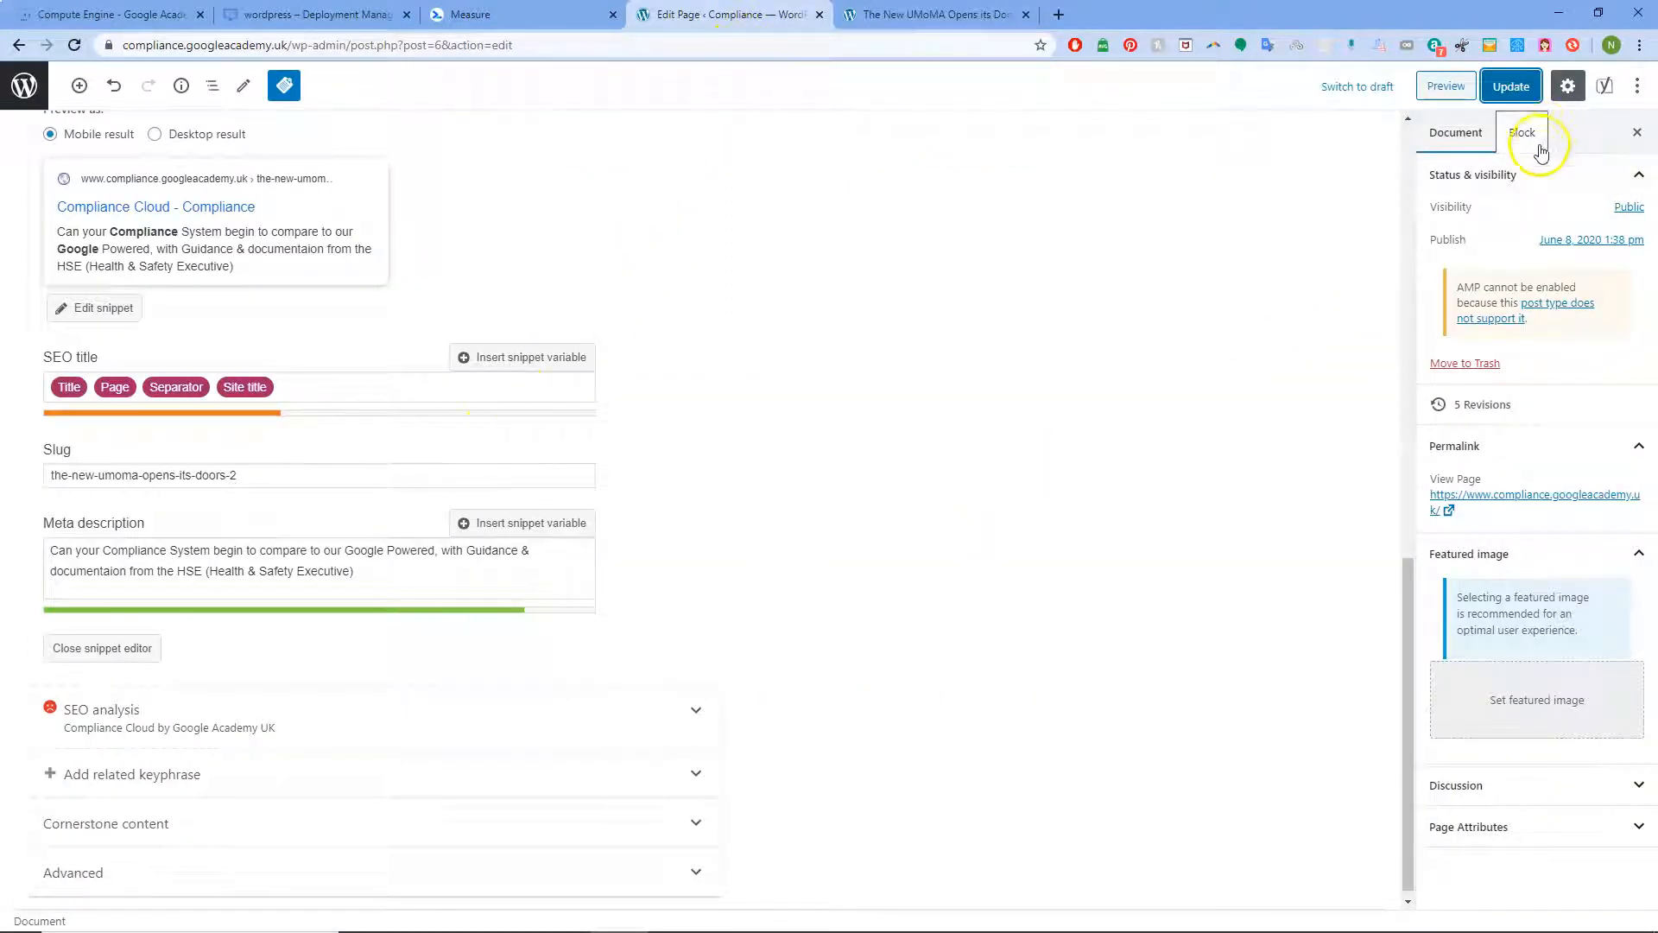
scroll(473, 493, up, 3)
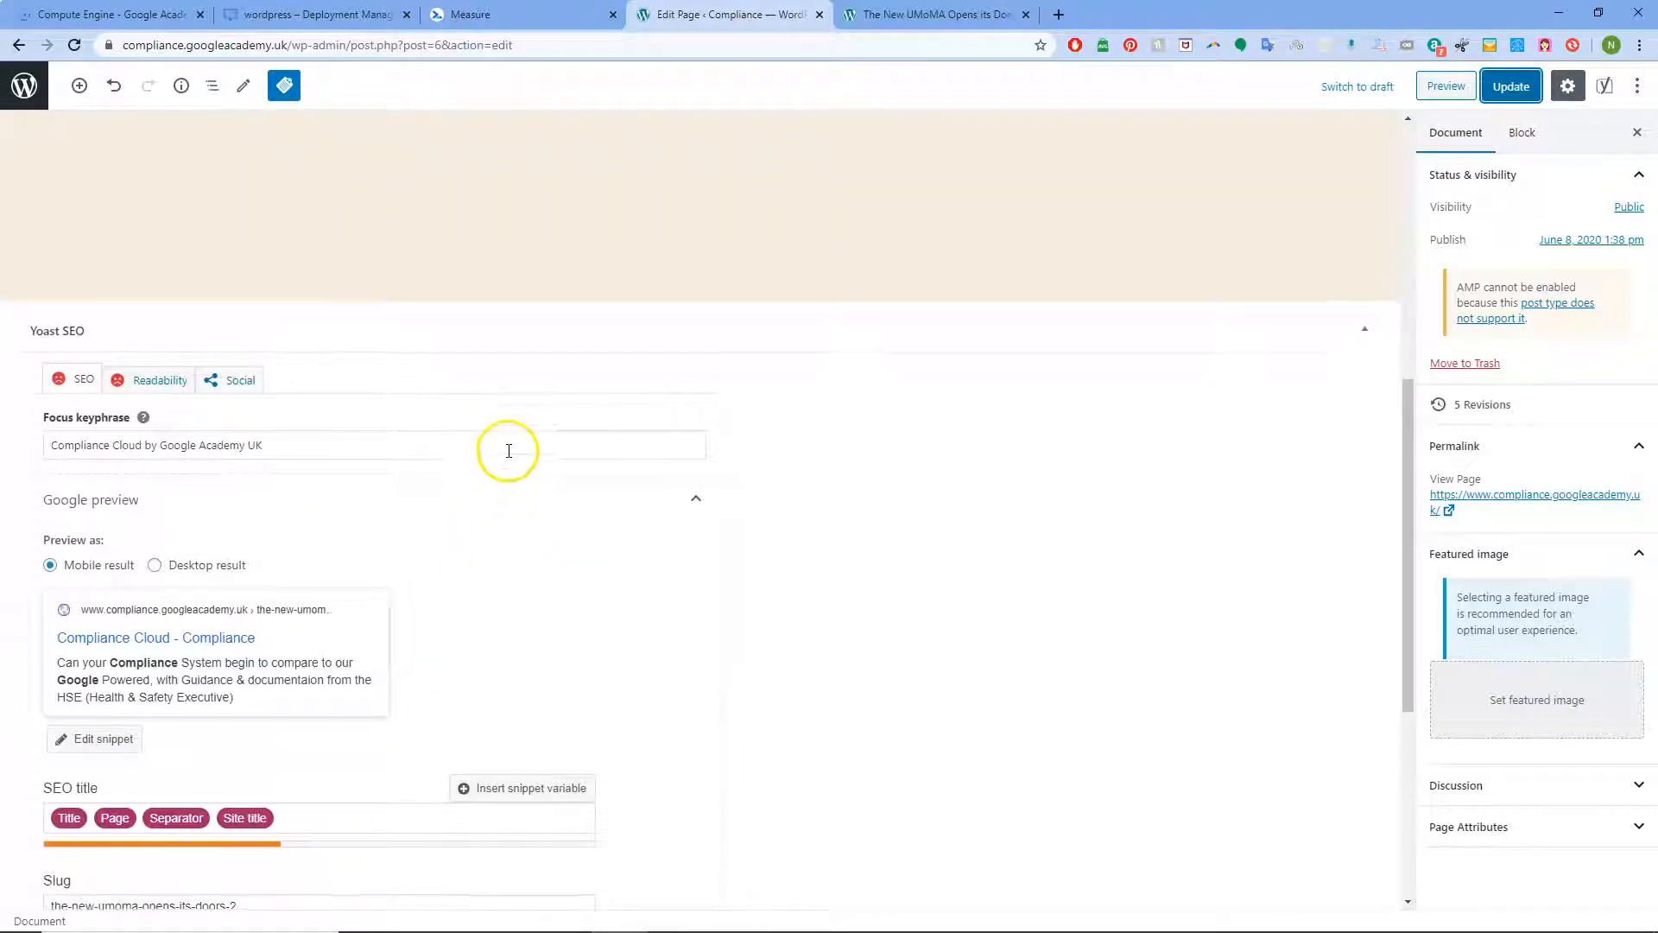
scroll(531, 420, down, 2)
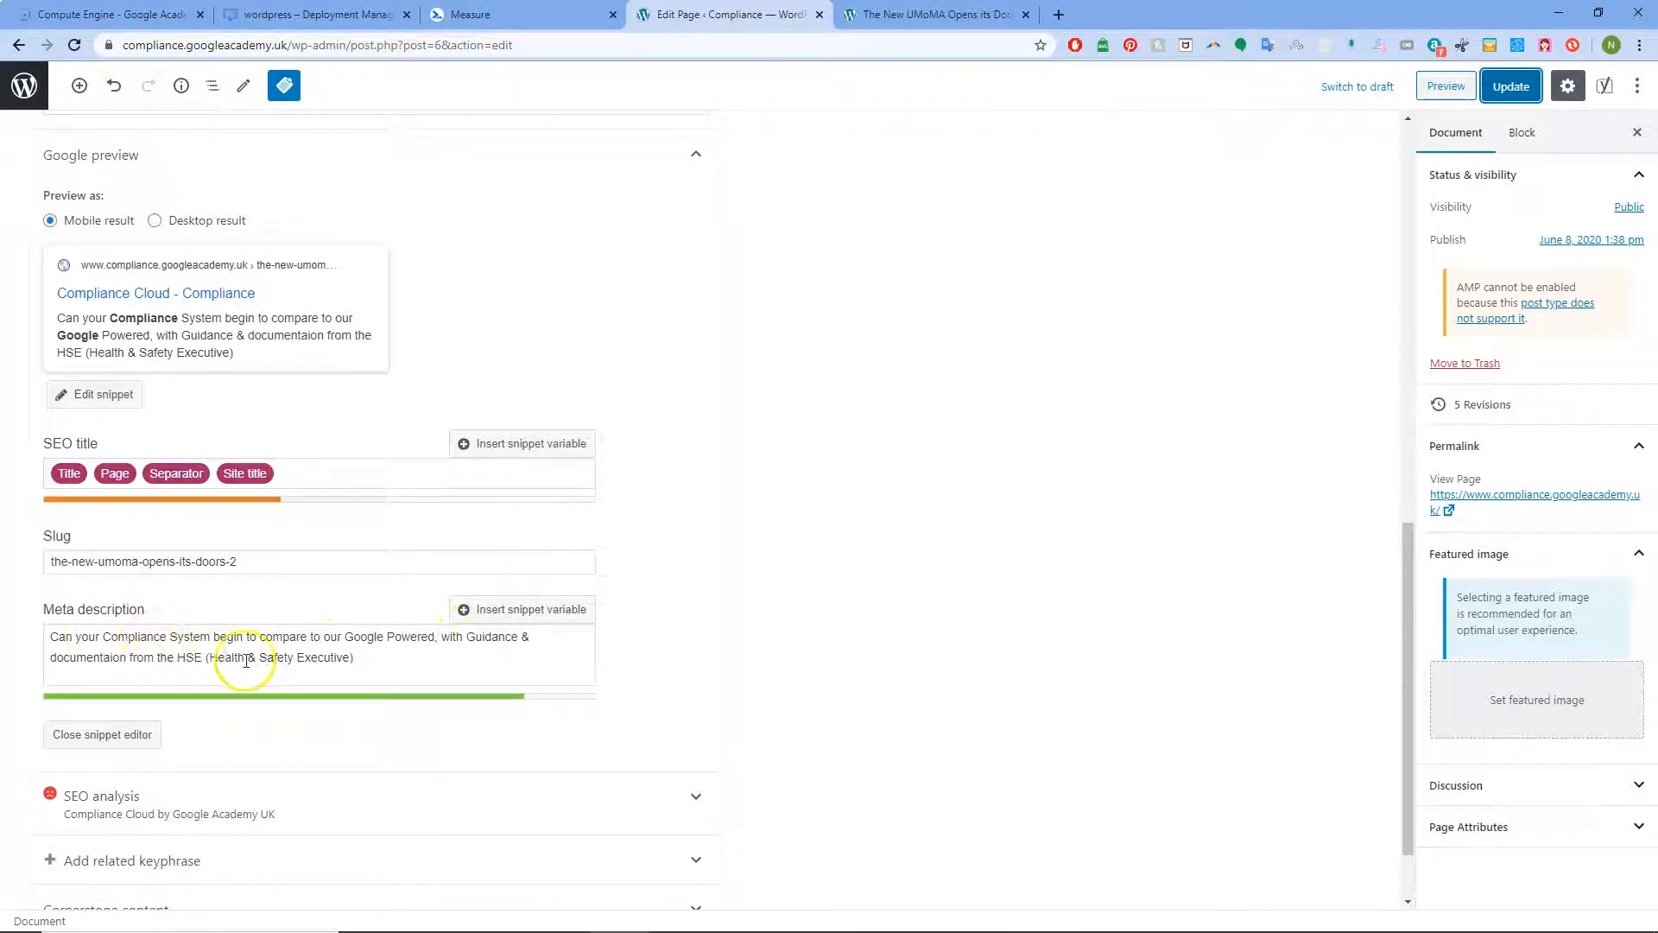
click(357, 657)
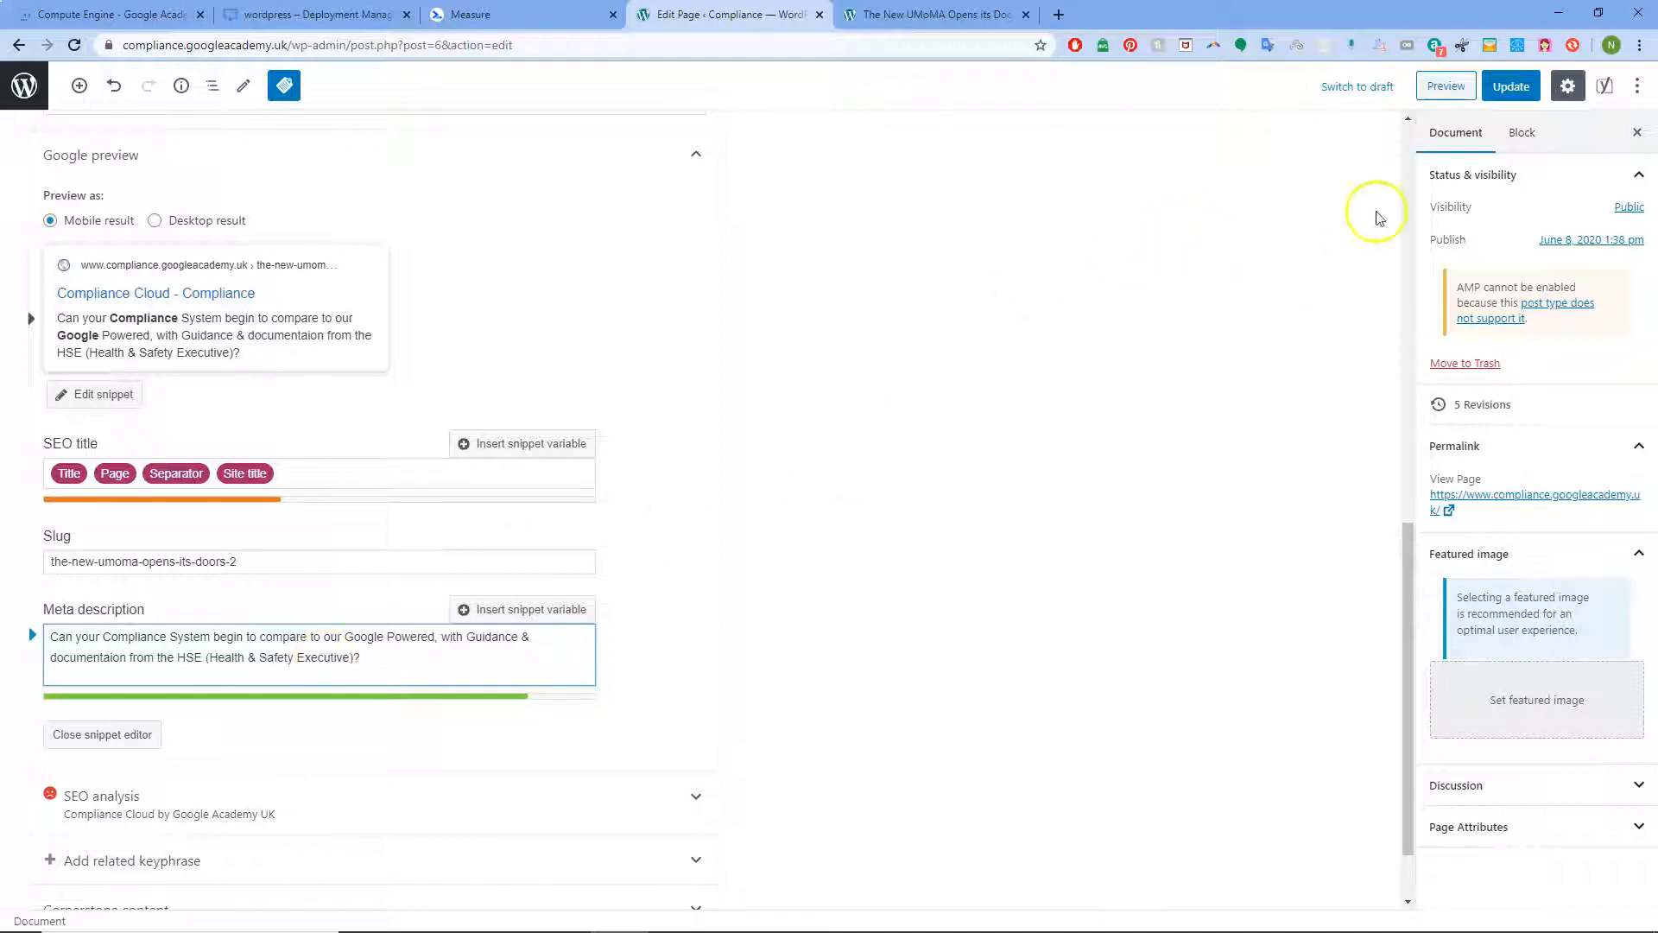
click(1510, 88)
scroll(859, 514, up, 15)
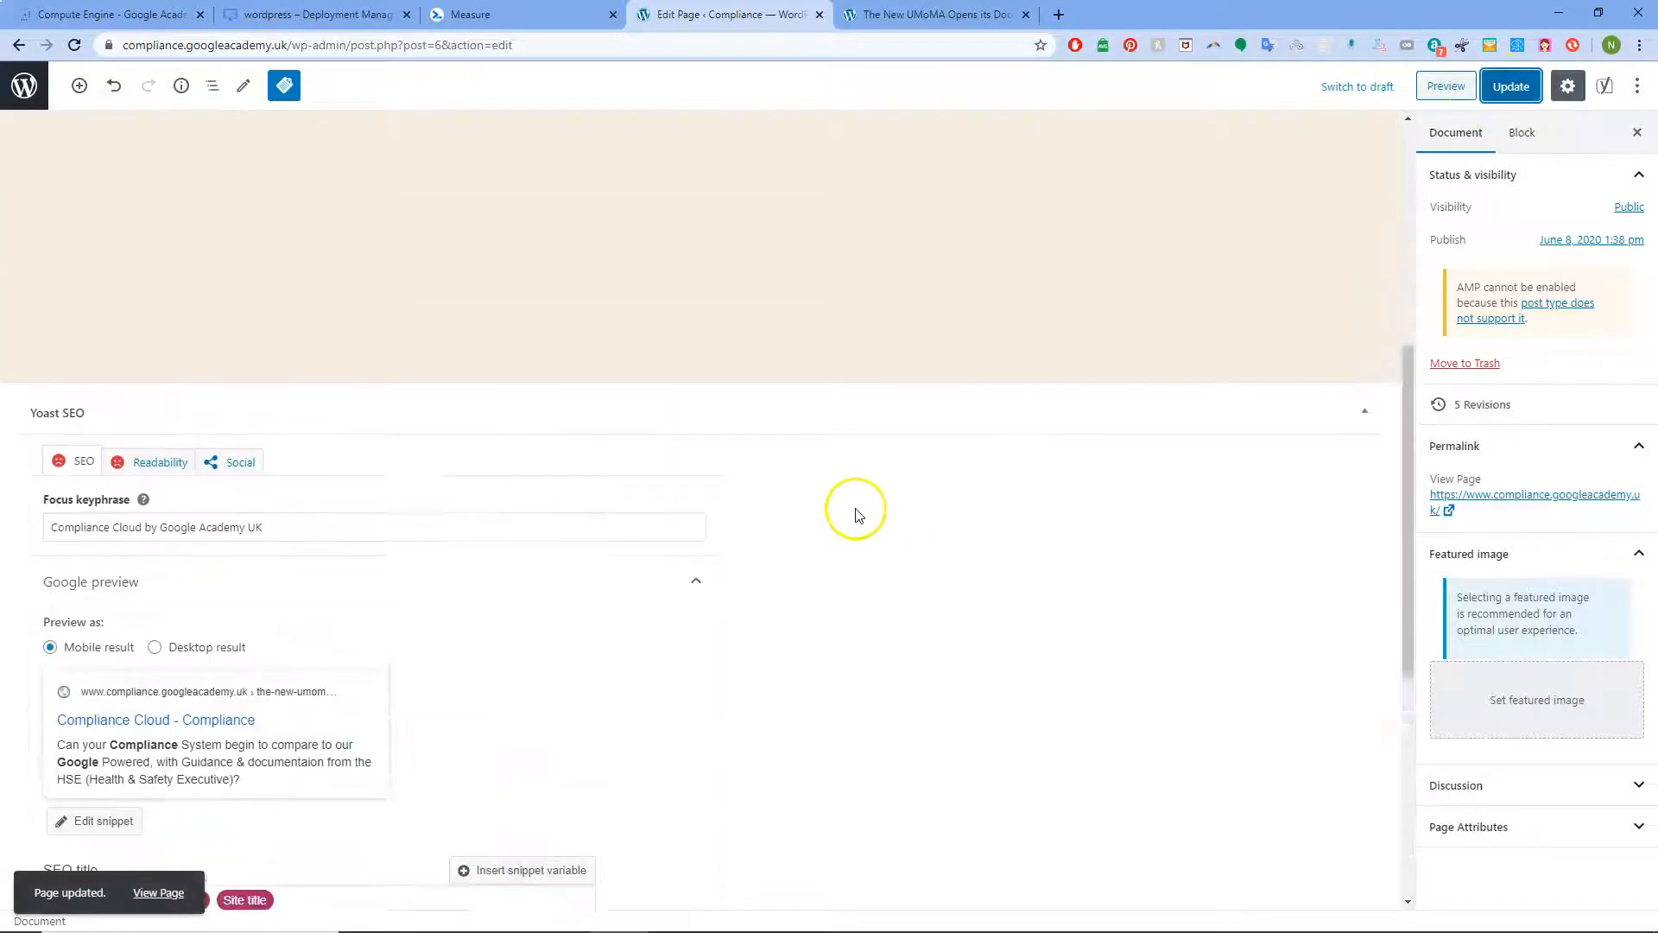
- Open the Compliance site's WordPress dashboard from the published front page
click(874, 14)
mouse_move(87, 75)
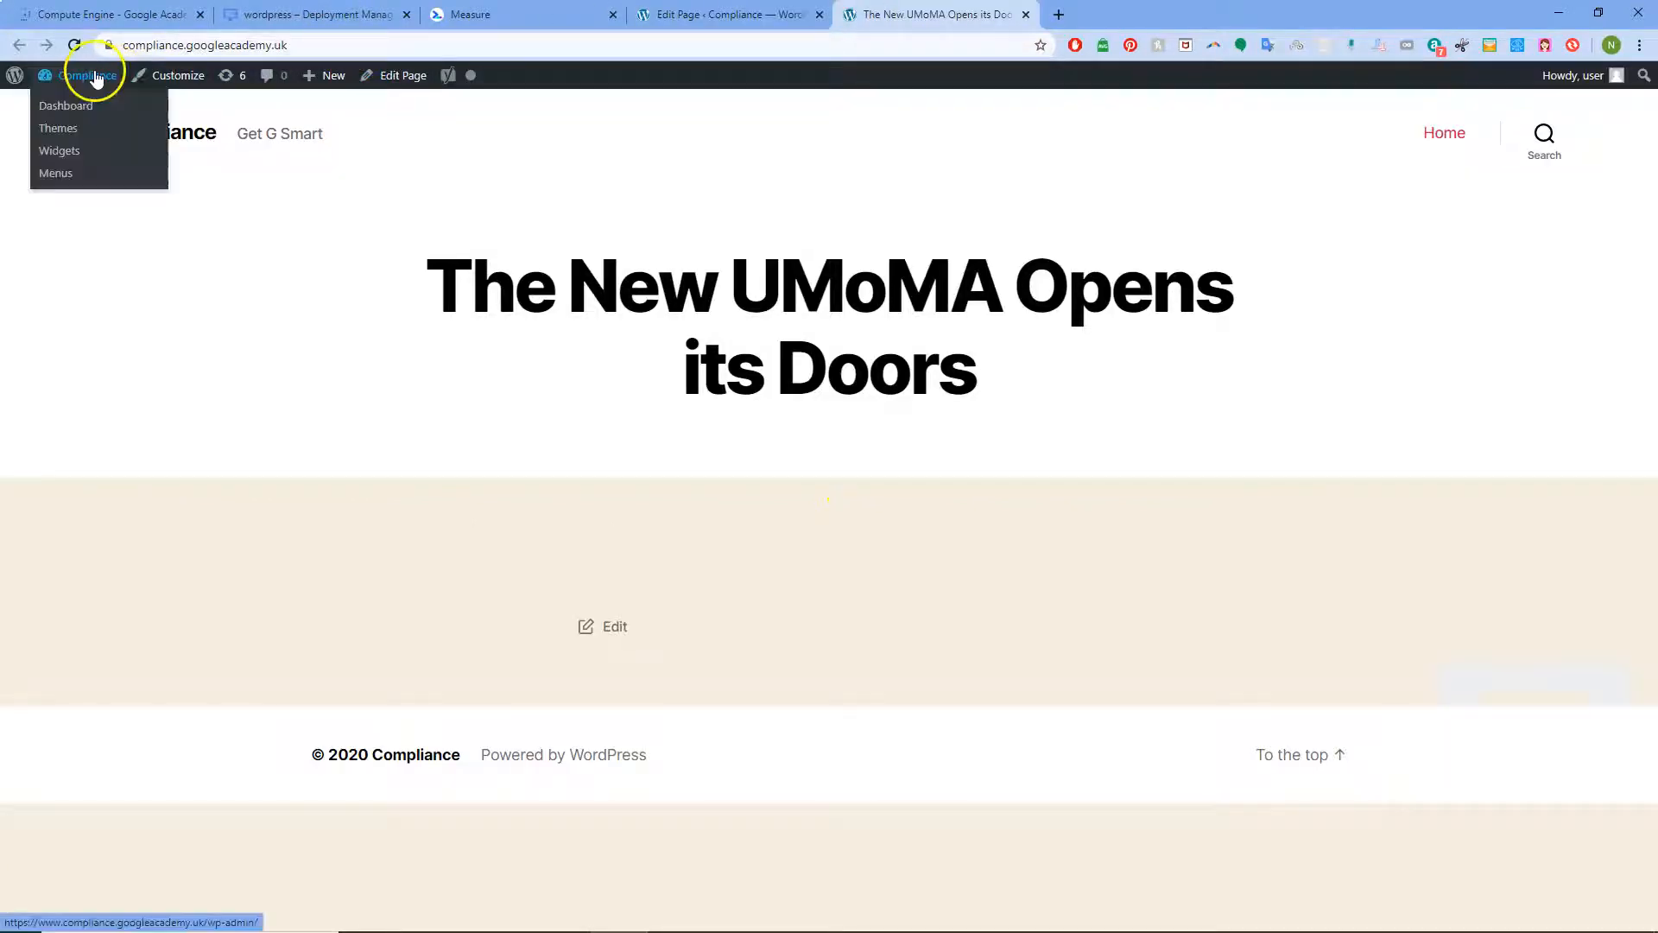
click(79, 112)
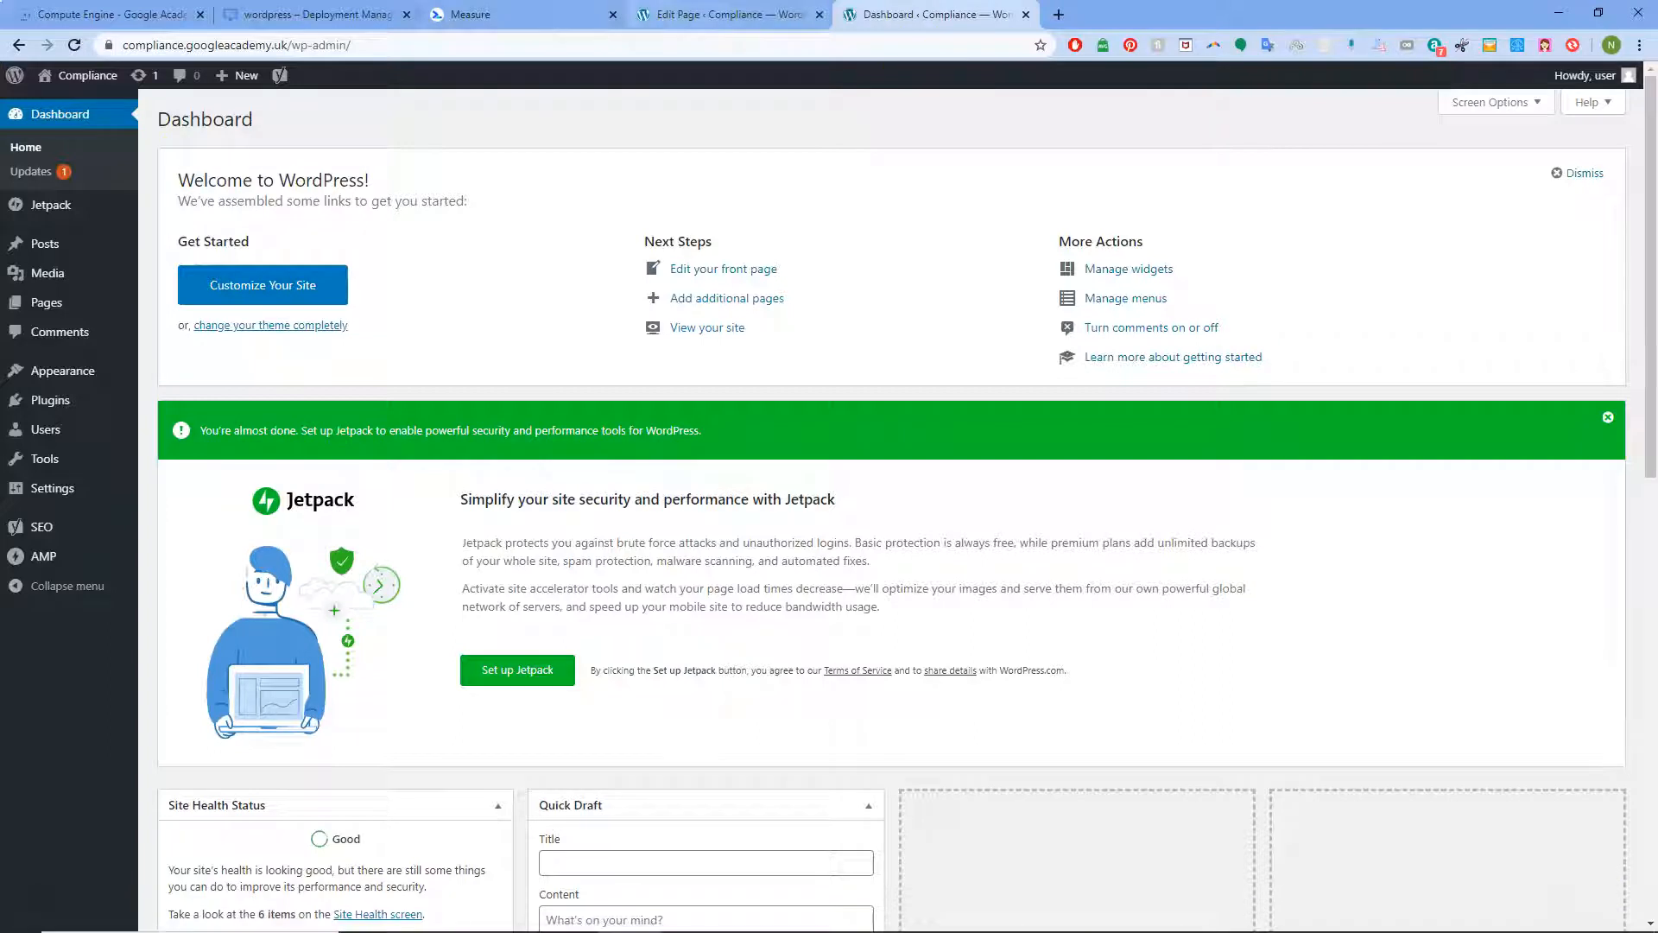
- Check the last audit time on the web.dev Measure page and return to the WordPress dashboard
click(483, 14)
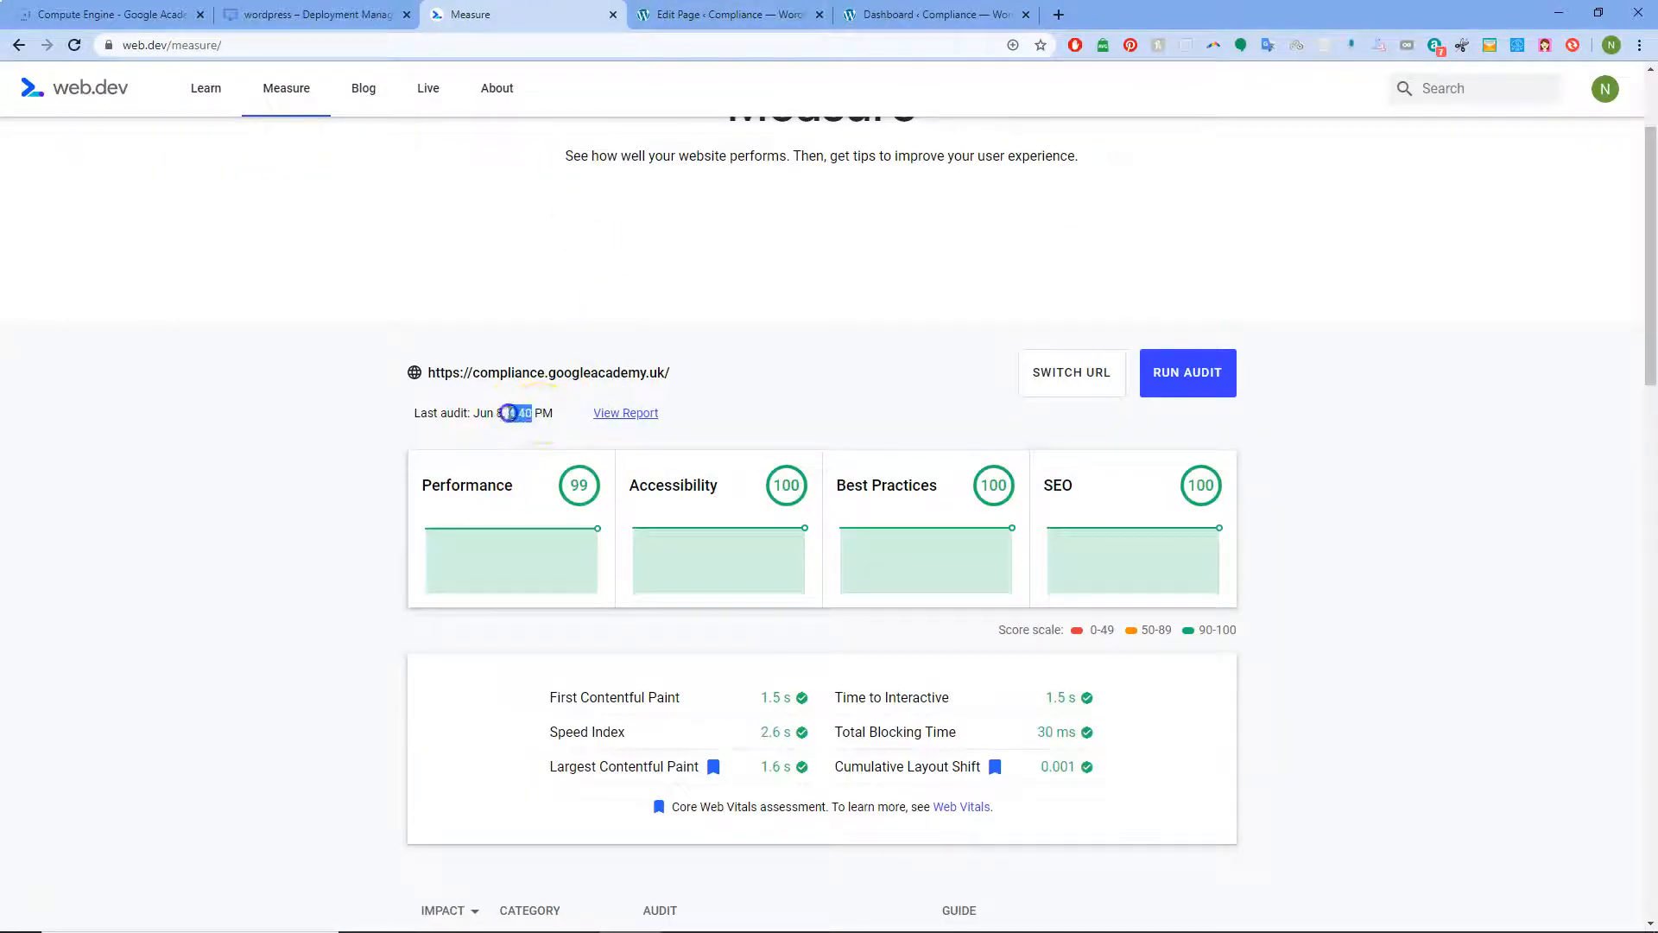
mouse_move(1424, 917)
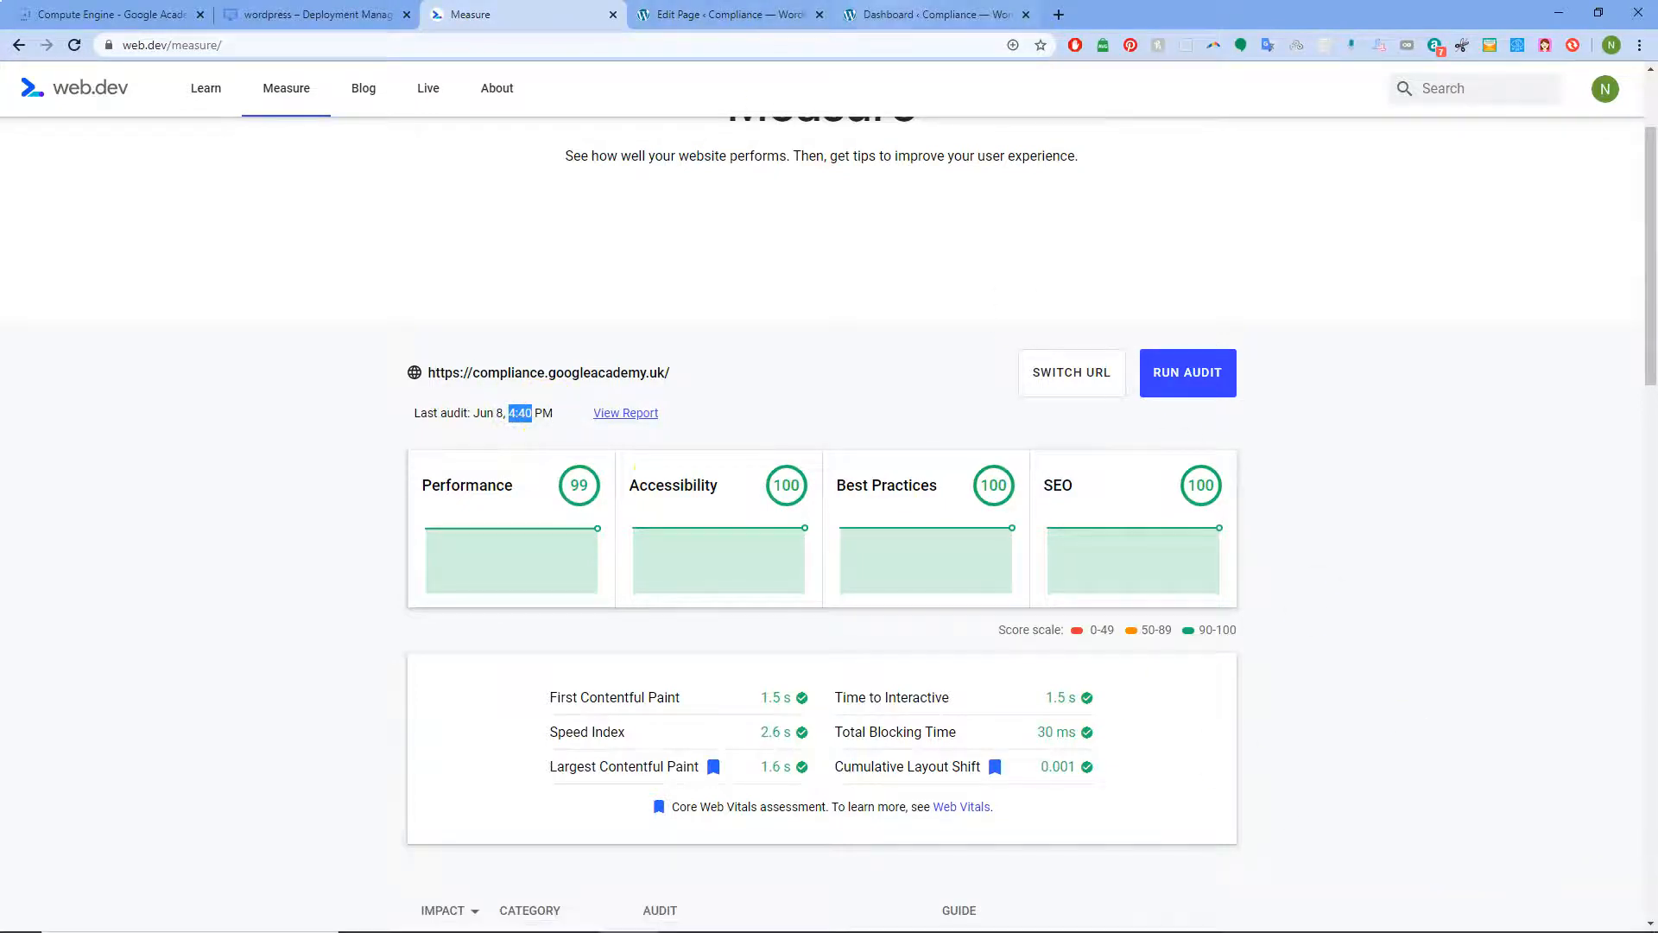
click(935, 14)
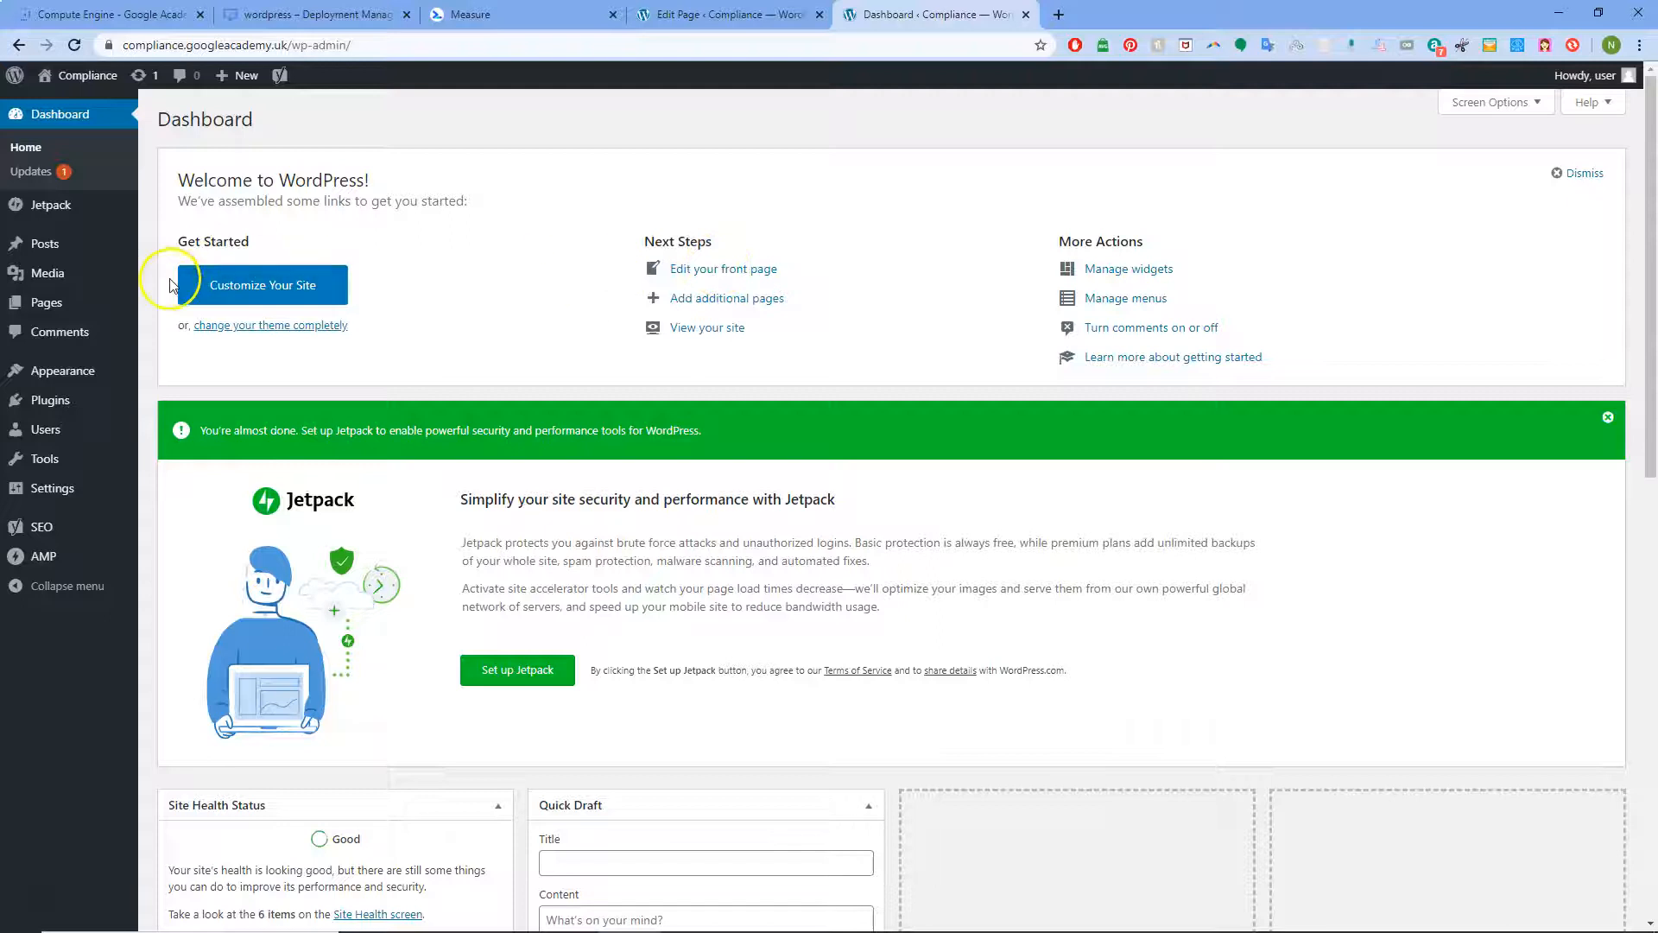
- View the site's list of pages and examine its installed plugins
mouse_move(66, 309)
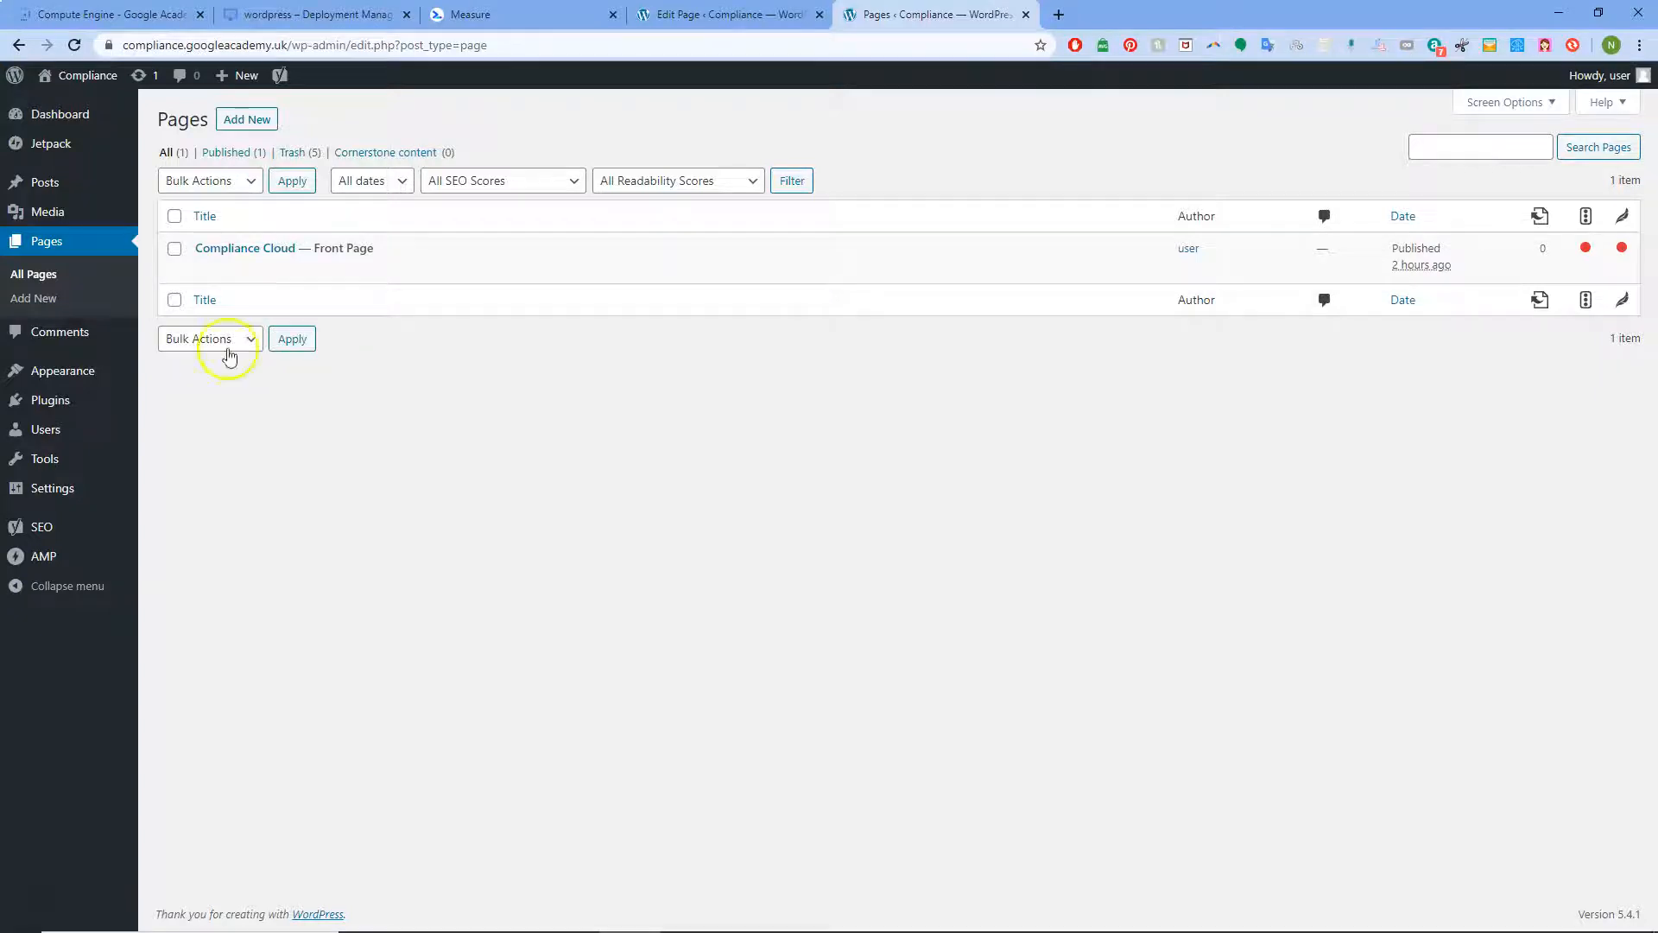
click(60, 406)
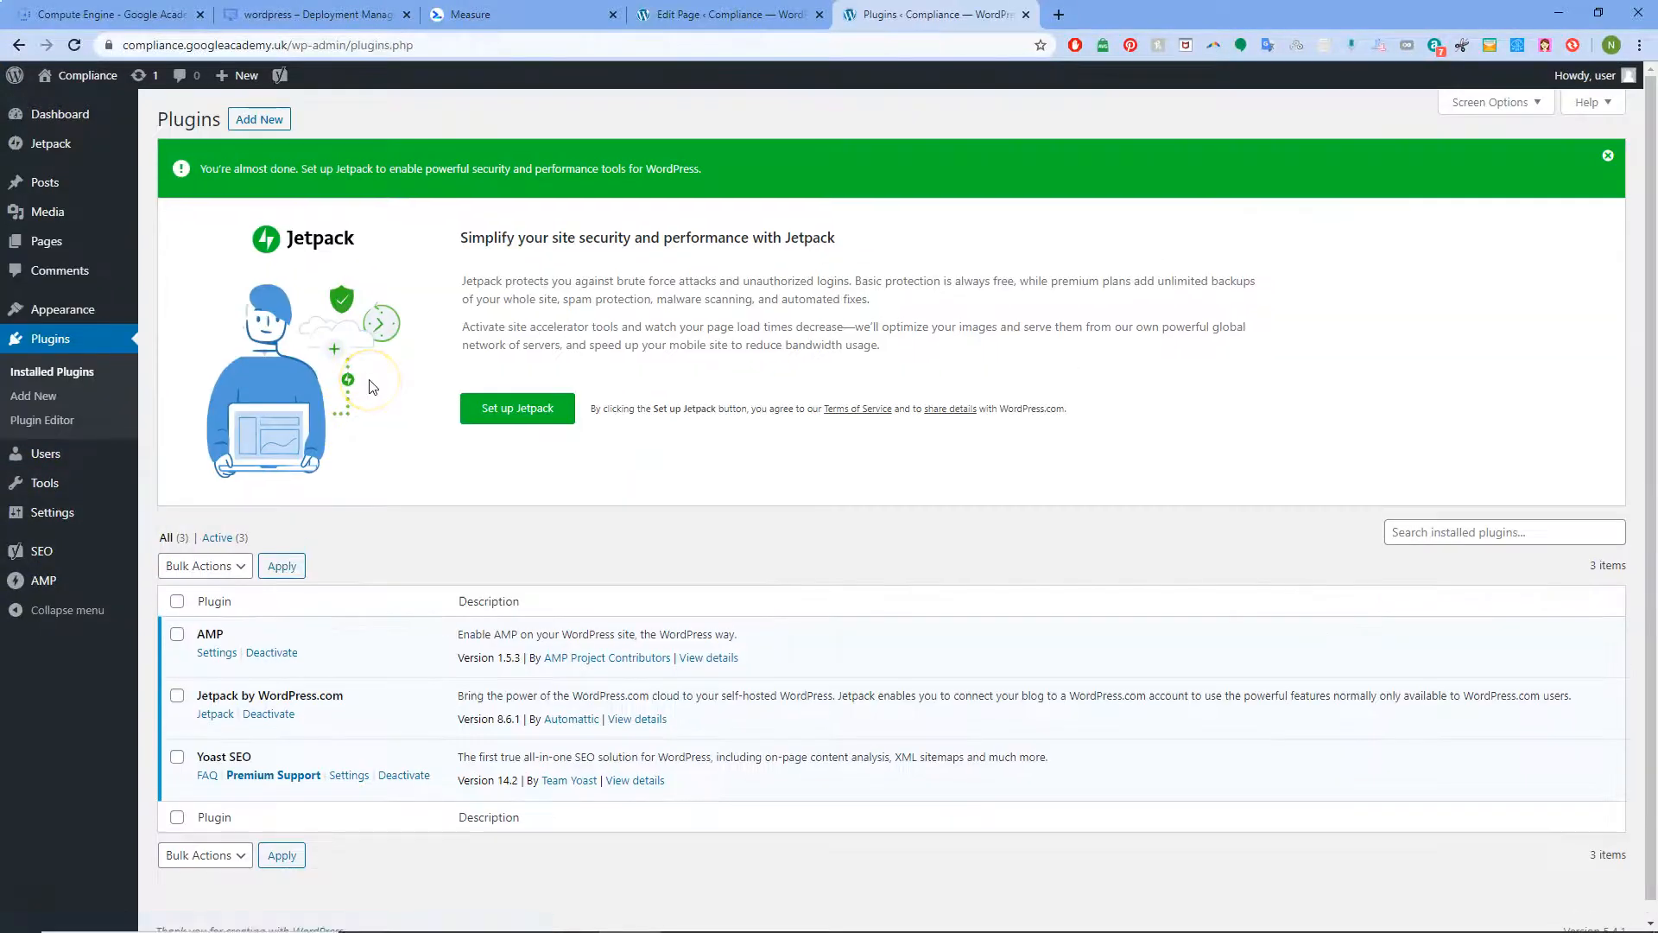
scroll(259, 656, down, 1)
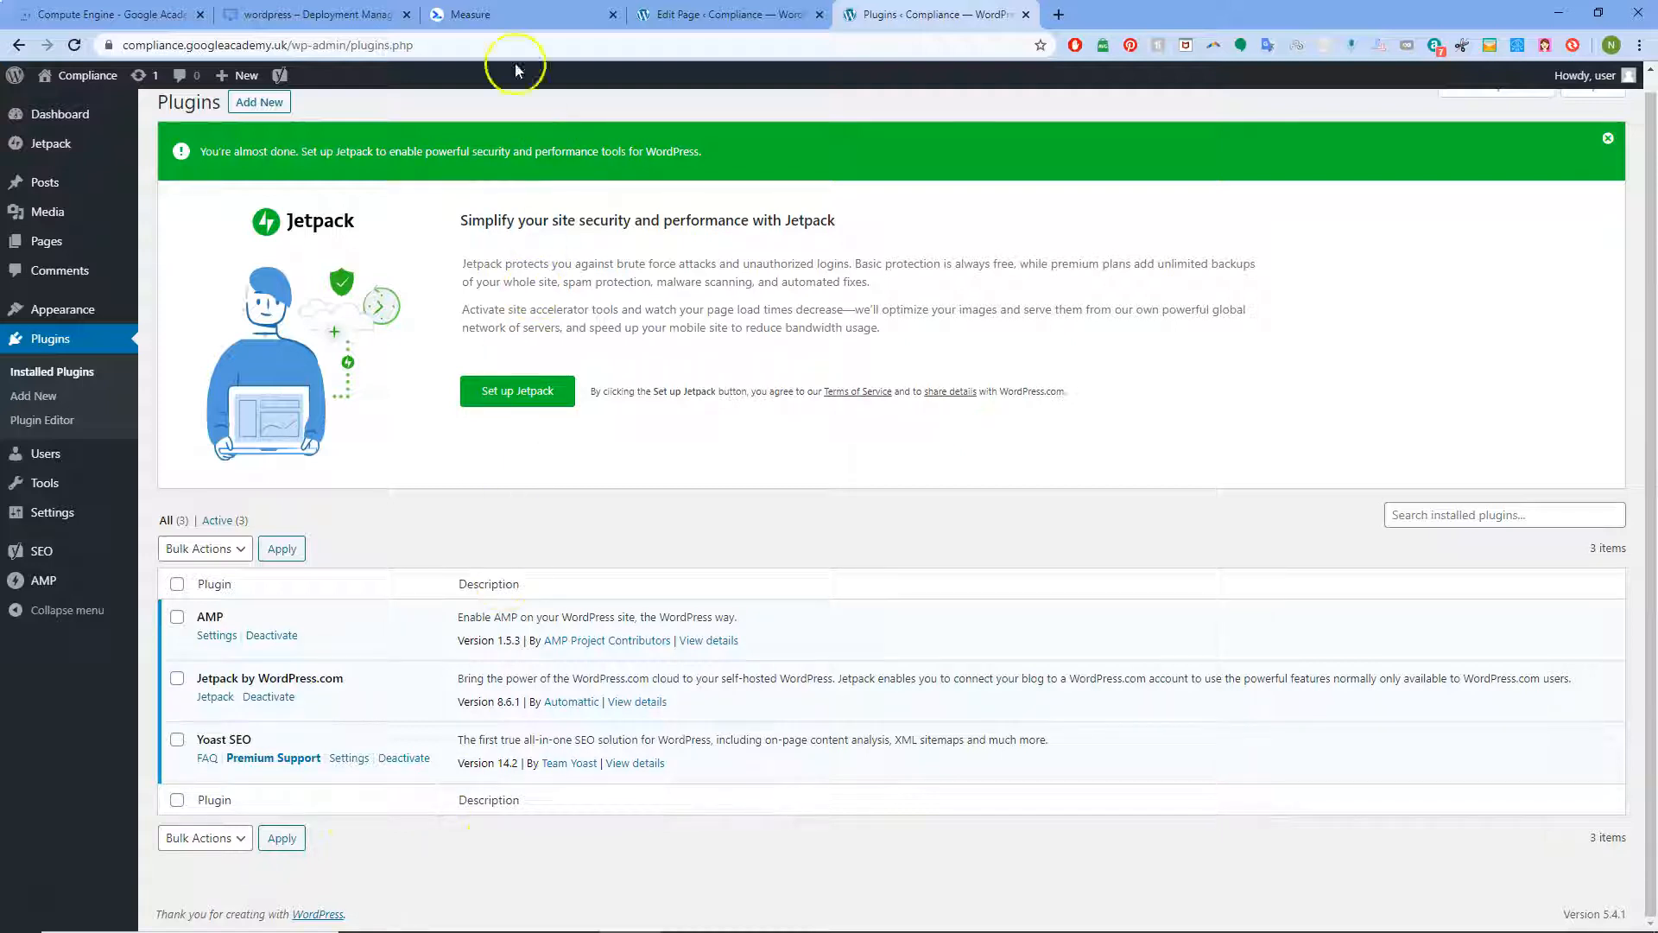
- Read the PuttyGen and FileZilla Client requirements in the SFTP Via FileZilla lesson, and return to the Google Cloud console
click(77, 11)
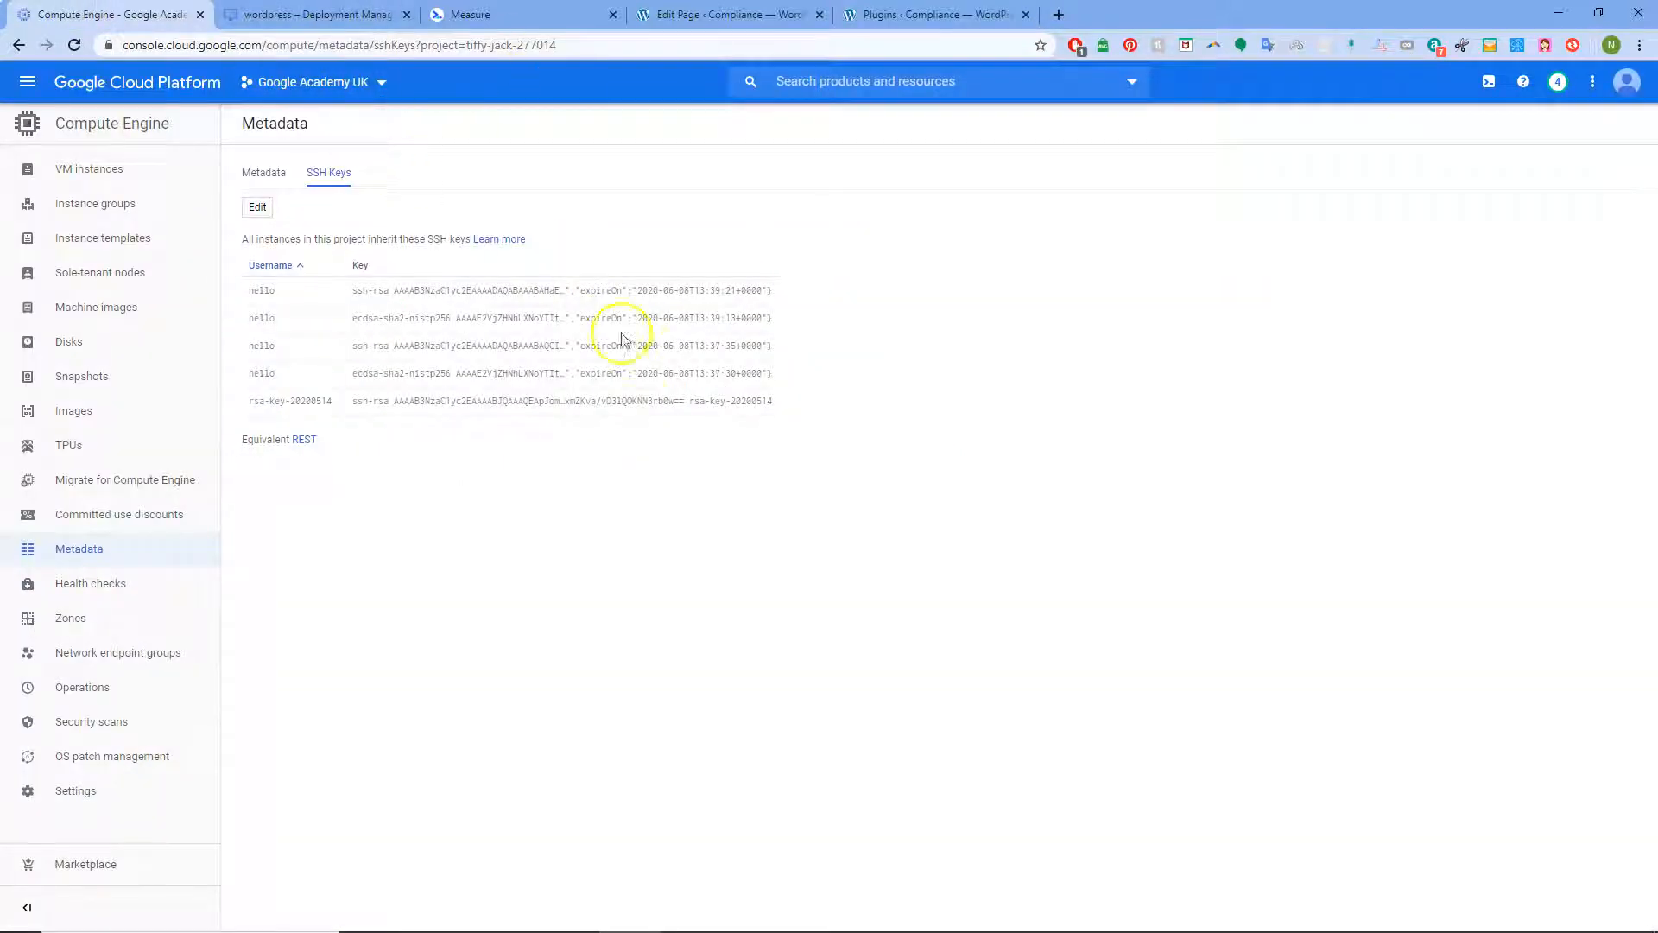
mouse_move(1021, 917)
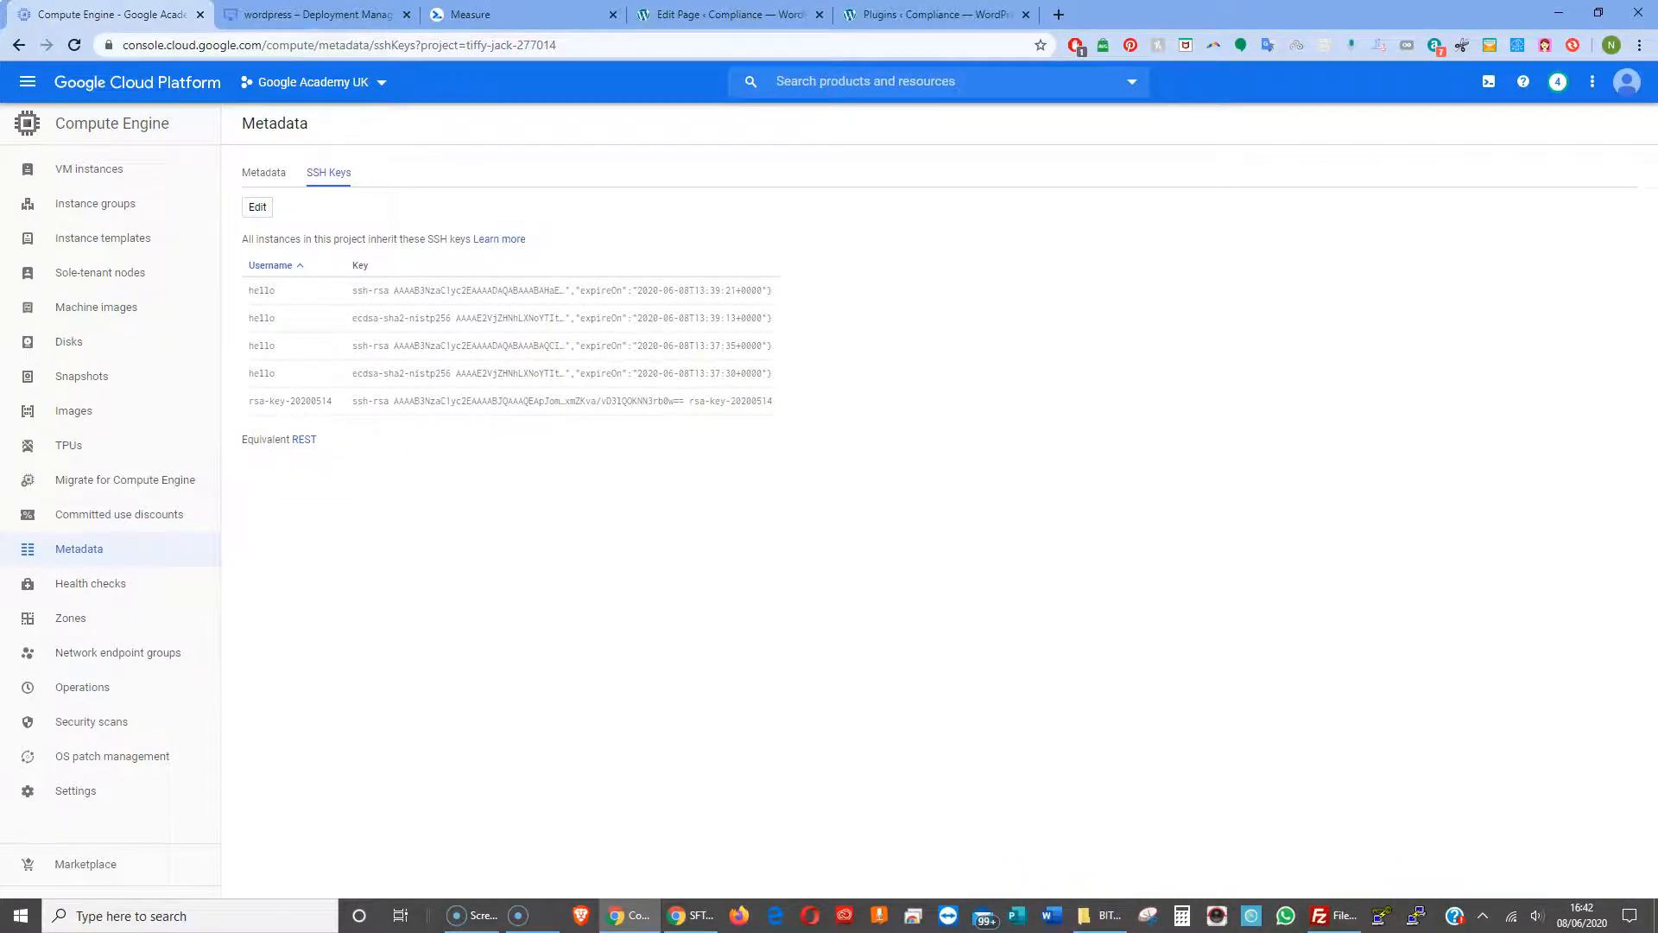
drag(1657, 12, 1144, 3)
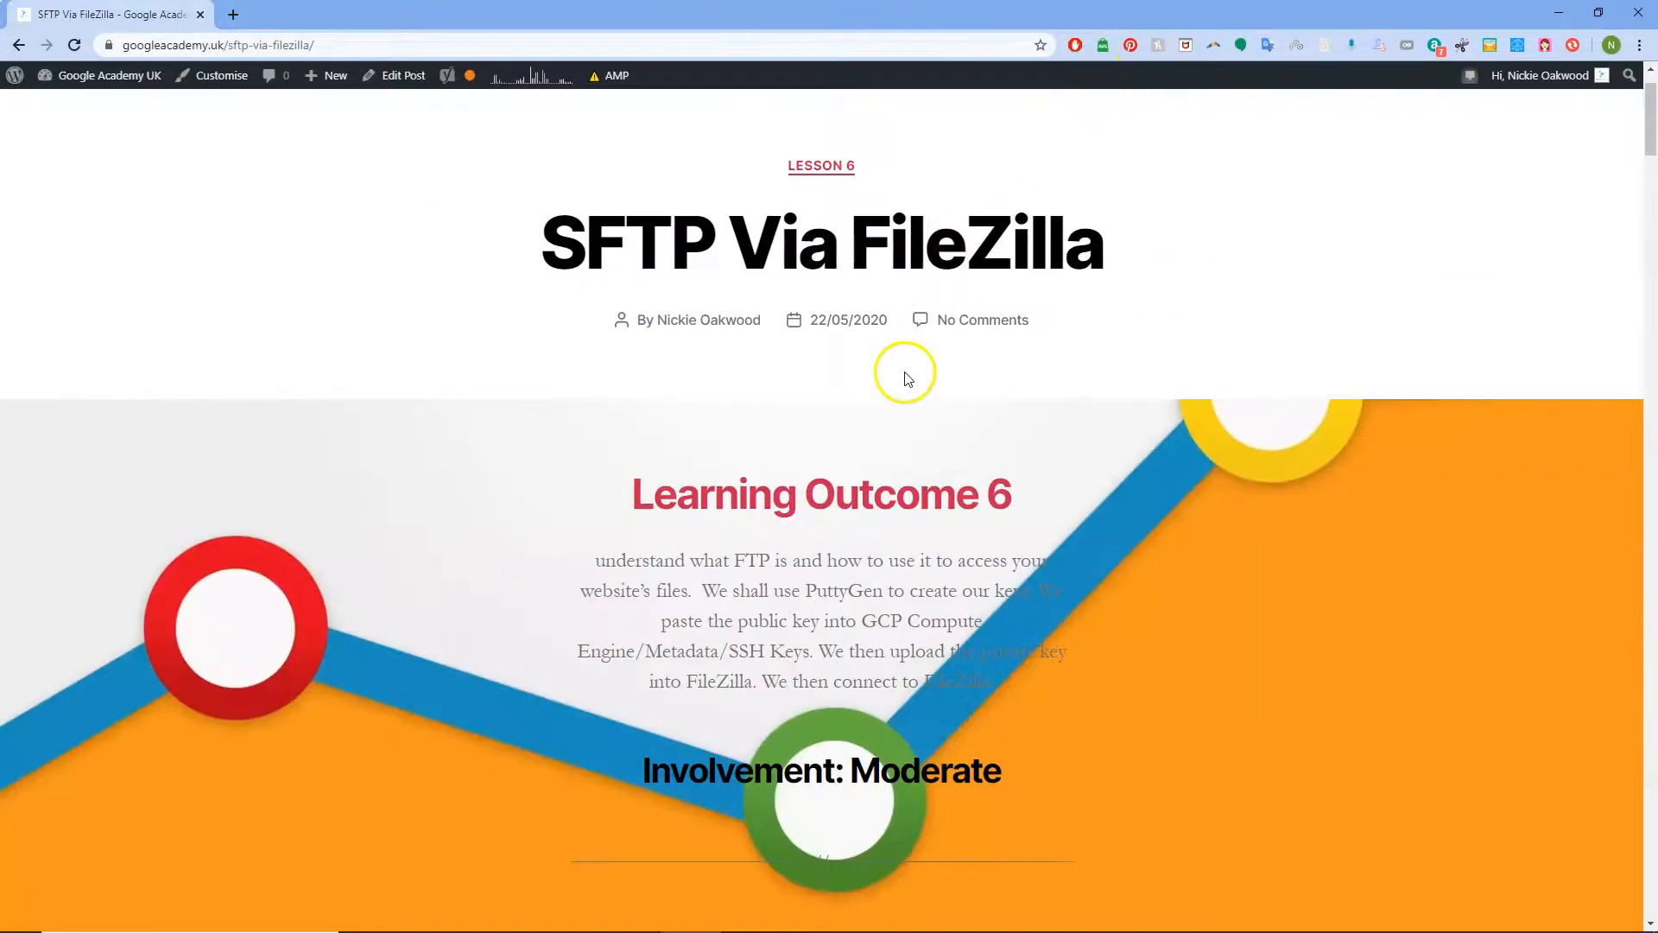
scroll(905, 381, down, 4)
scroll(905, 381, down, 4)
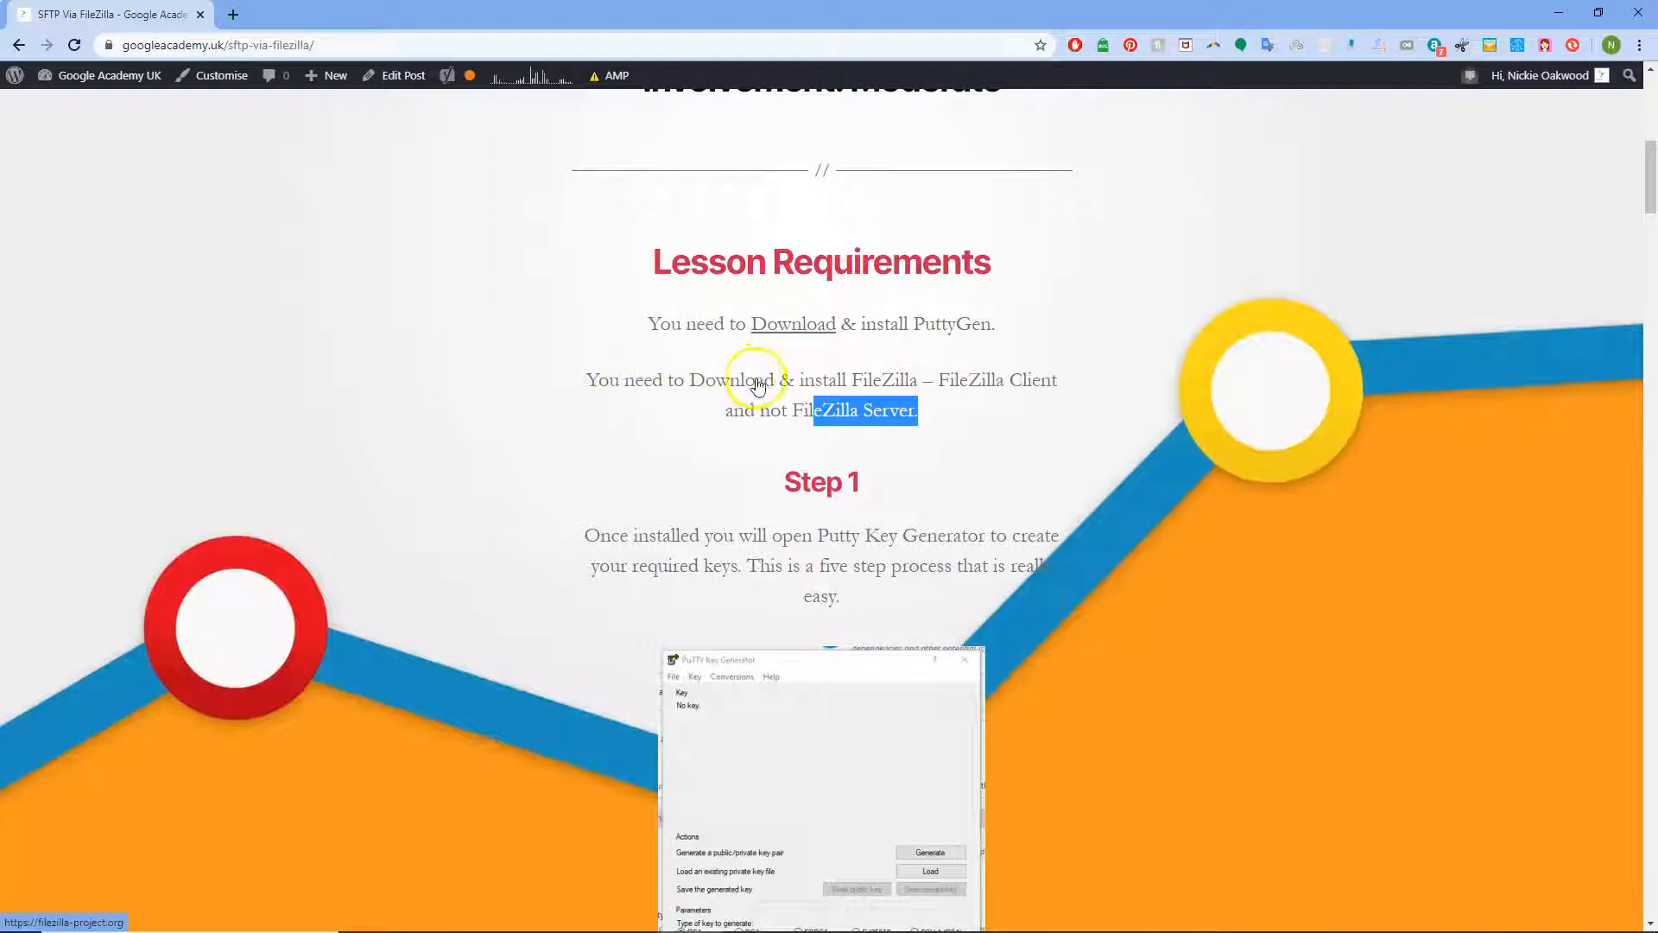
drag(939, 380, 927, 426)
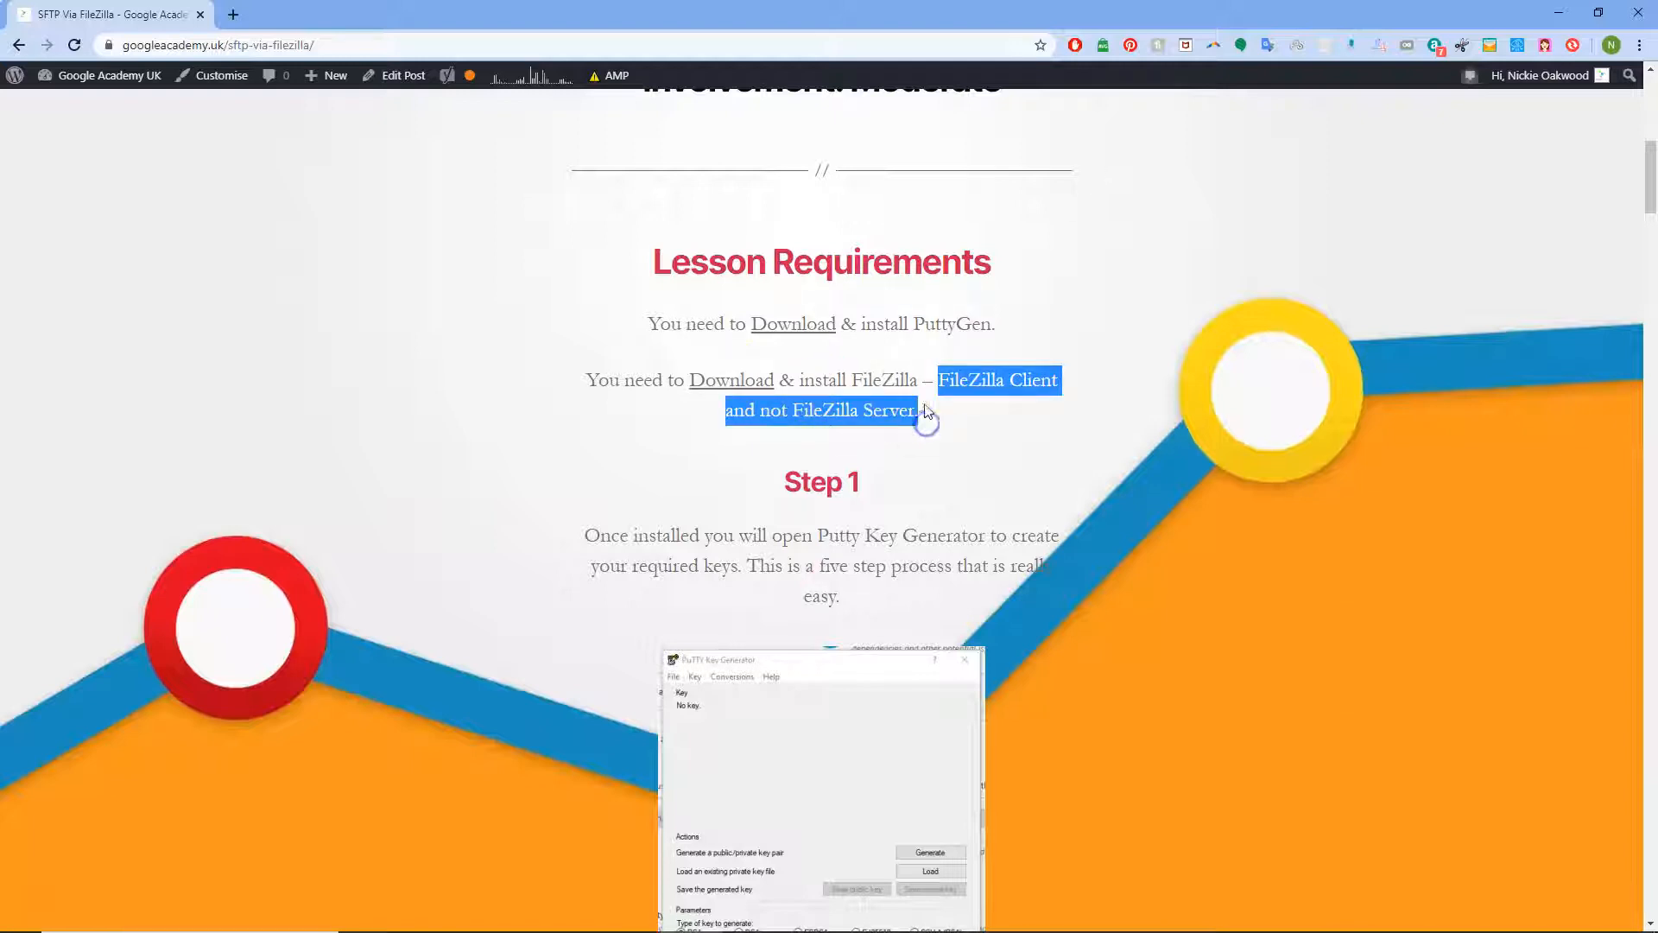
click(1039, 189)
drag(1419, 22, 1657, 102)
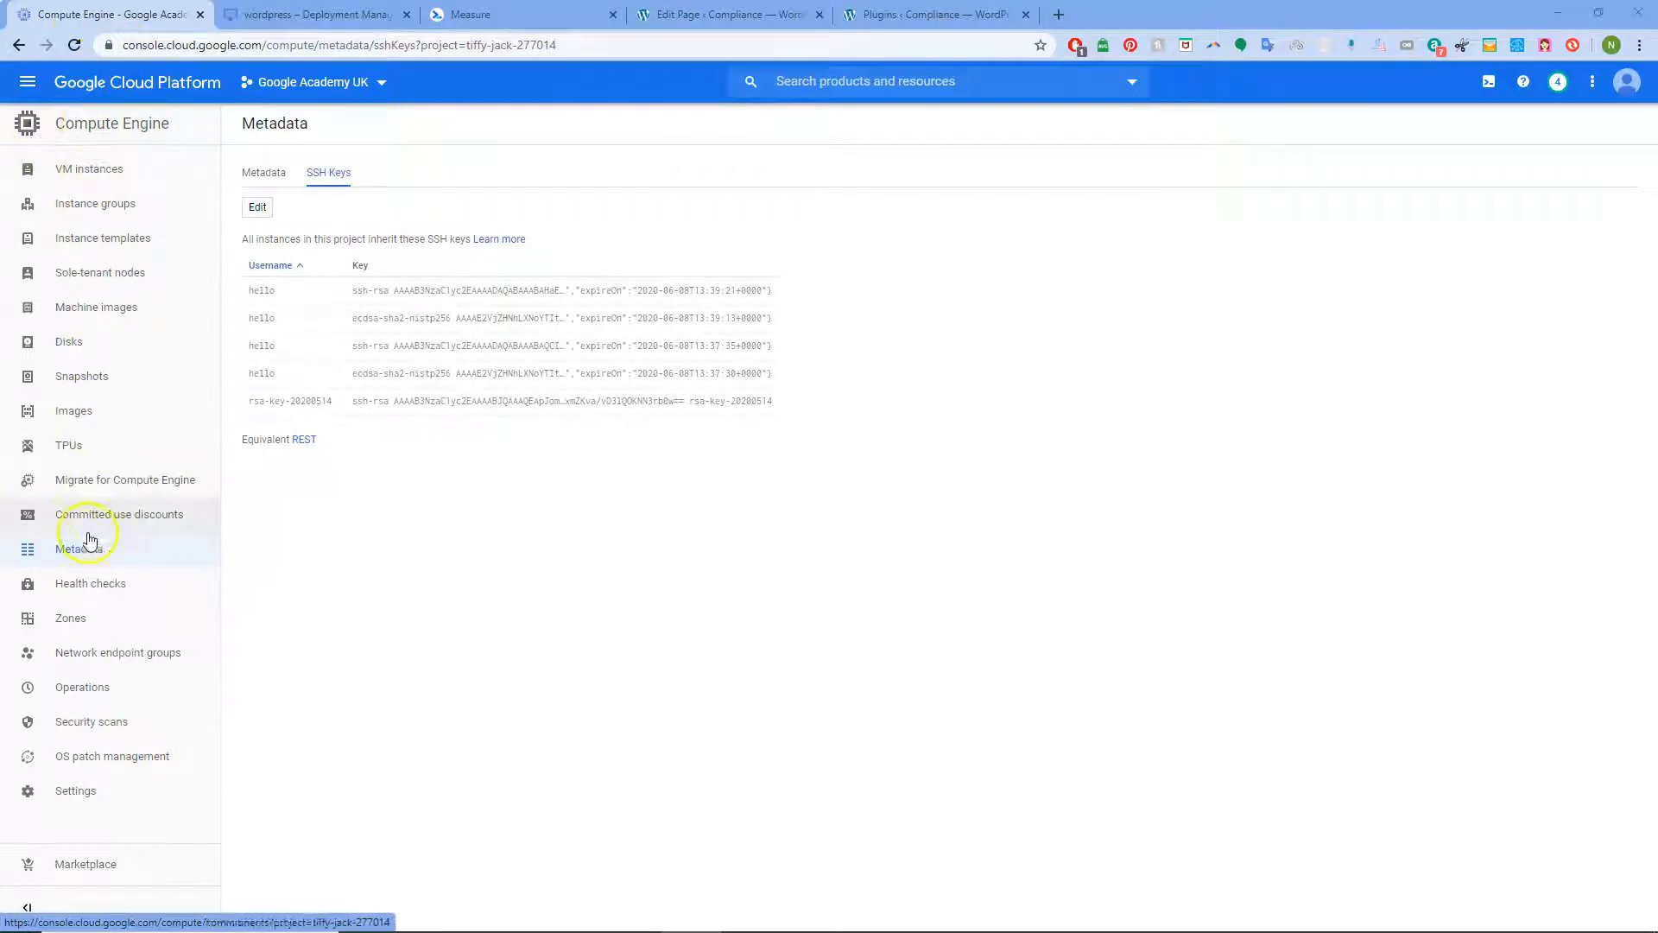
- Open the project's SSH keys in the Compute Engine metadata for editing and add a blank key item
click(29, 83)
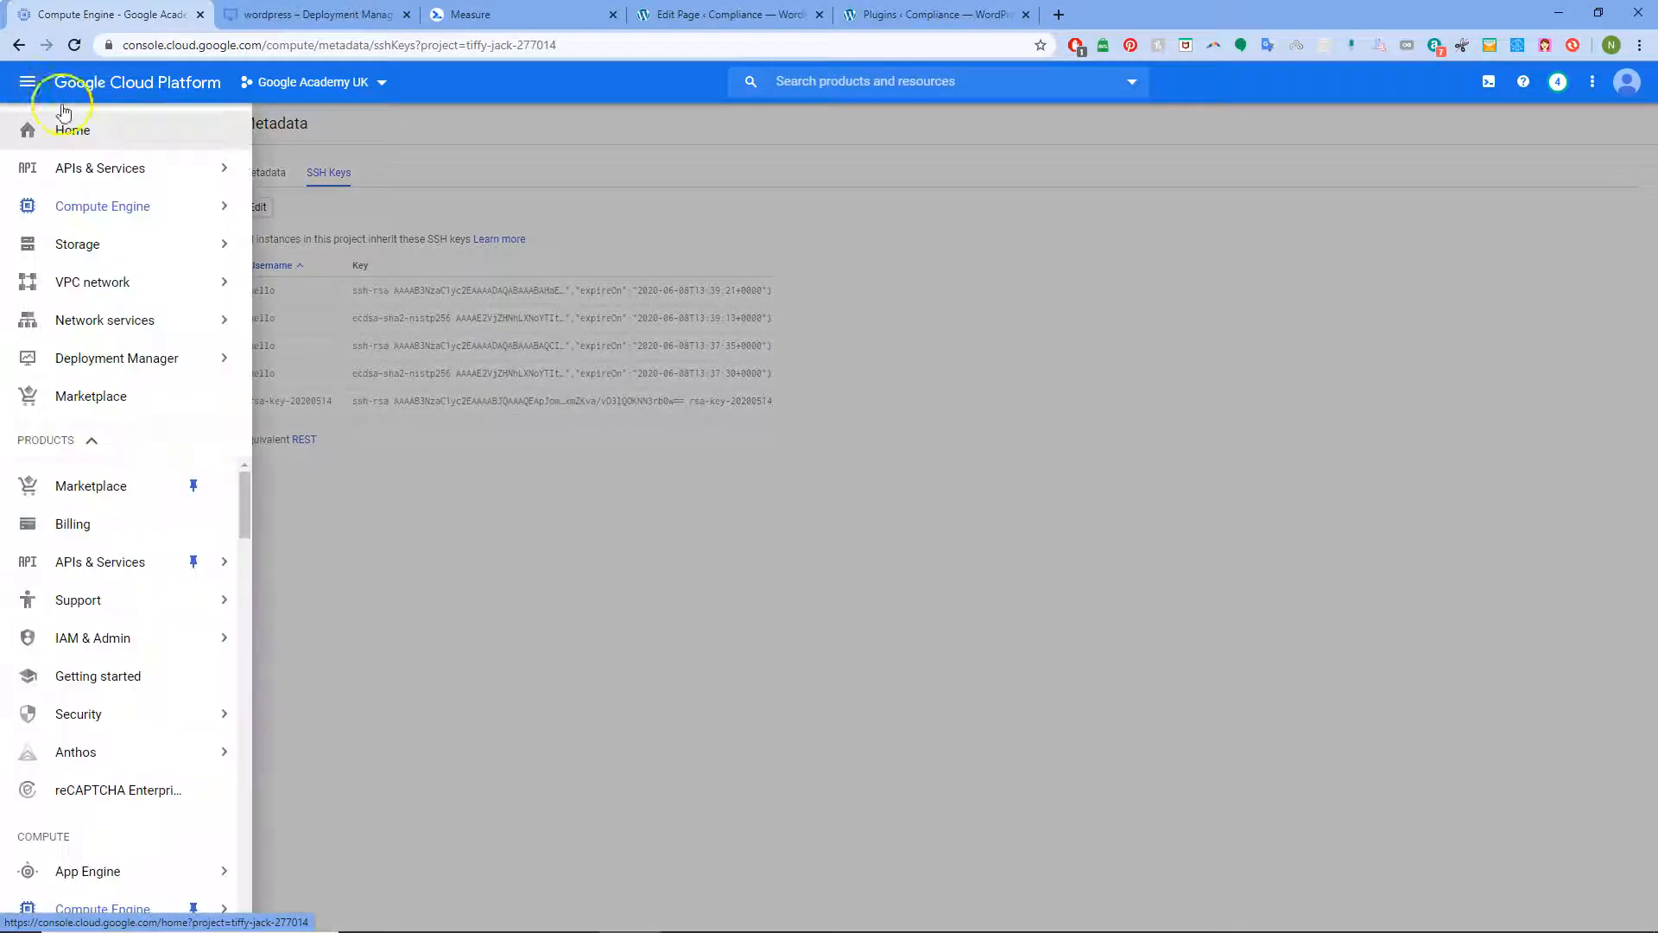
mouse_move(162, 270)
mouse_move(166, 208)
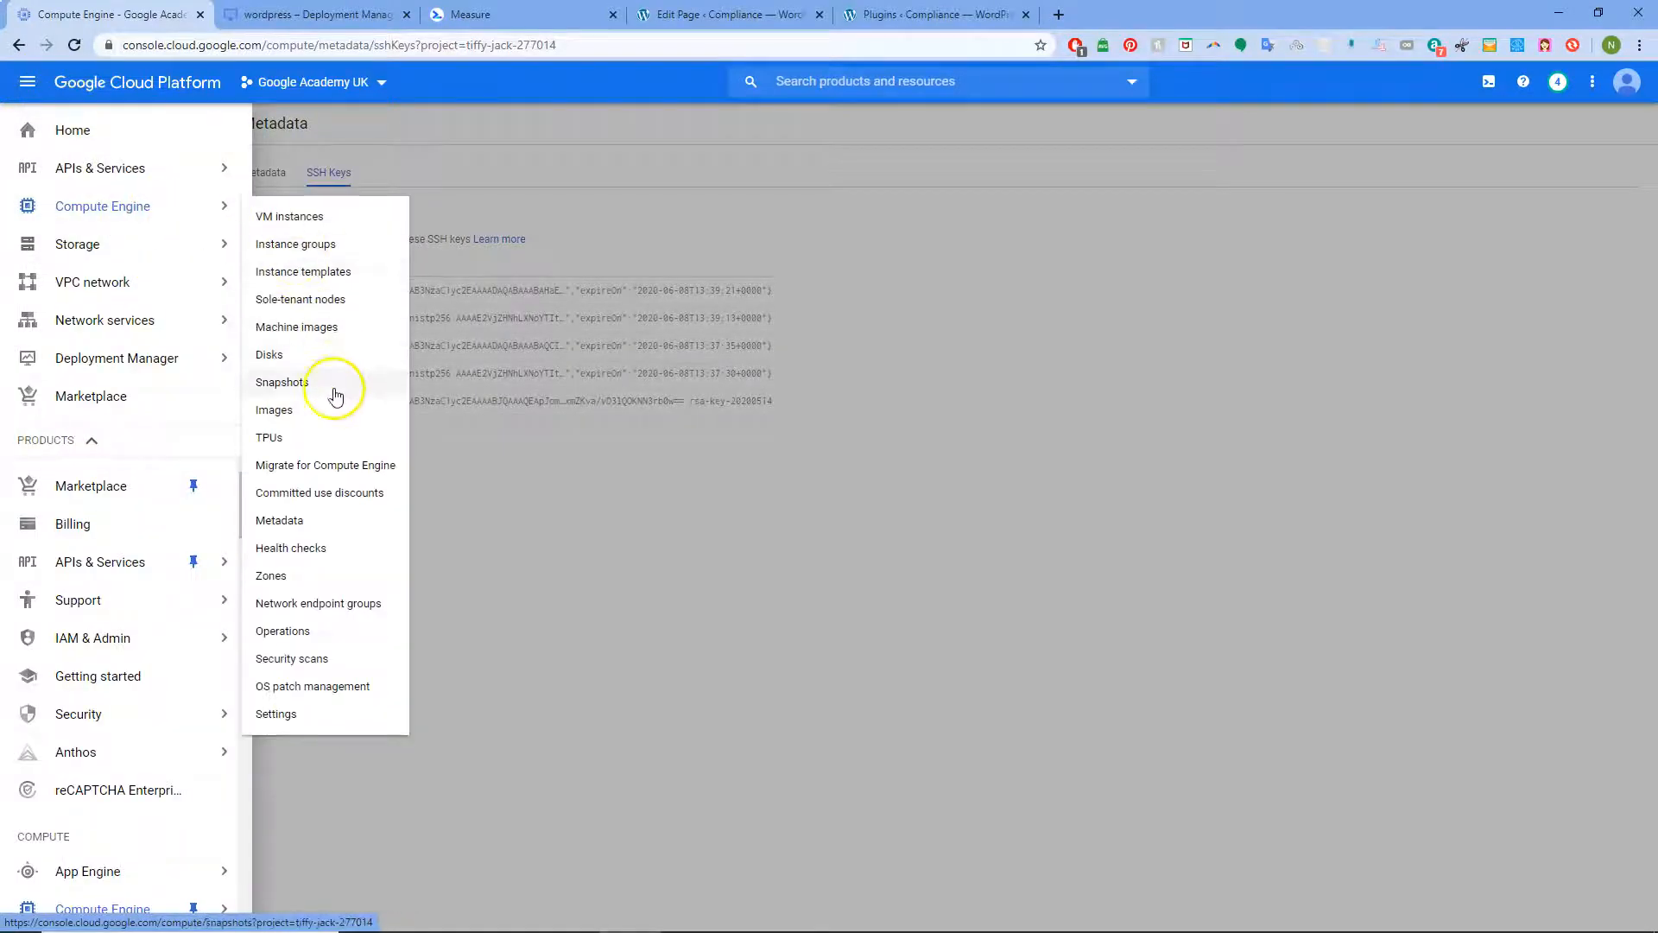
click(284, 523)
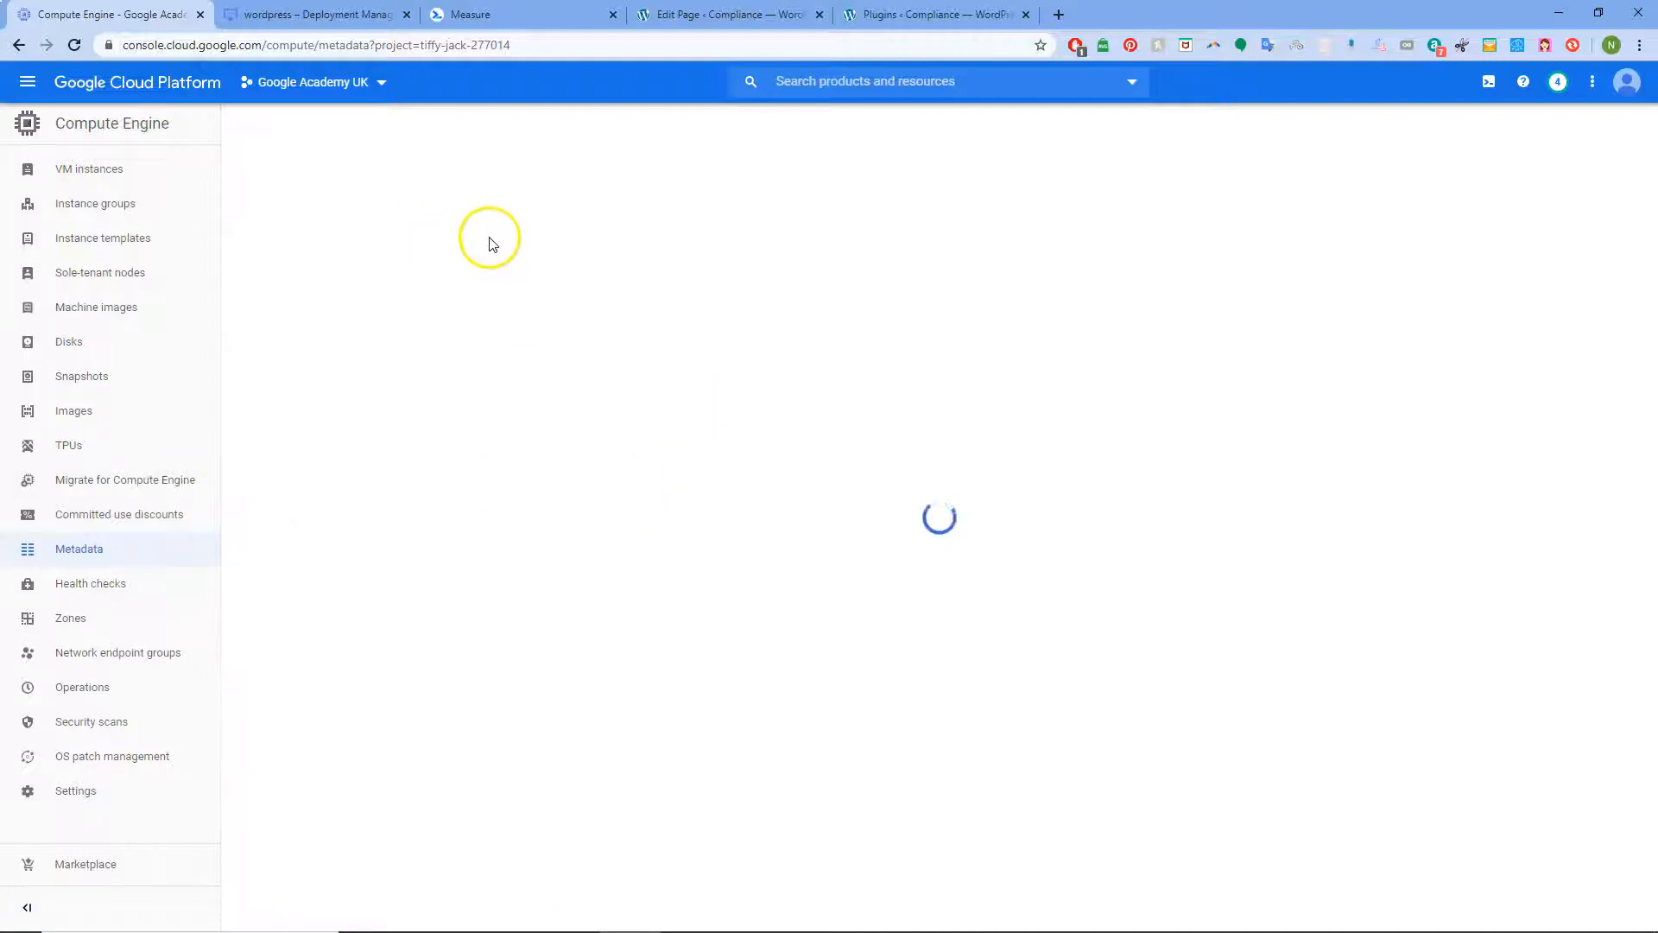
click(335, 178)
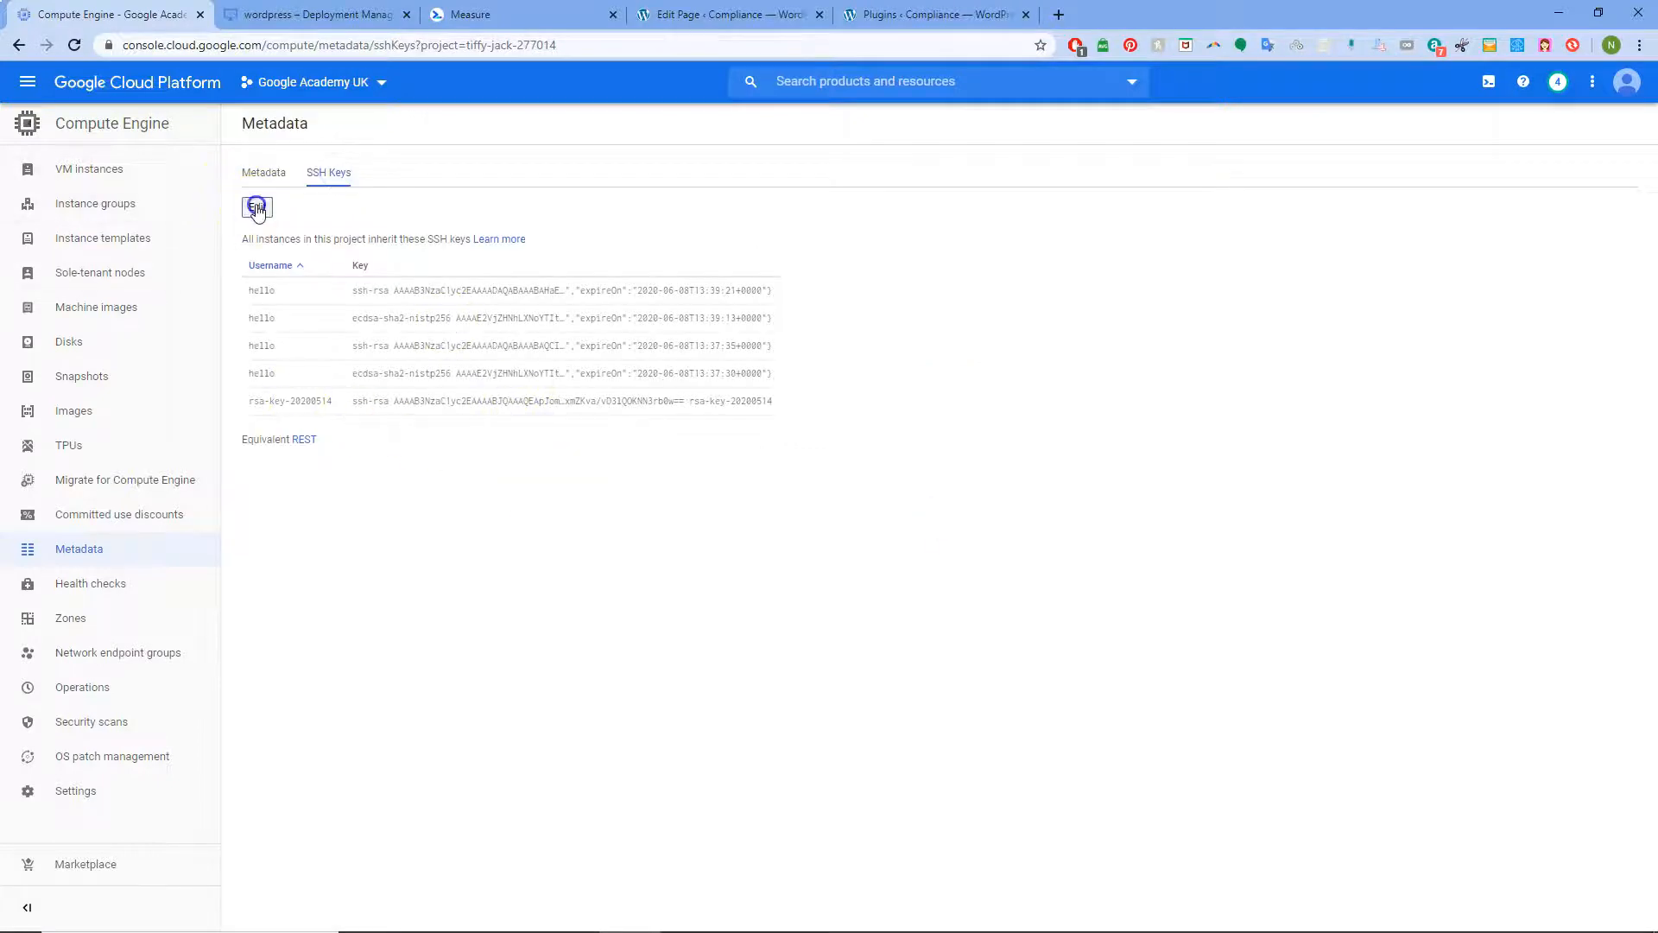
click(257, 208)
click(557, 799)
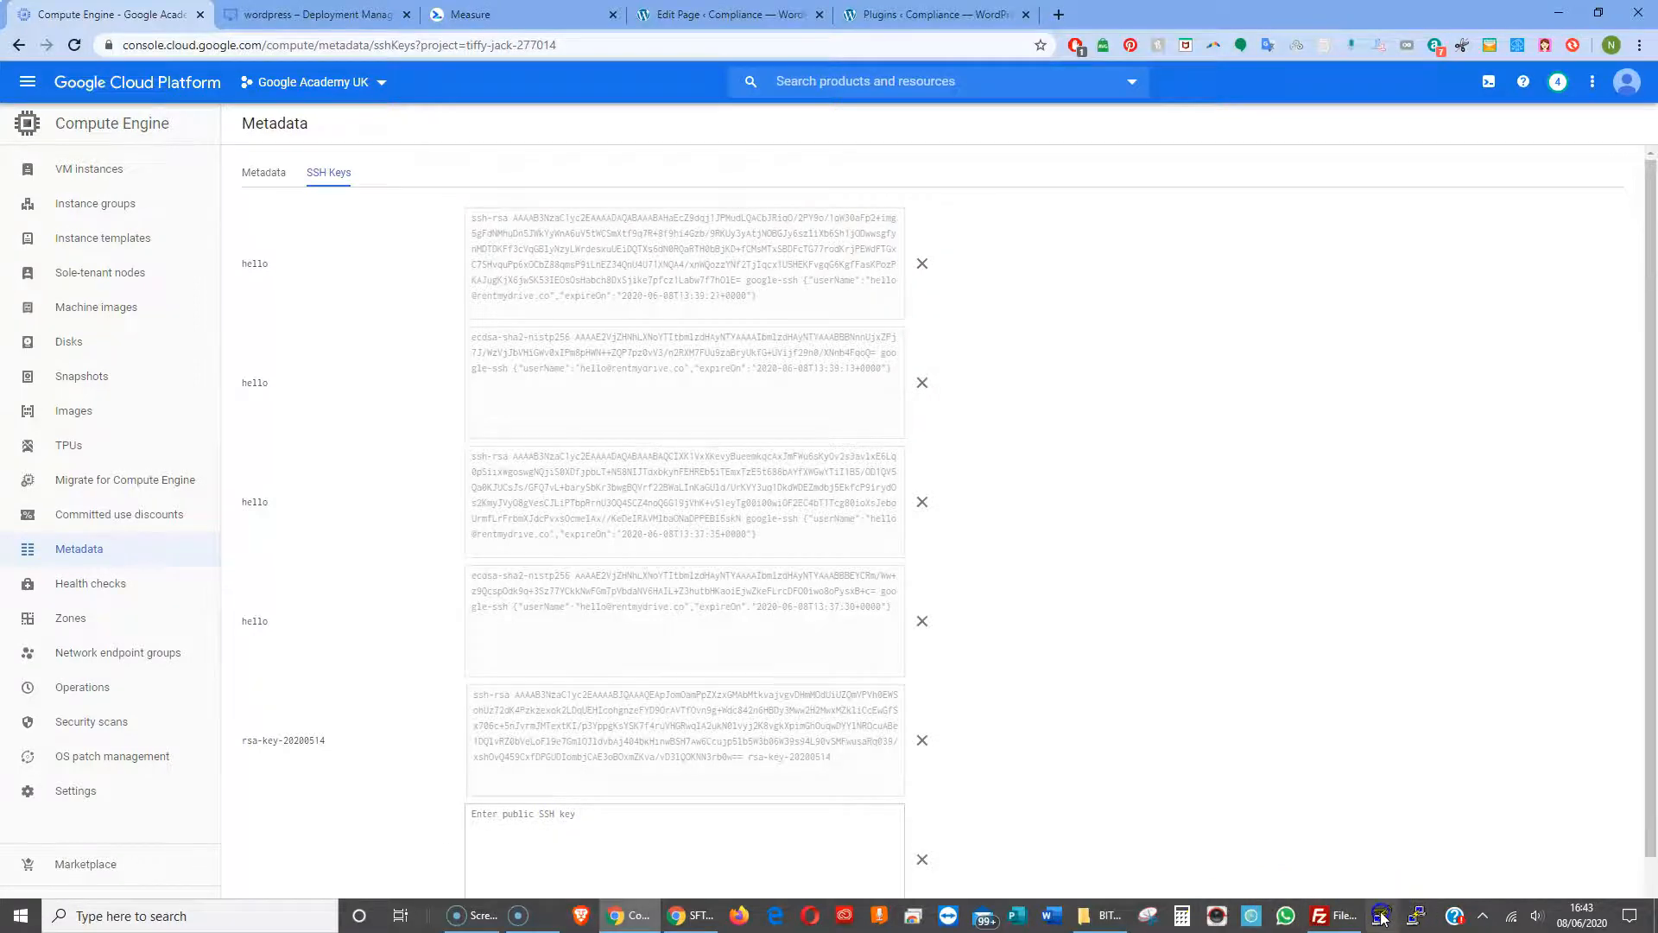
- Generate a 2048-bit RSA key pair in PuTTY Key Generator and copy the whole public key
click(1382, 917)
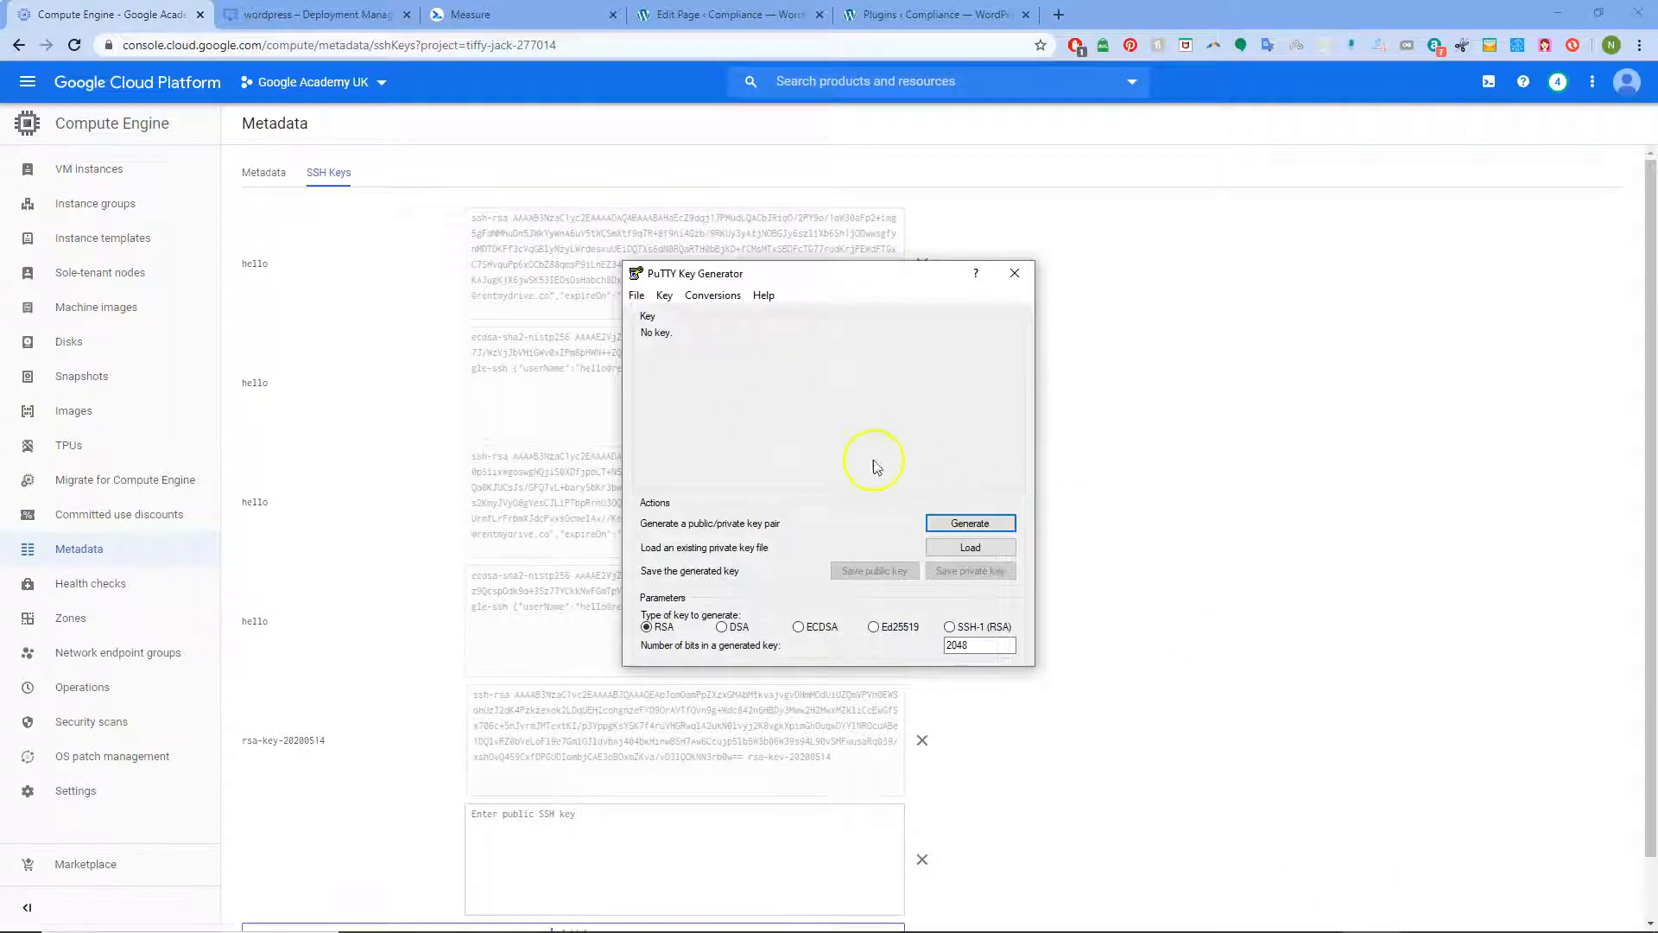
click(969, 521)
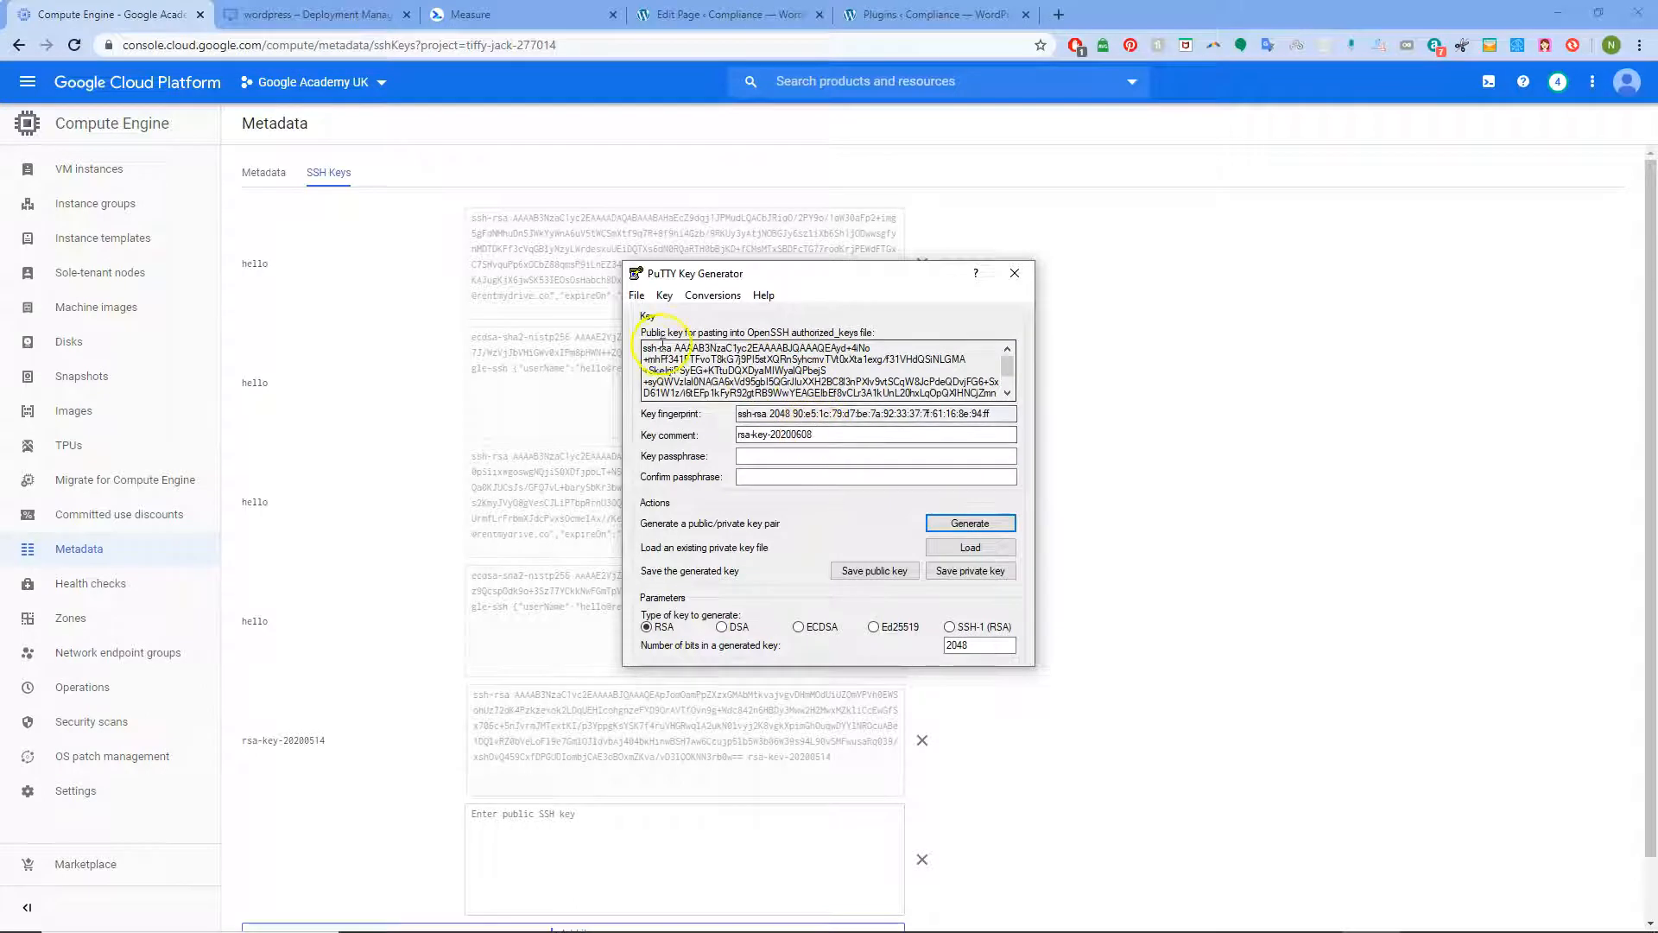
drag(643, 346, 911, 414)
right_click(782, 362)
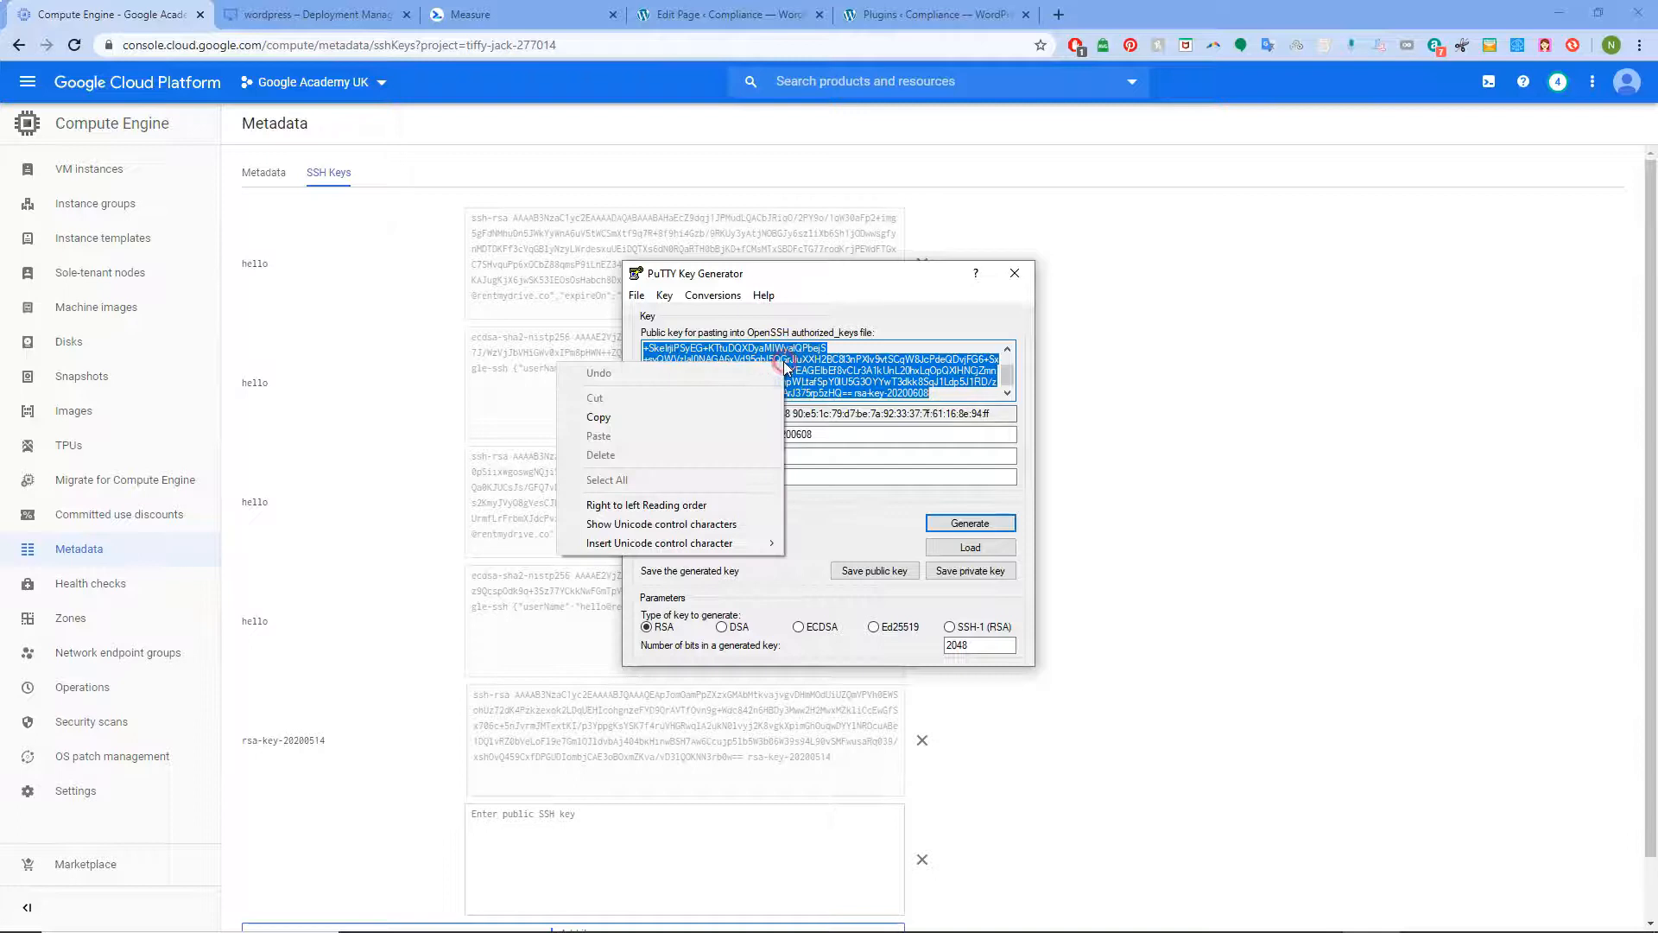
click(633, 417)
- Paste the copied public key into the blank SSH key item in the Compute Engine metadata and save the keys
drag(877, 277, 1657, 372)
click(605, 834)
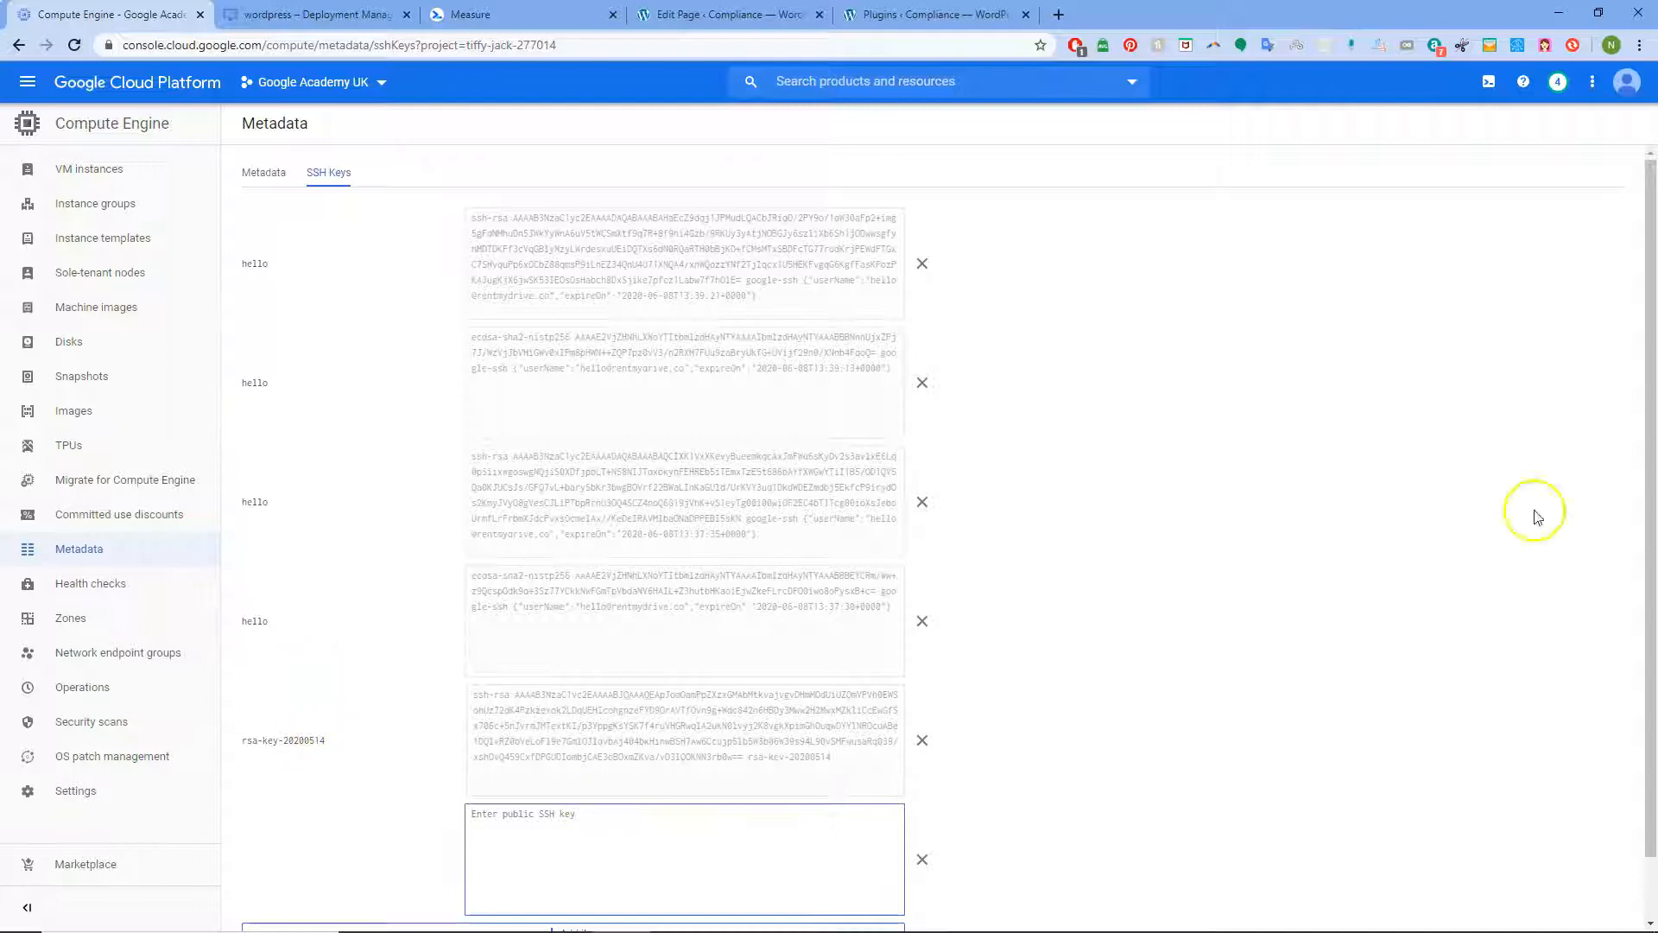
drag(1657, 492, 863, 268)
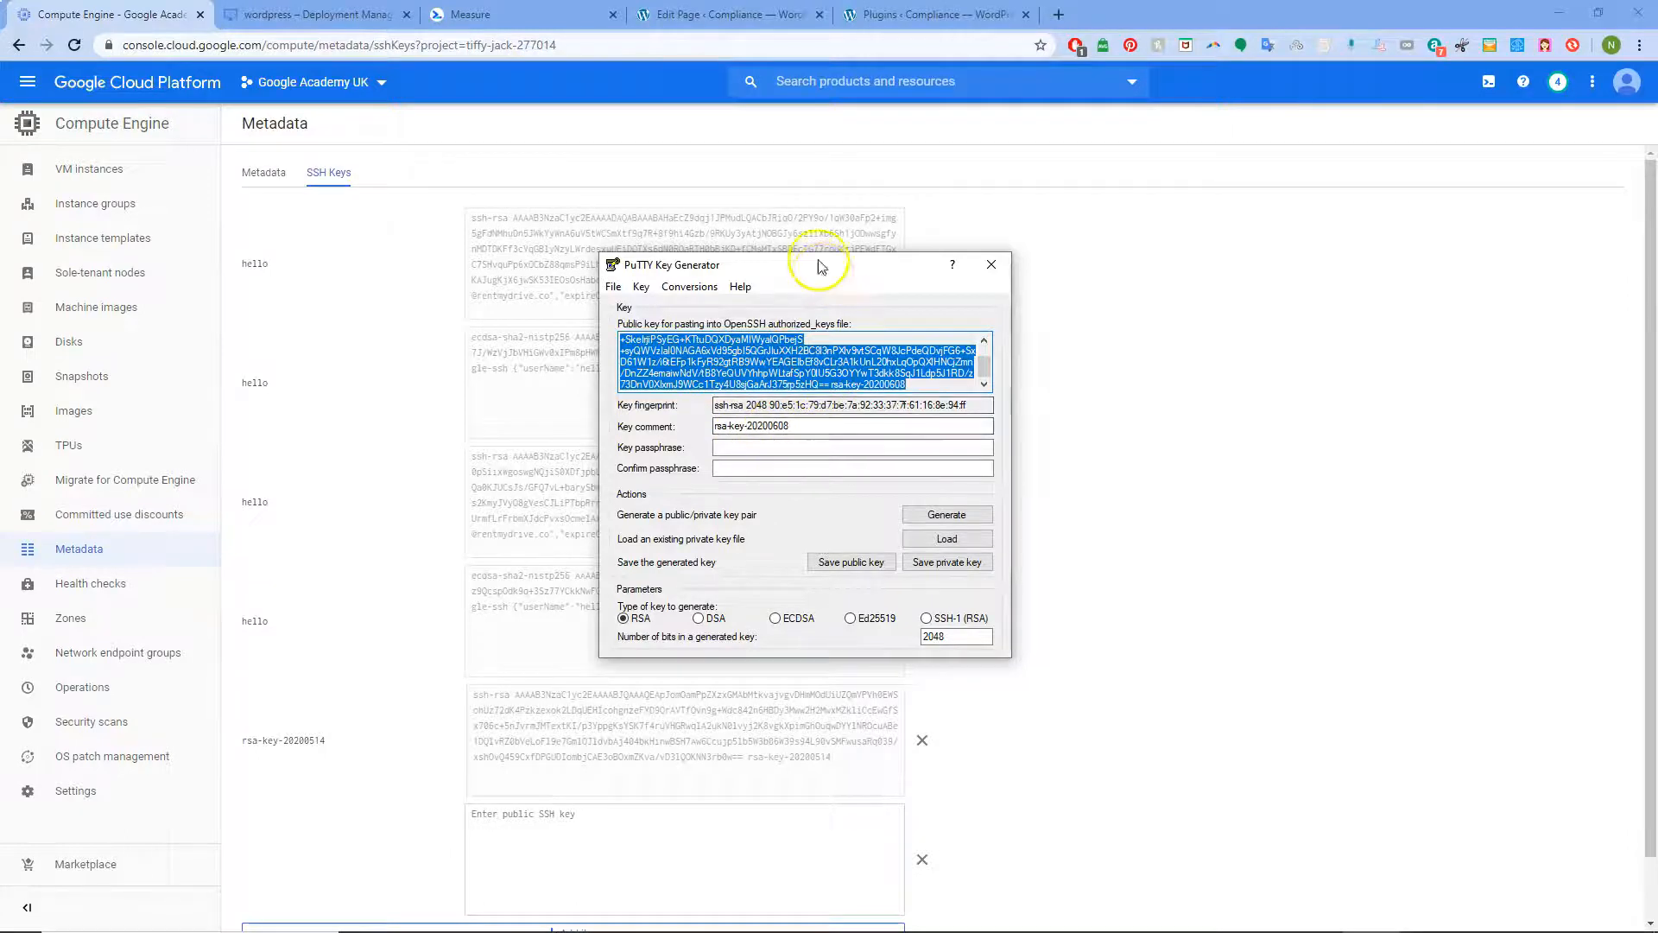
drag(822, 265, 1657, 484)
click(562, 837)
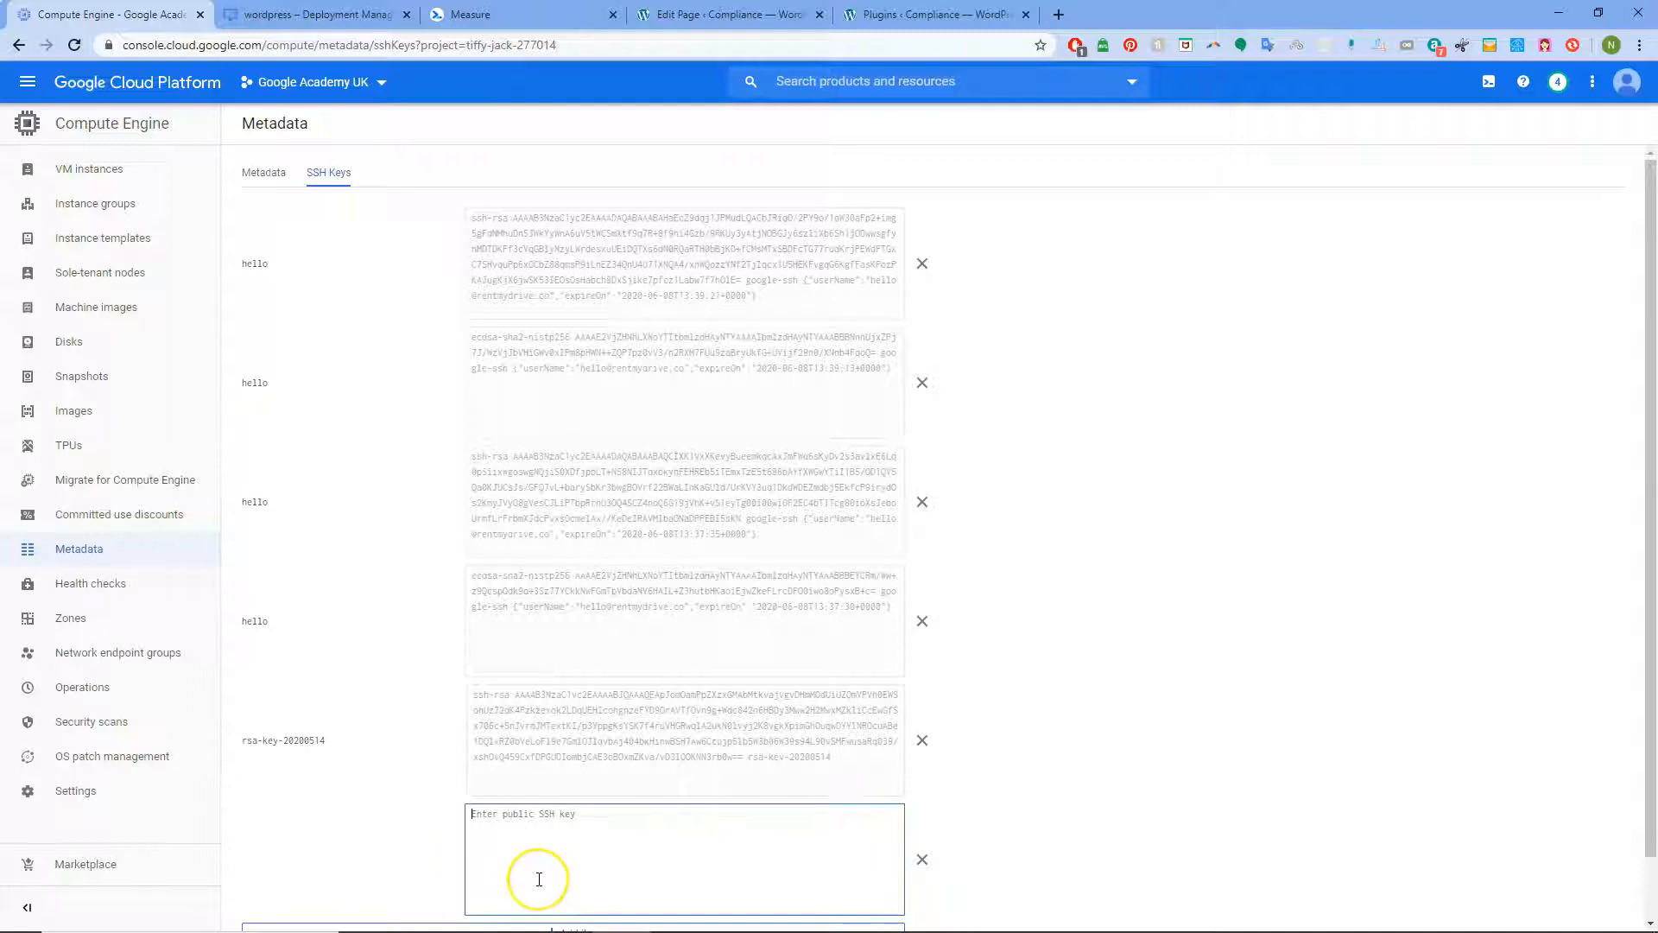
key(ctrl+v)
scroll(266, 788, down, 2)
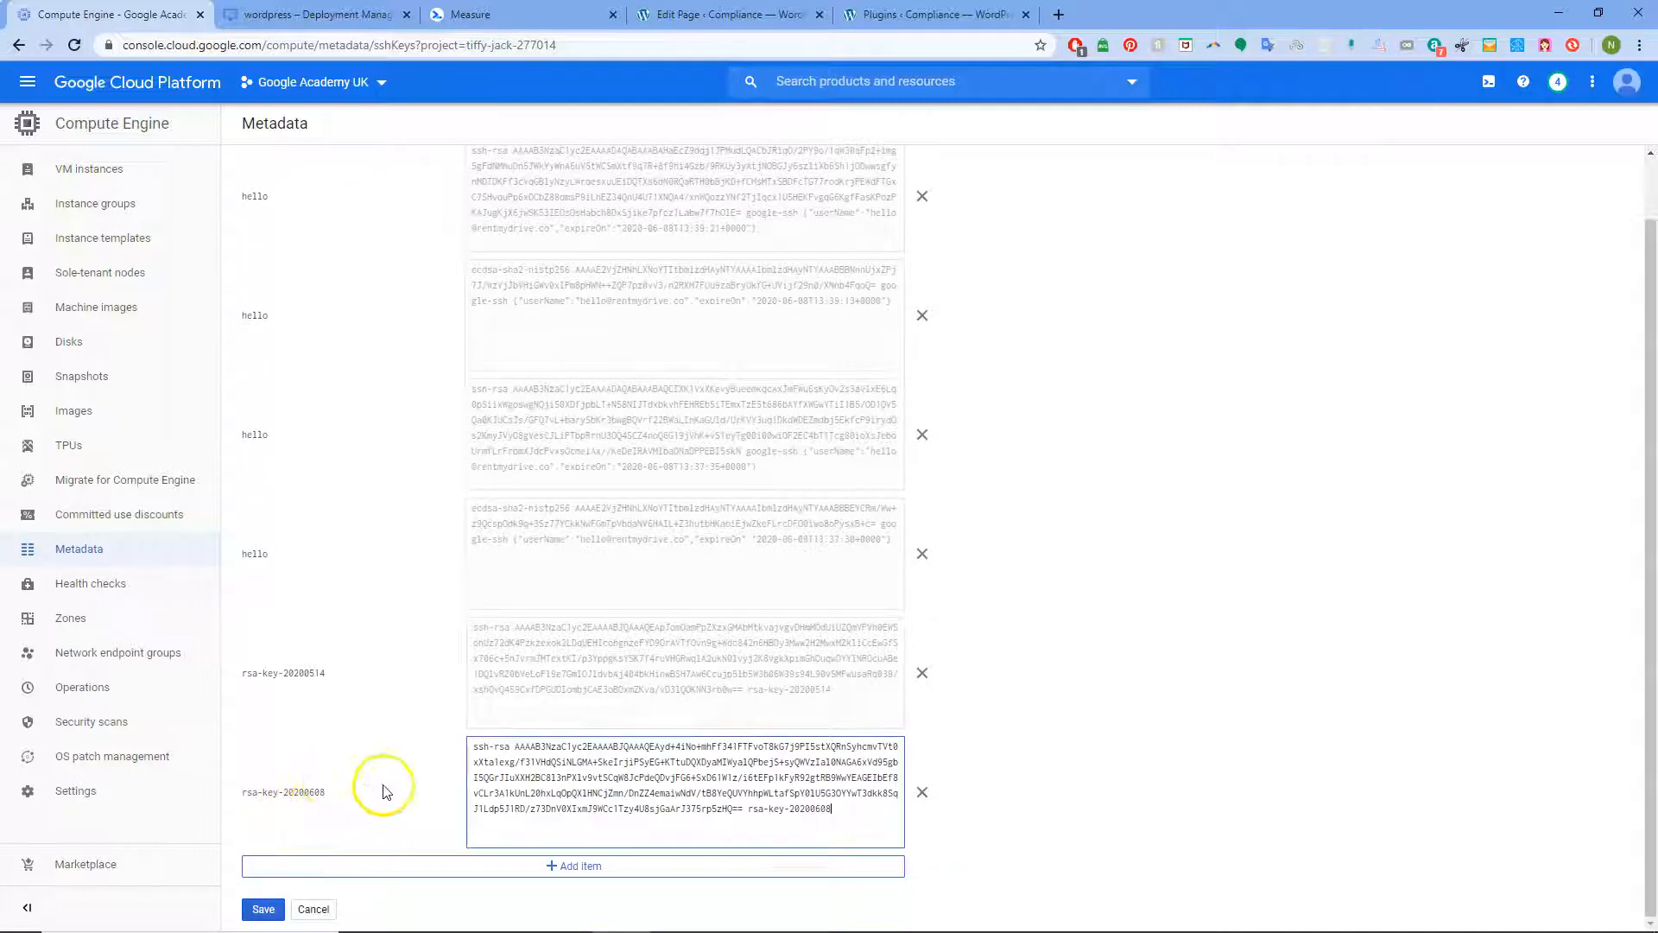
click(263, 910)
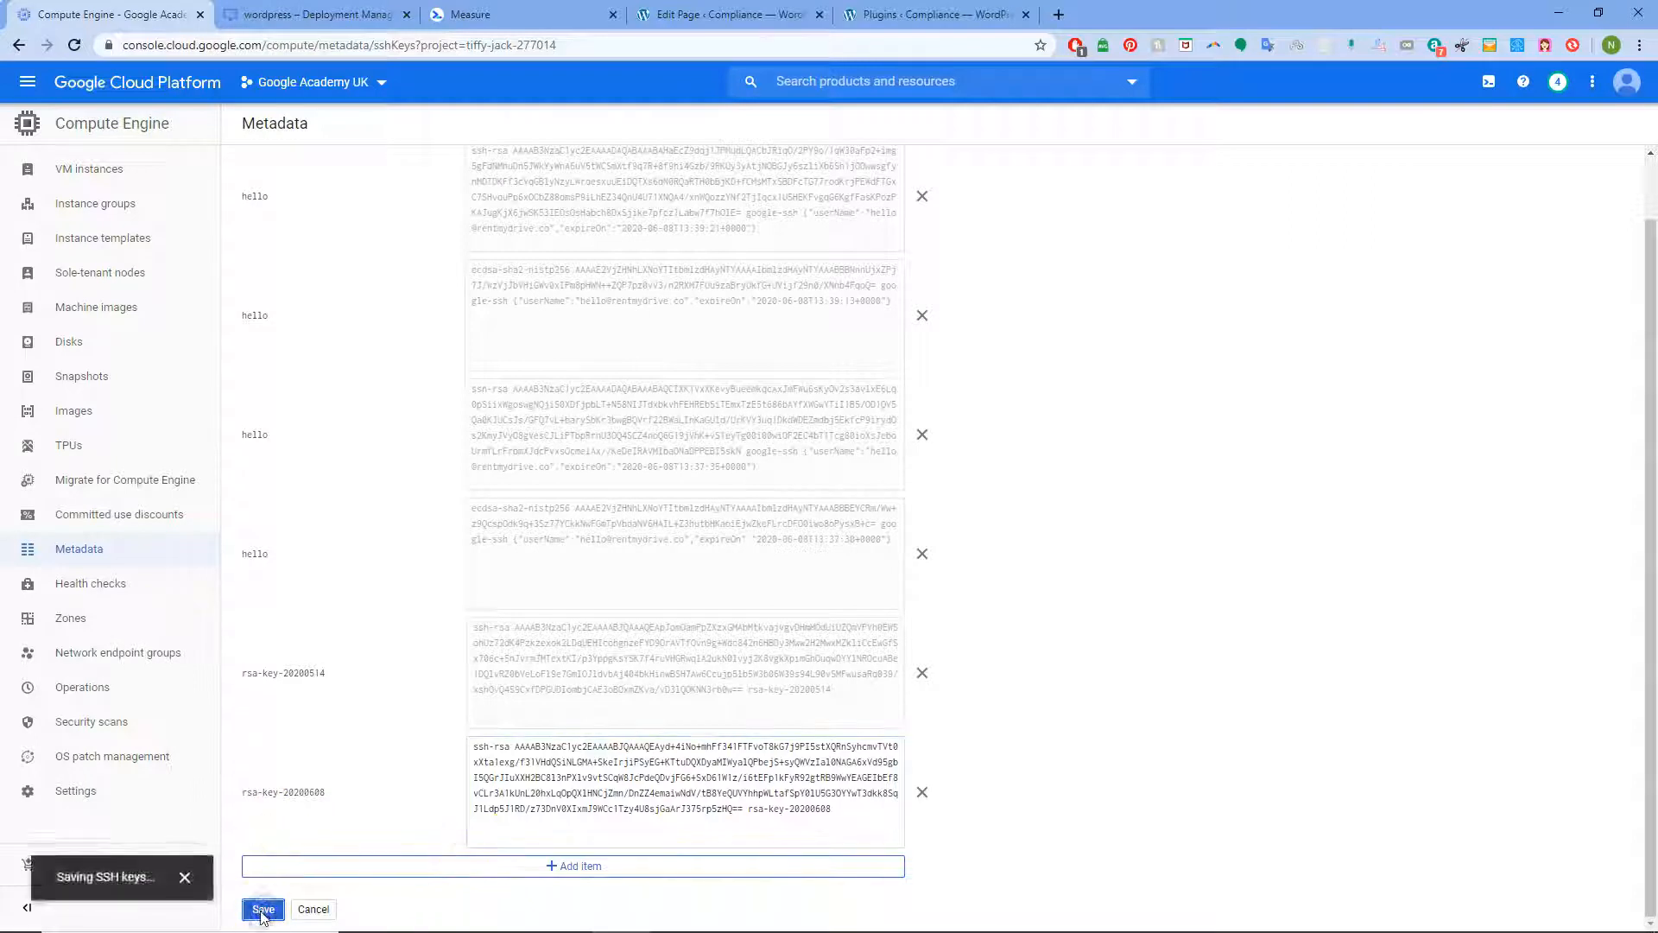
- Copy the key comment rsa-key-20200608 from PuTTY Key Generator and use it as the username in FileZilla
mouse_move(1236, 931)
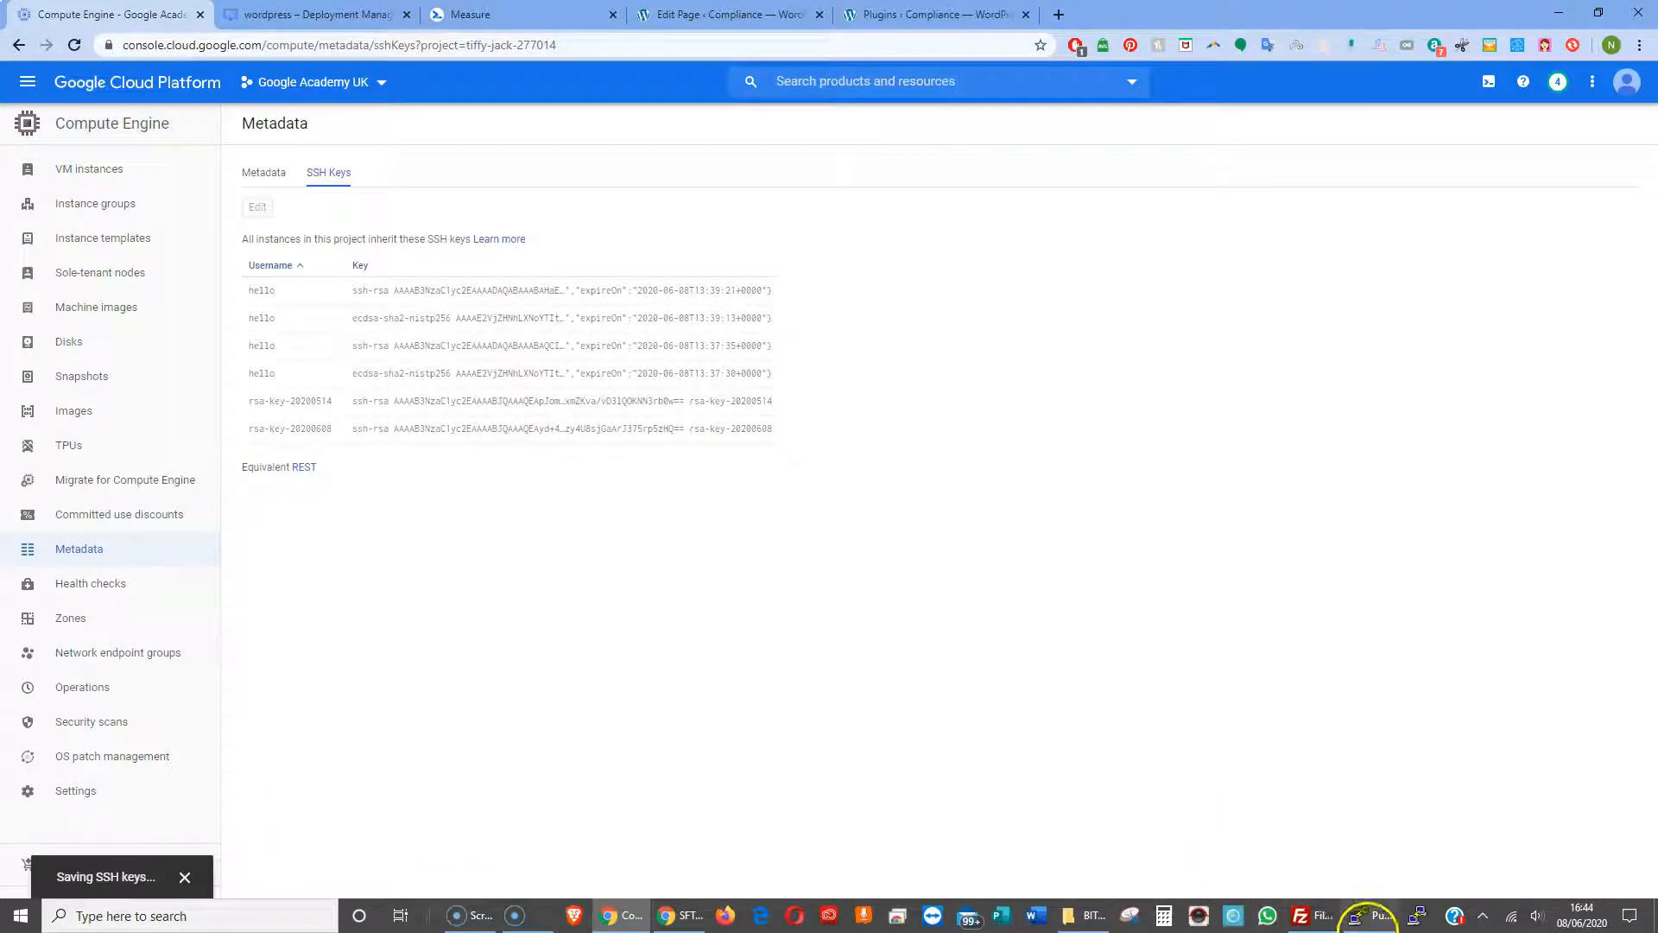
click(1374, 923)
drag(1241, 433, 969, 272)
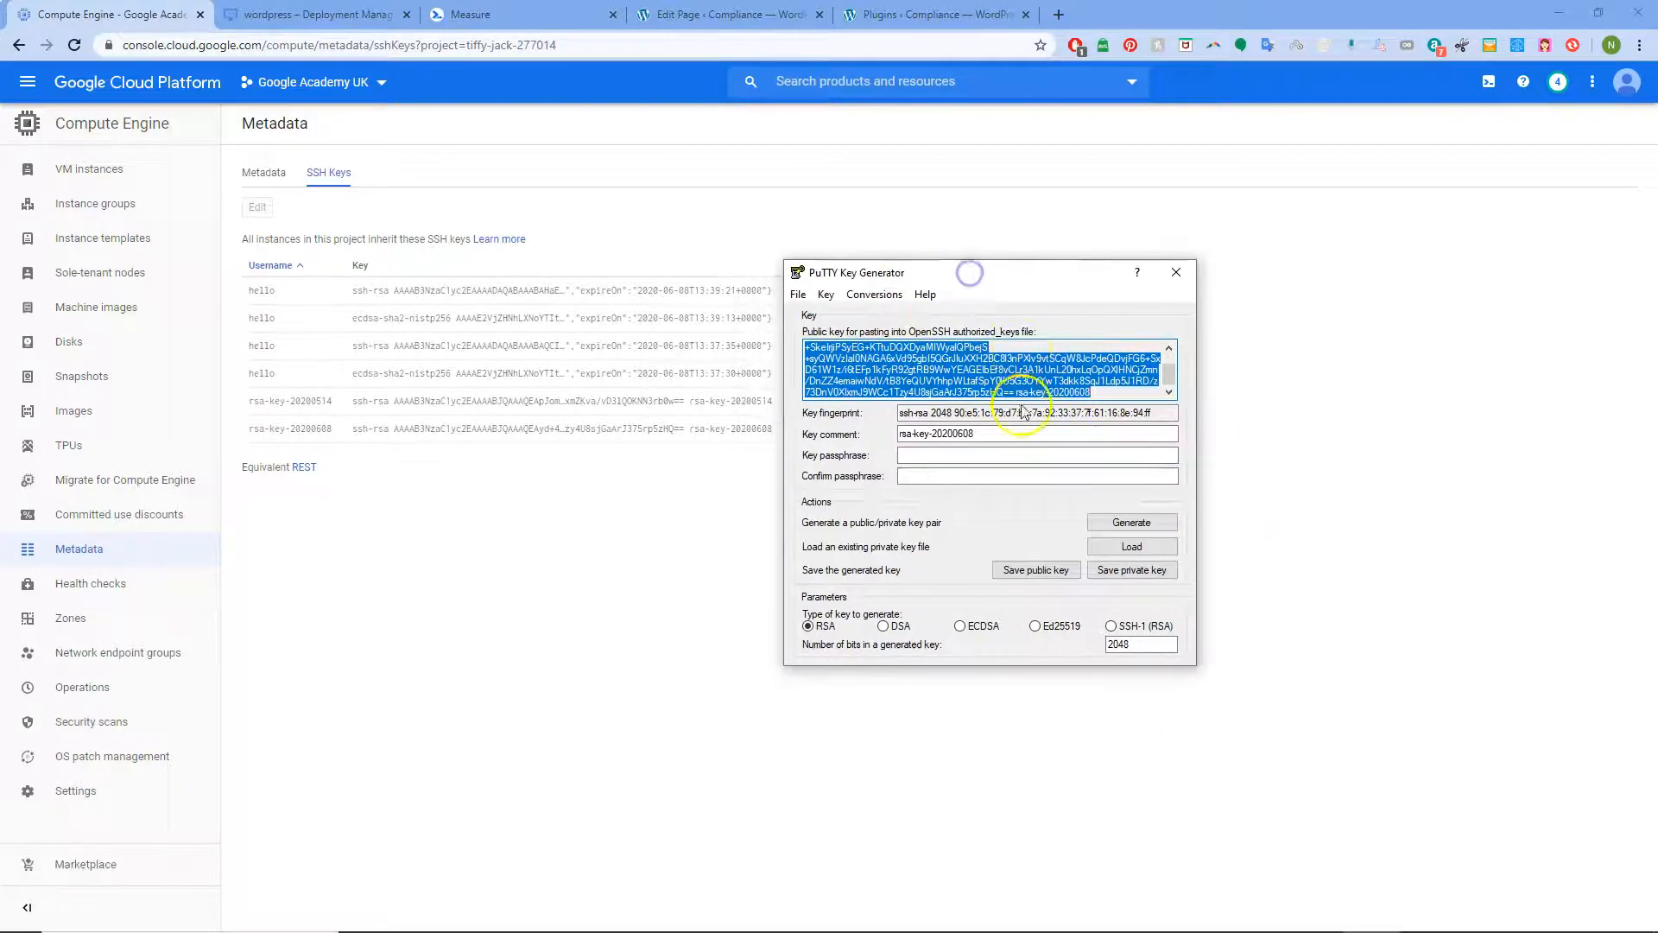
click(988, 437)
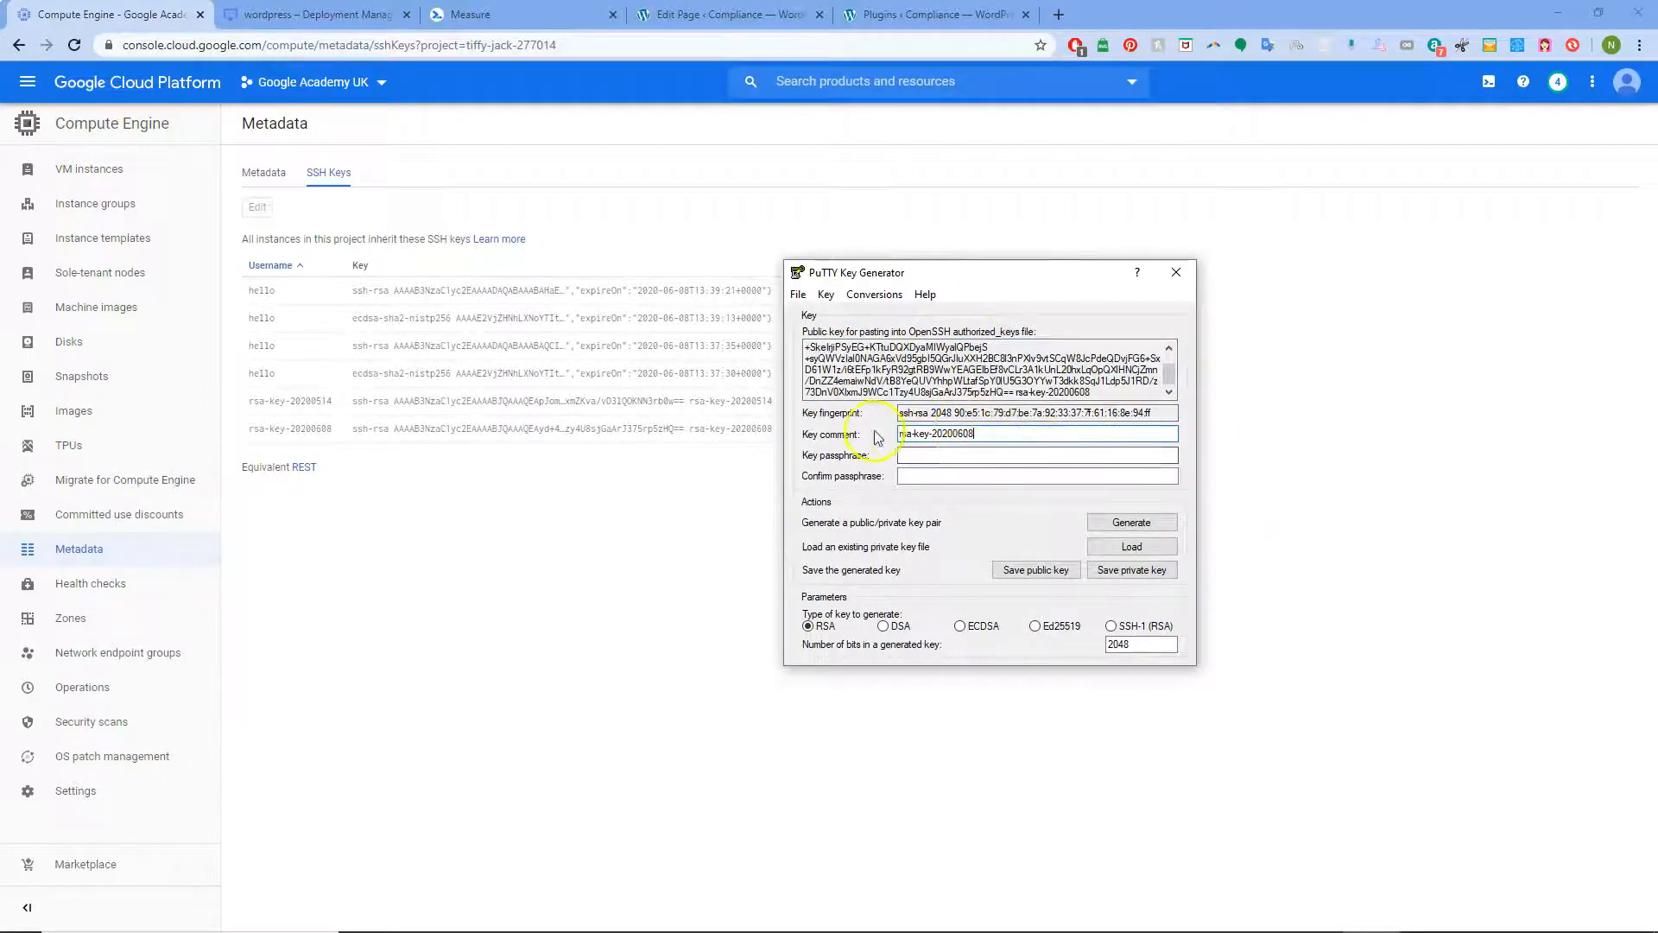
mouse_move(1282, 929)
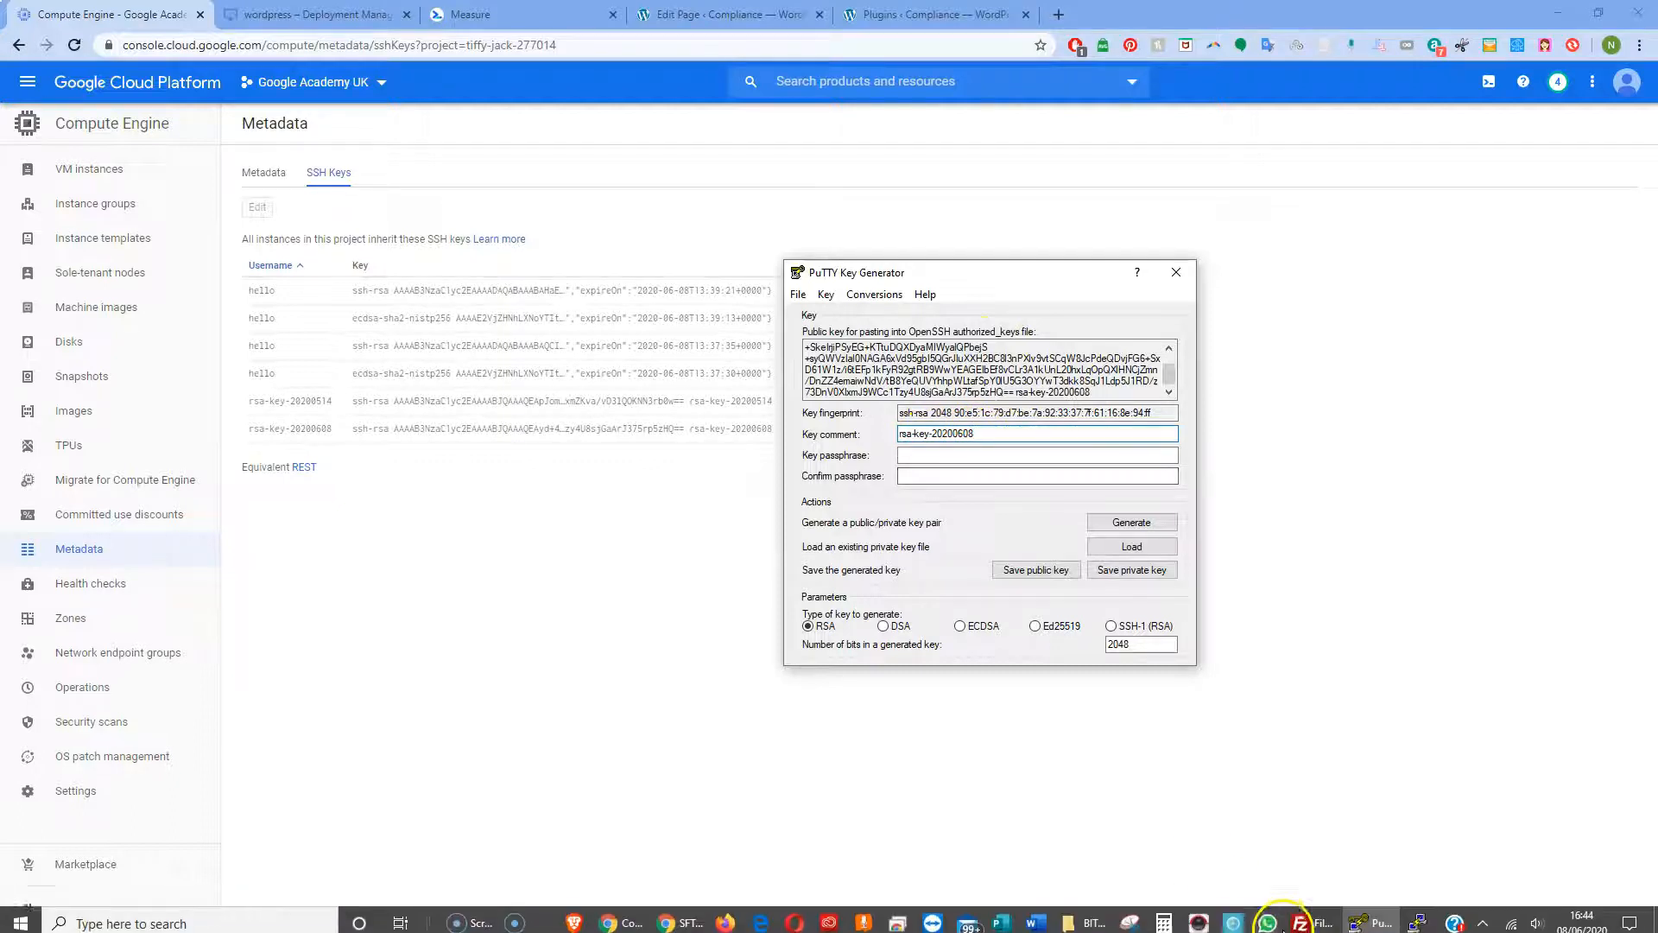
drag(976, 434, 874, 416)
right_click(924, 434)
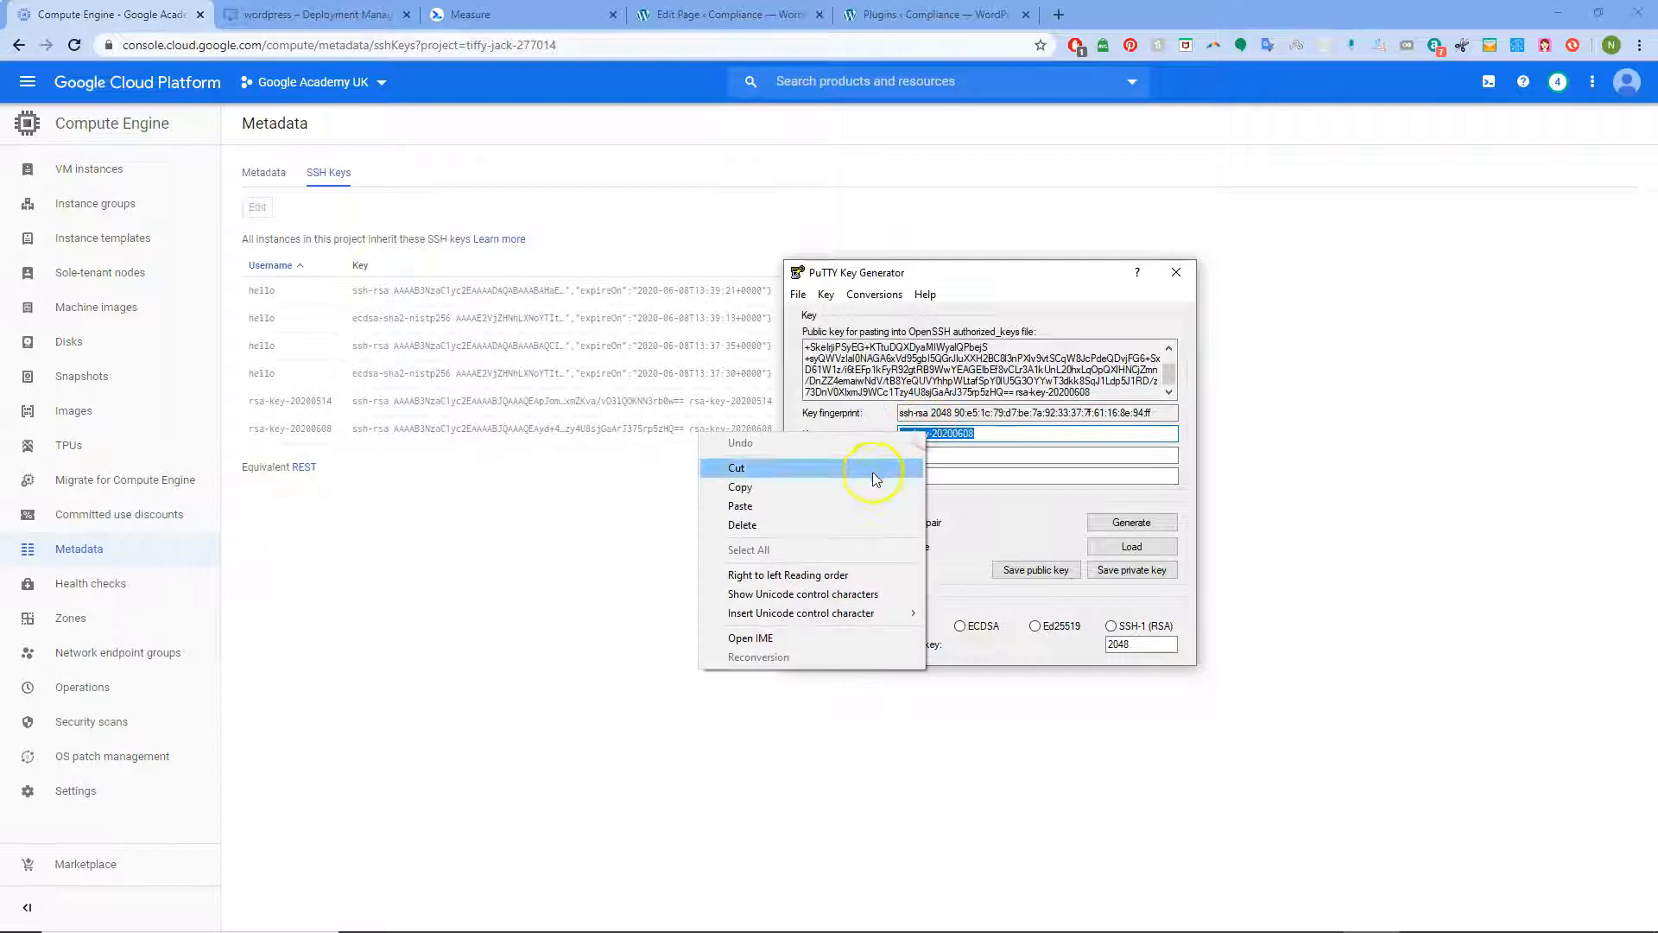
click(848, 481)
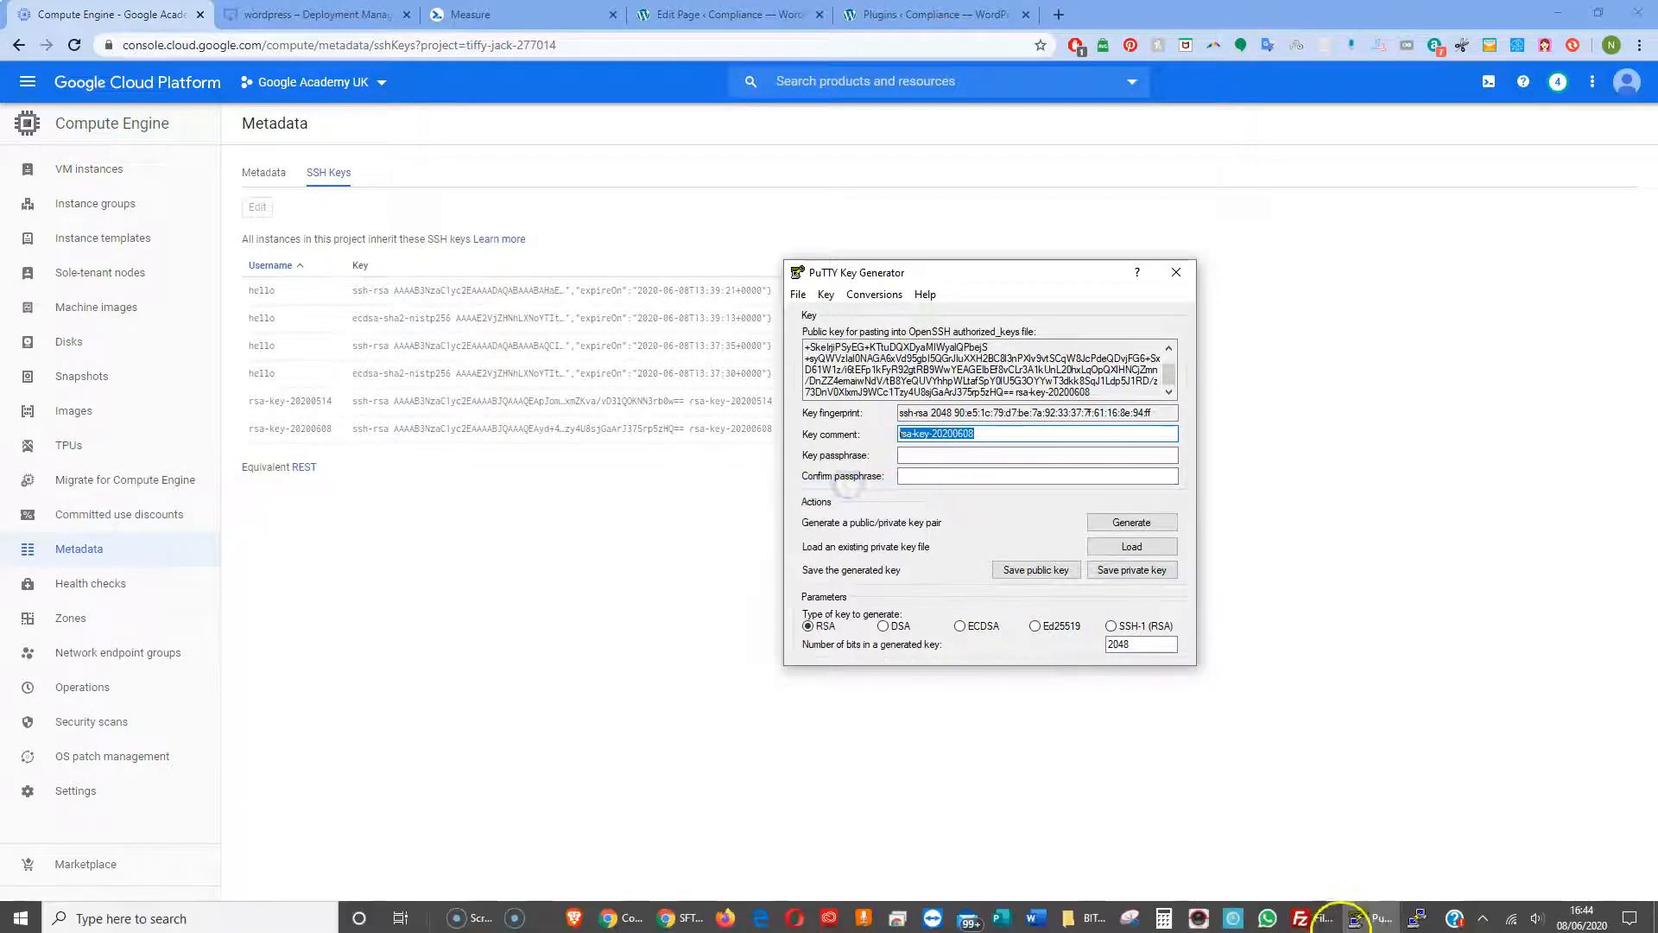
click(1309, 917)
click(273, 204)
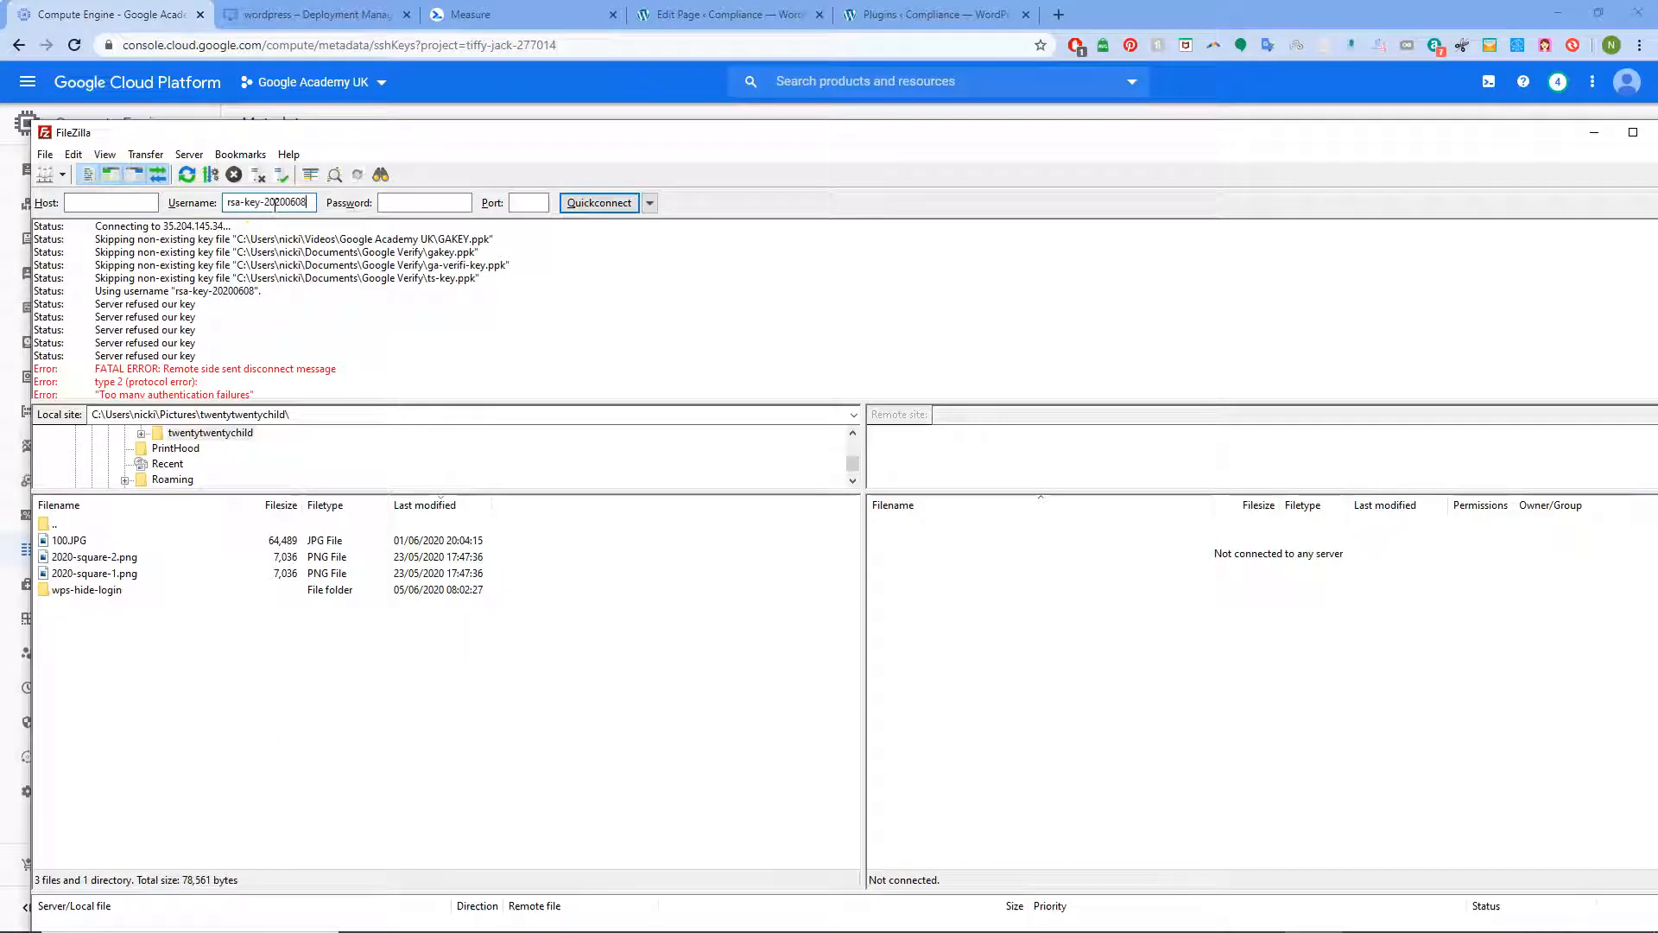
click(1594, 132)
- In PuTTY Key Generator, enter and confirm the key passphrase, and save the private key in Documents as comp-key
click(944, 461)
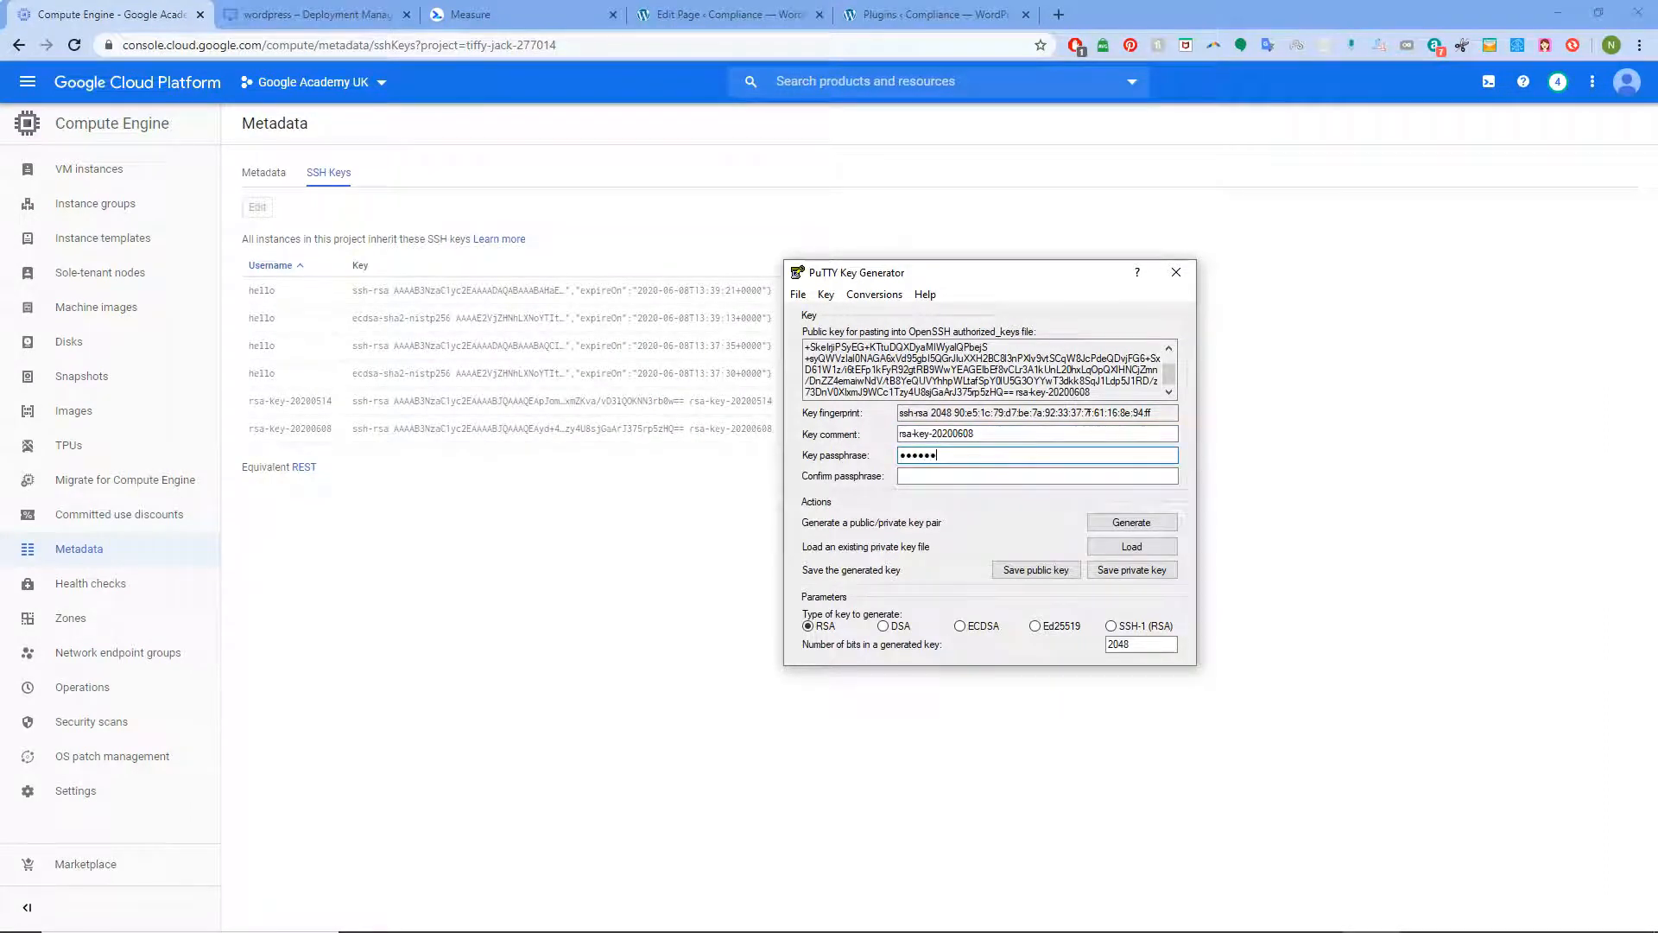
text(1)
click(970, 475)
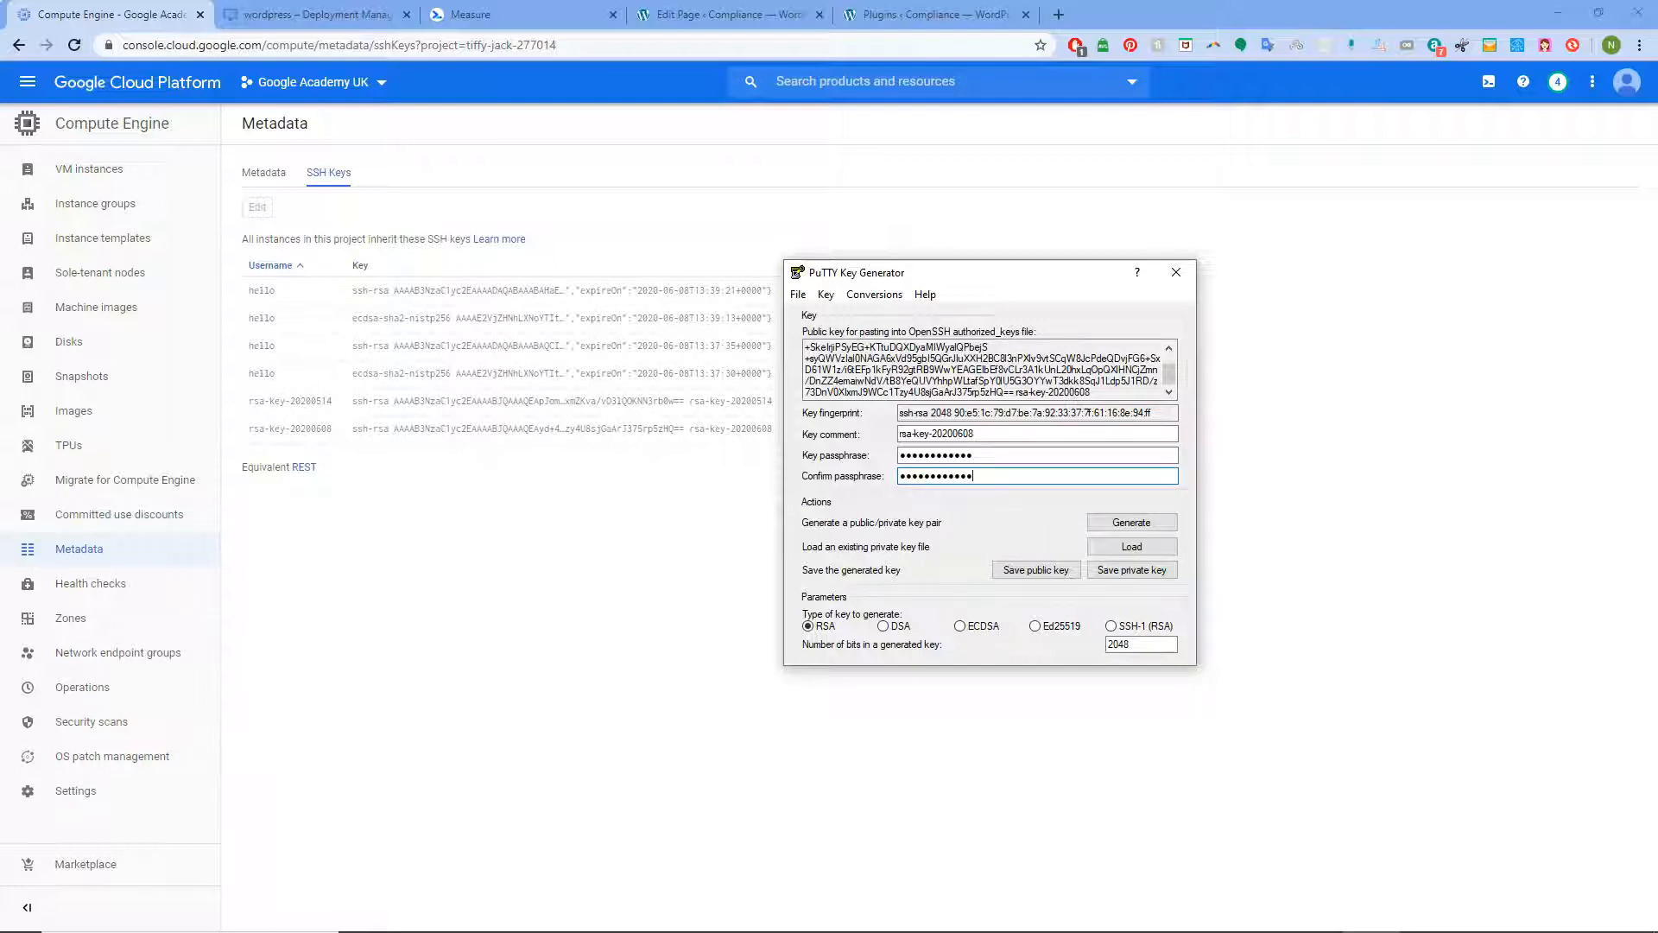
click(1126, 571)
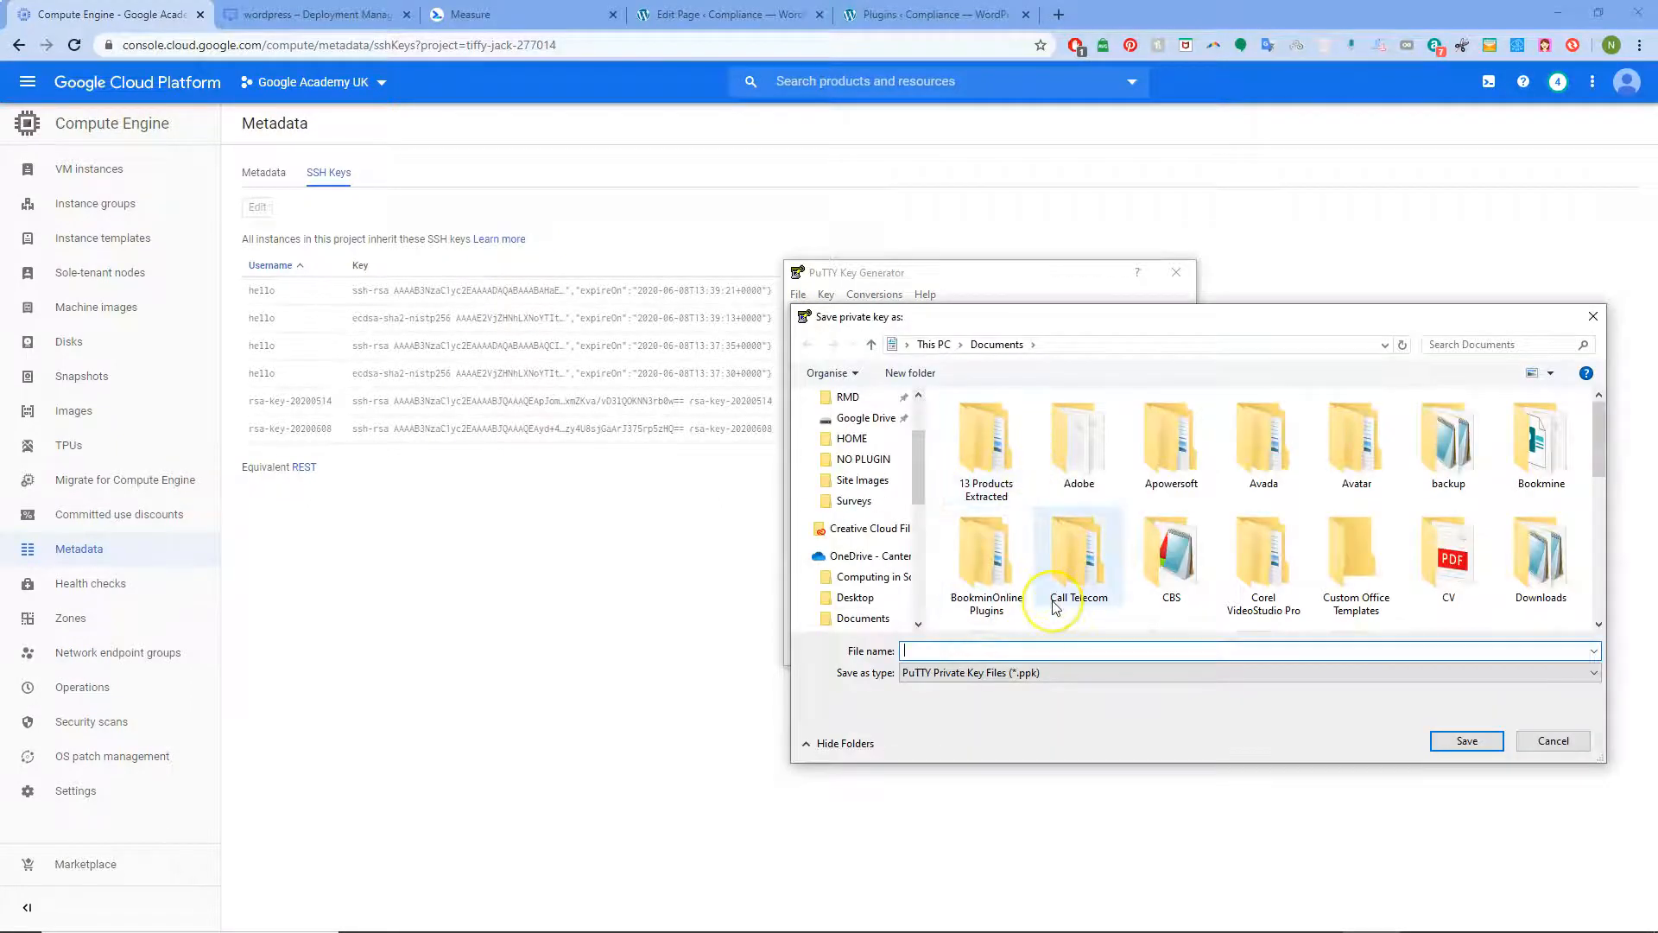
text(comp-key)
click(1466, 742)
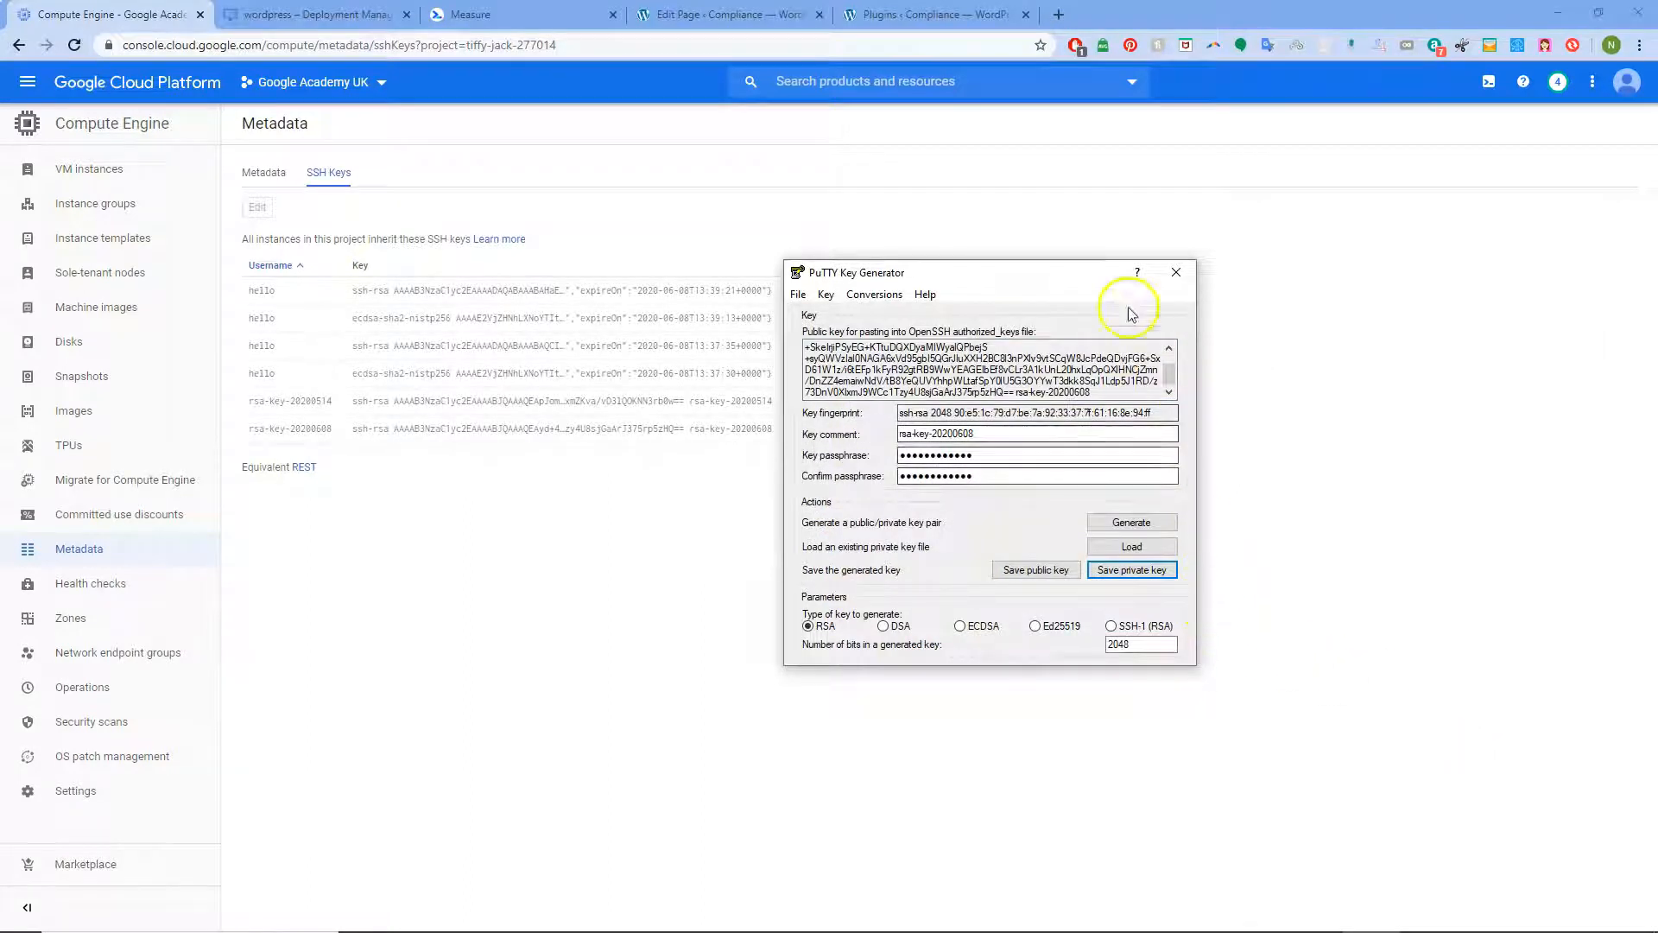
drag(1000, 274, 1657, 267)
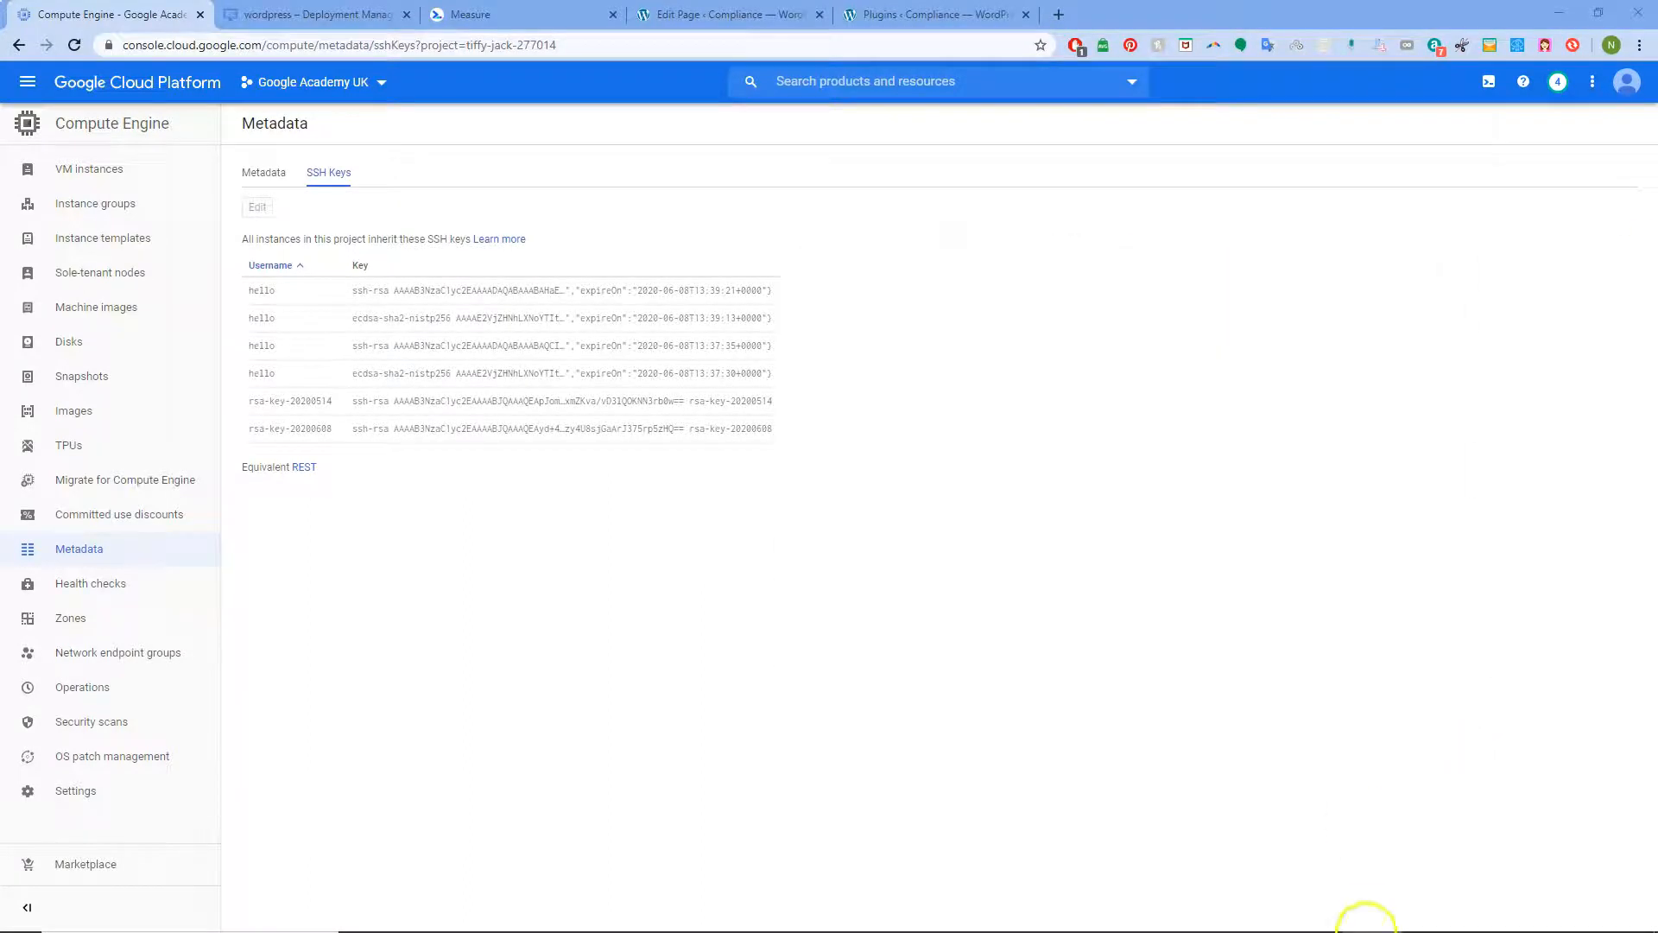
- Switch to FileZilla and open the SFTP page of its settings
click(1334, 916)
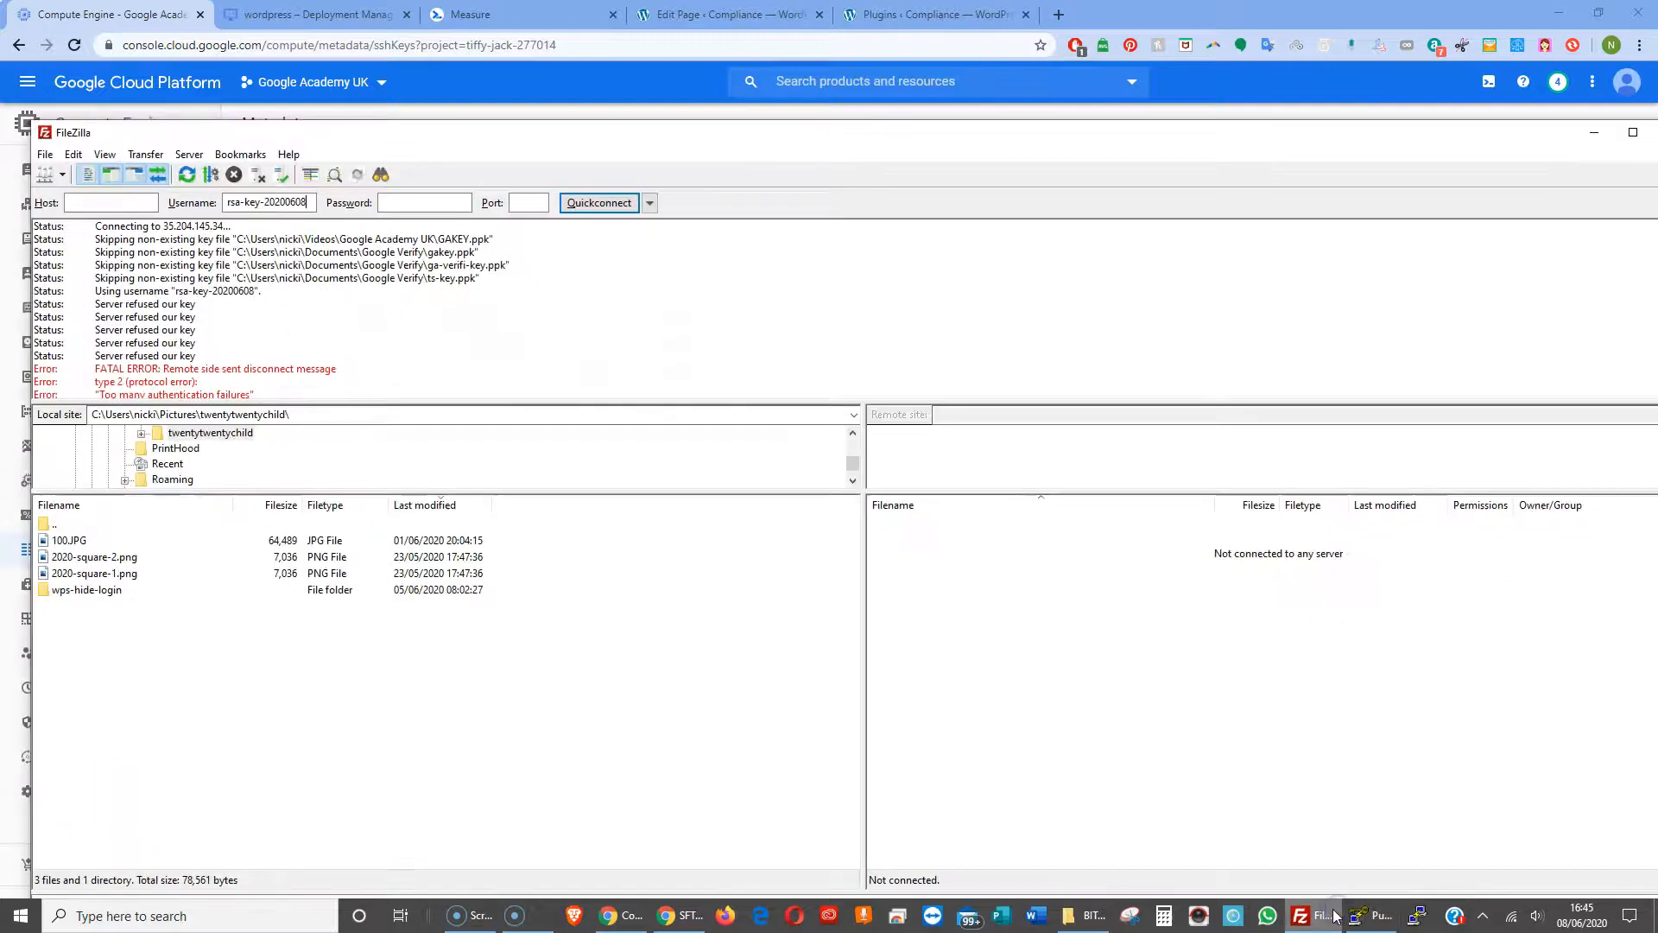
drag(545, 145, 598, 93)
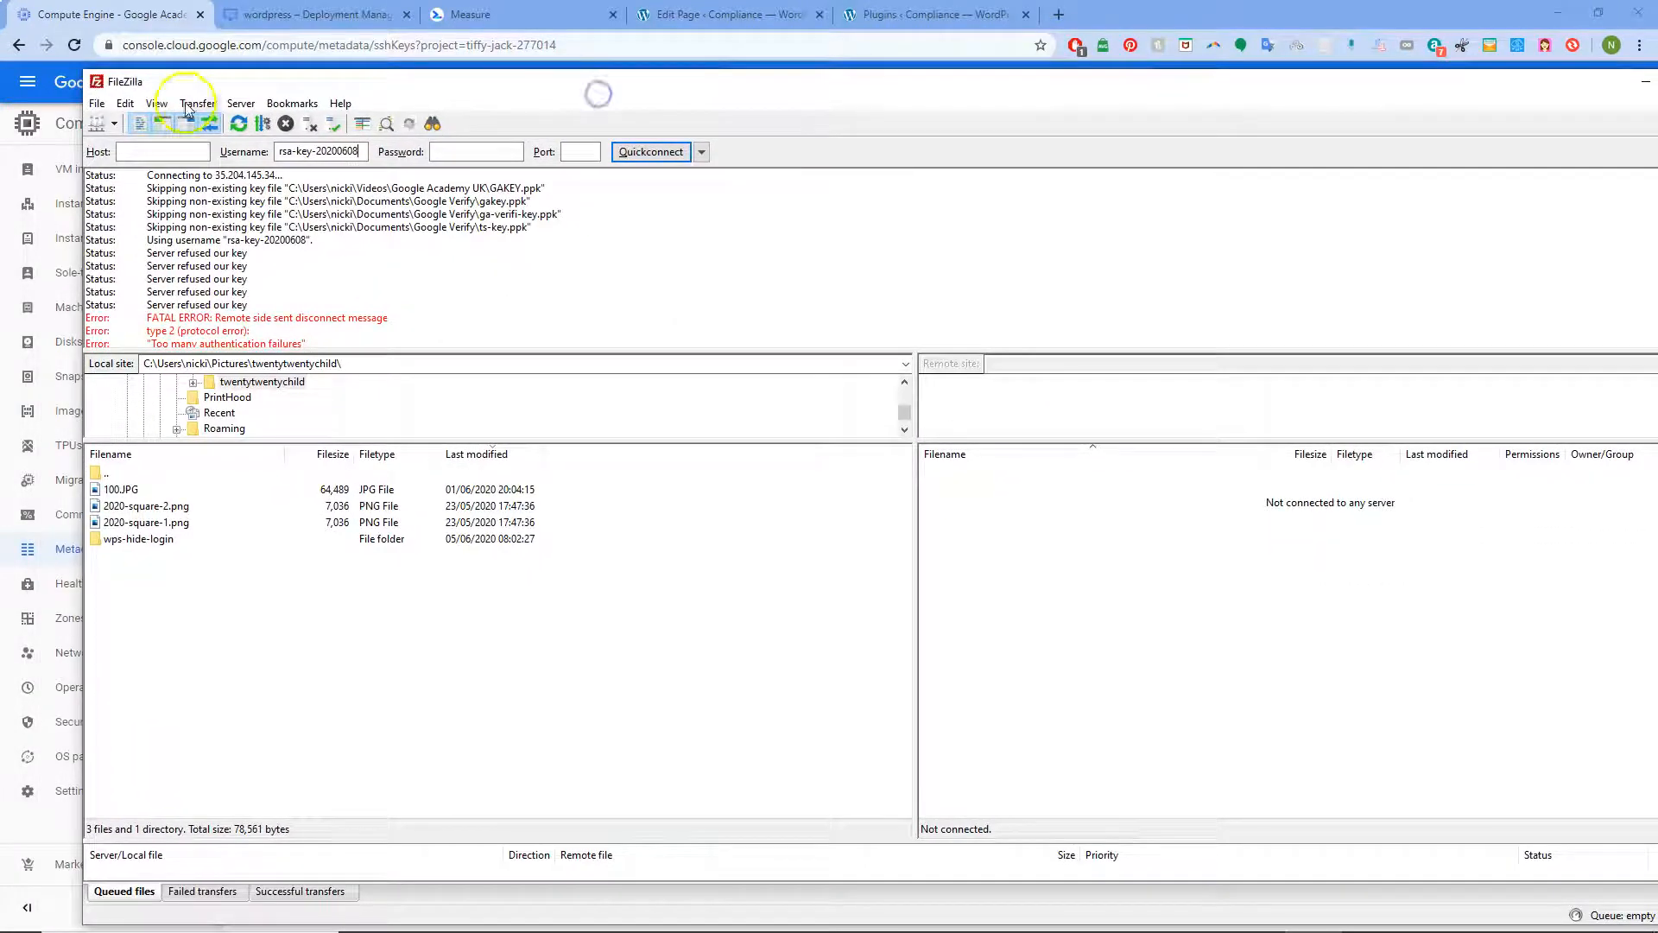
click(125, 103)
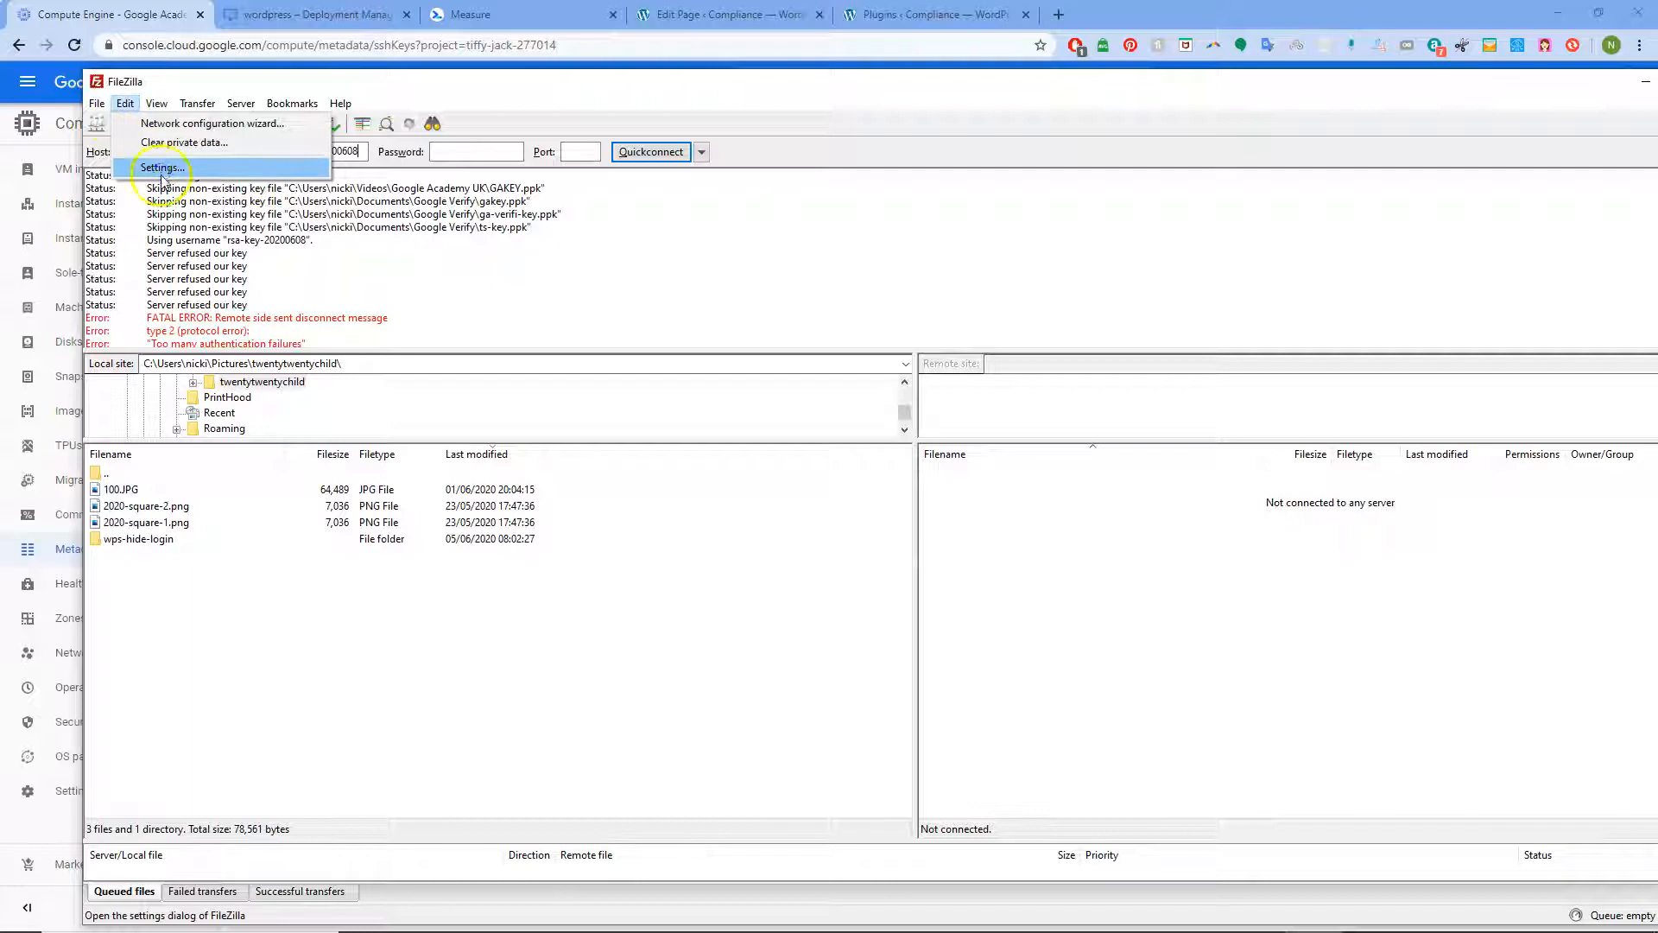
click(162, 172)
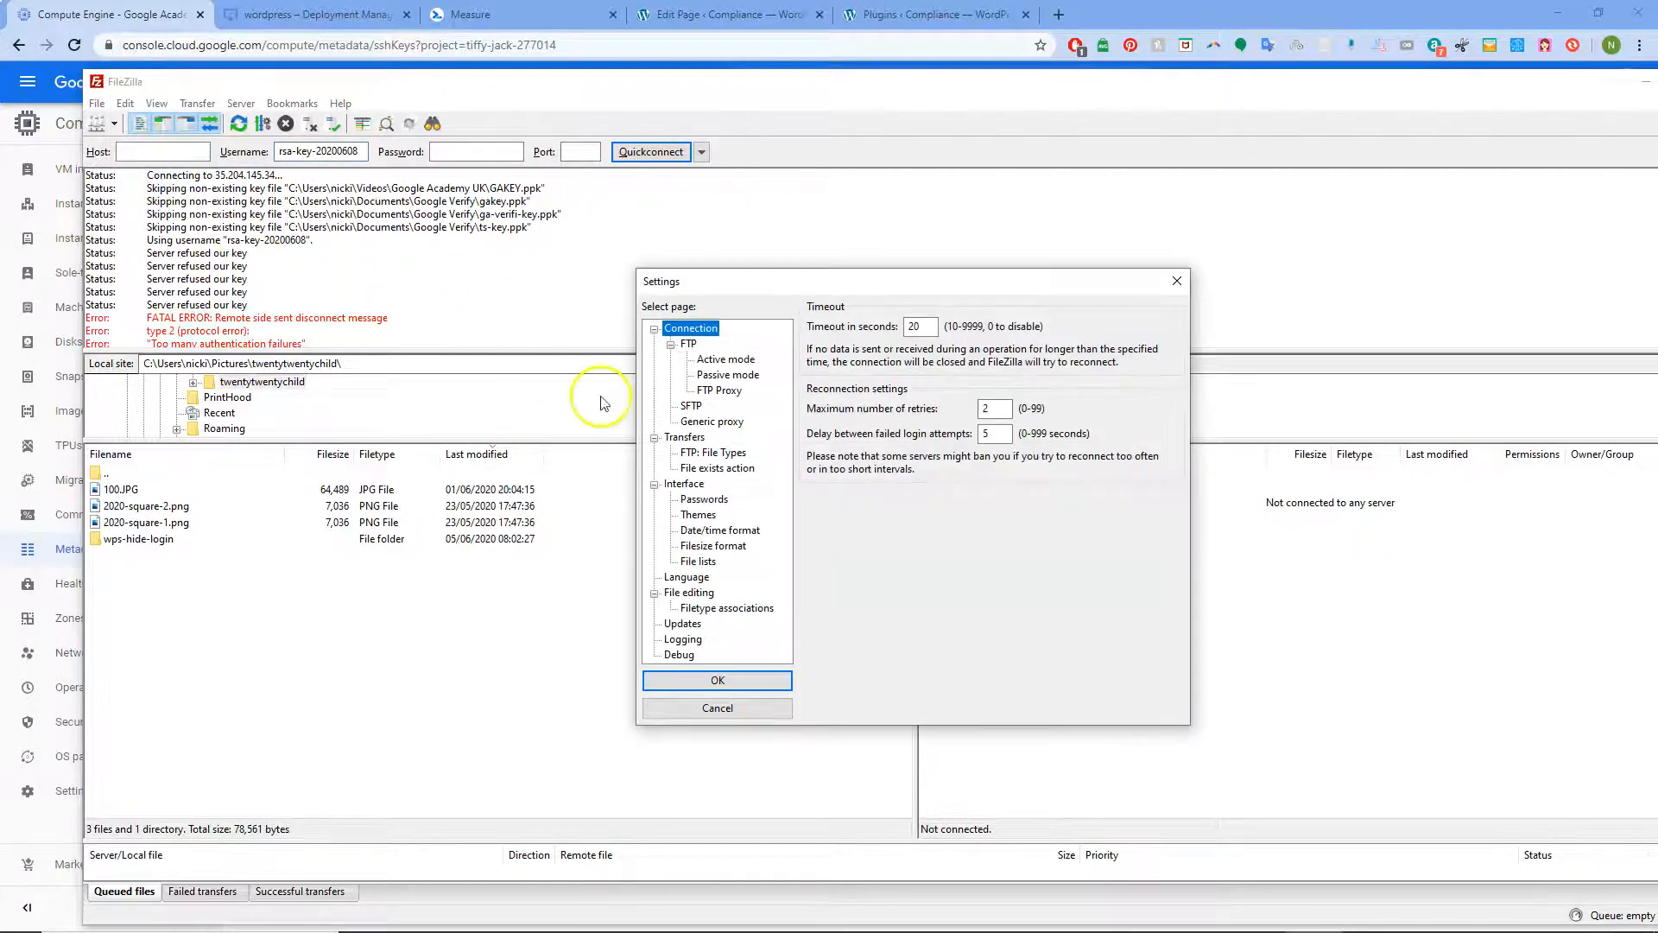
click(691, 406)
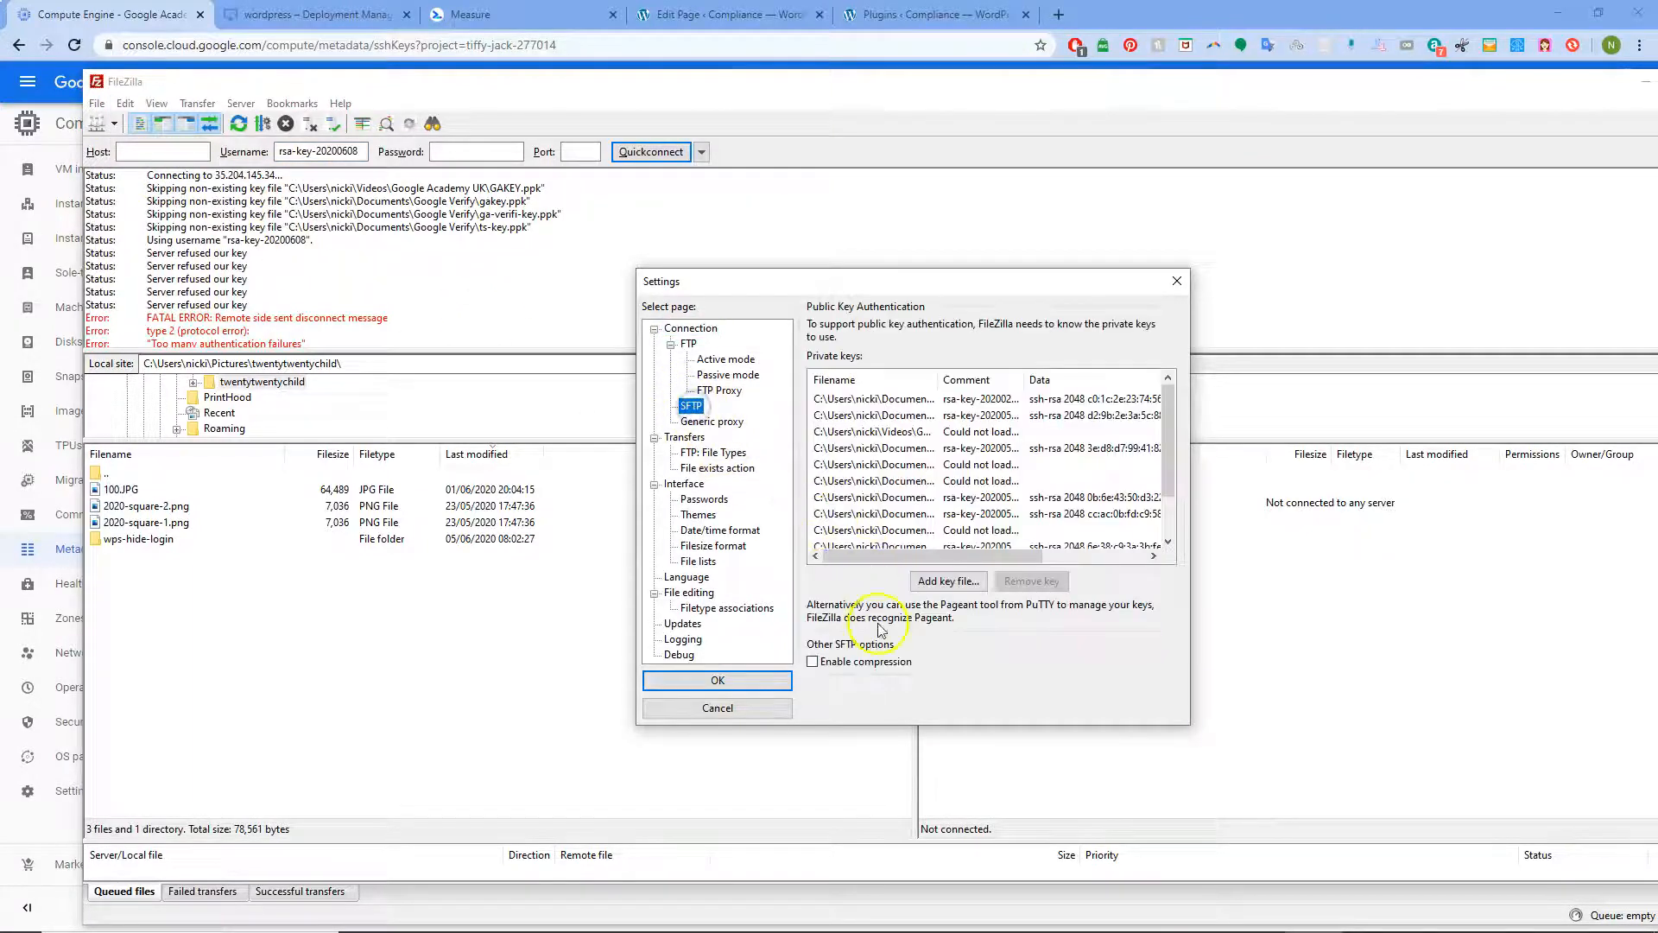
- Add the comp-key file from the Documents folder to the SFTP private keys and accept the settings
click(950, 583)
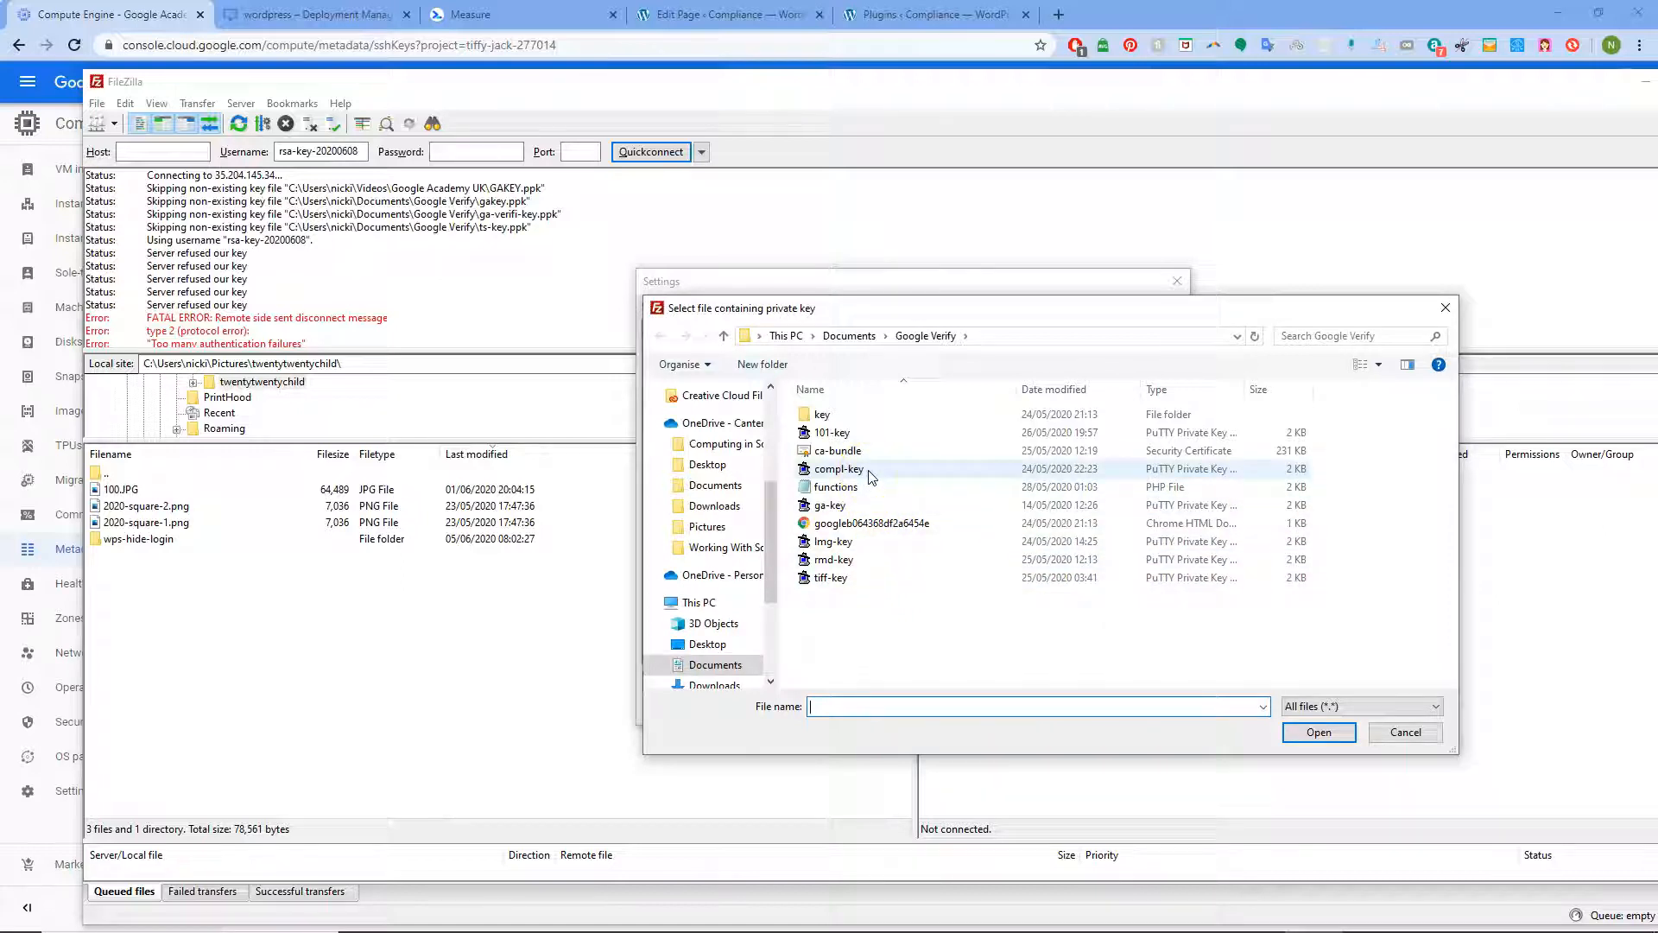
drag(774, 529, 773, 406)
click(708, 423)
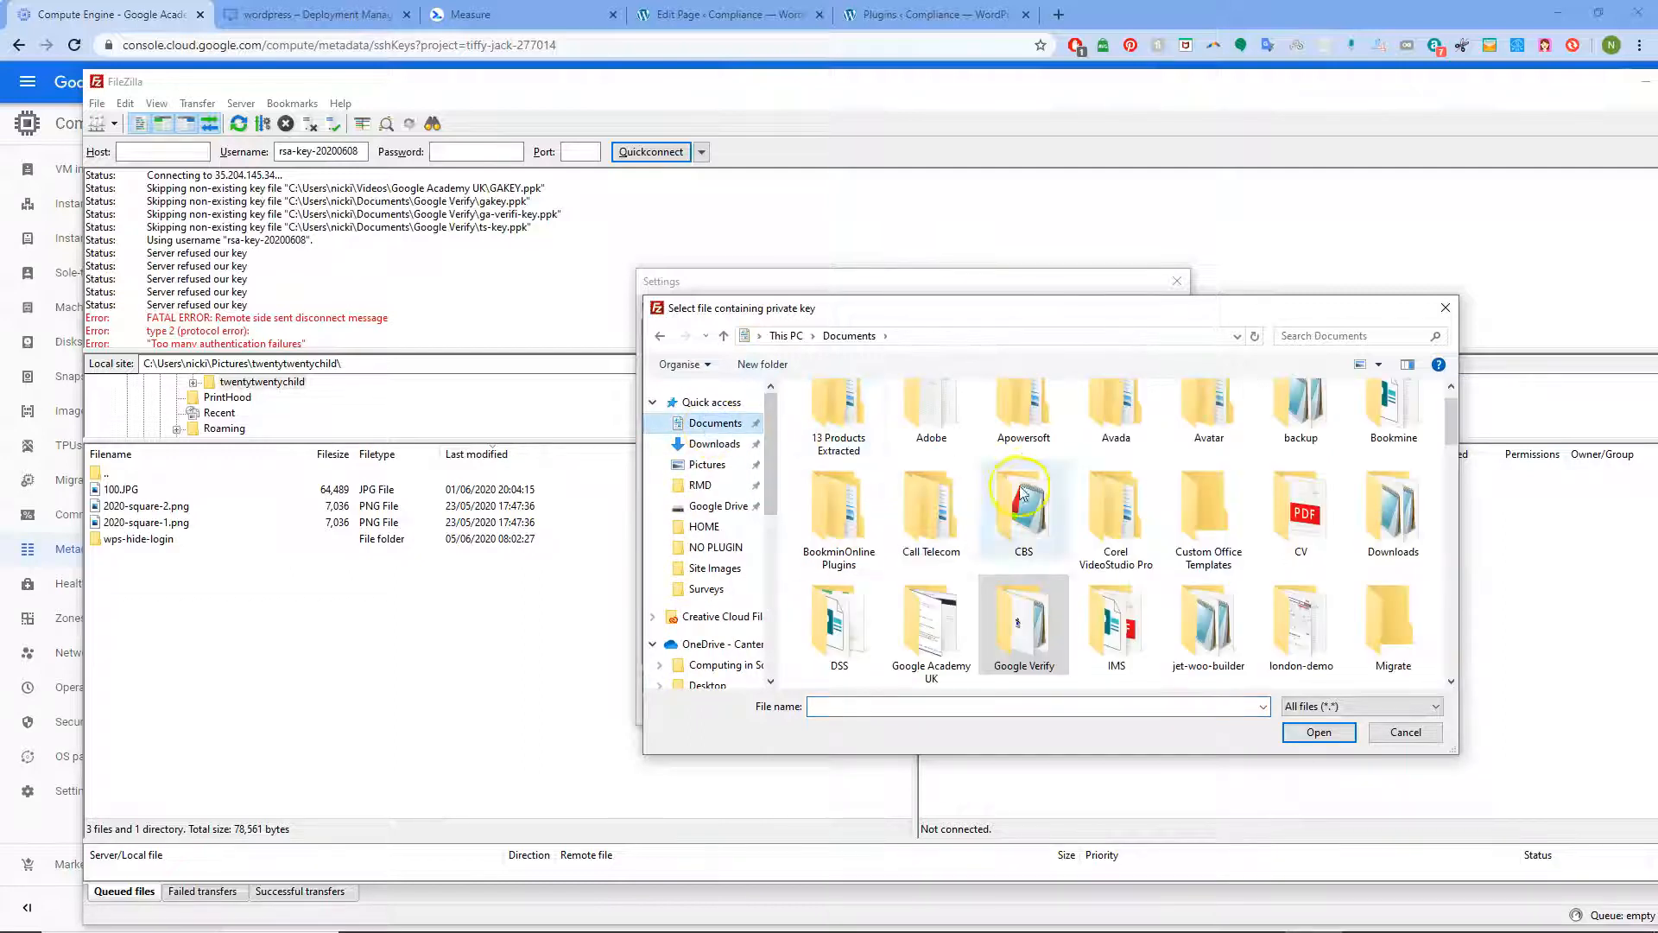
scroll(1088, 494, down, 5)
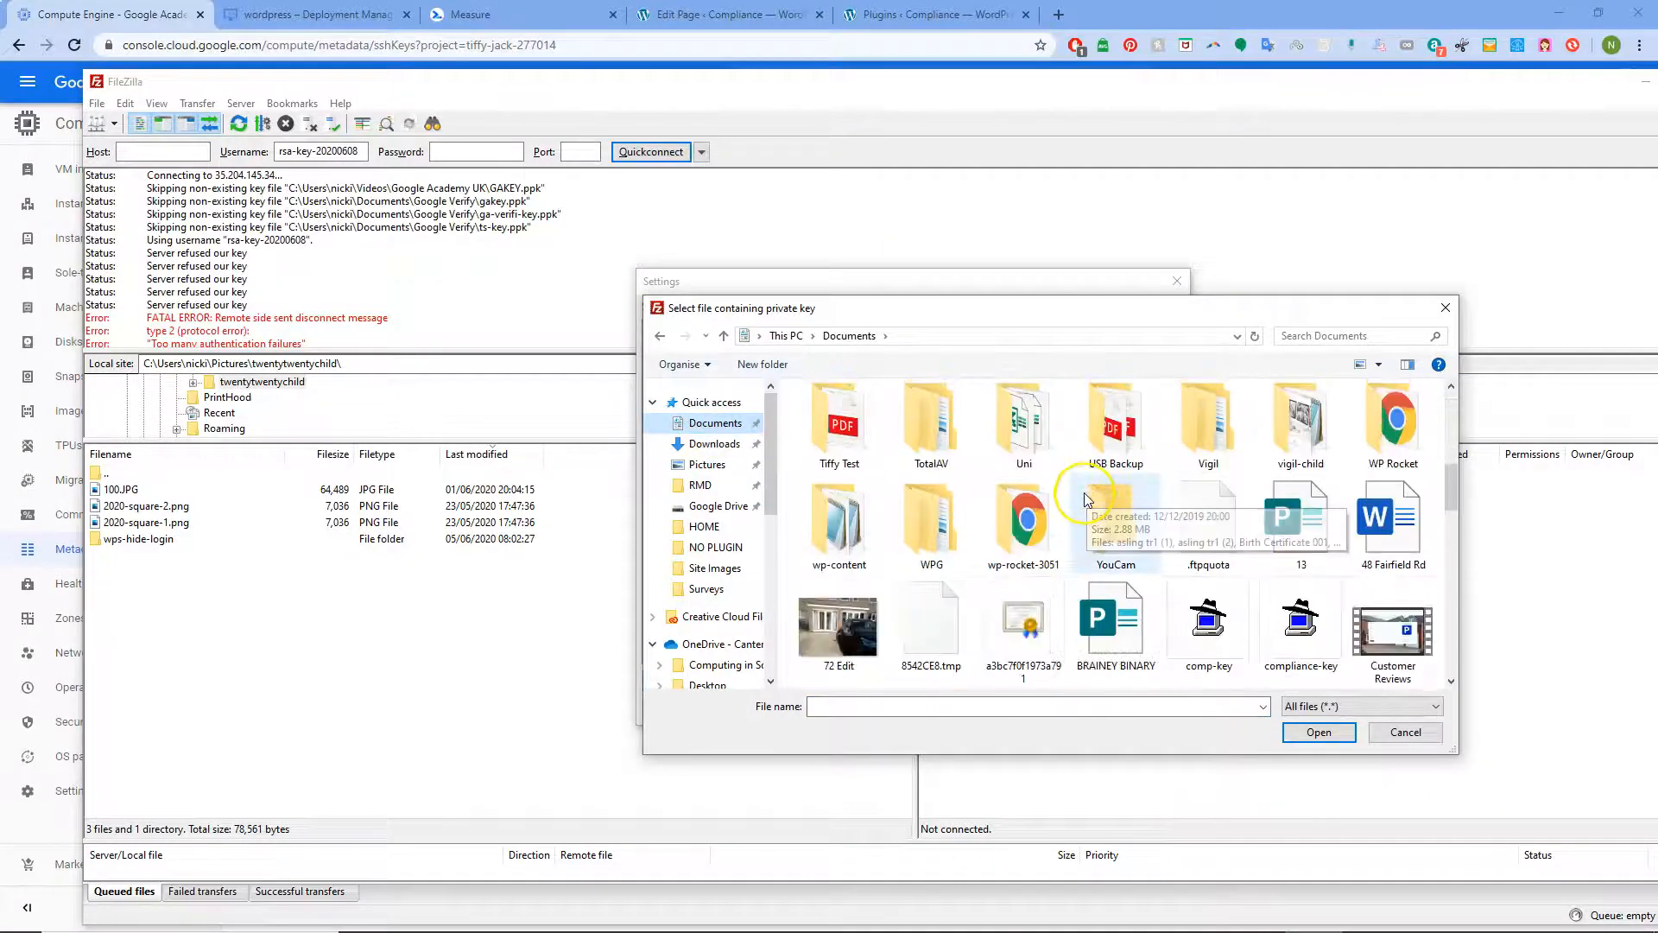
scroll(1085, 496, down, 3)
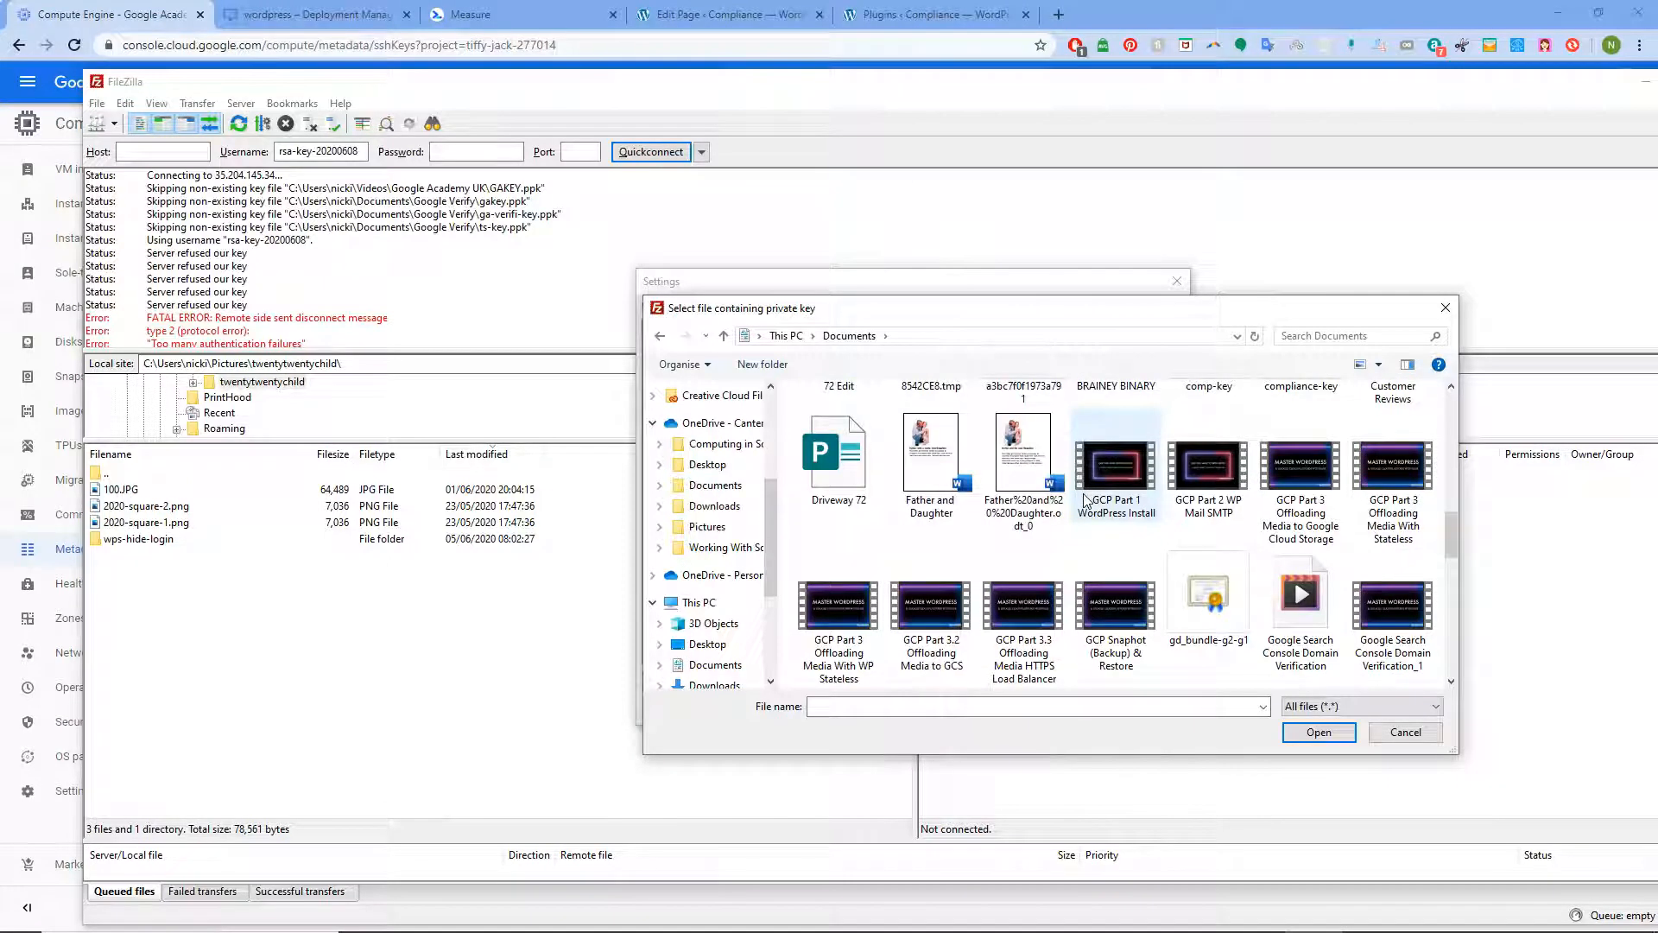
scroll(1086, 500, up, 1)
scroll(1087, 501, up, 1)
click(1209, 529)
click(1318, 729)
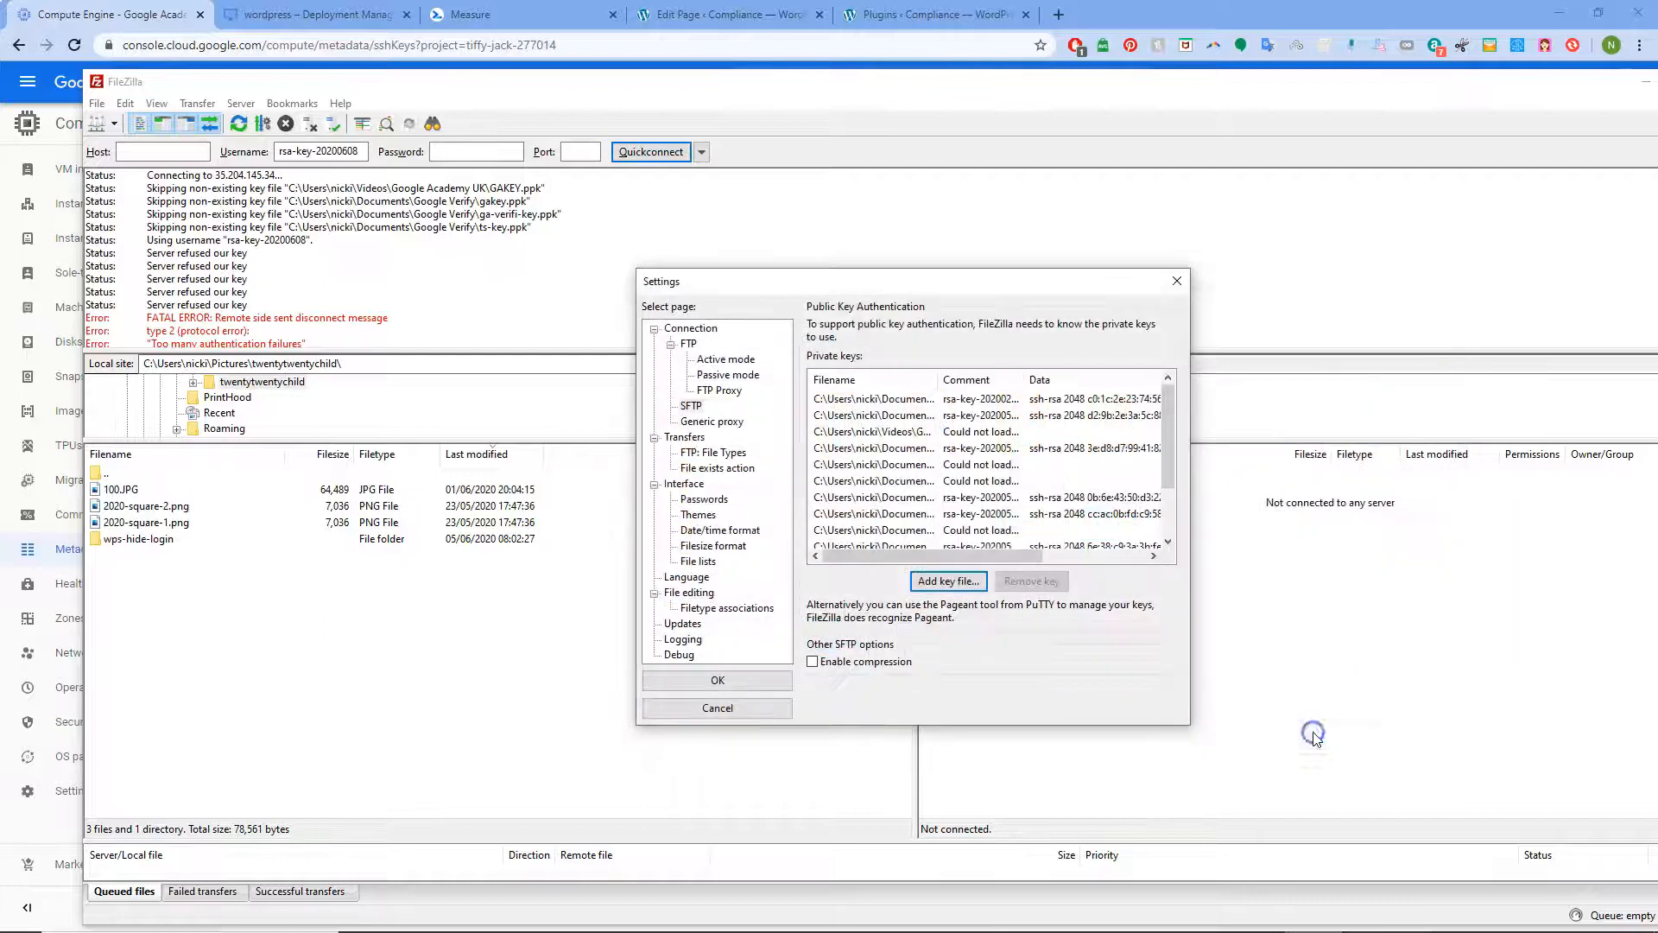
click(733, 677)
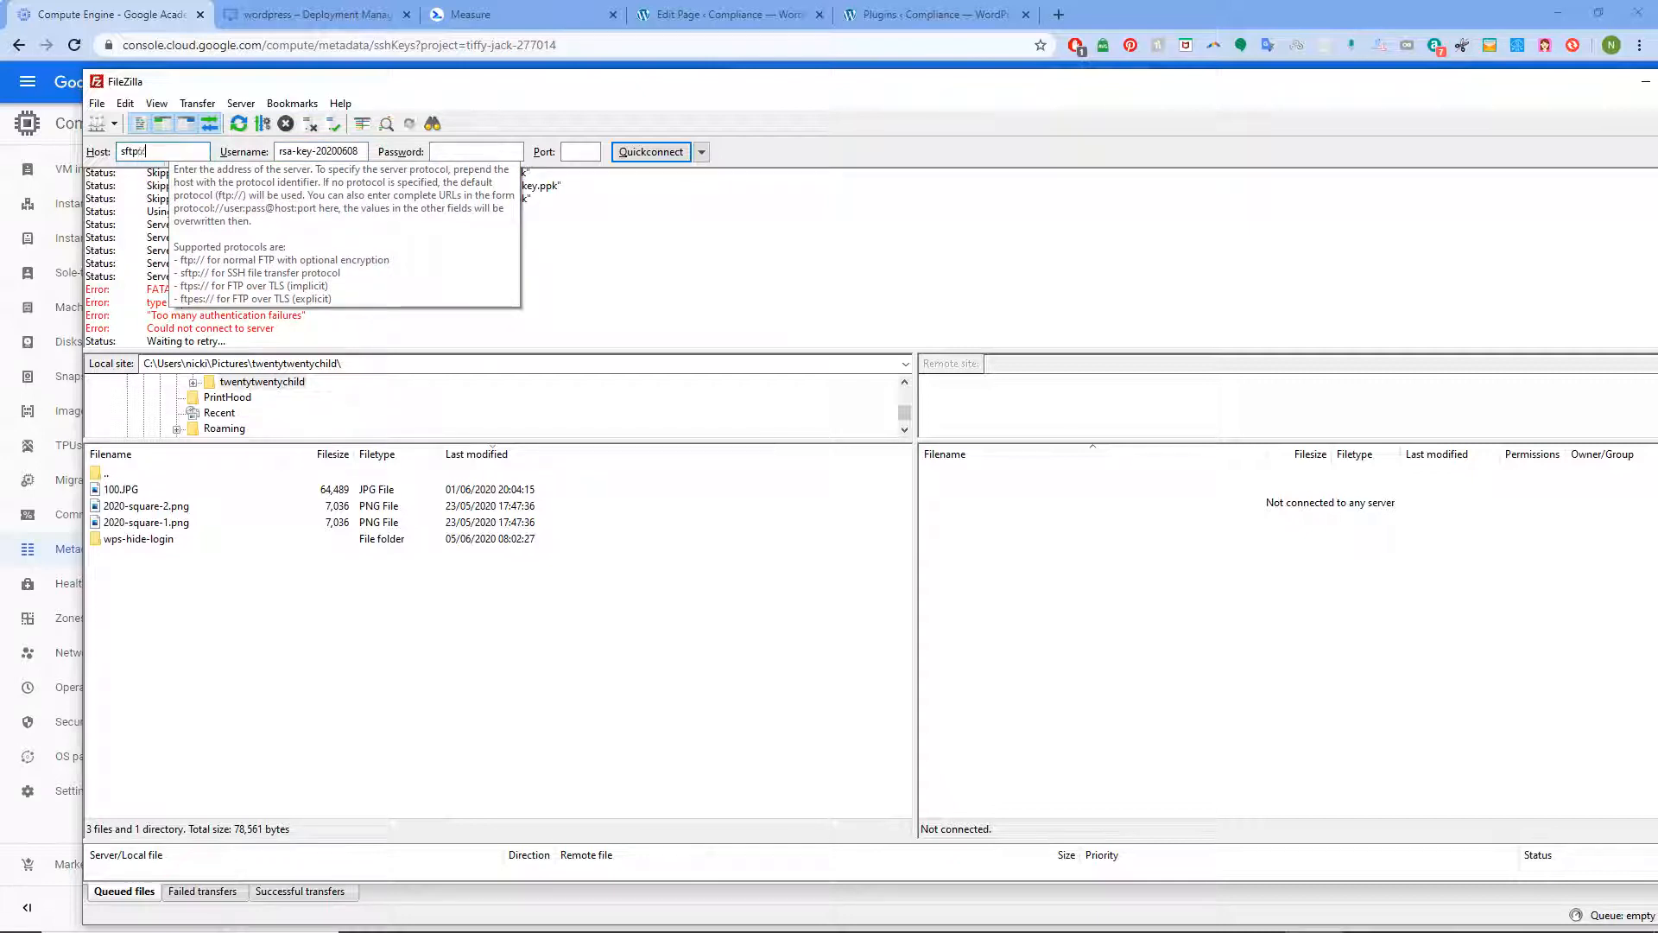
- Return to the compliance WordPress deployment in the browser and copy the link of its site address
drag(928, 84, 1657, 165)
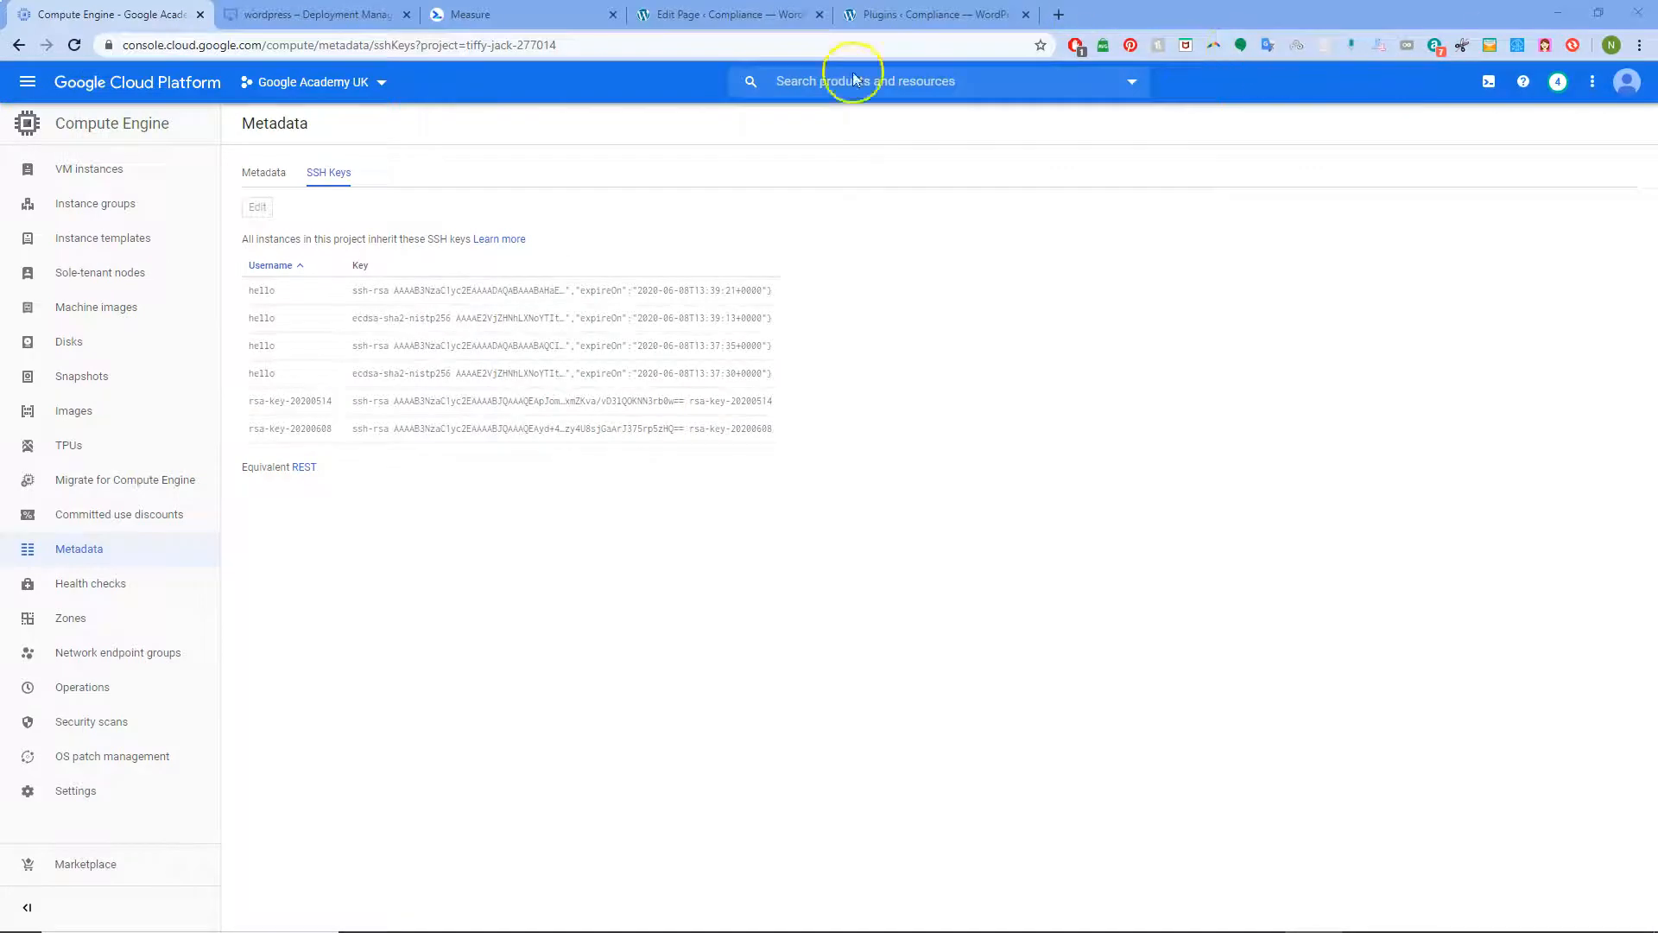
click(329, 14)
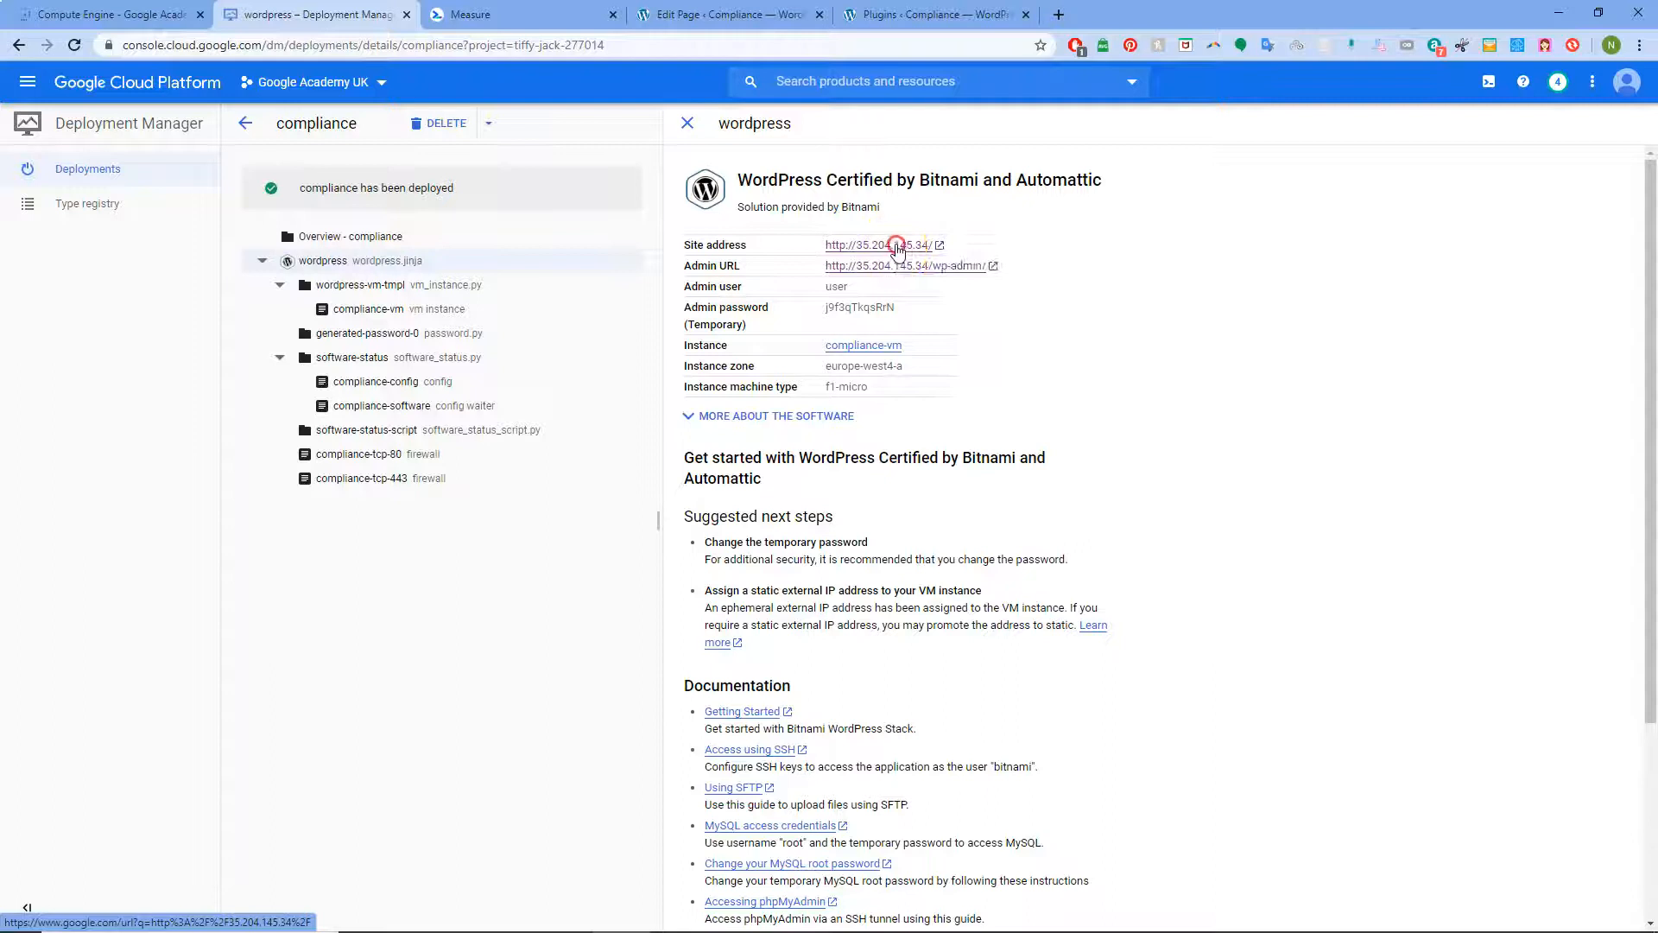
right_click(899, 250)
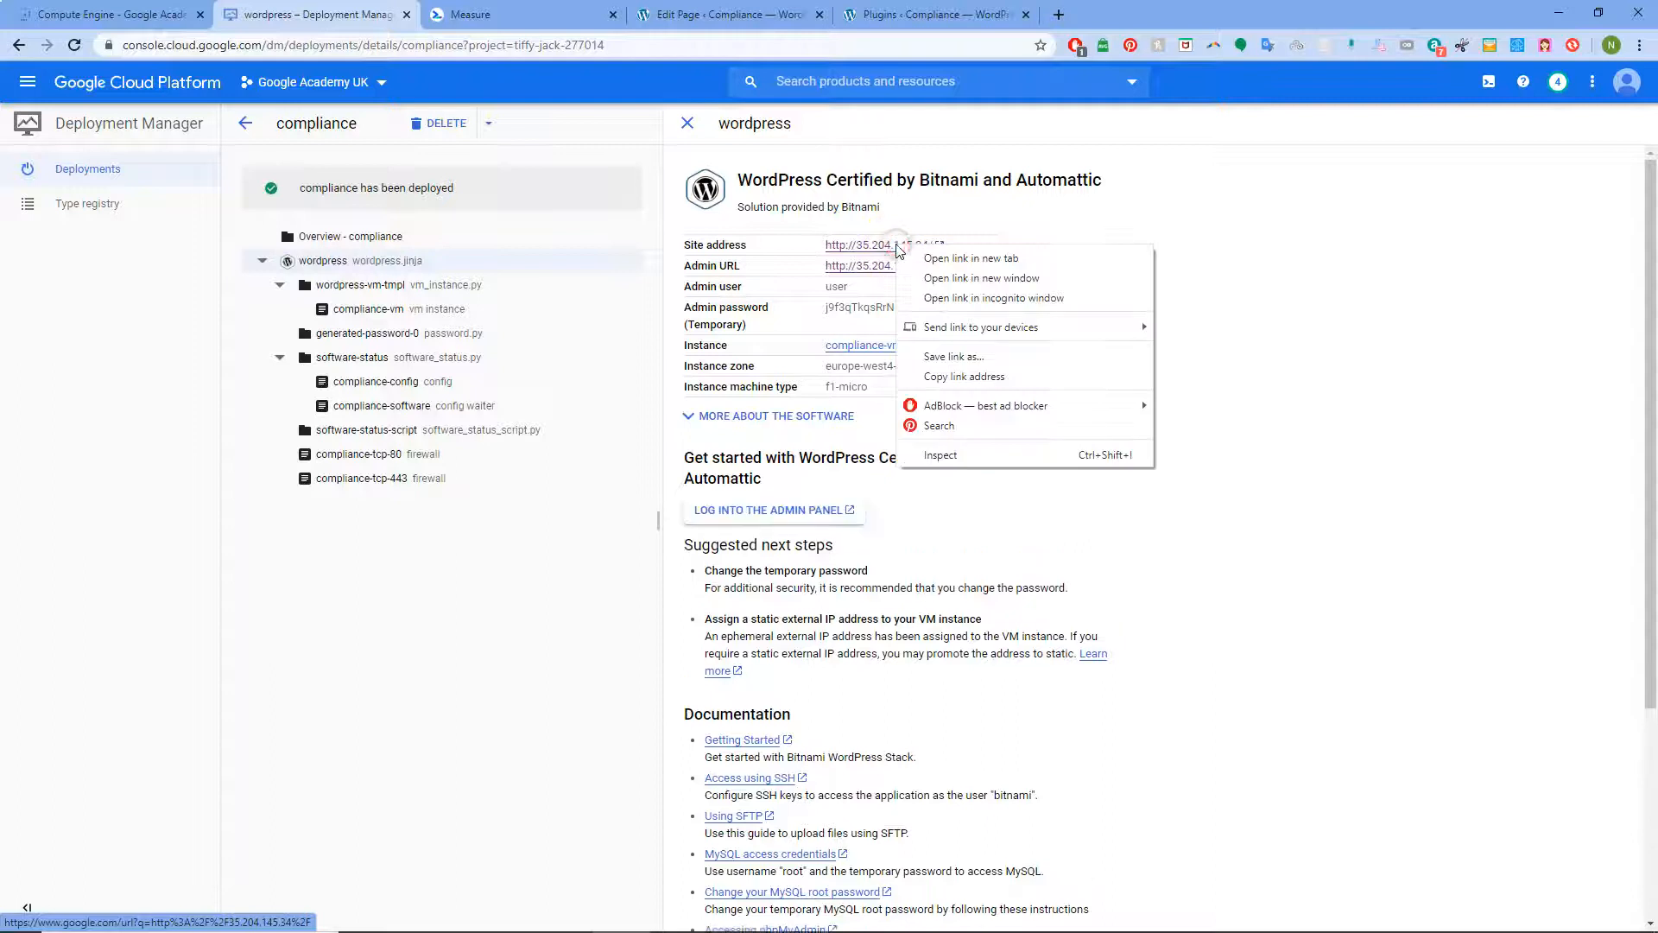
click(974, 379)
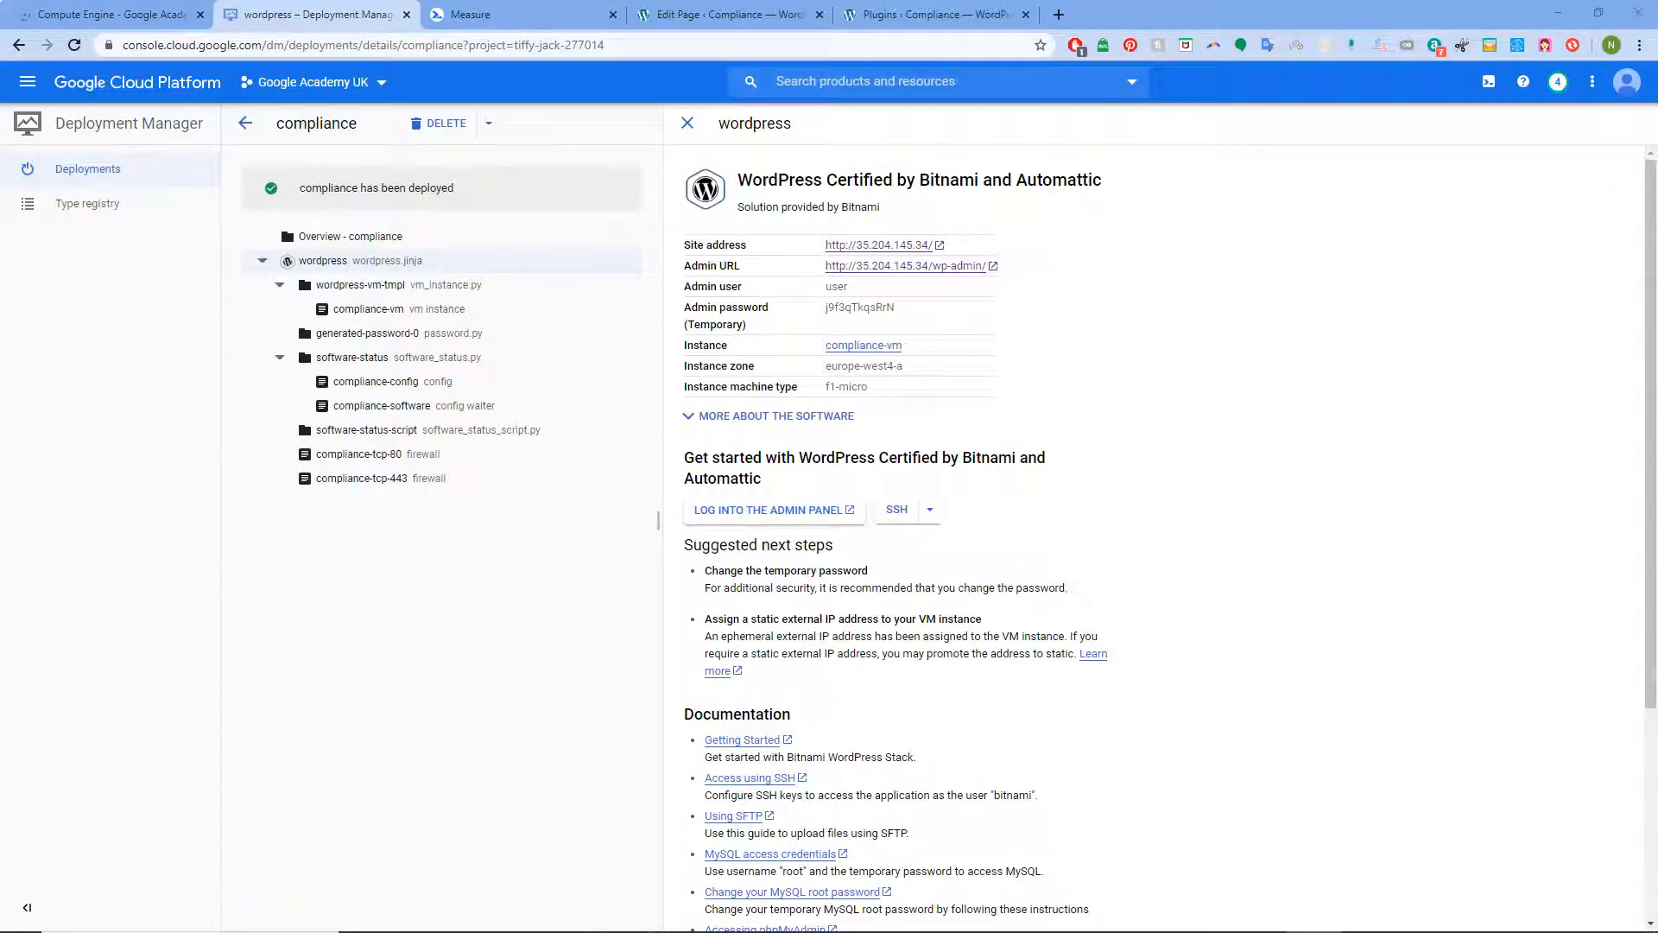
- Paste the copied address into FileZilla's host and trim it to sftp://35.204.145.34
drag(1657, 97, 1344, 7)
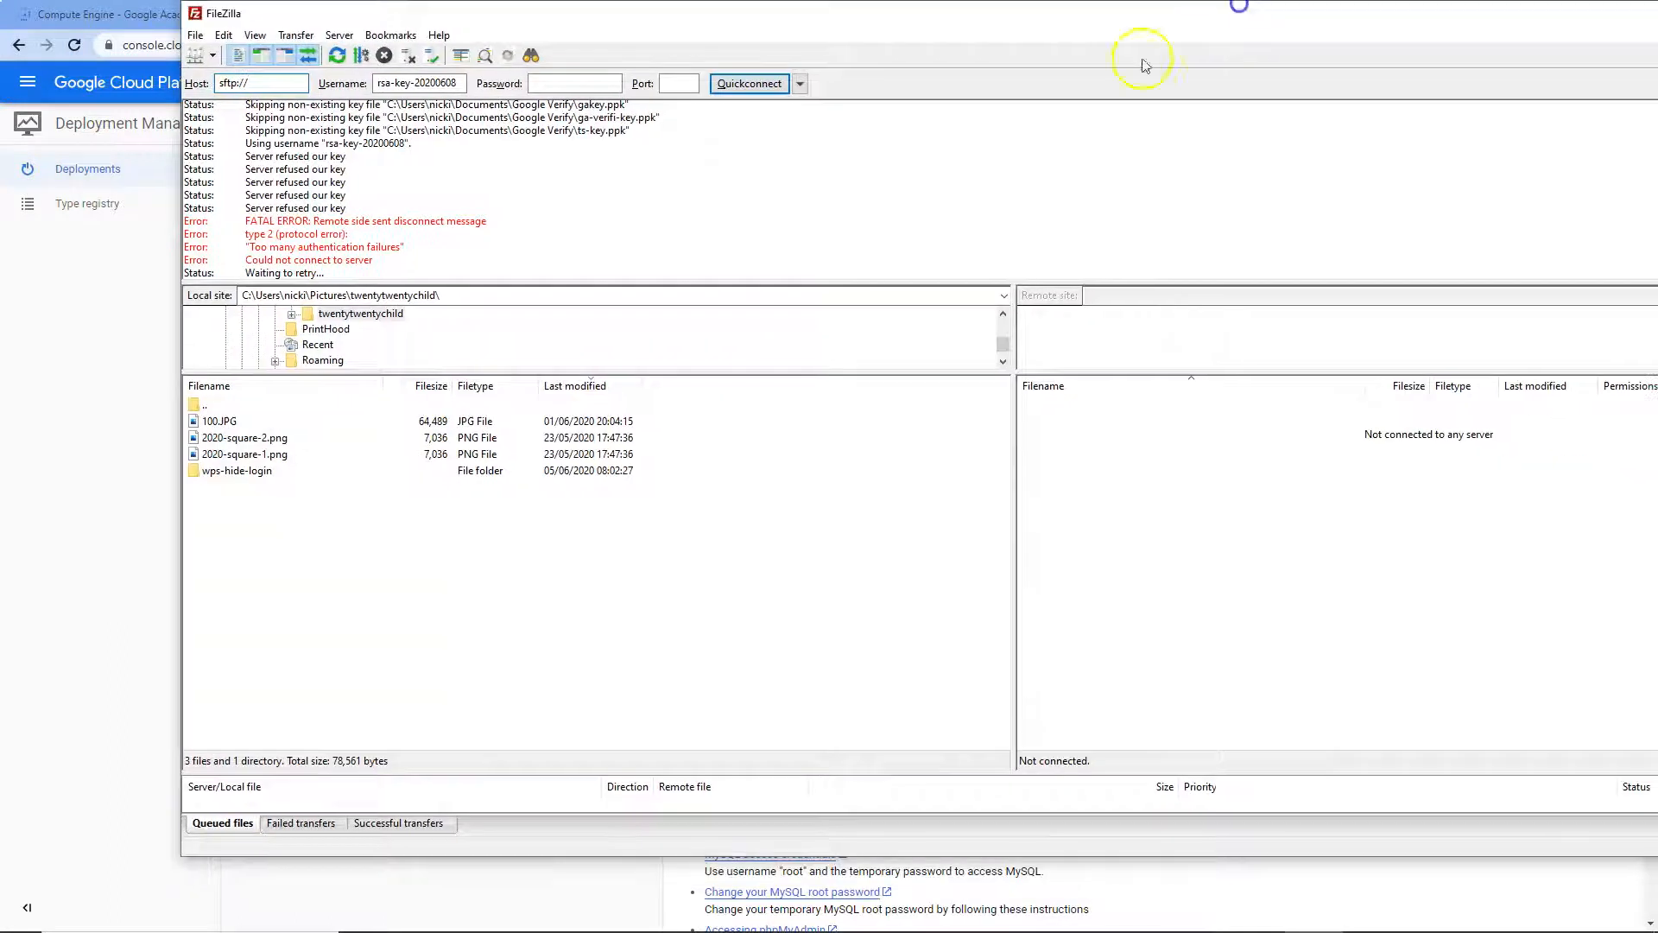
key(ctrl+v)
click(285, 84)
key(Delete)
key(Delete)
key(Delete)
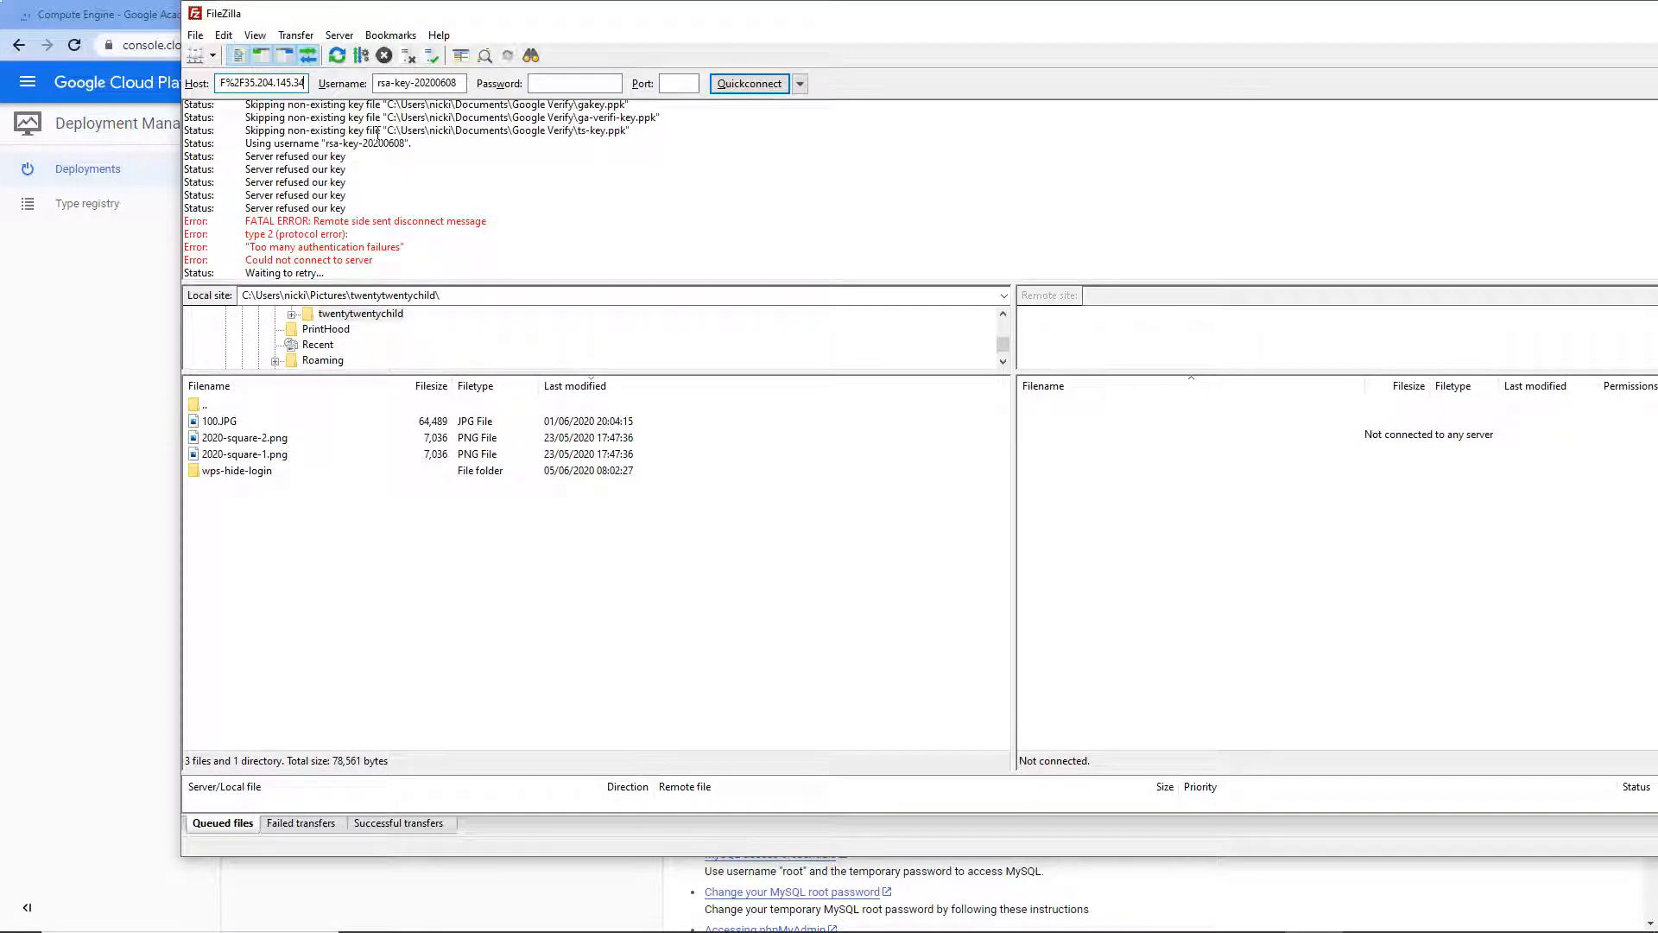
click(243, 85)
text(s)
key(BackSpace)
- Enter the connection password, connect to the server, and supply the passphrase for the comp-key file
click(588, 82)
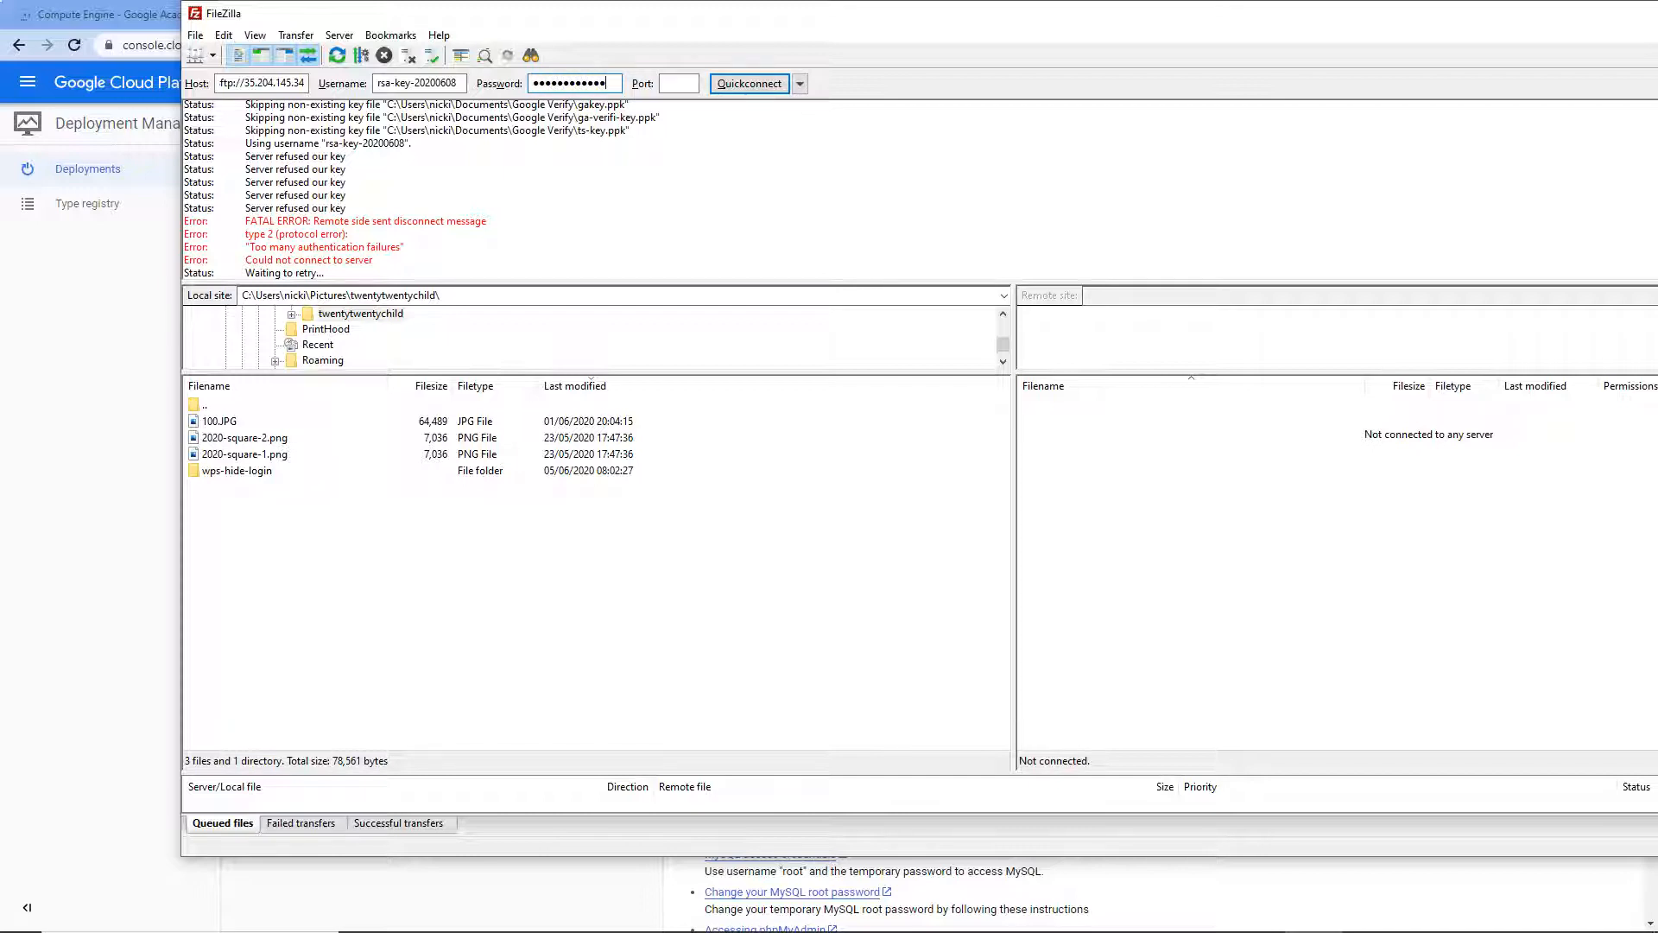
click(760, 86)
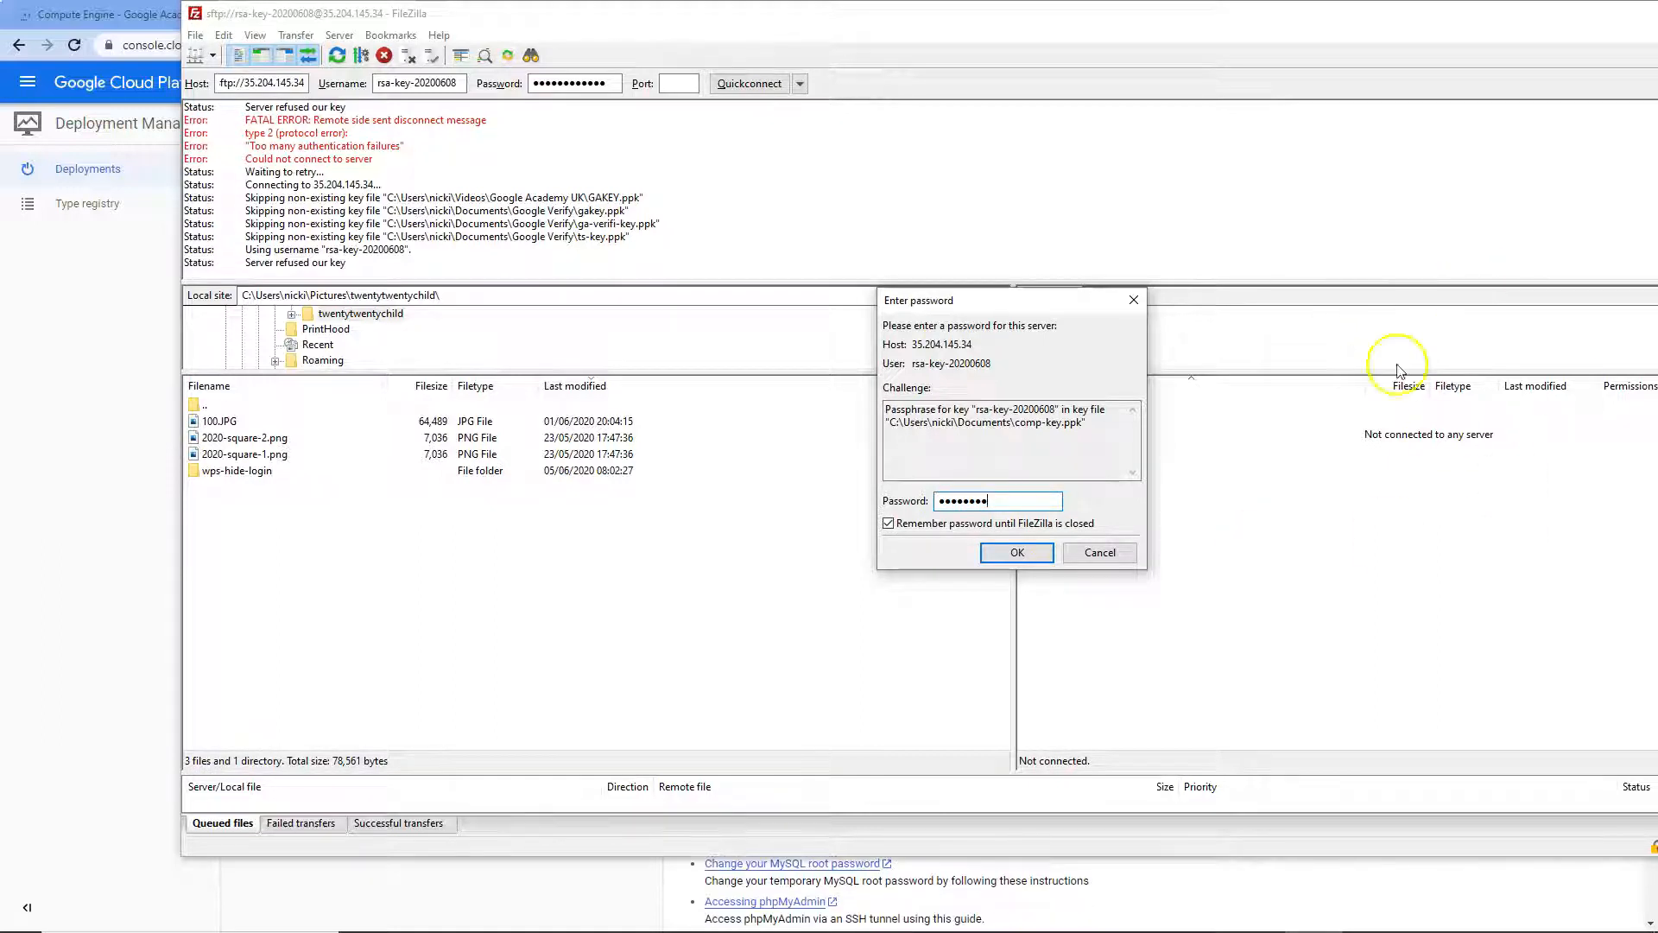
click(1014, 506)
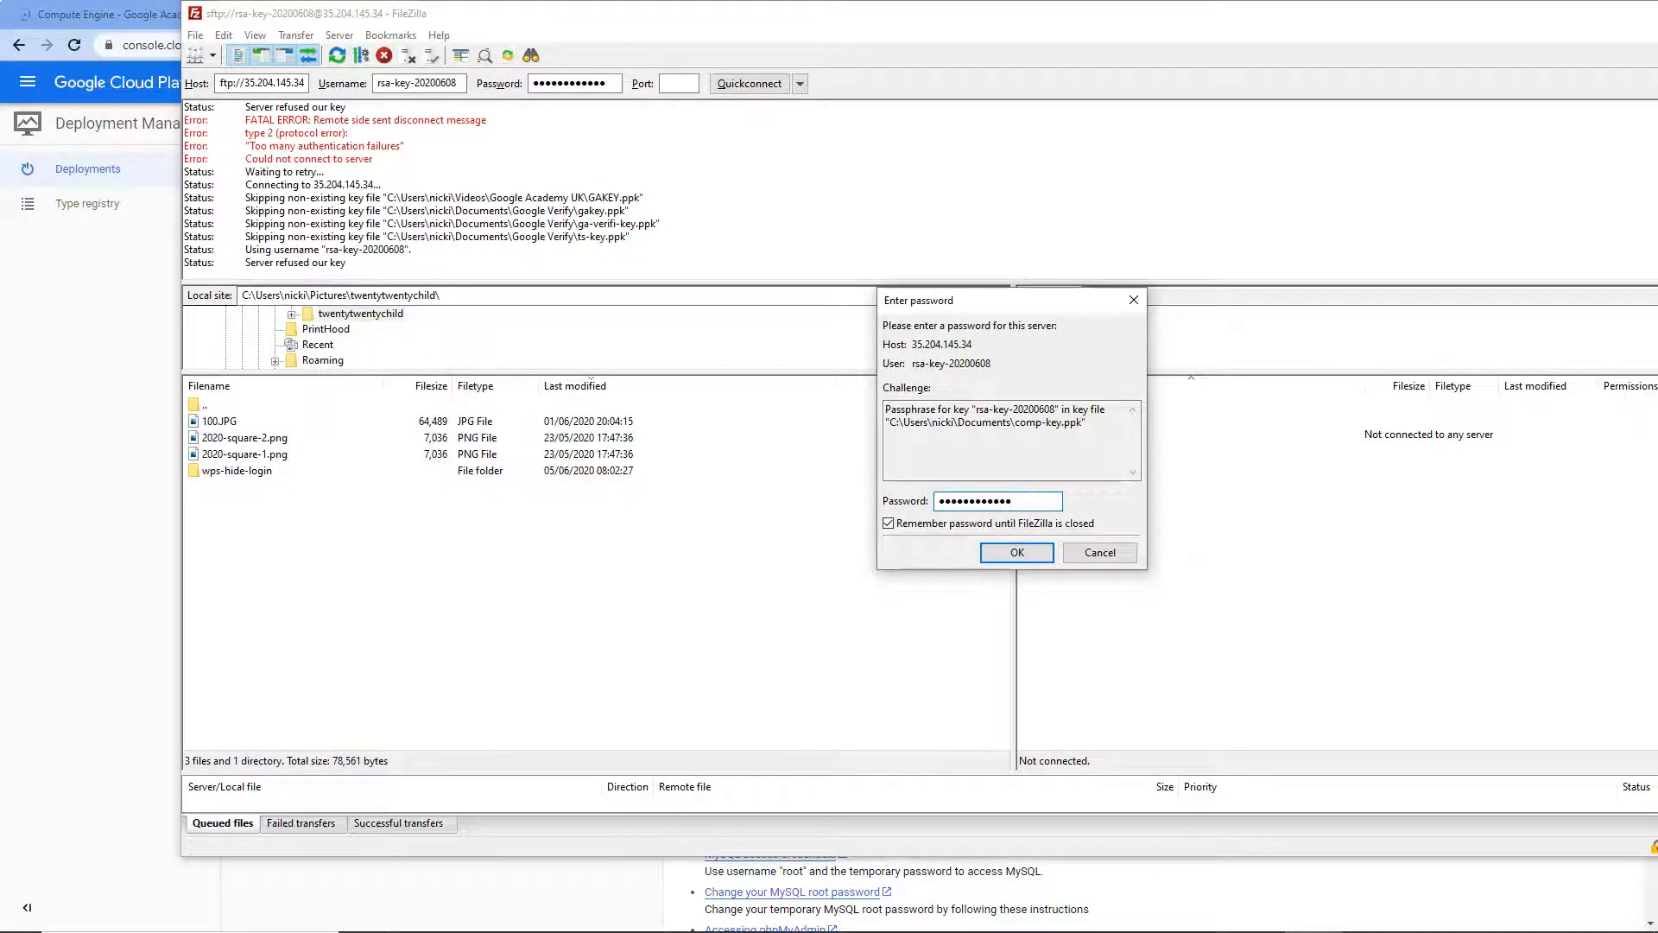
key(Return)
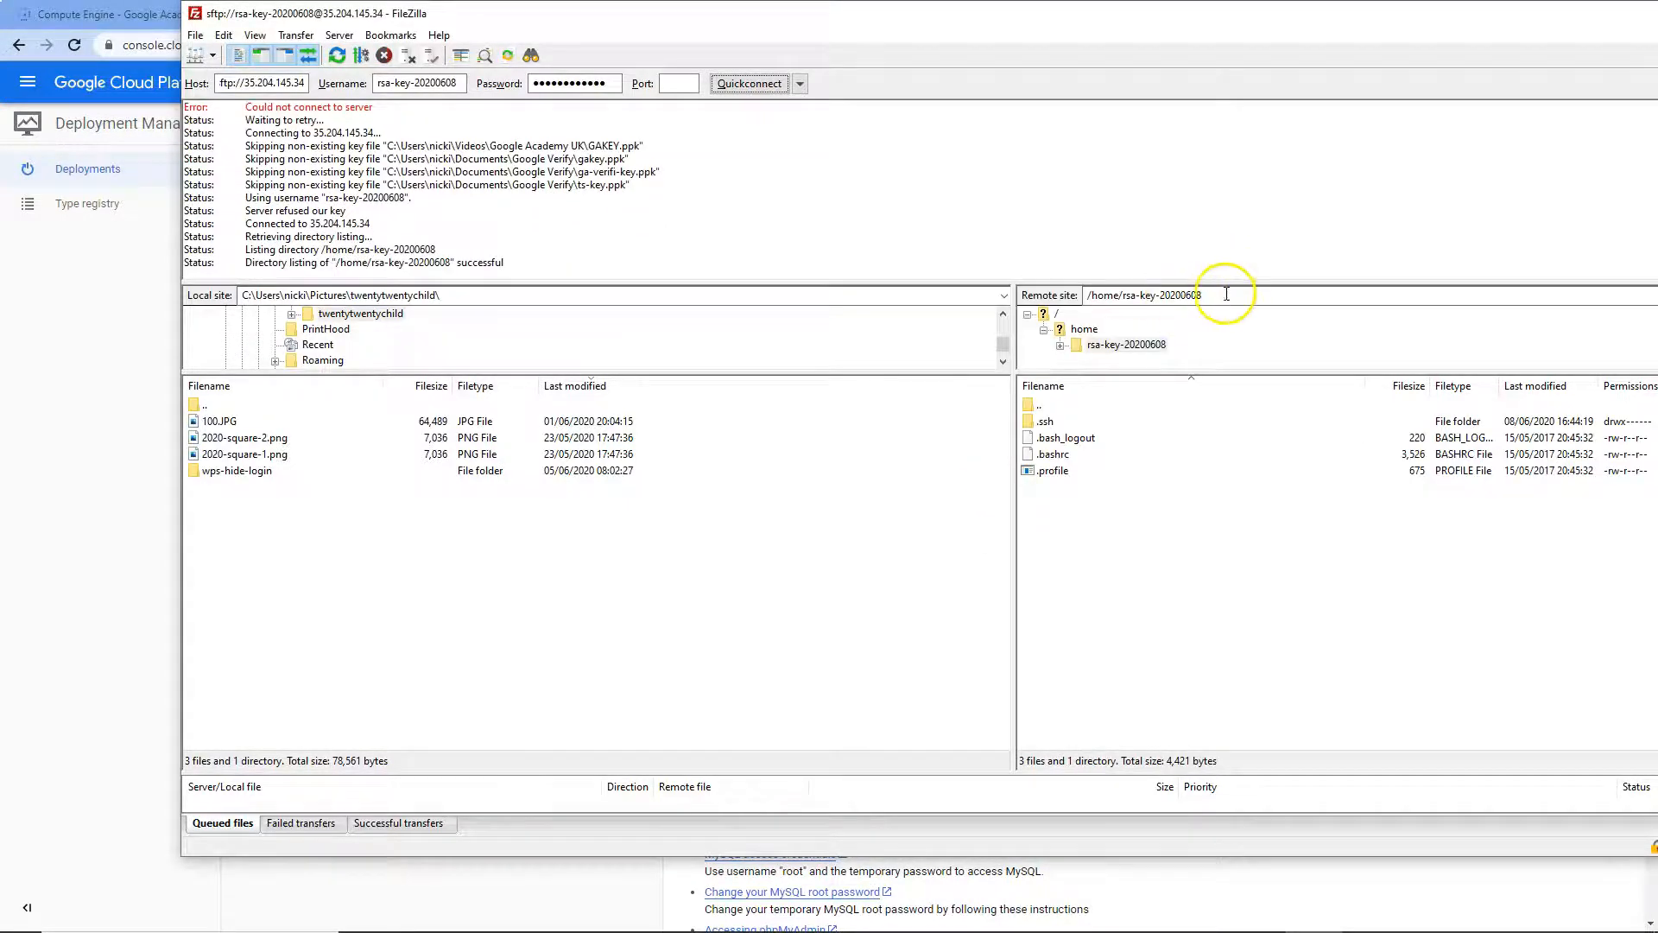
- Set the remote site path to /opt/bitnami/apps/wordpress/htdocs and load that folder
click(1220, 295)
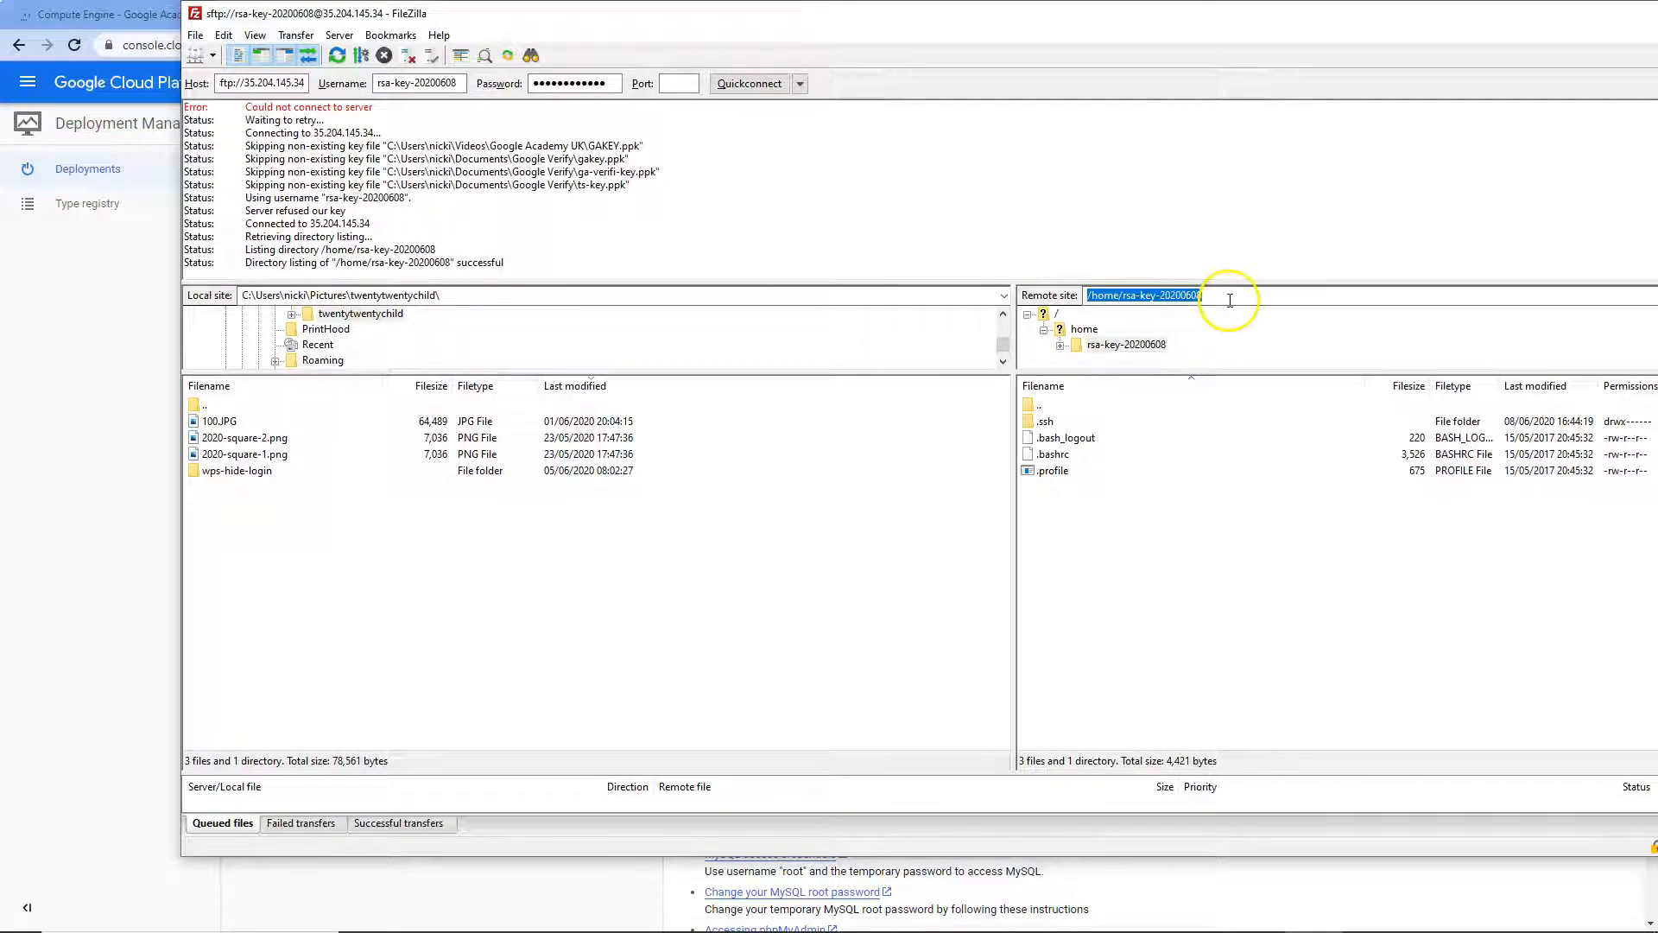
text(/)
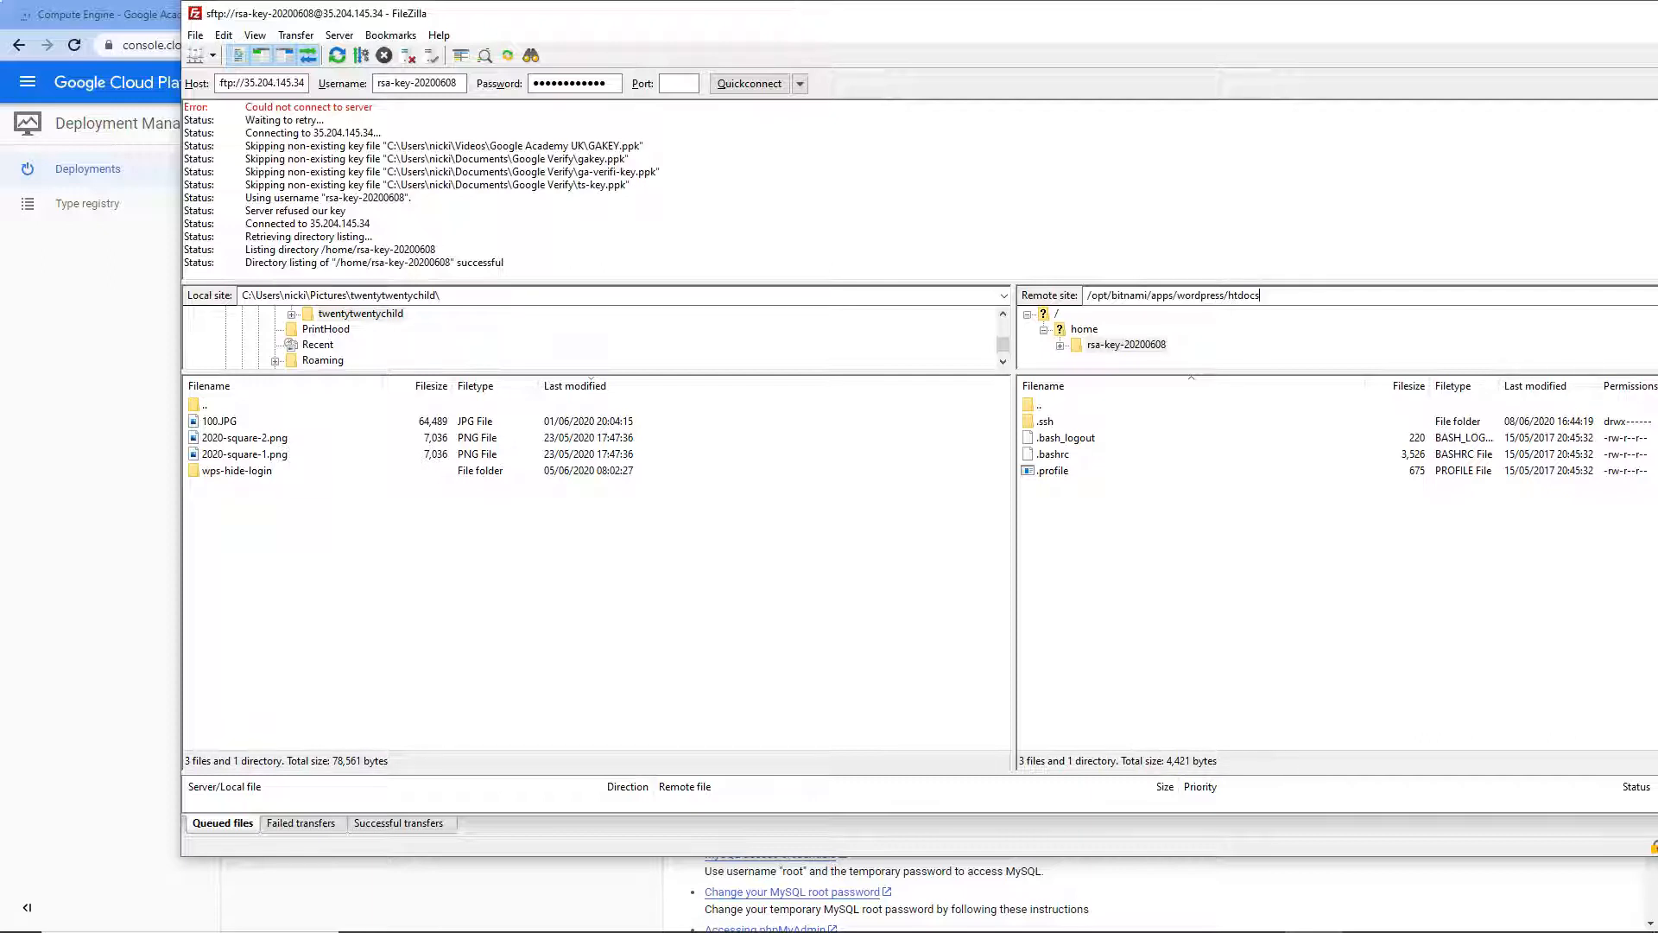
click(1260, 298)
key(Return)
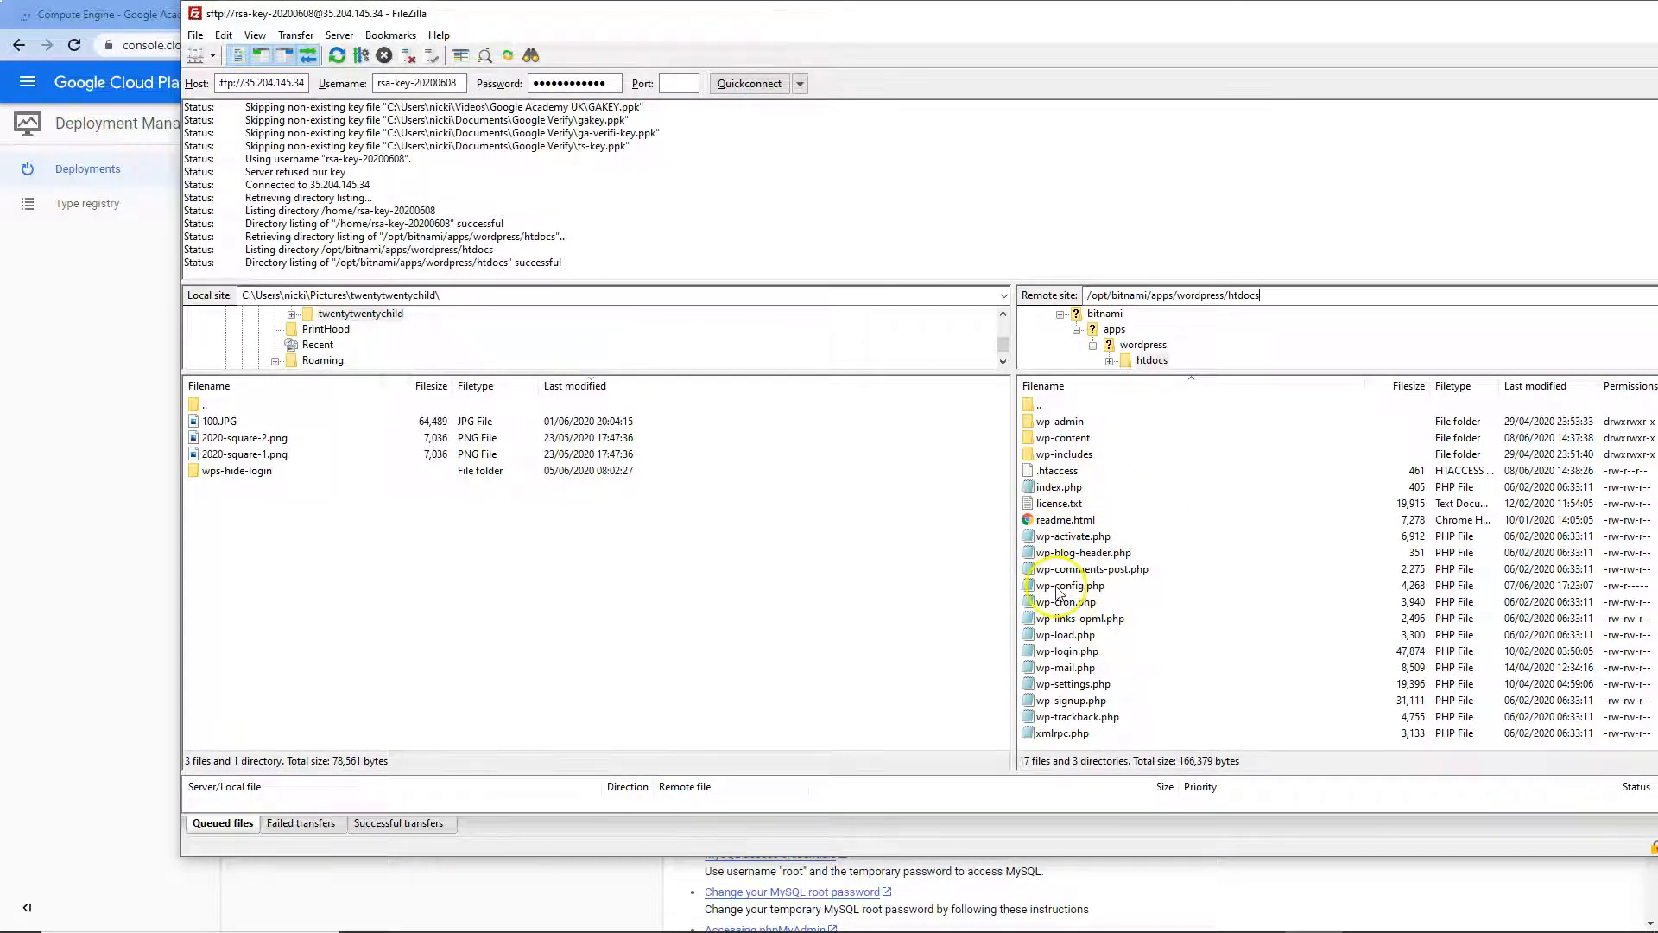
- Move FileZilla aside, switch to the Compliance WordPress admin in the browser, and examine the WordPress Address protocol in General Settings
drag(1392, 16, 1657, 154)
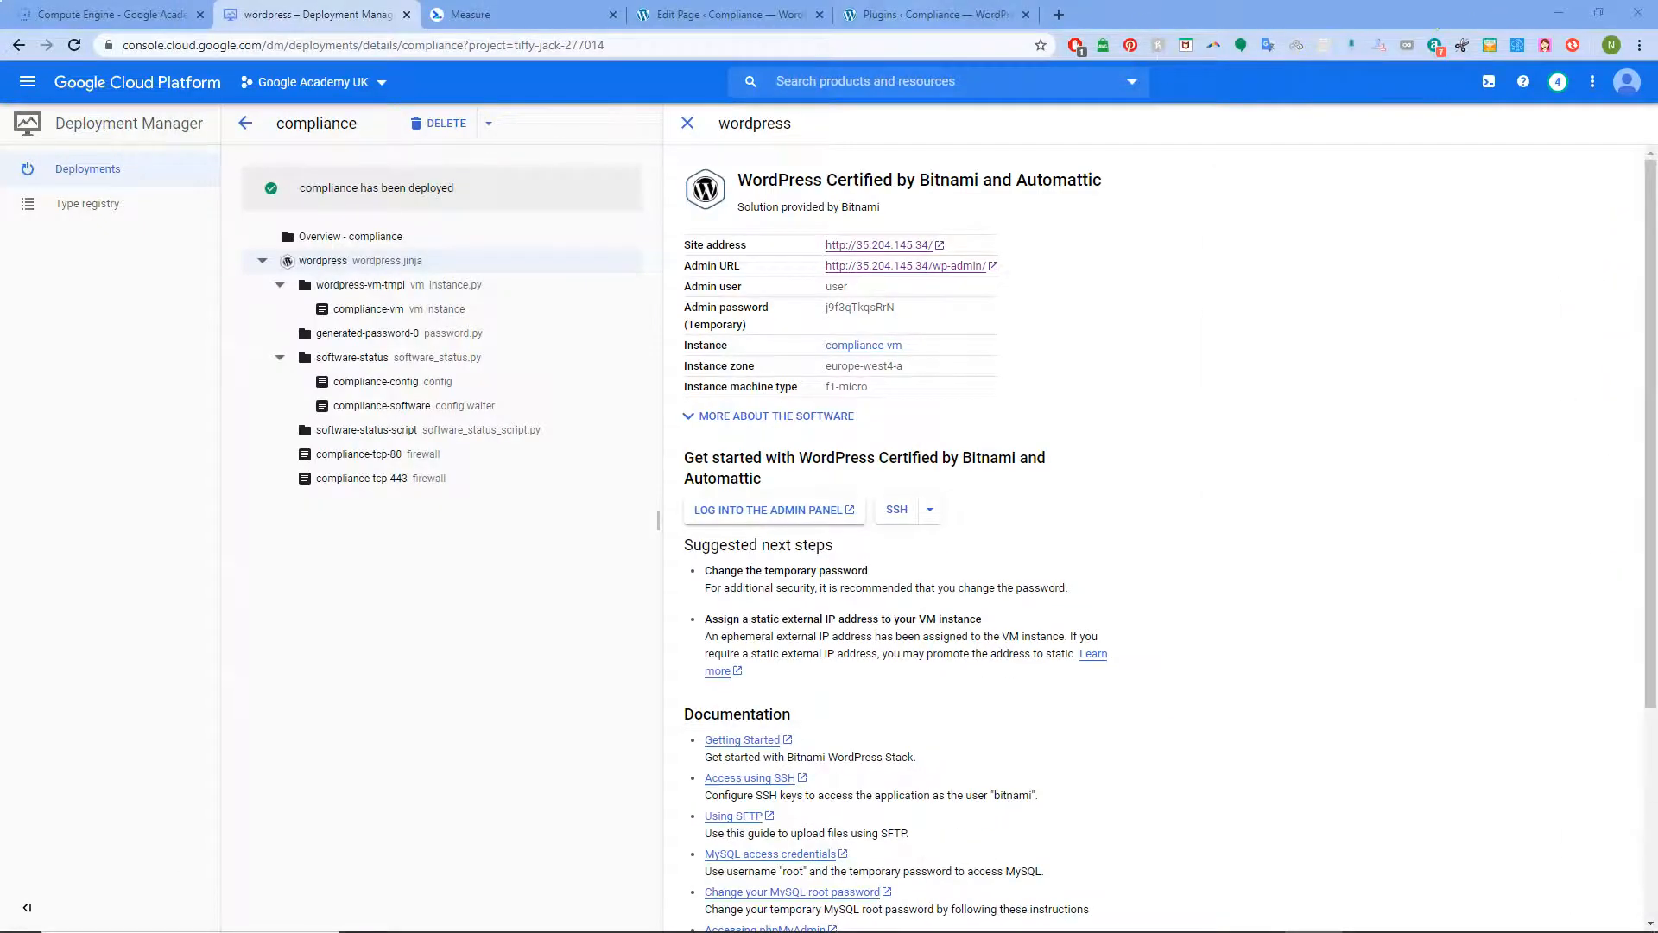
click(734, 15)
click(923, 12)
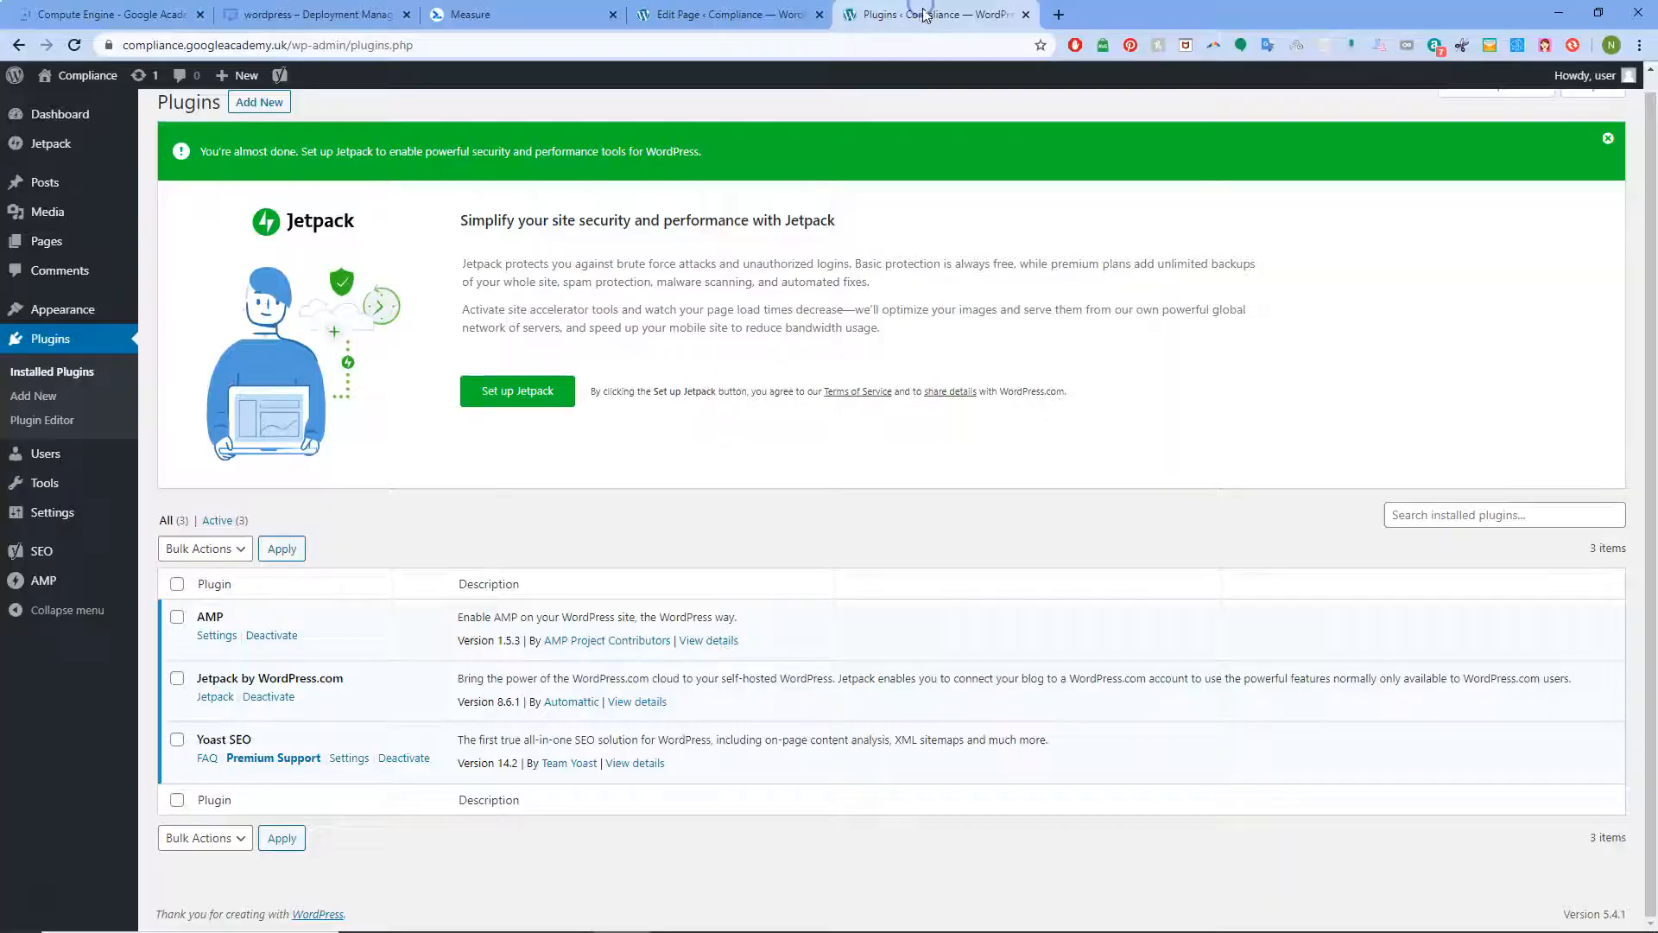
mouse_move(74, 523)
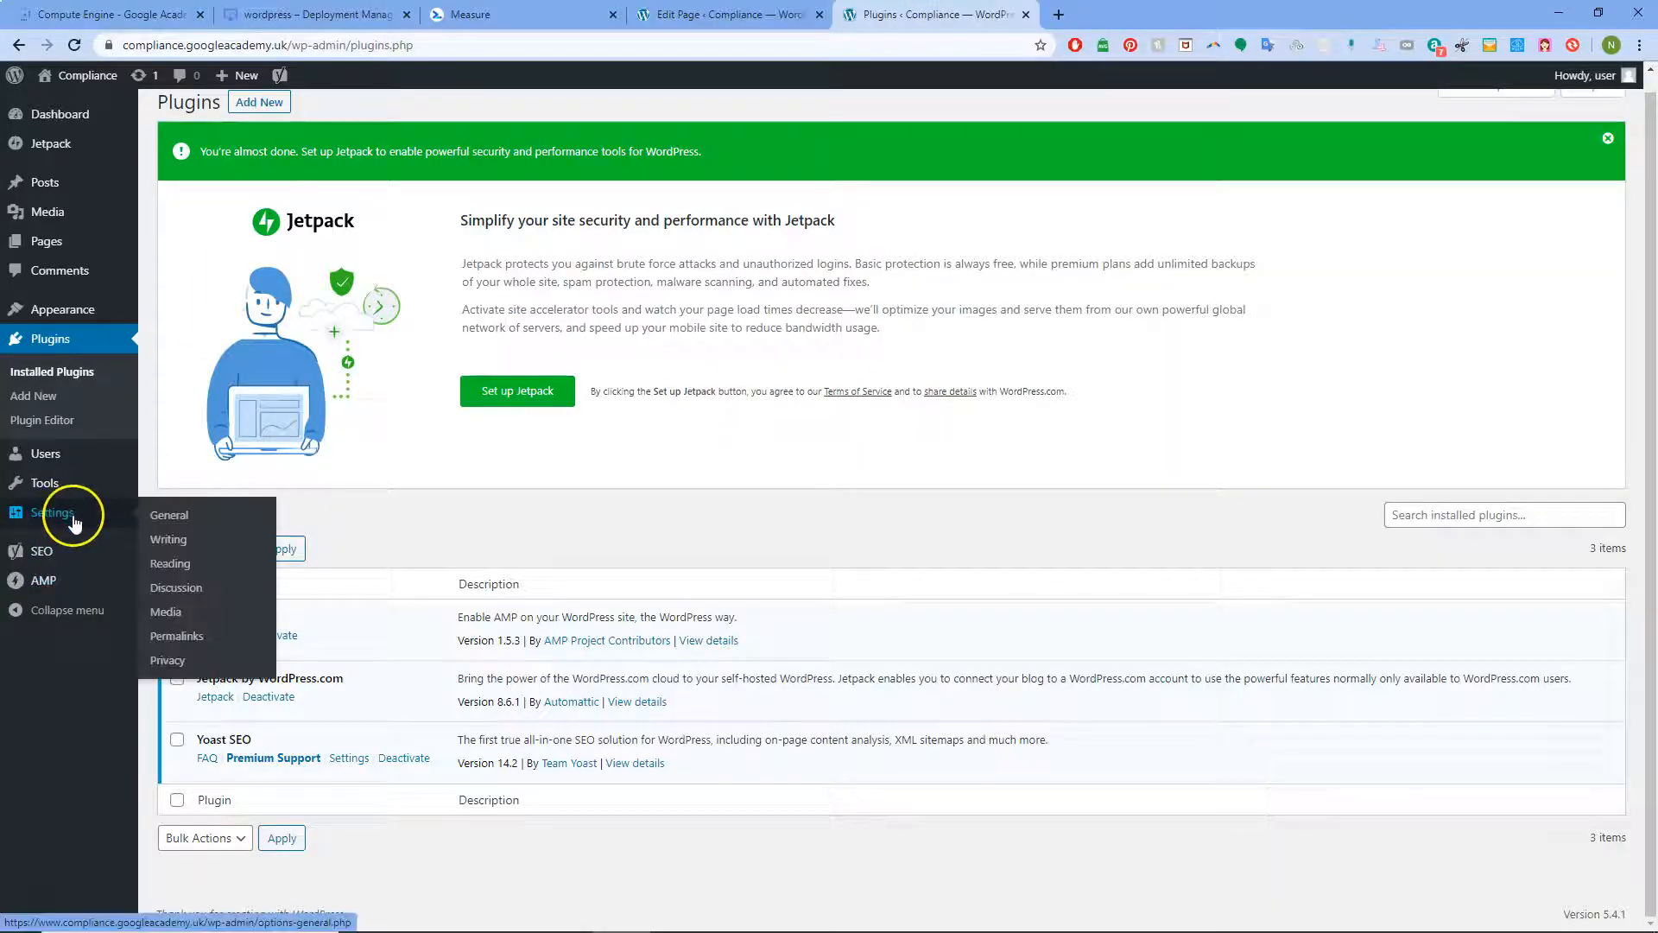
click(182, 518)
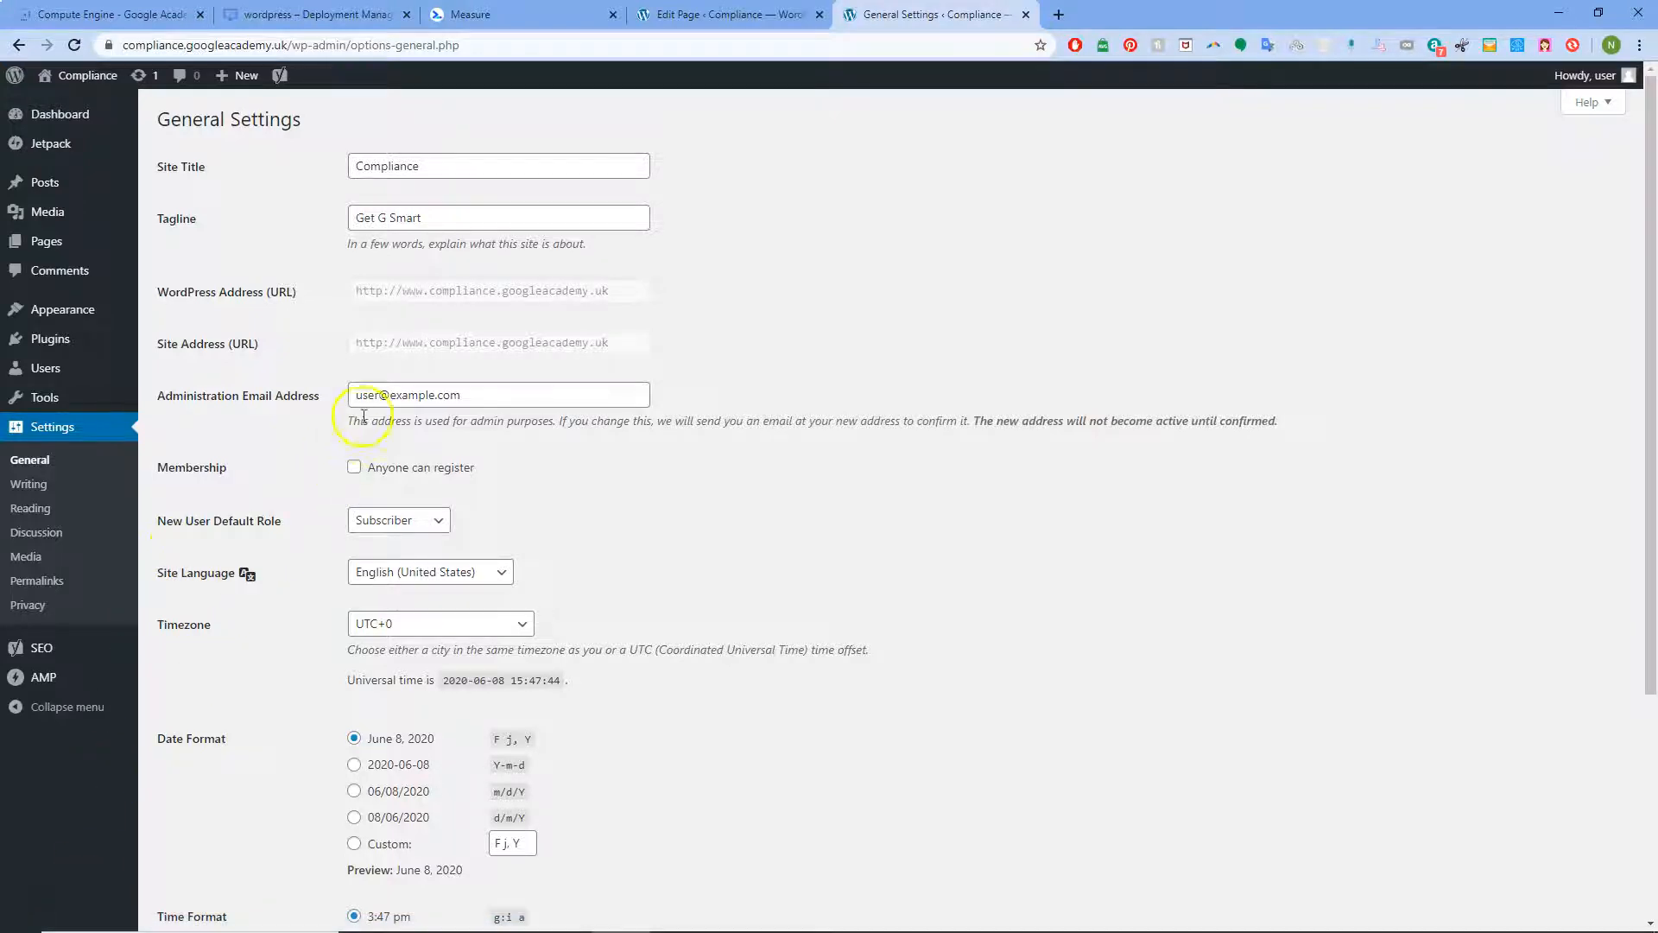
drag(395, 293, 332, 289)
click(380, 289)
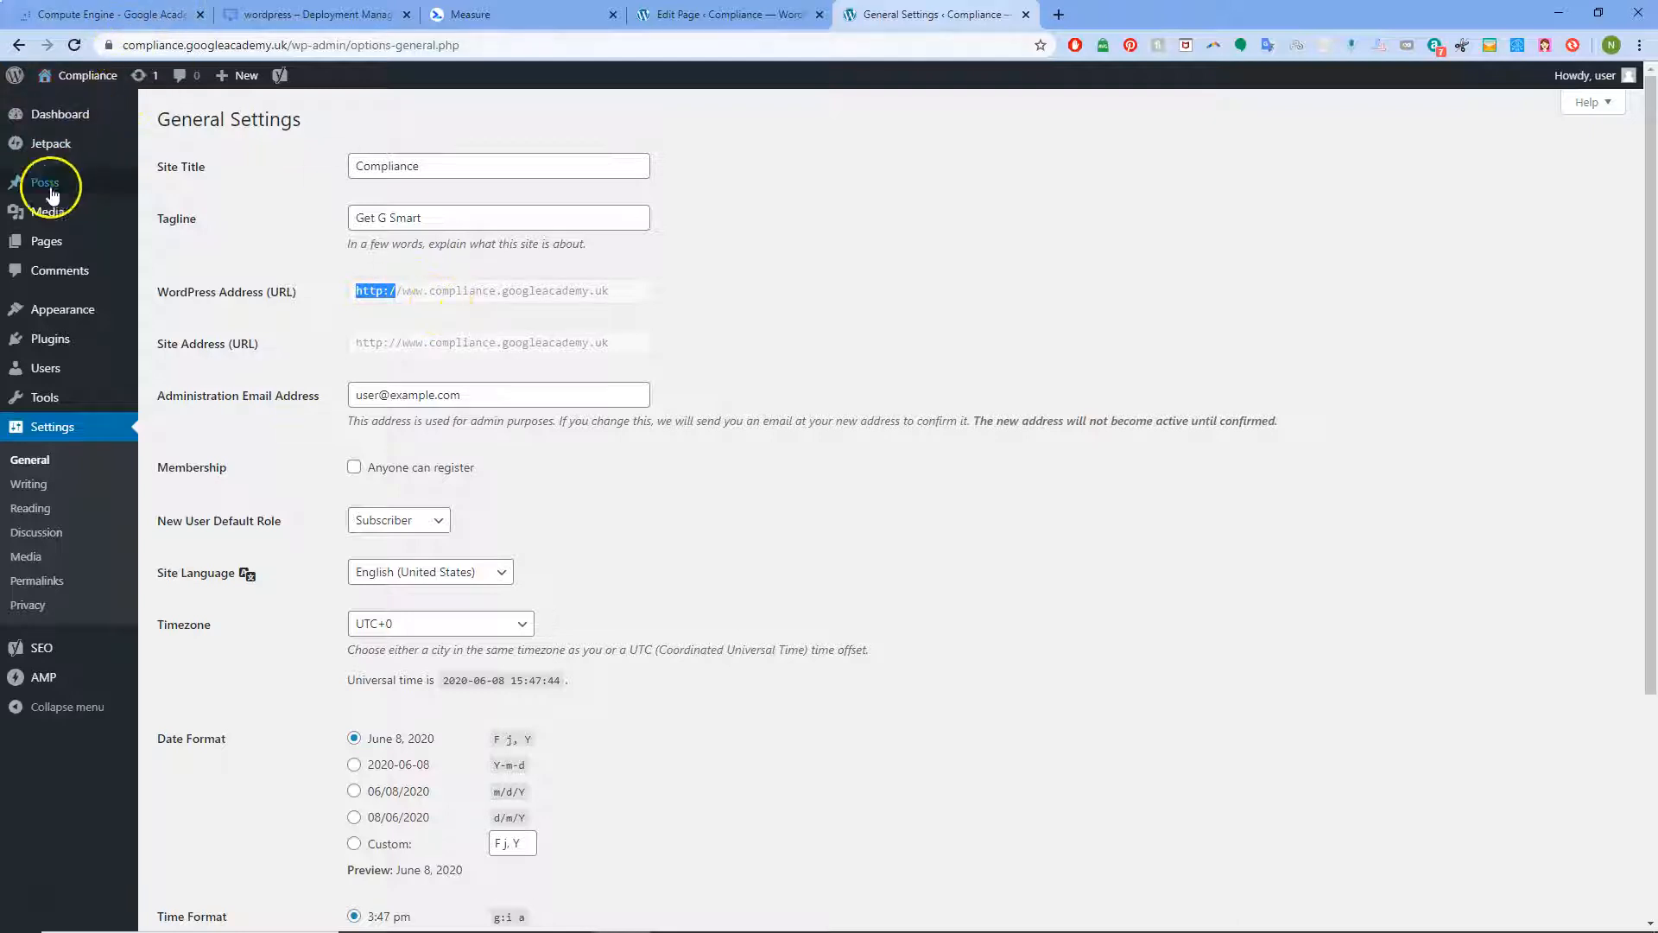
- Upload the 100 trans image from the Pictures folder to the WordPress media library
click(51, 212)
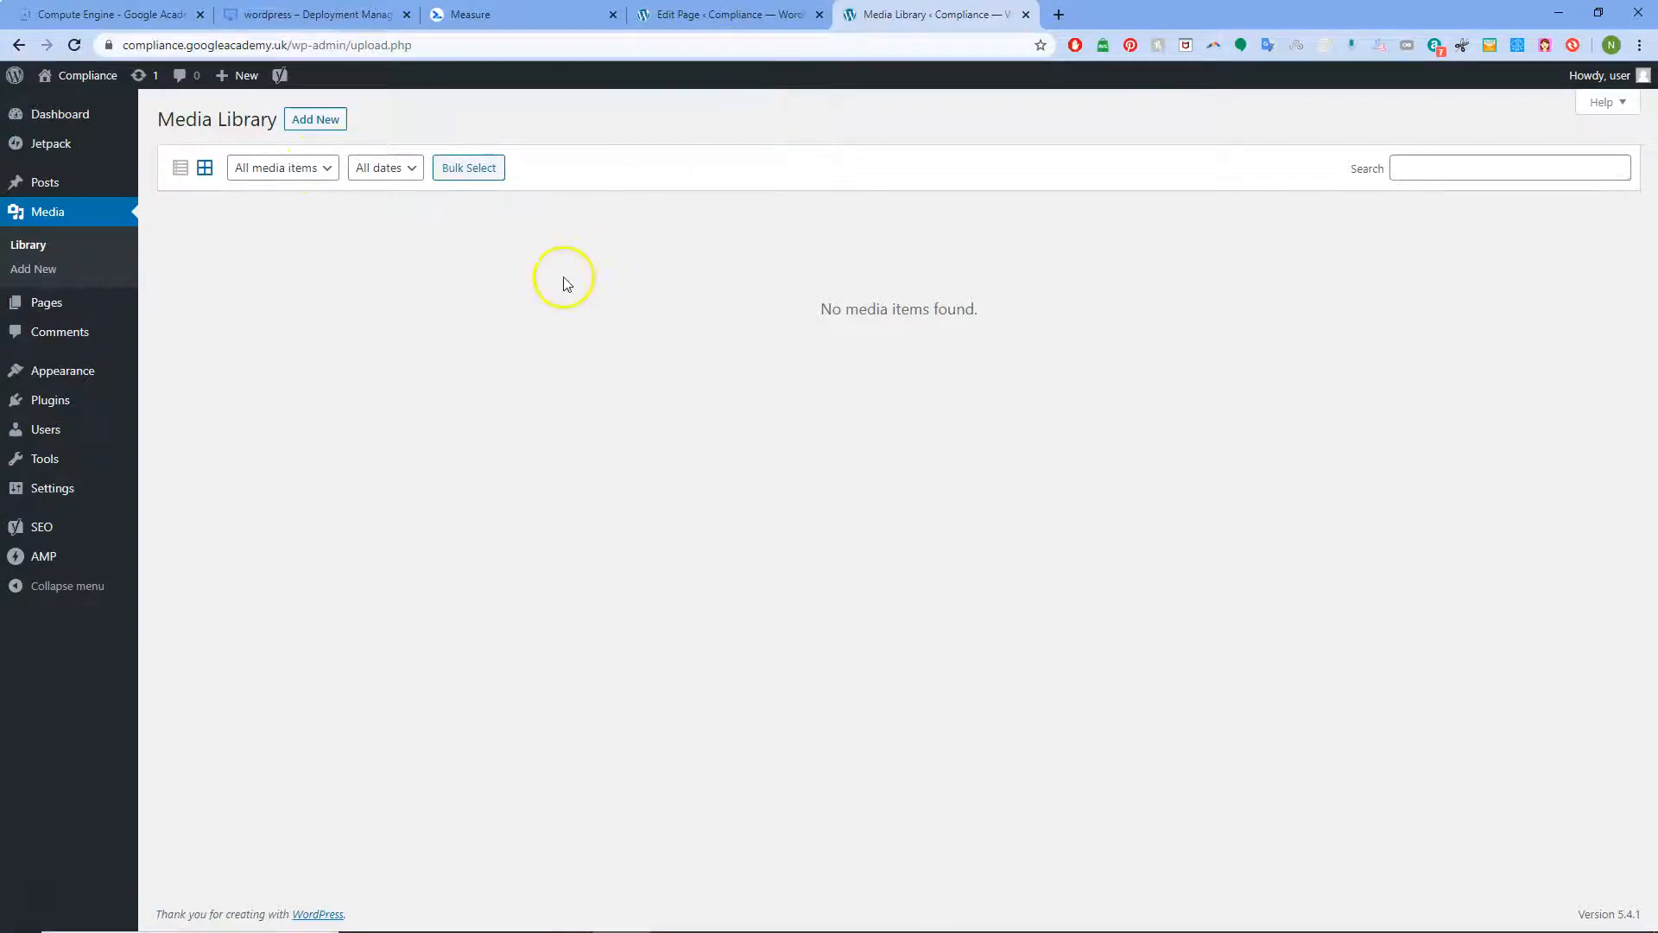
mouse_move(503, 902)
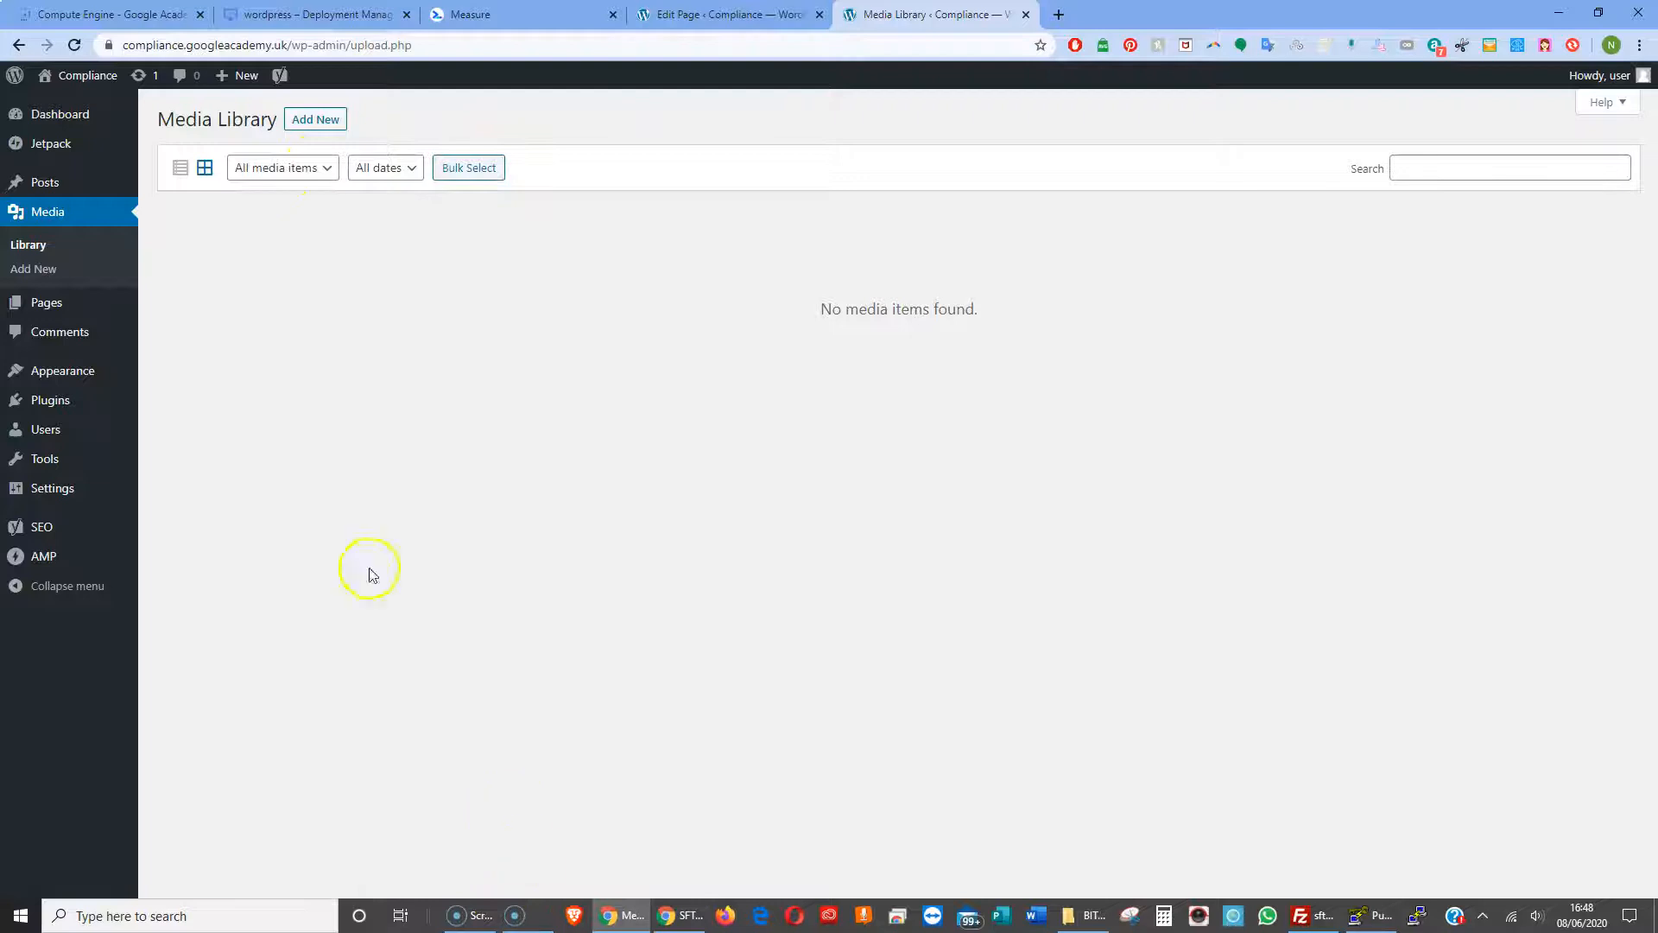
click(316, 119)
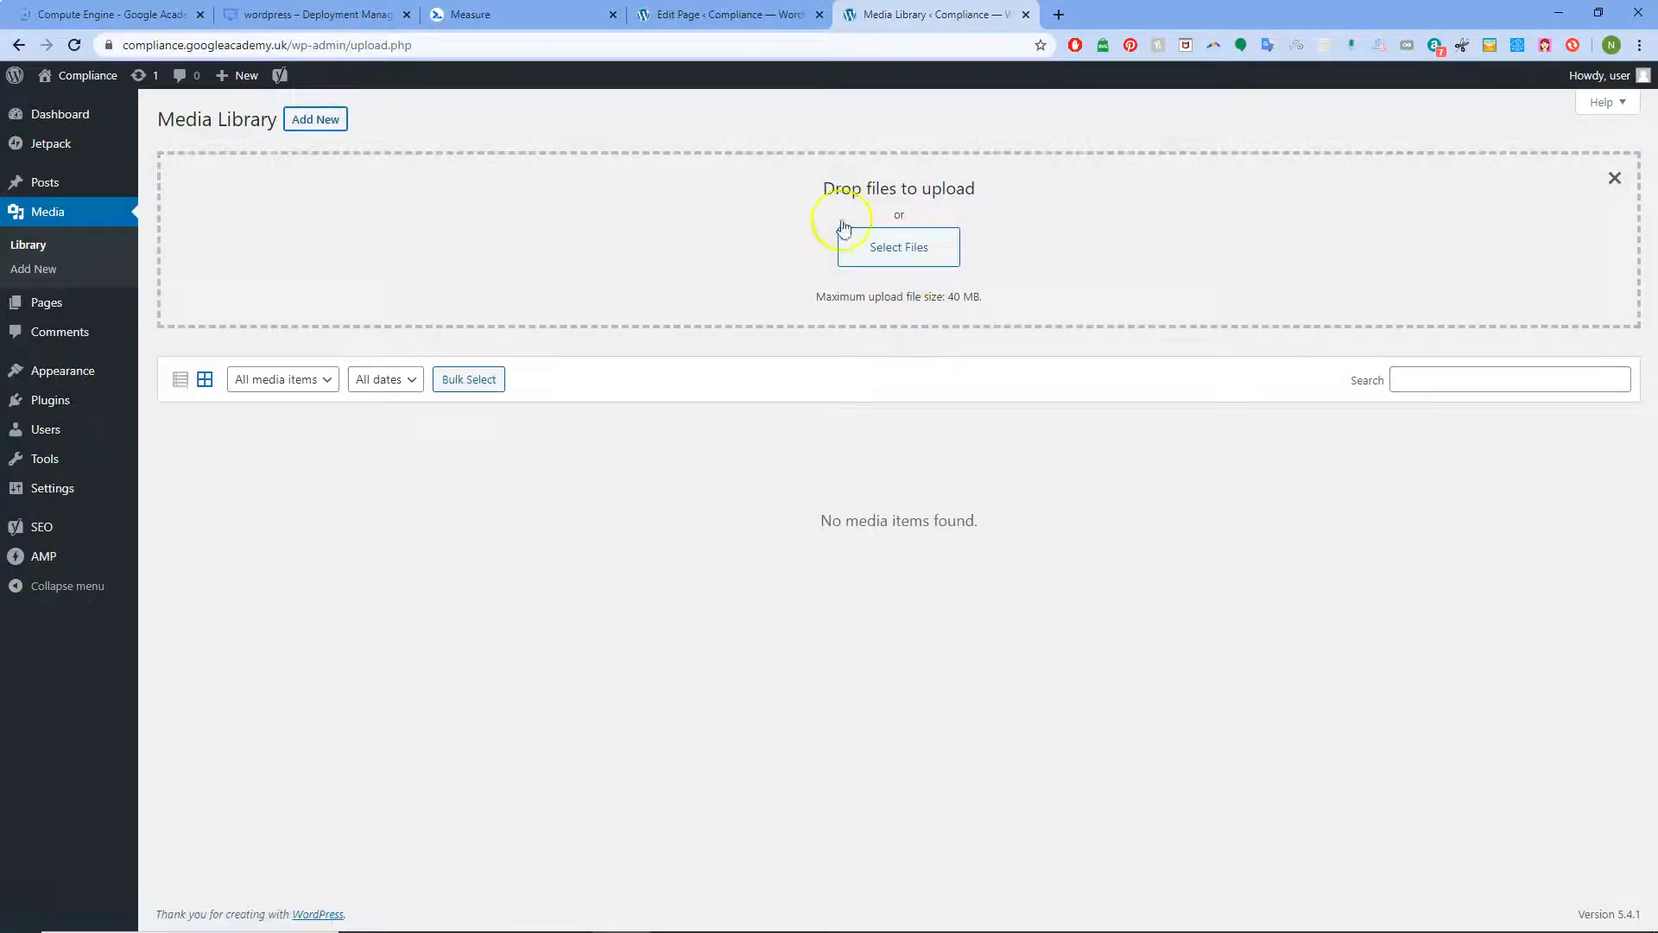
click(895, 248)
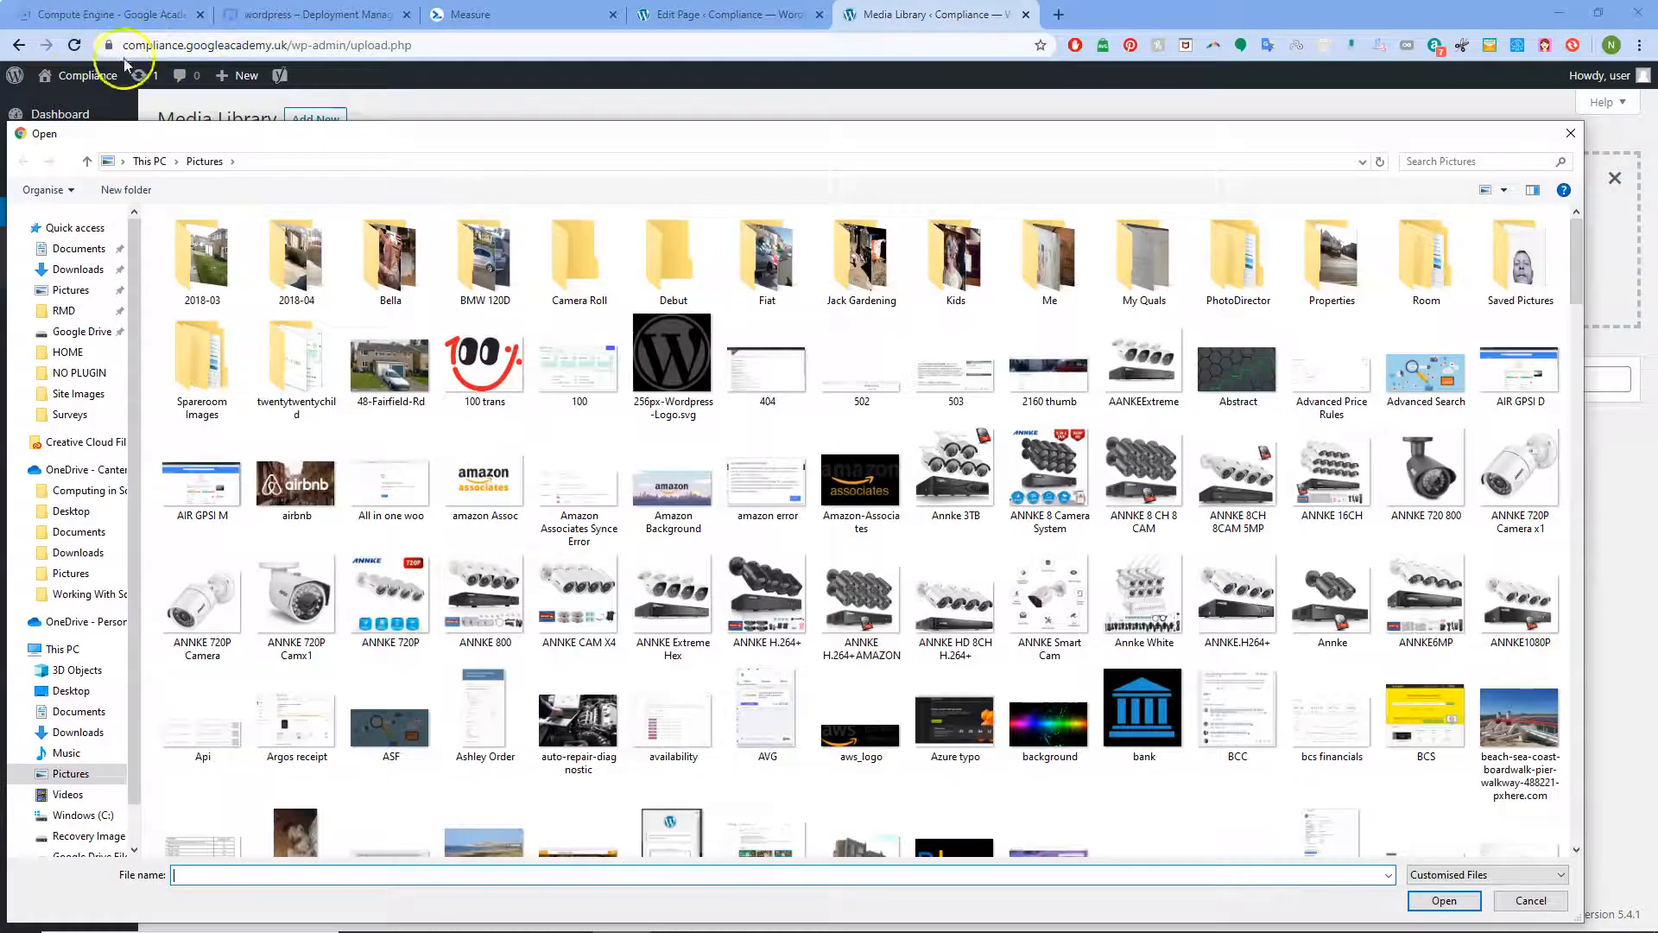
click(484, 363)
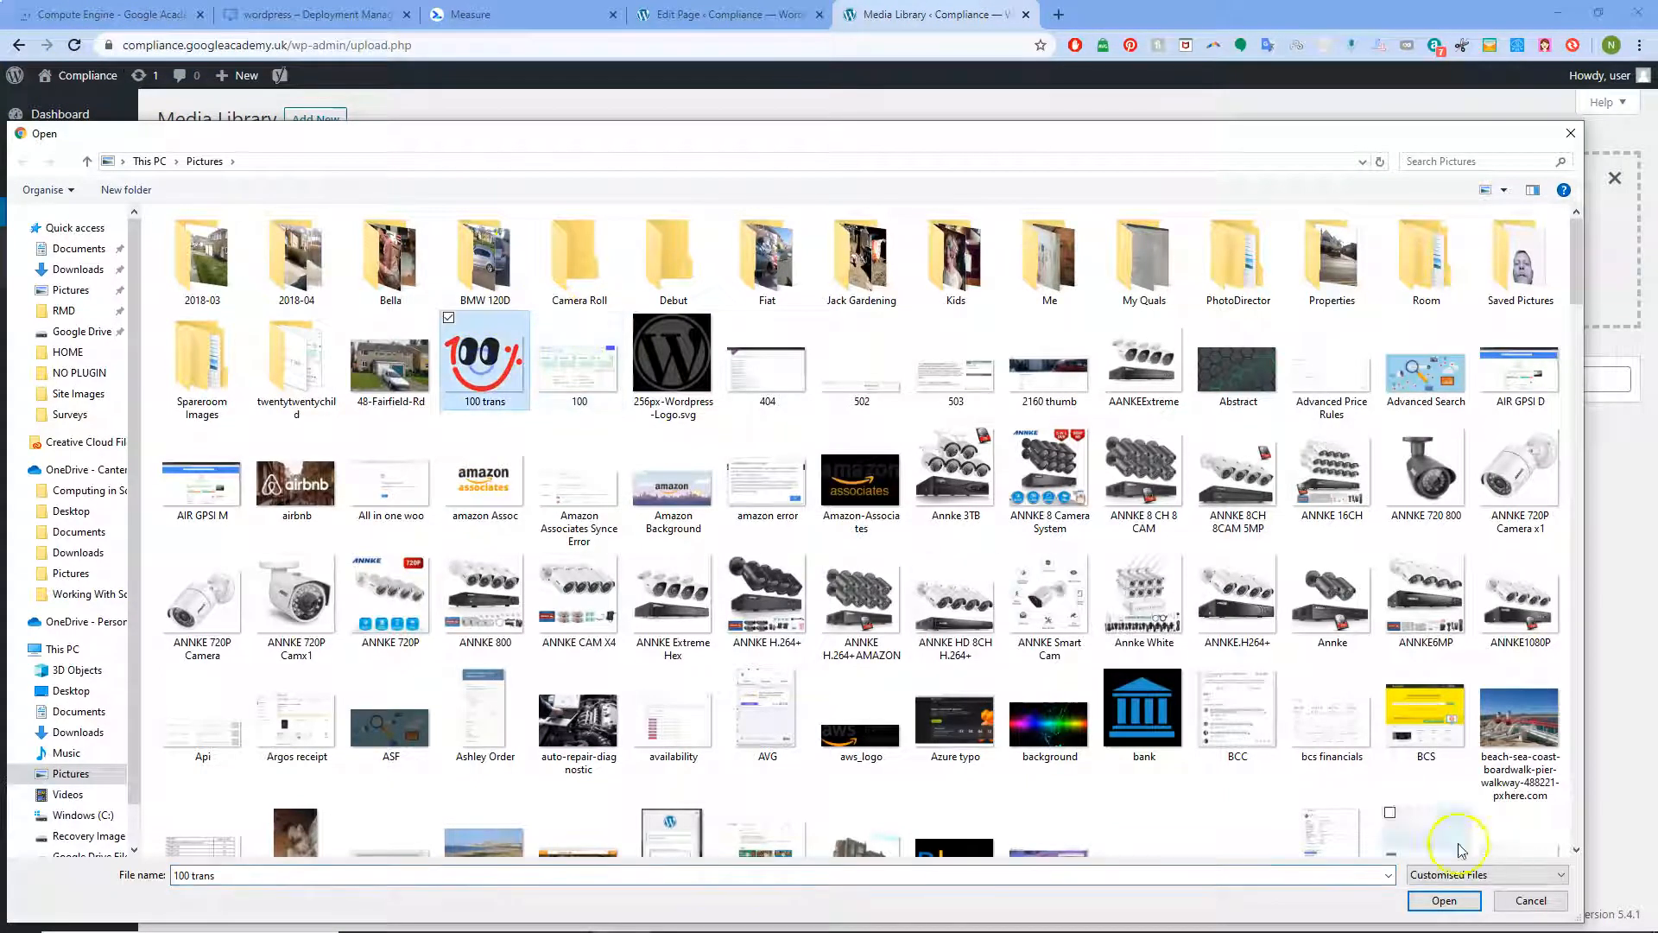
click(1445, 900)
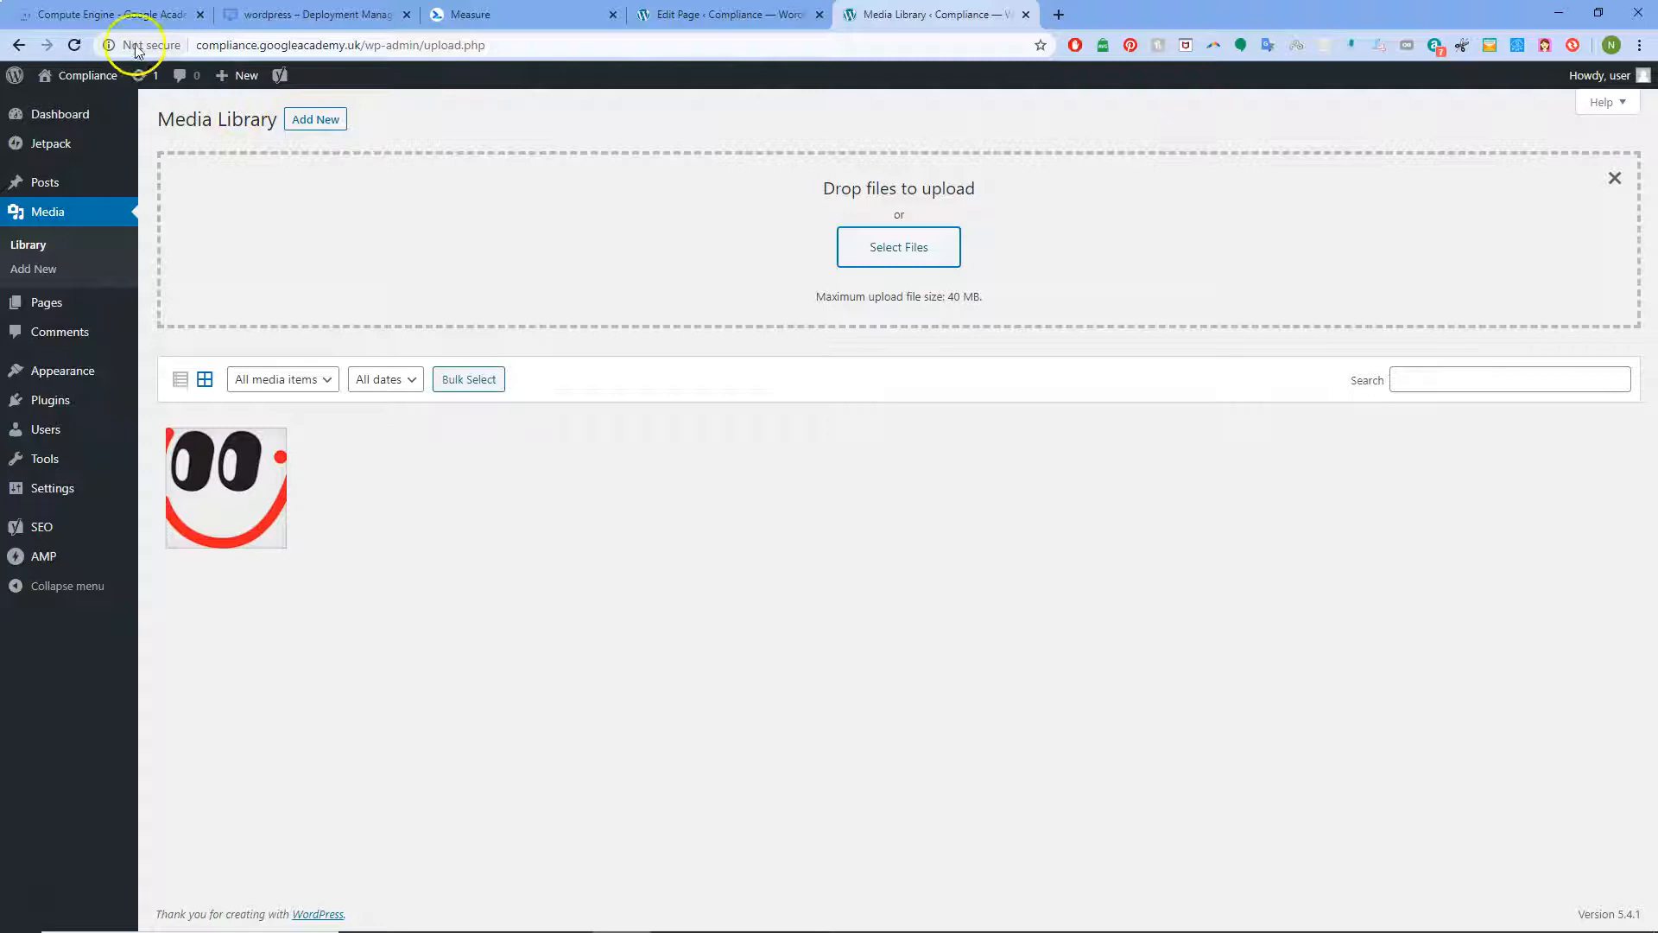
- Examine the protocol in the uploaded image's attachment link, then close its details
click(207, 495)
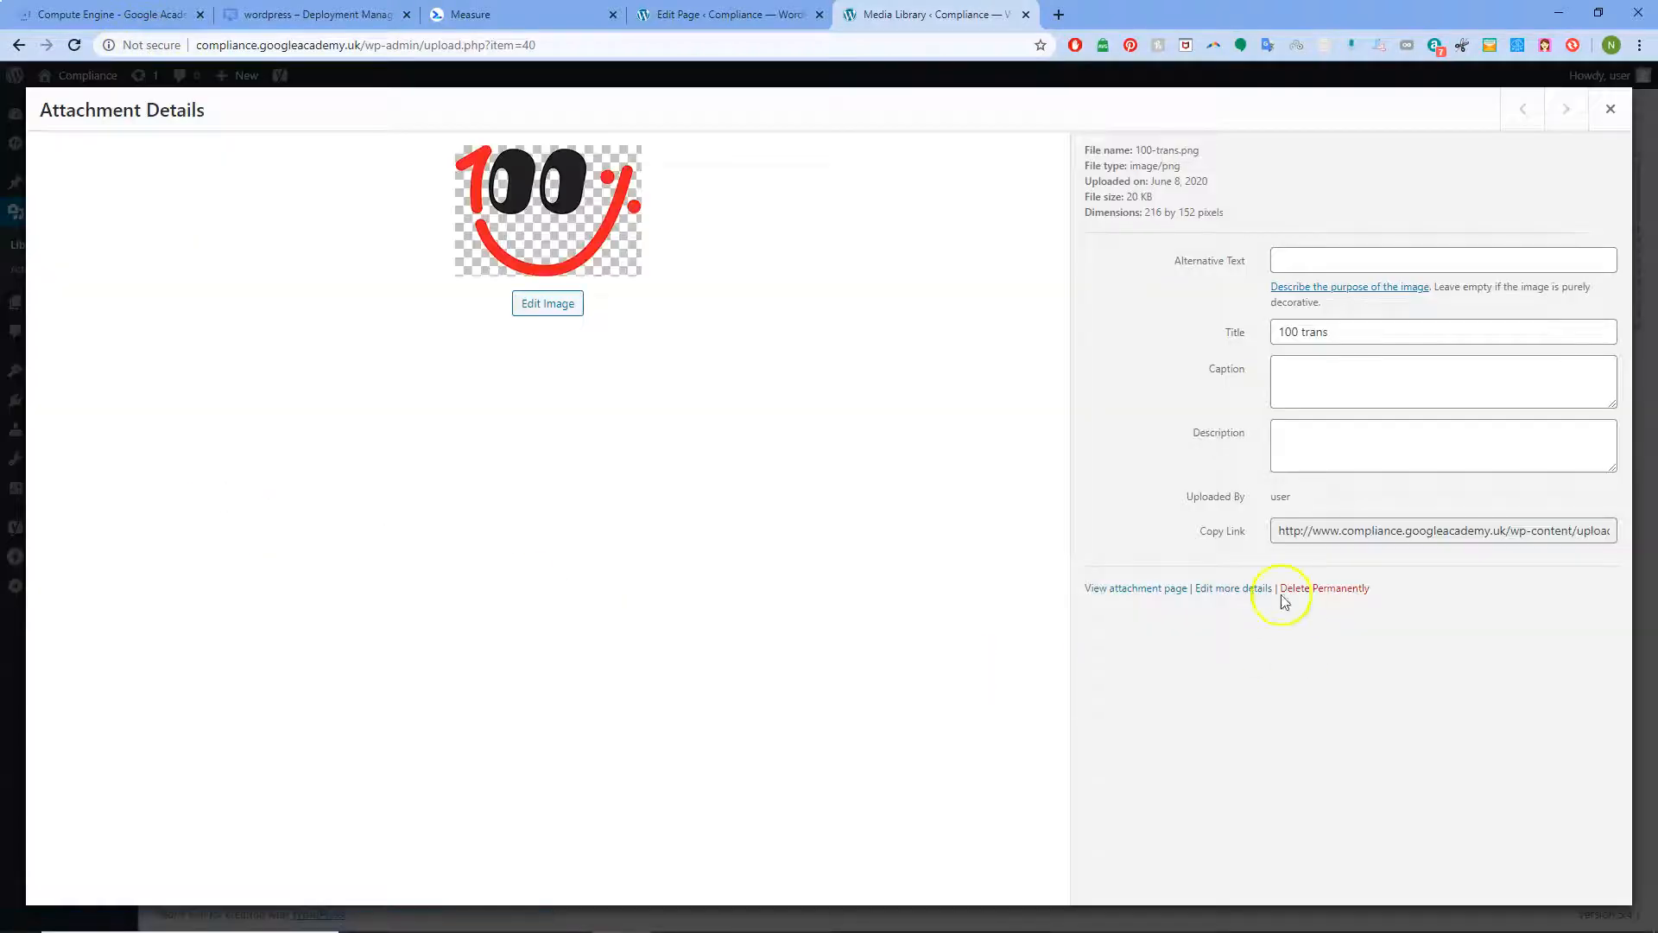
click(1277, 531)
drag(1277, 530, 1338, 532)
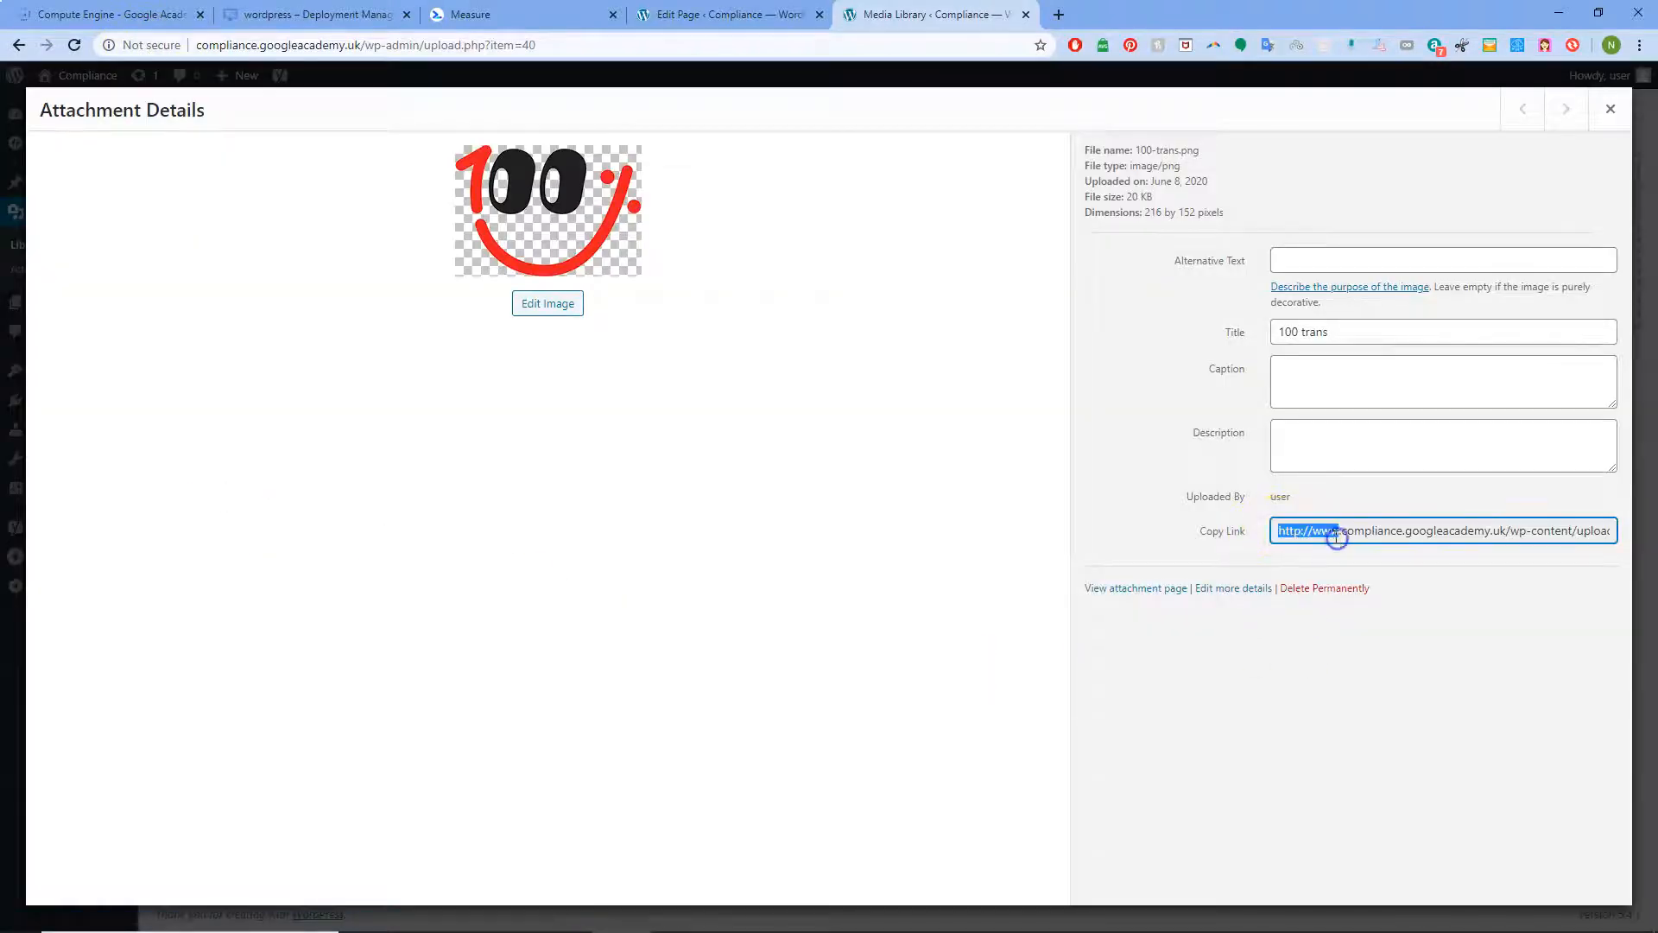
click(1604, 116)
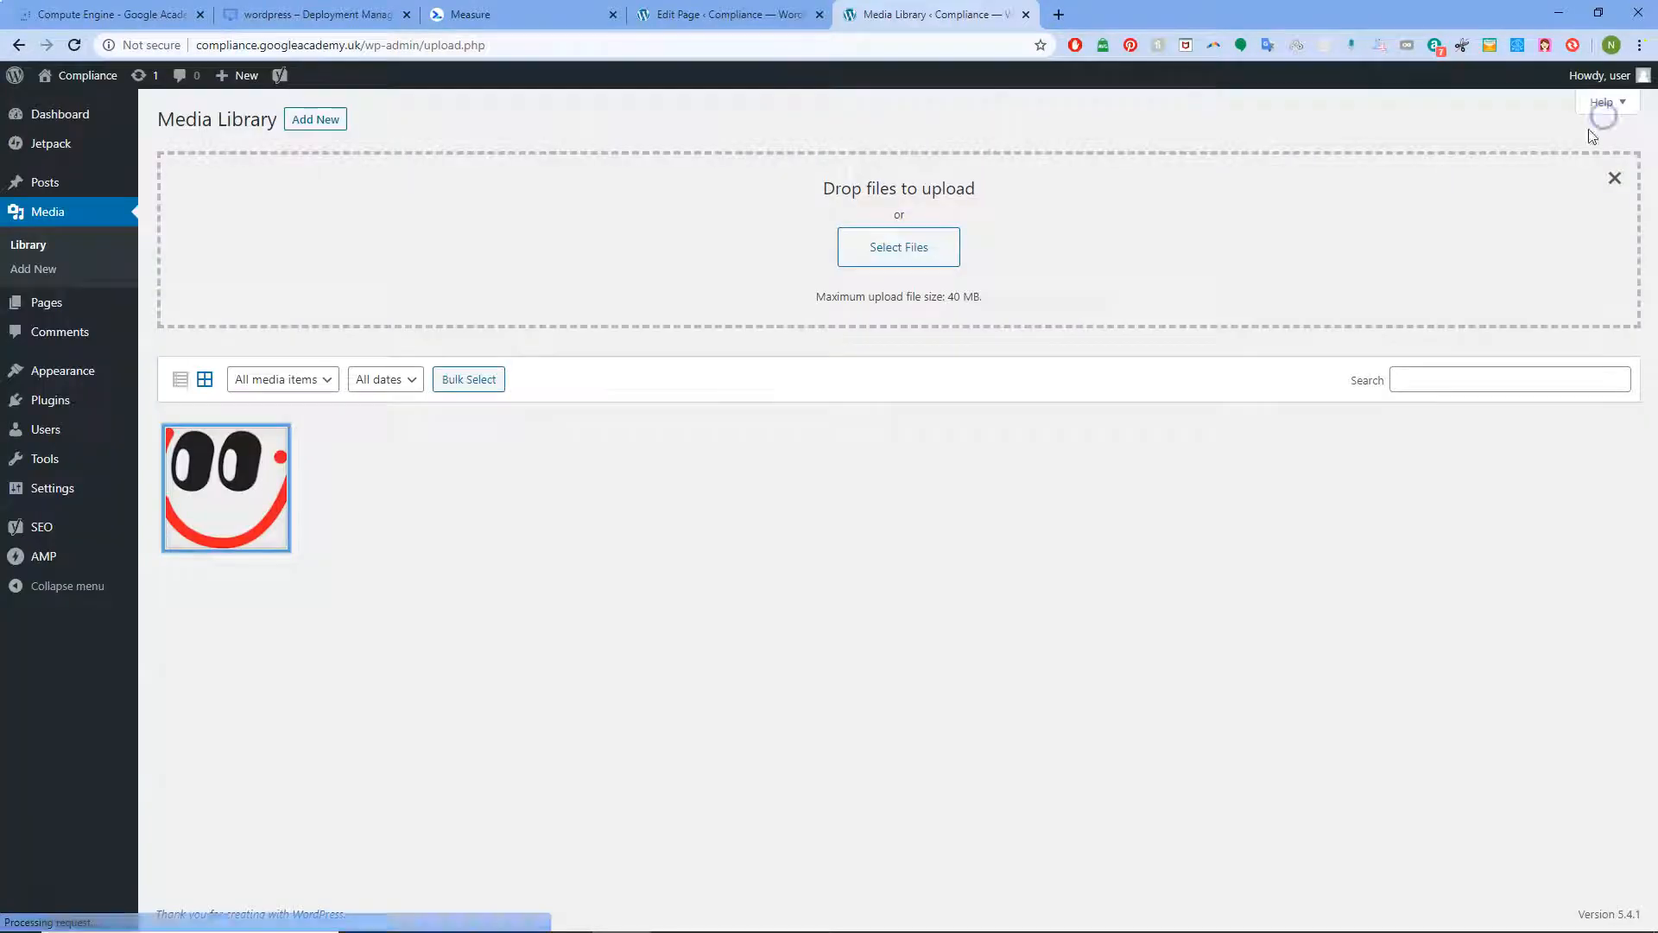
- Permanently delete the 100 trans image from the media library
click(247, 472)
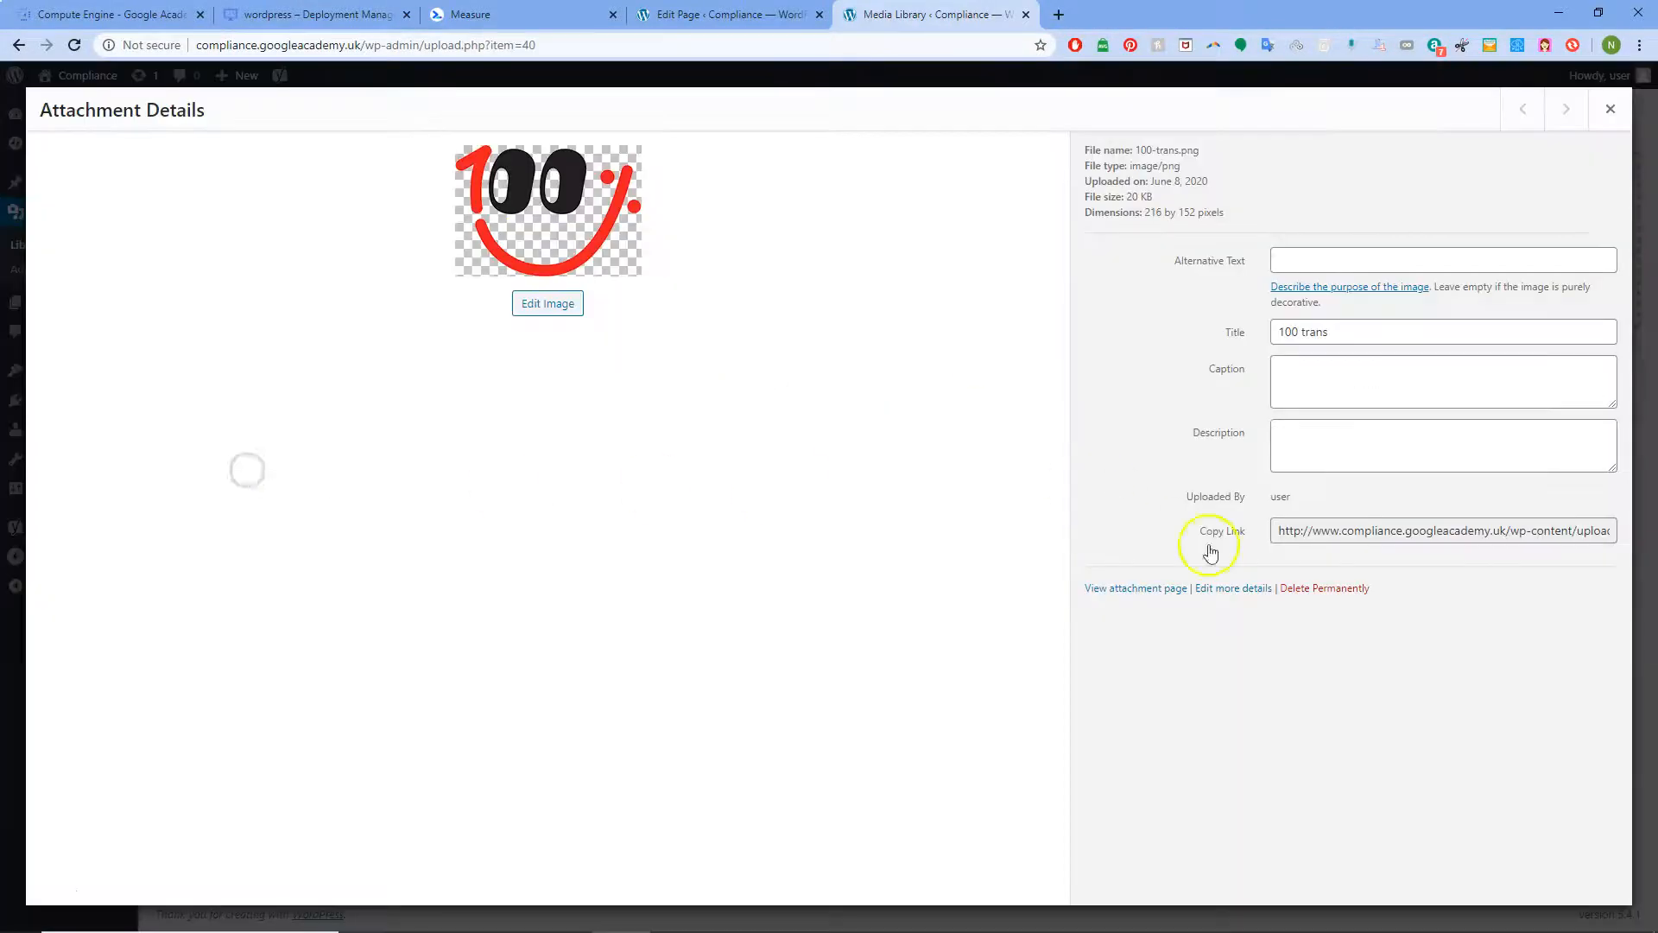
click(1328, 589)
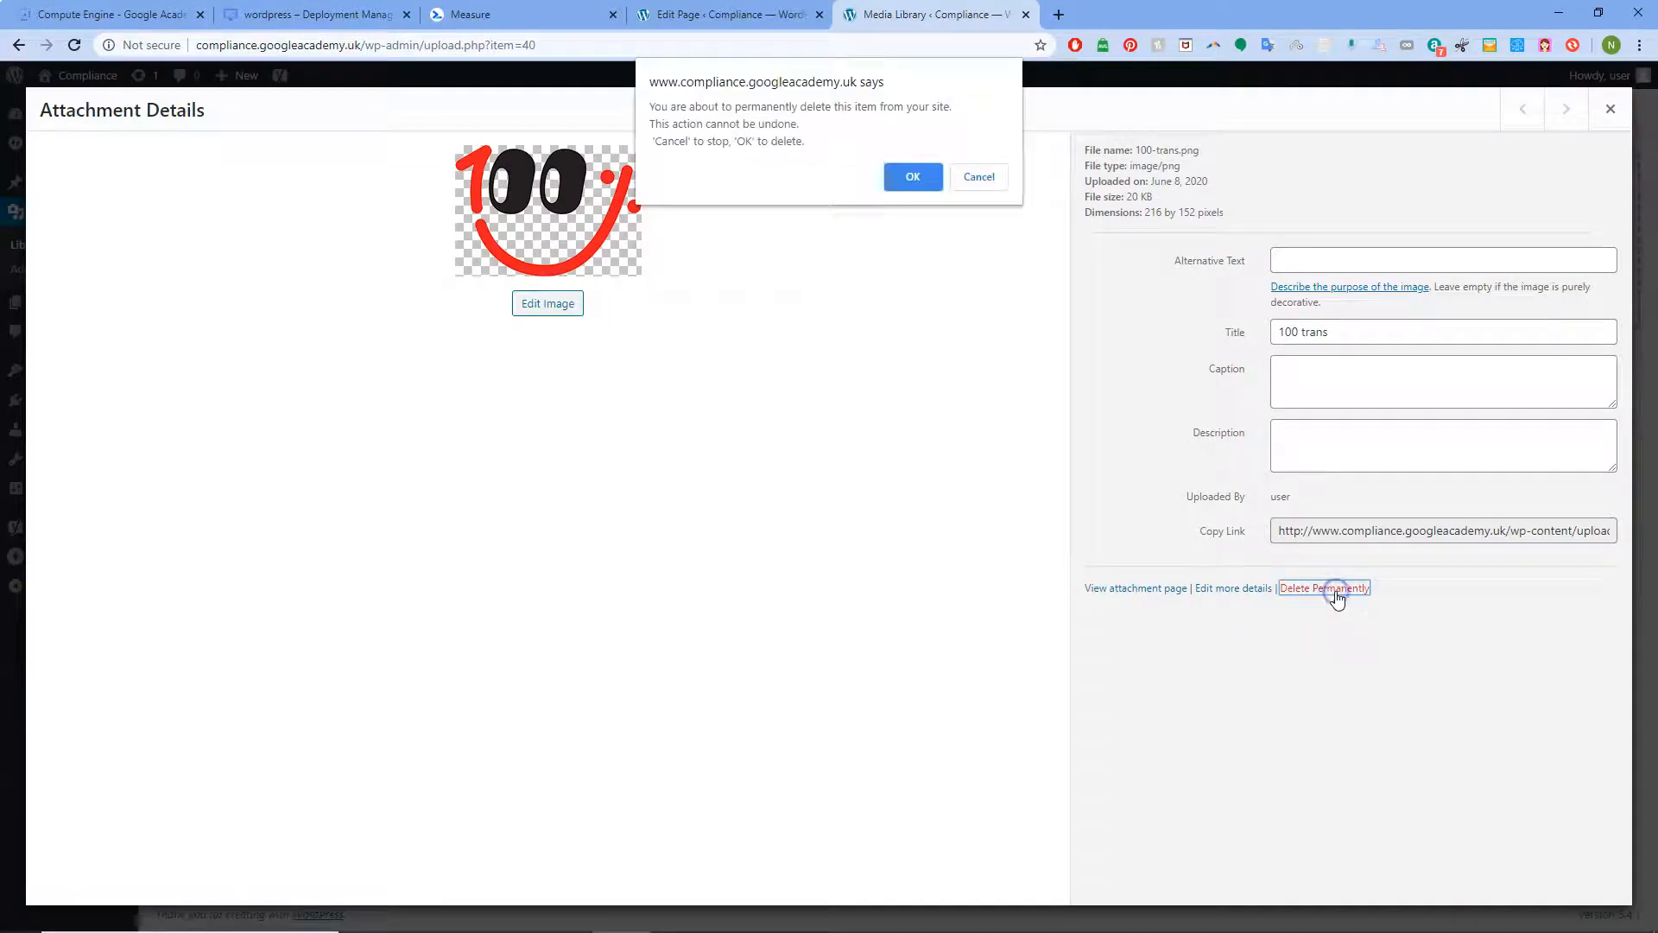
click(917, 175)
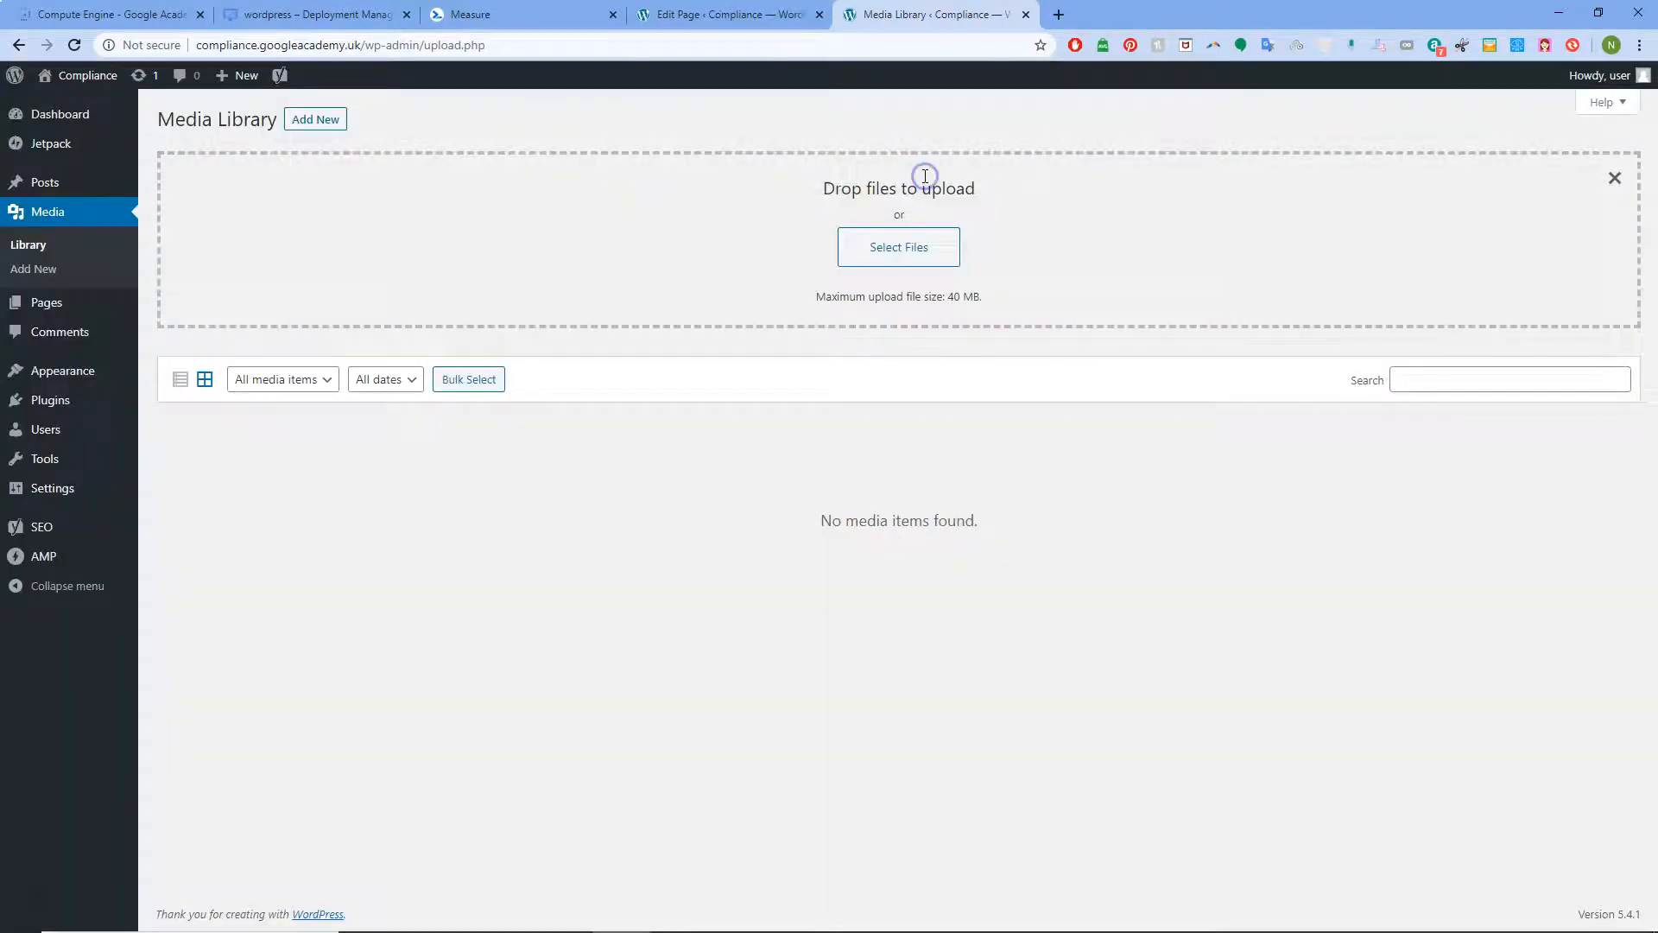
click(922, 222)
click(946, 227)
click(898, 19)
- Search for "google search console" in a new browser tab and start the Google Search Console tool
click(1061, 14)
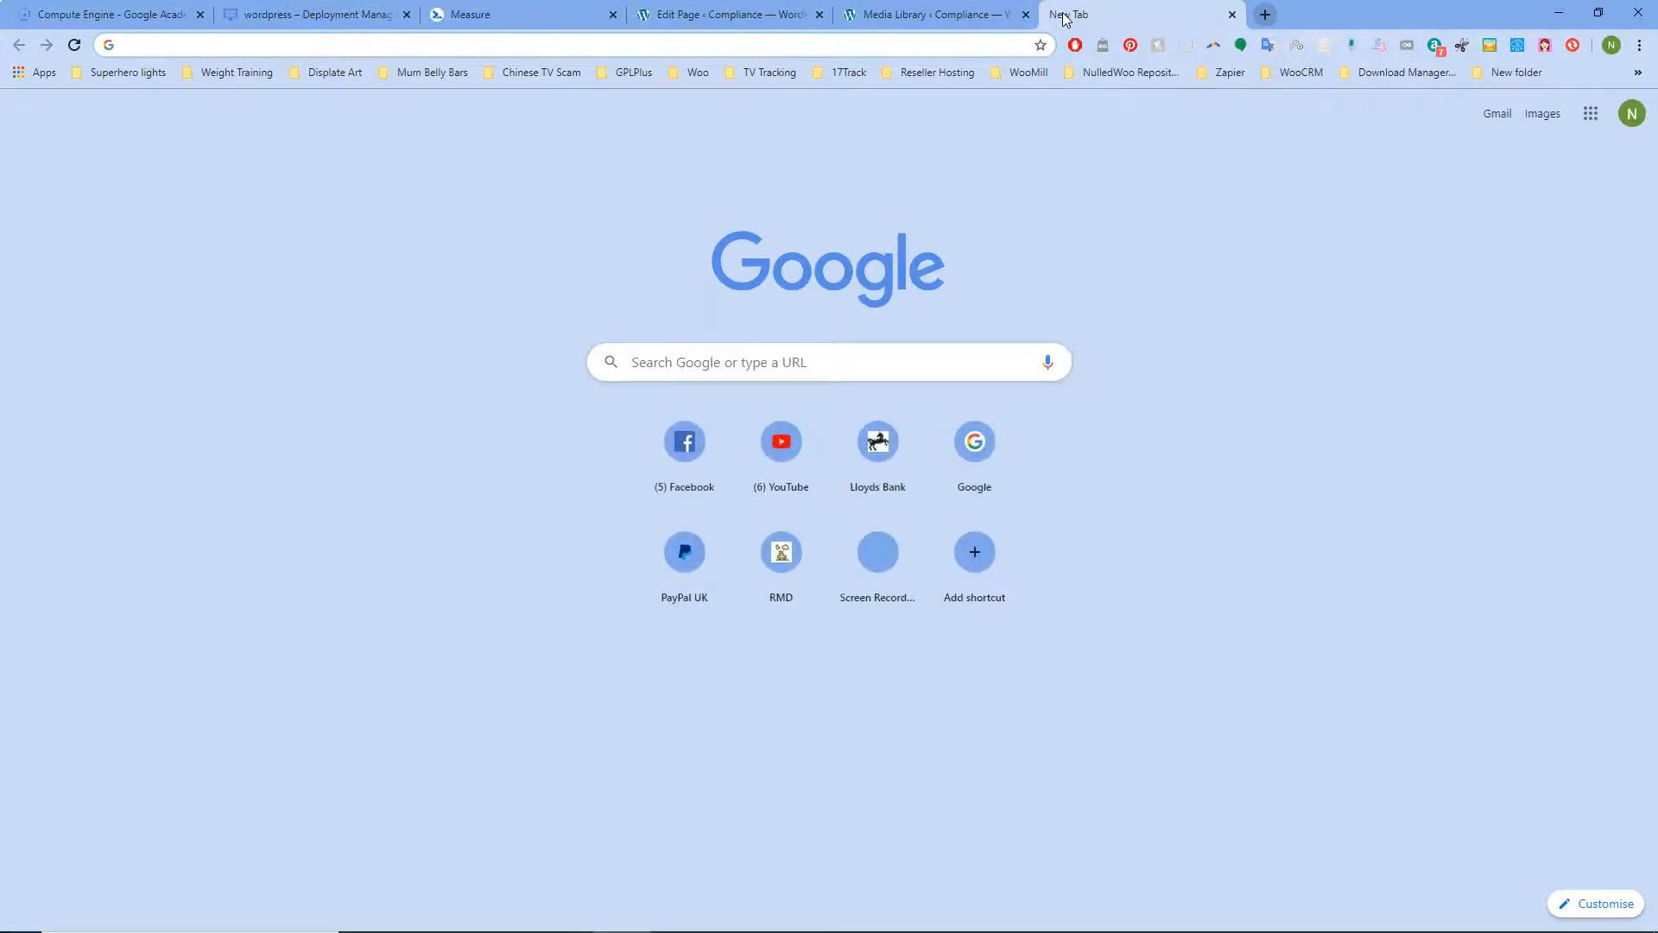
text(google search console)
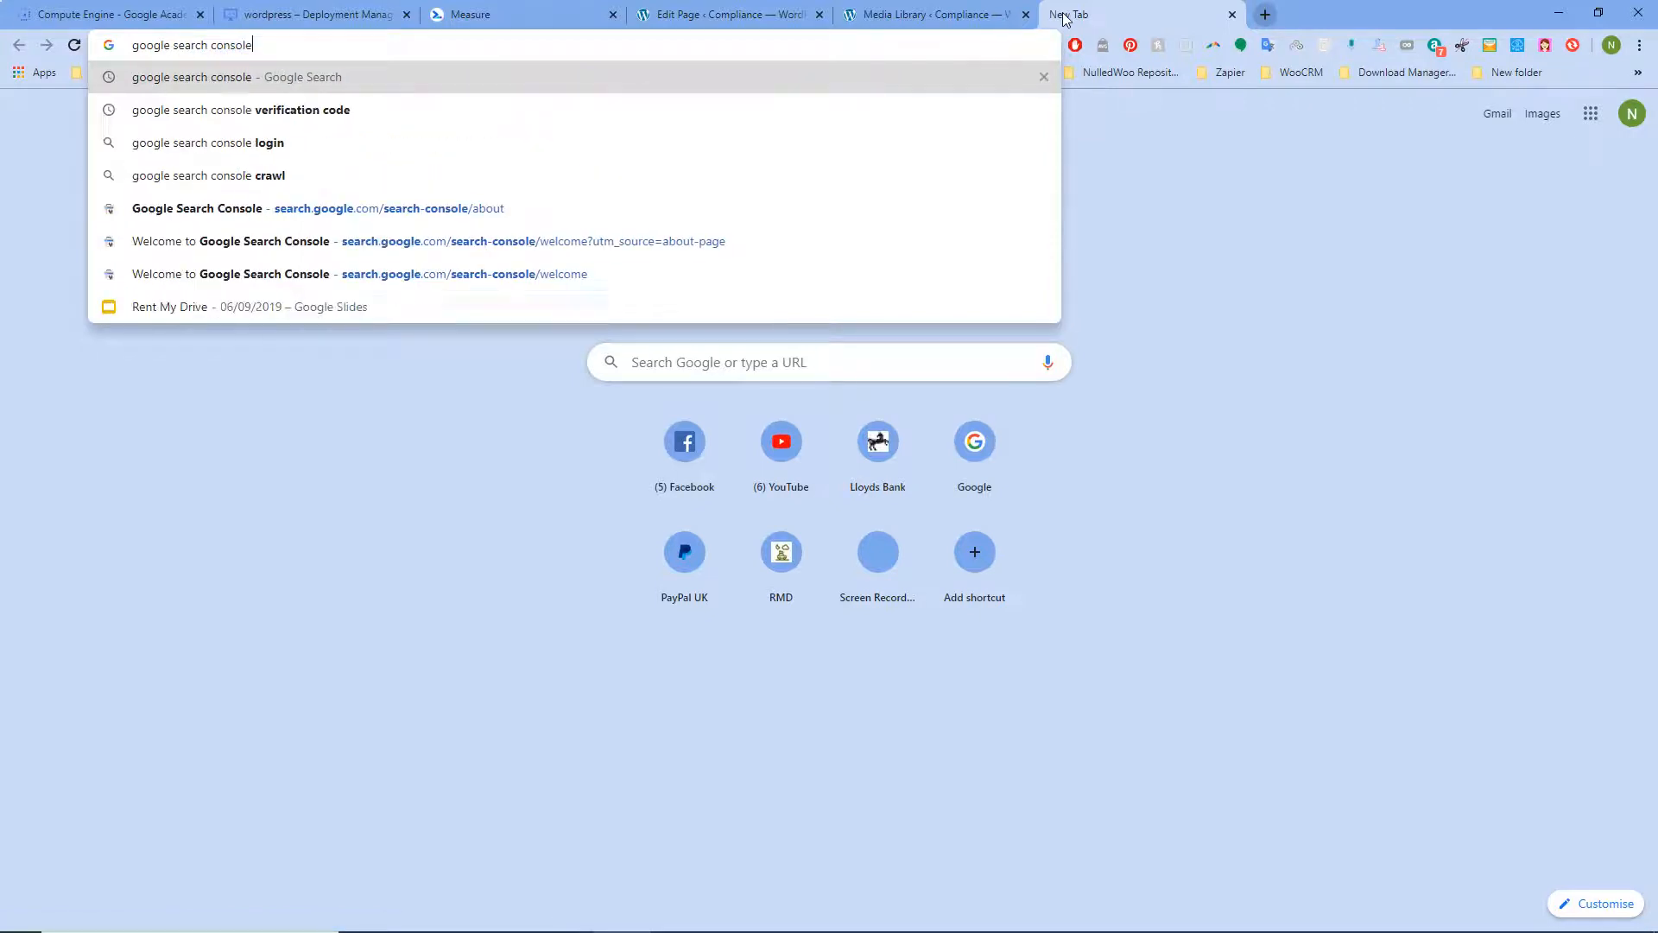
key(Return)
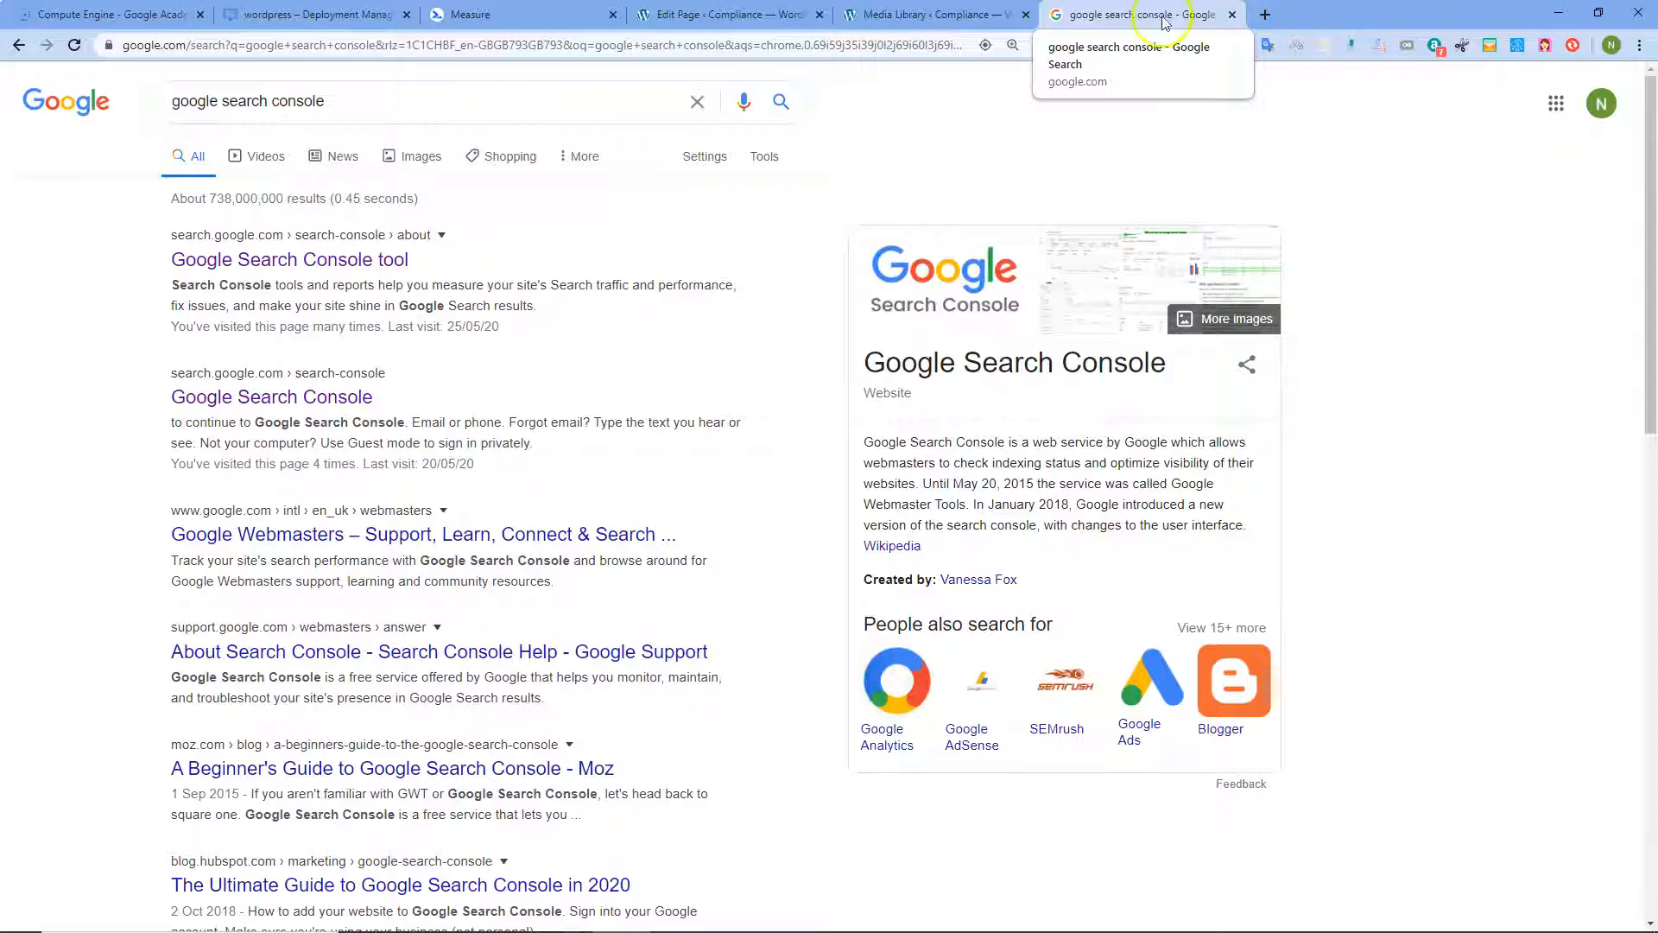
click(339, 265)
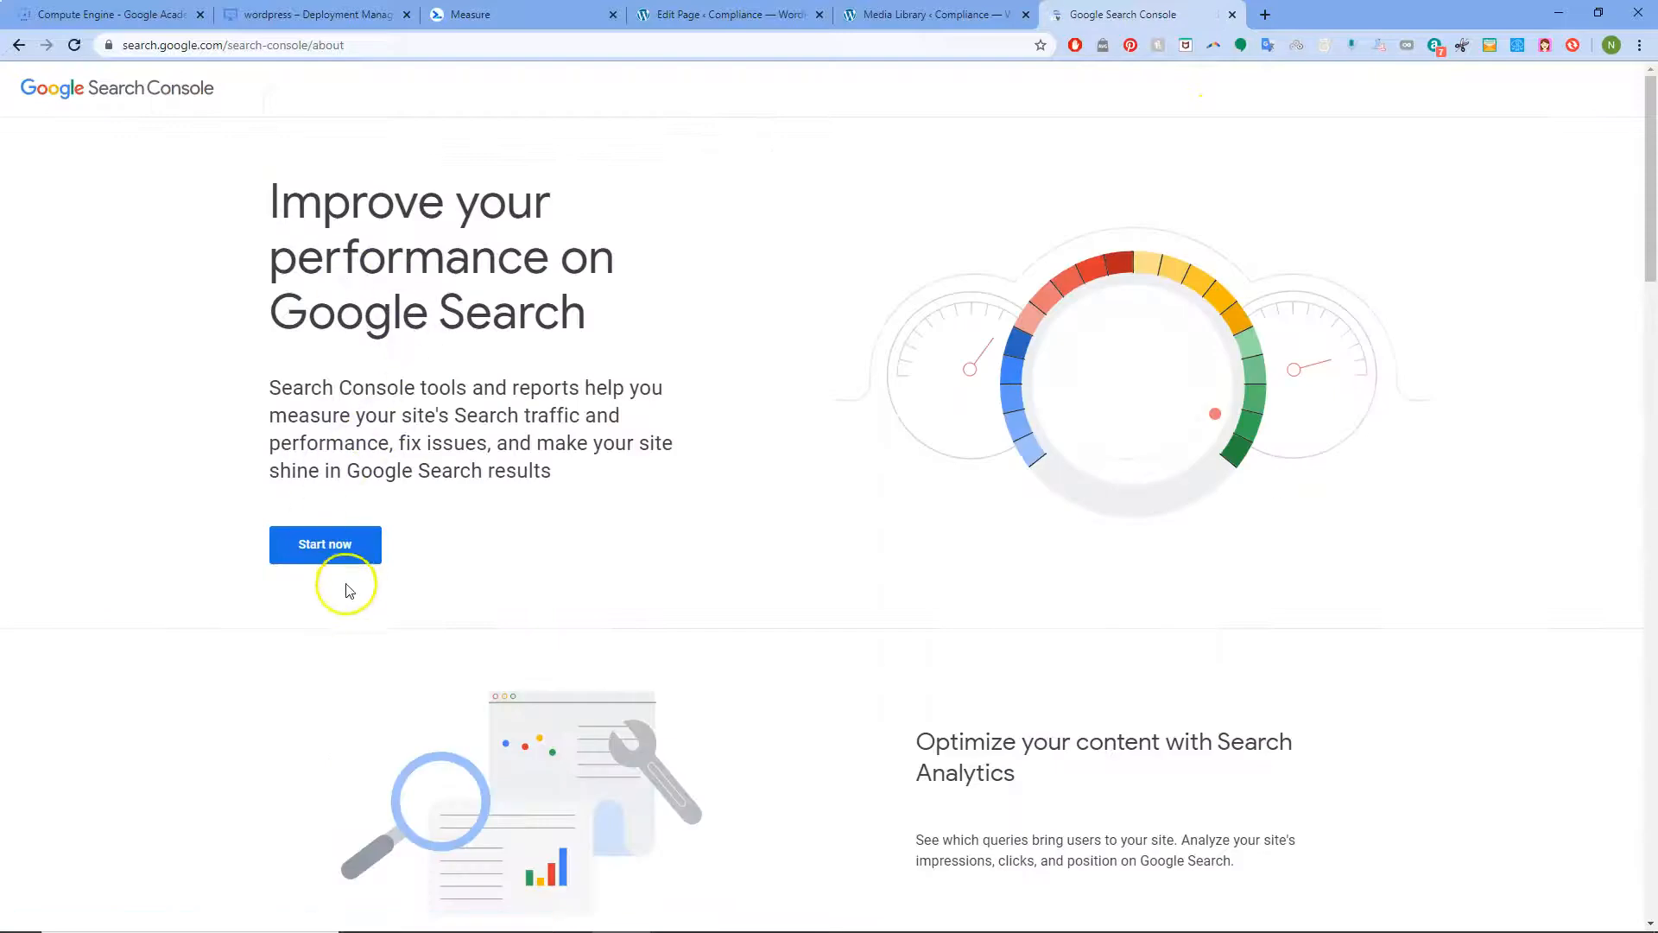
click(325, 546)
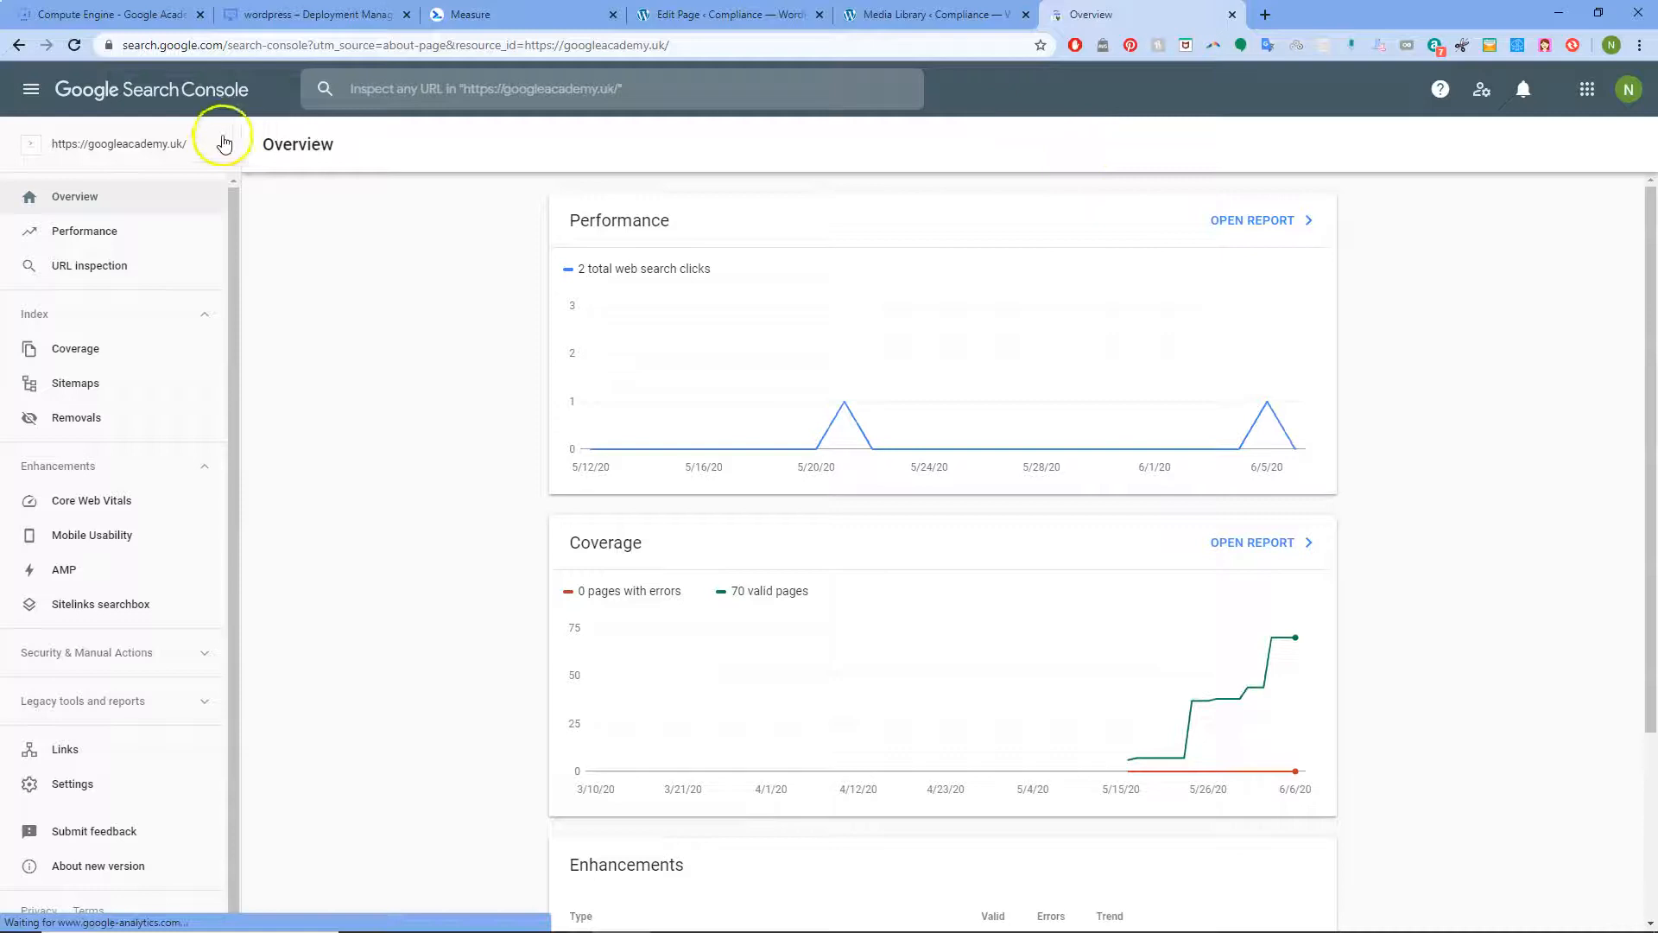
click(223, 145)
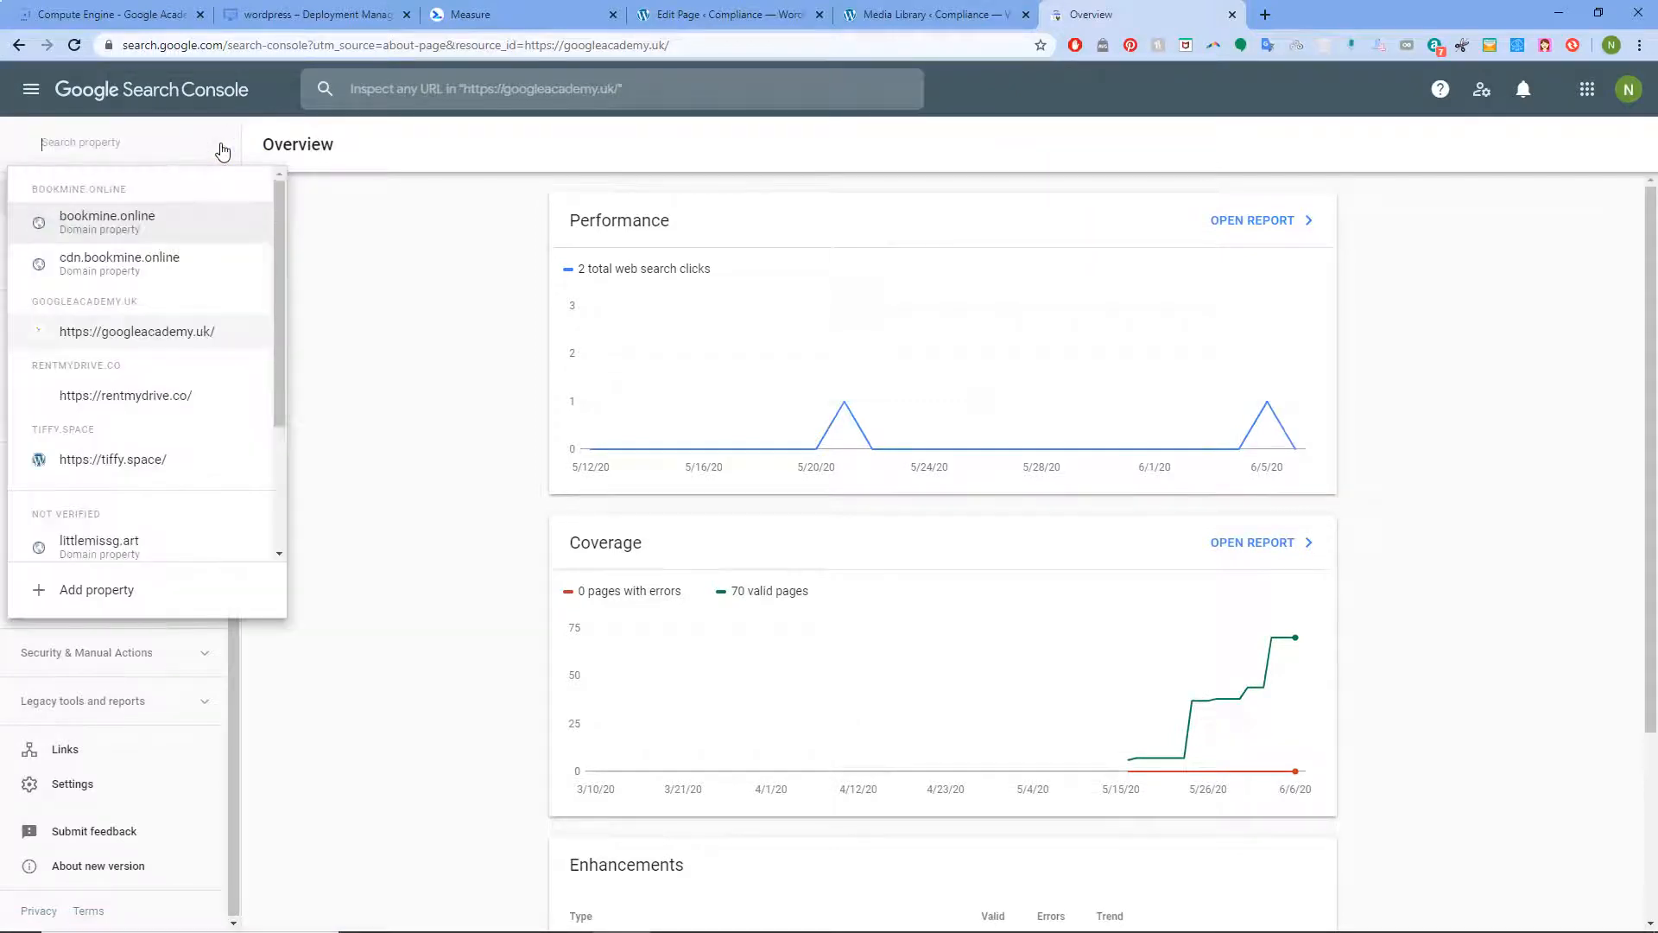
click(97, 592)
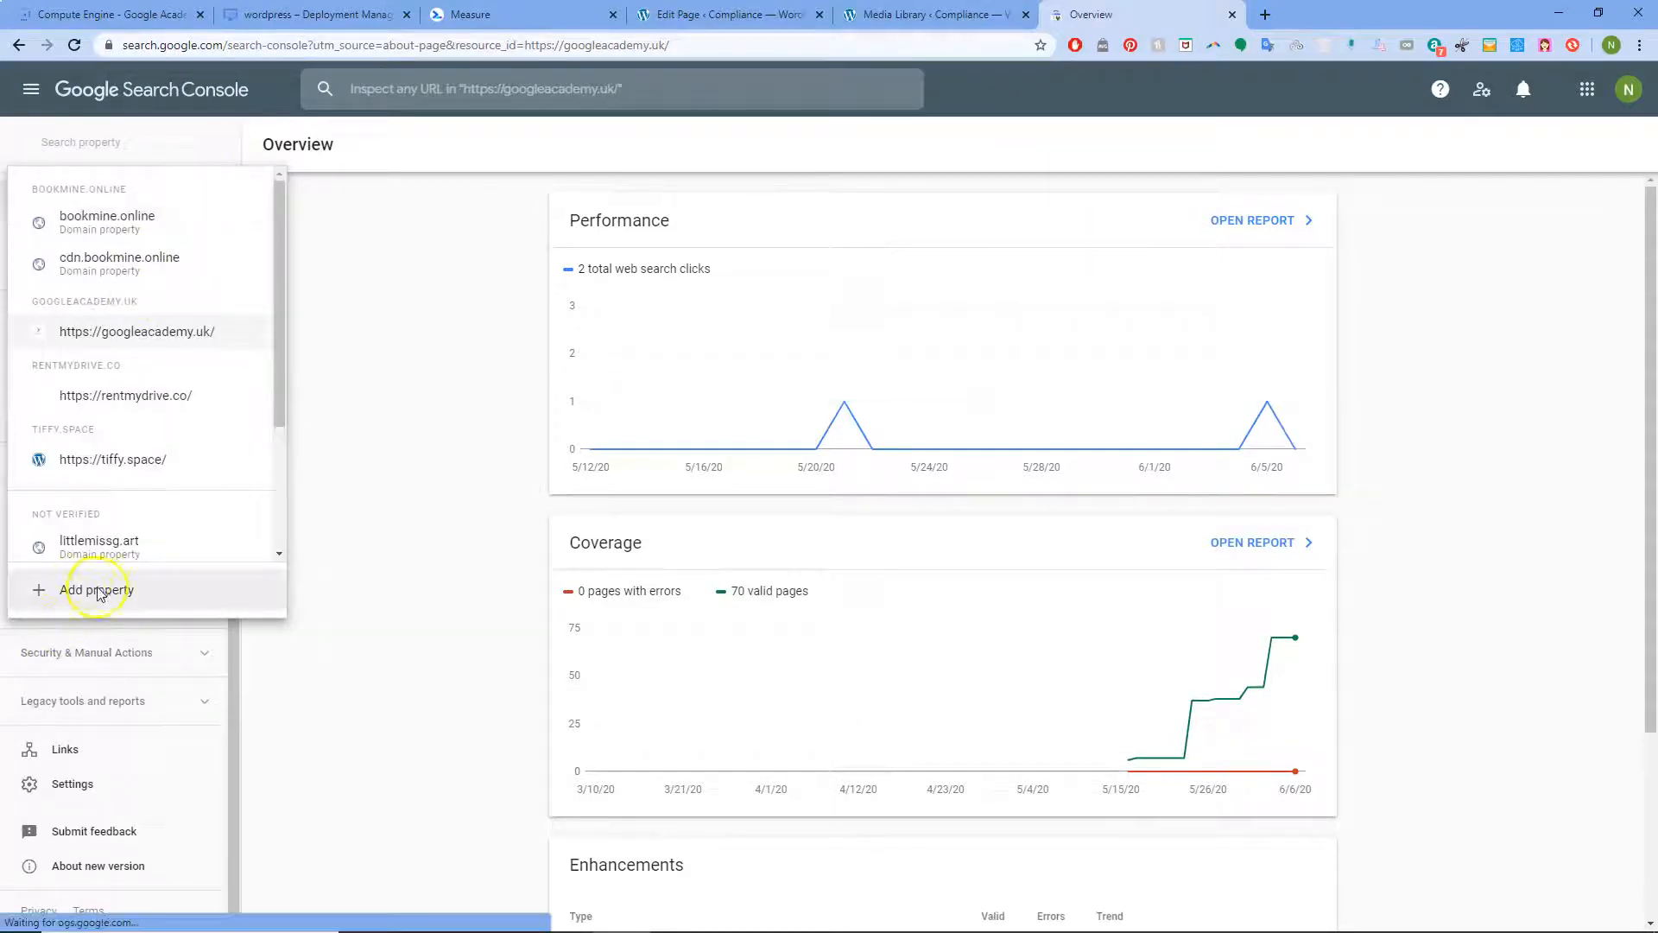
click(97, 592)
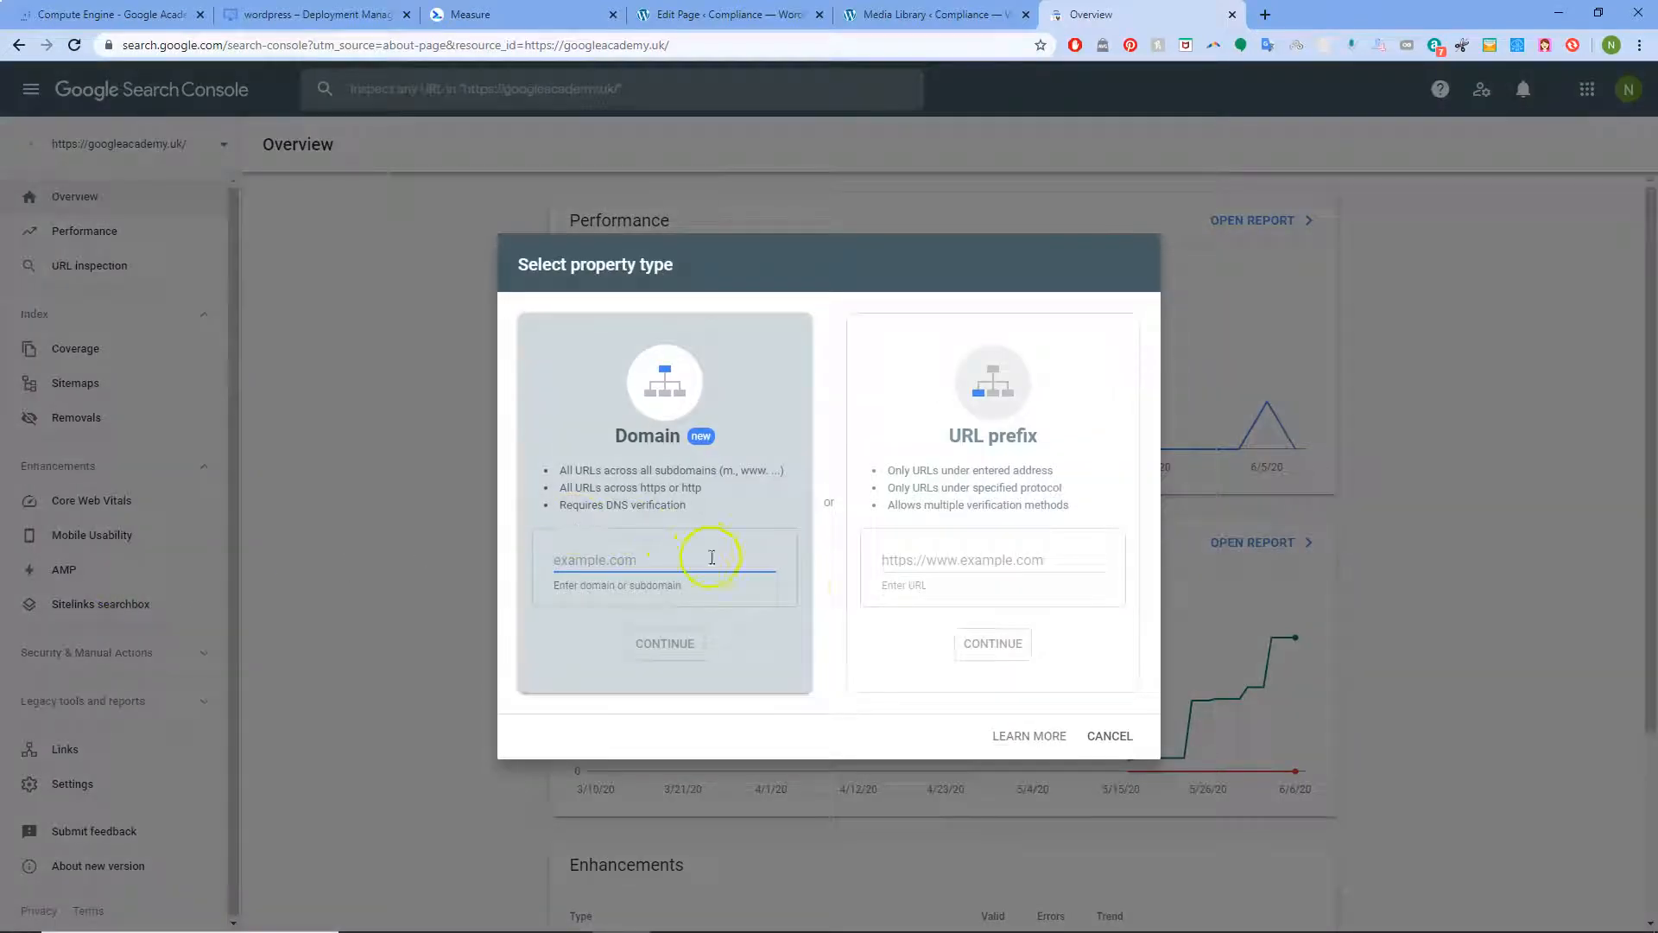
click(950, 566)
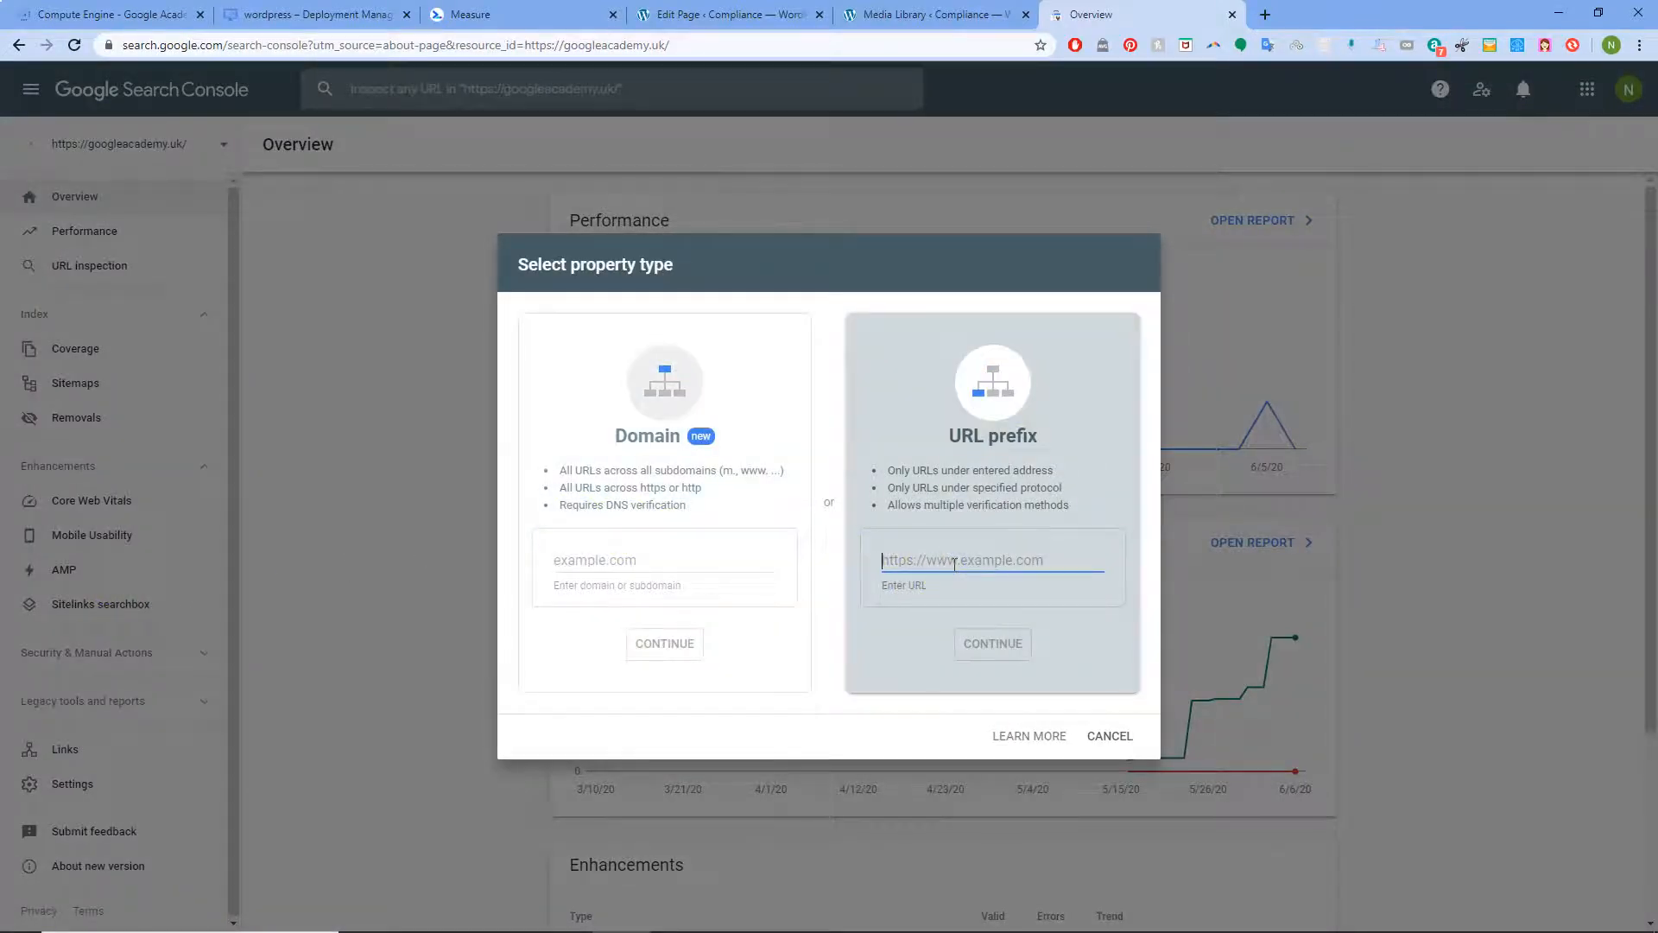
text(compliance.googleacademy.uk)
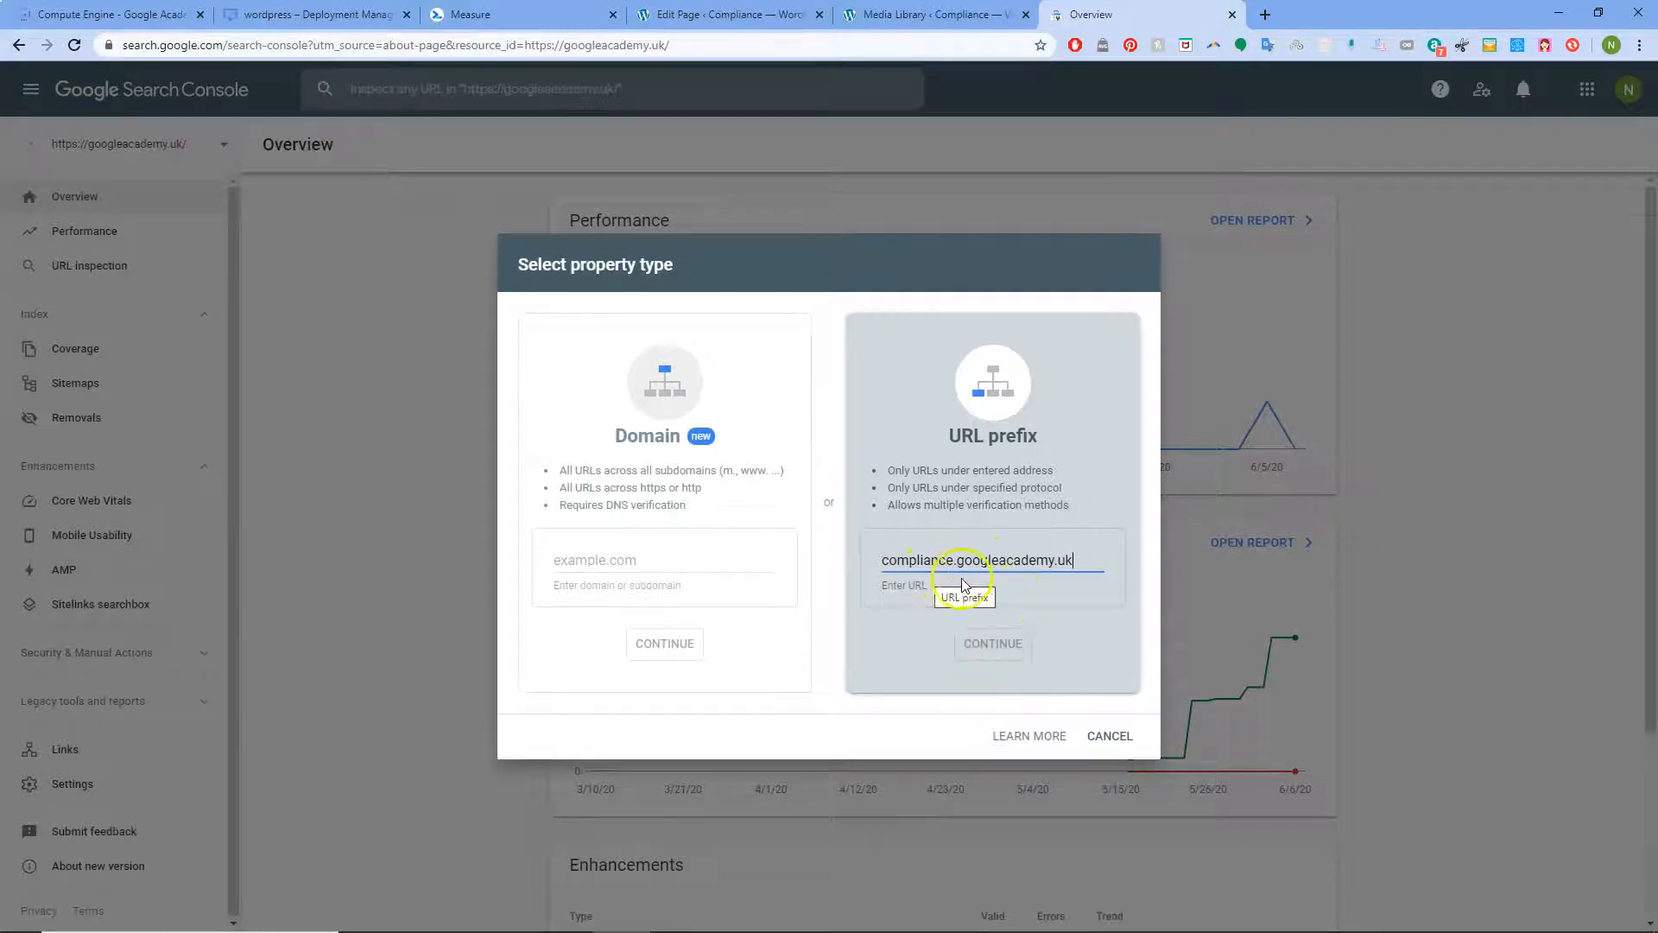
click(889, 562)
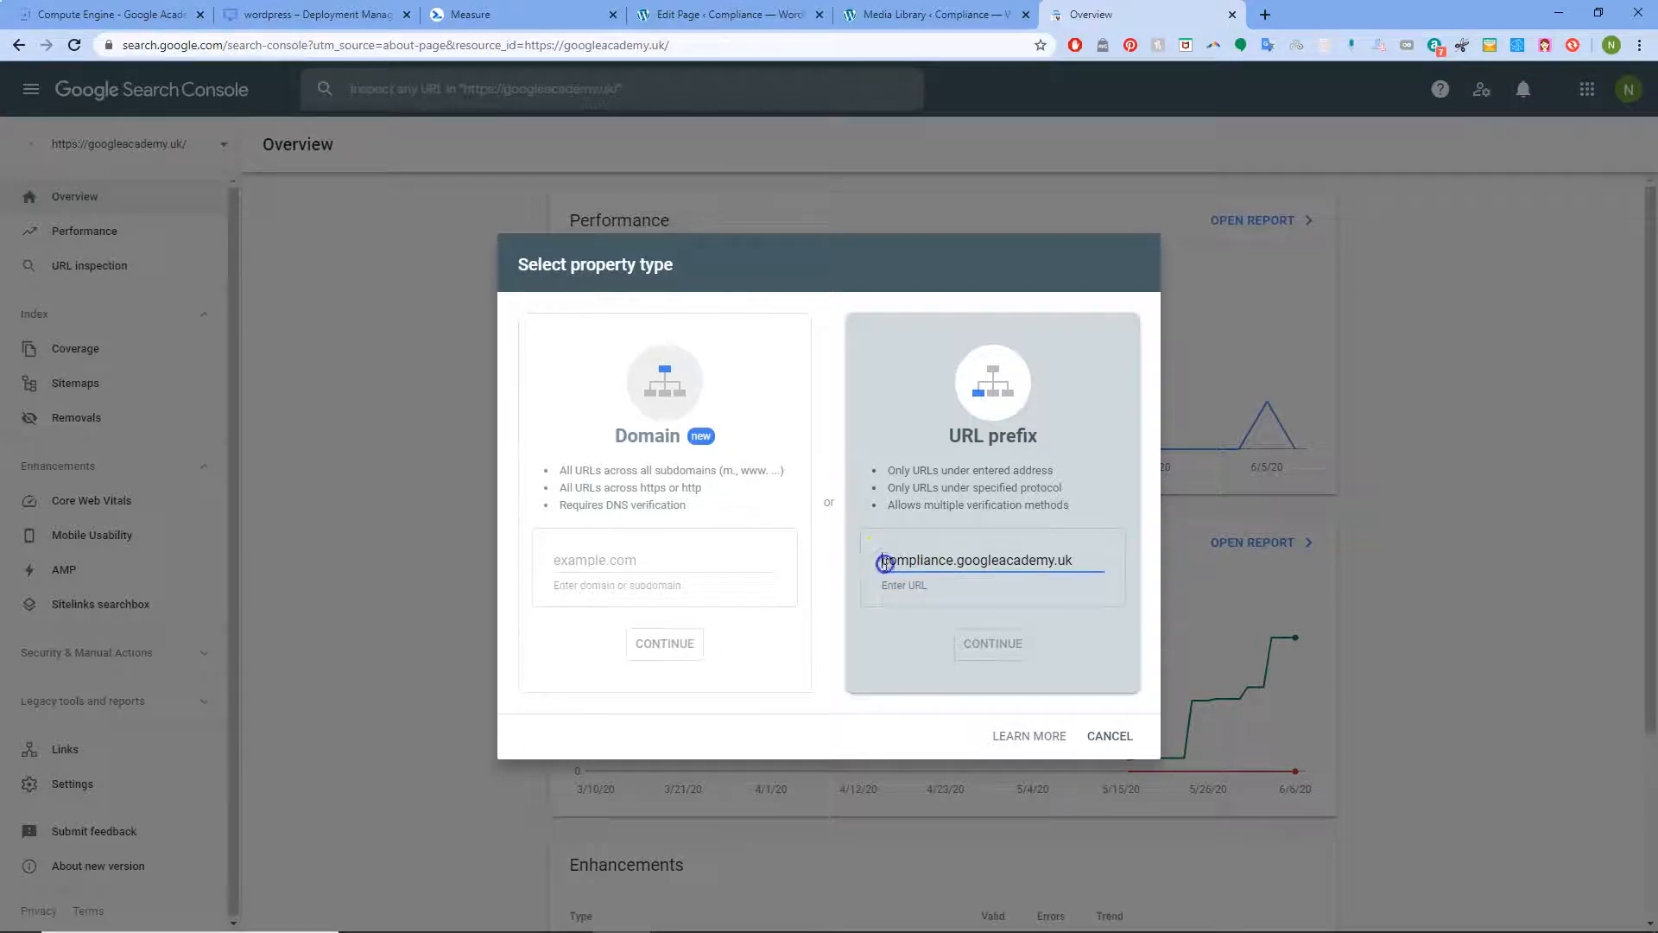
text(https://)
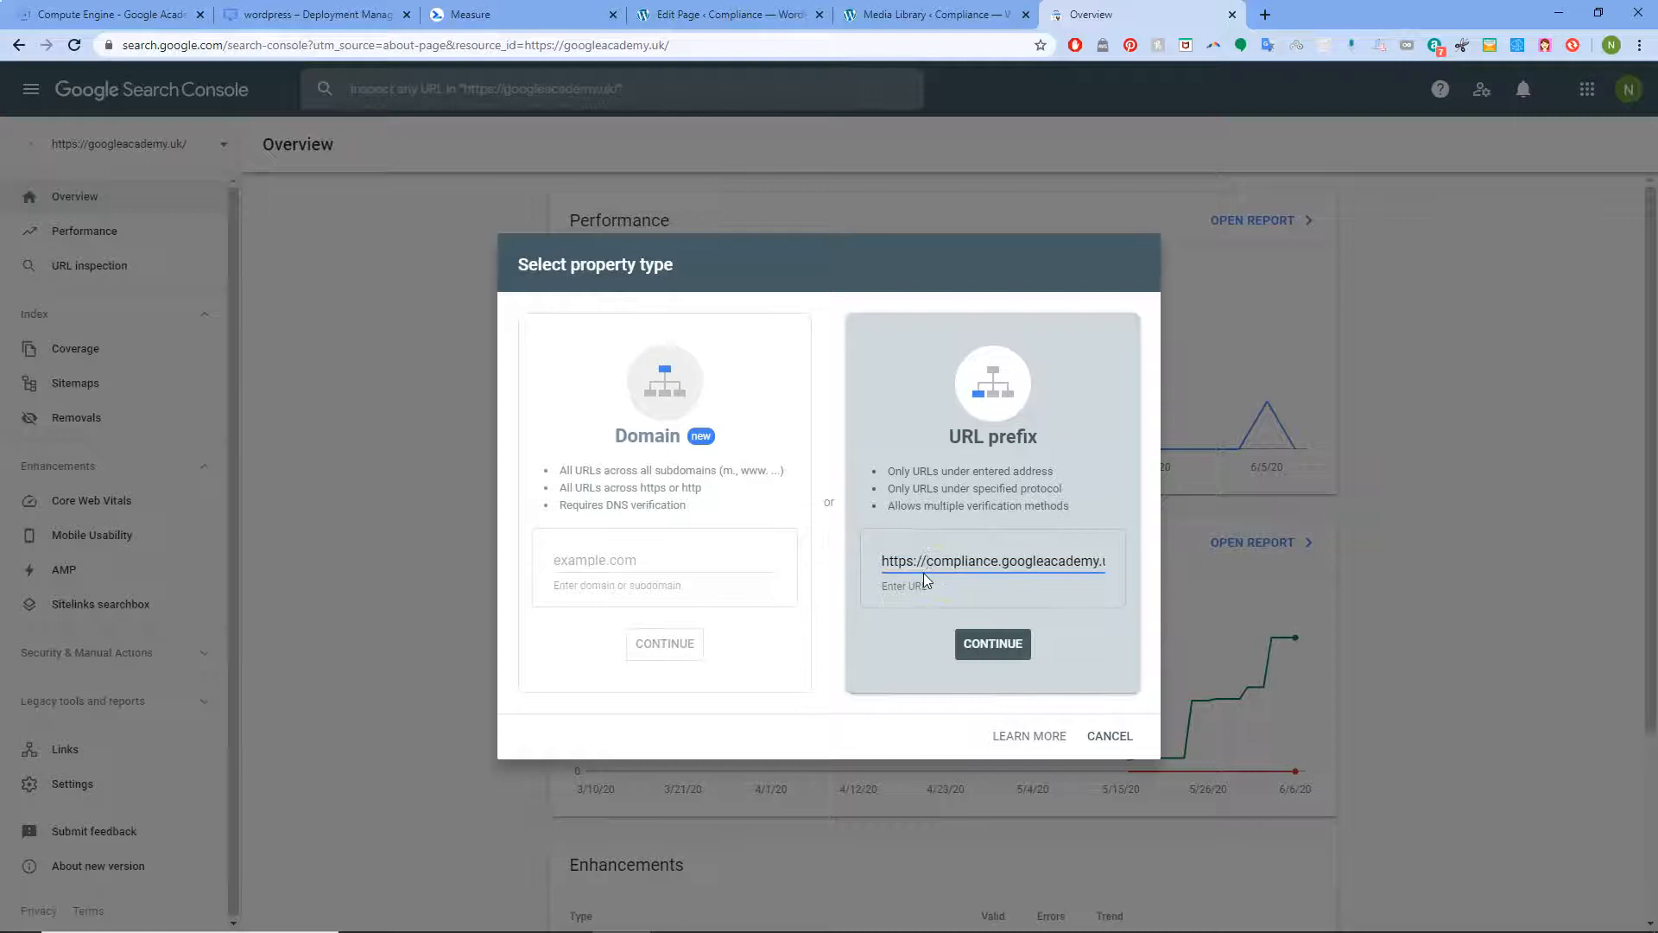
click(1016, 629)
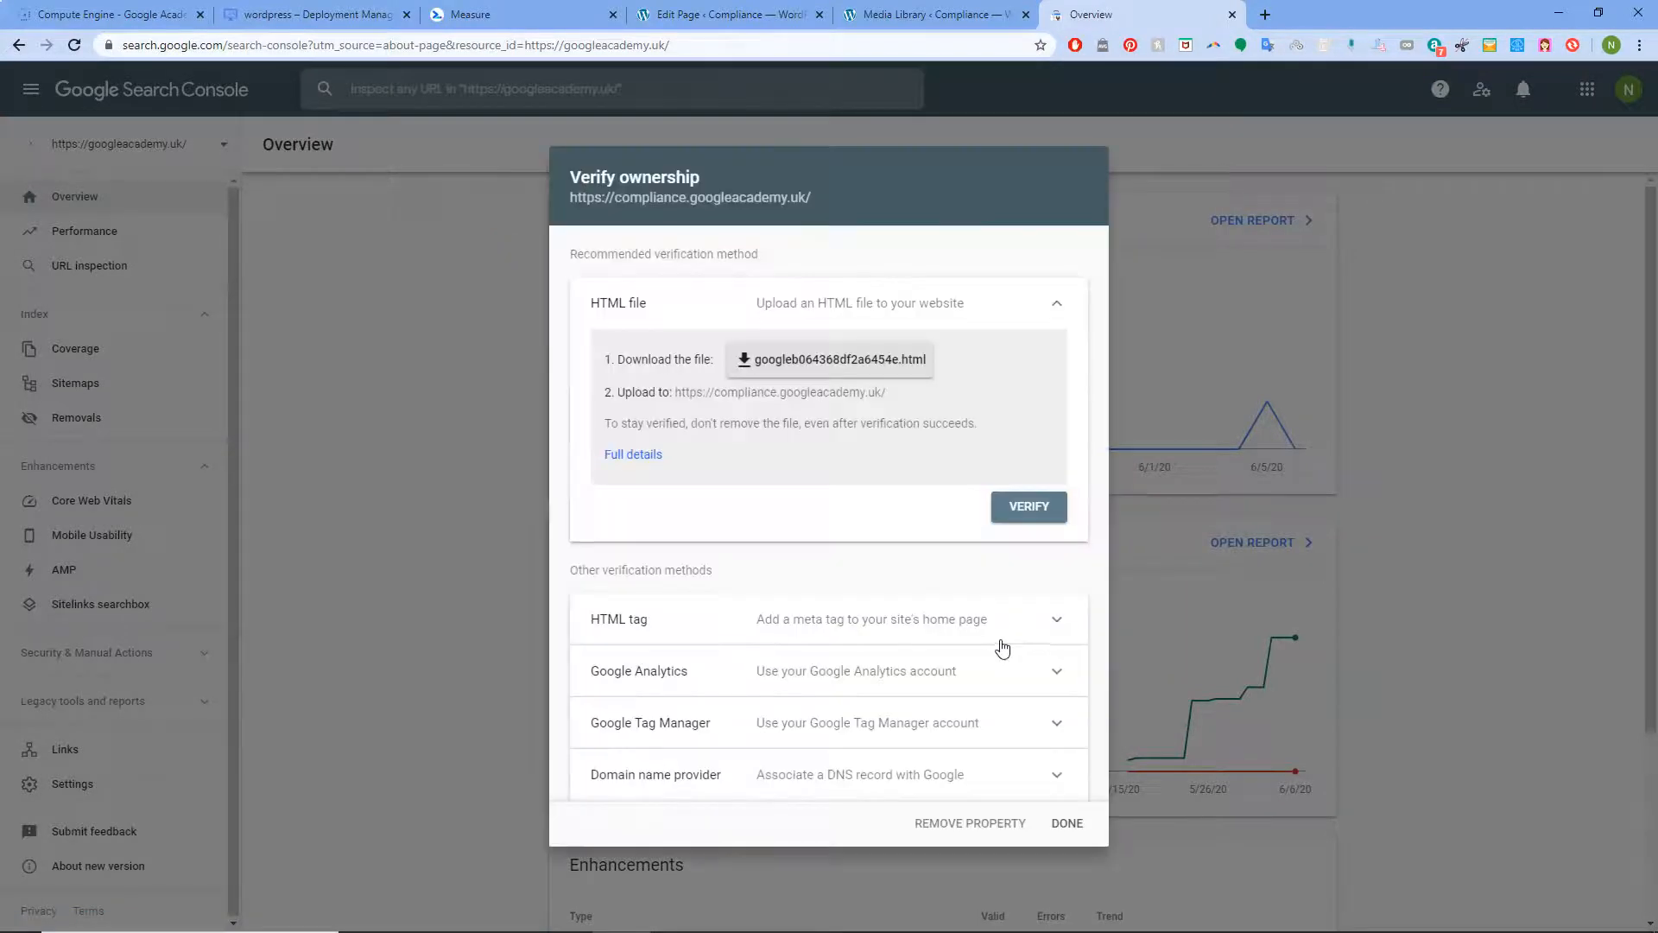
- Download the HTML verification file for the new property and bring FileZilla back as a maximized window
click(820, 366)
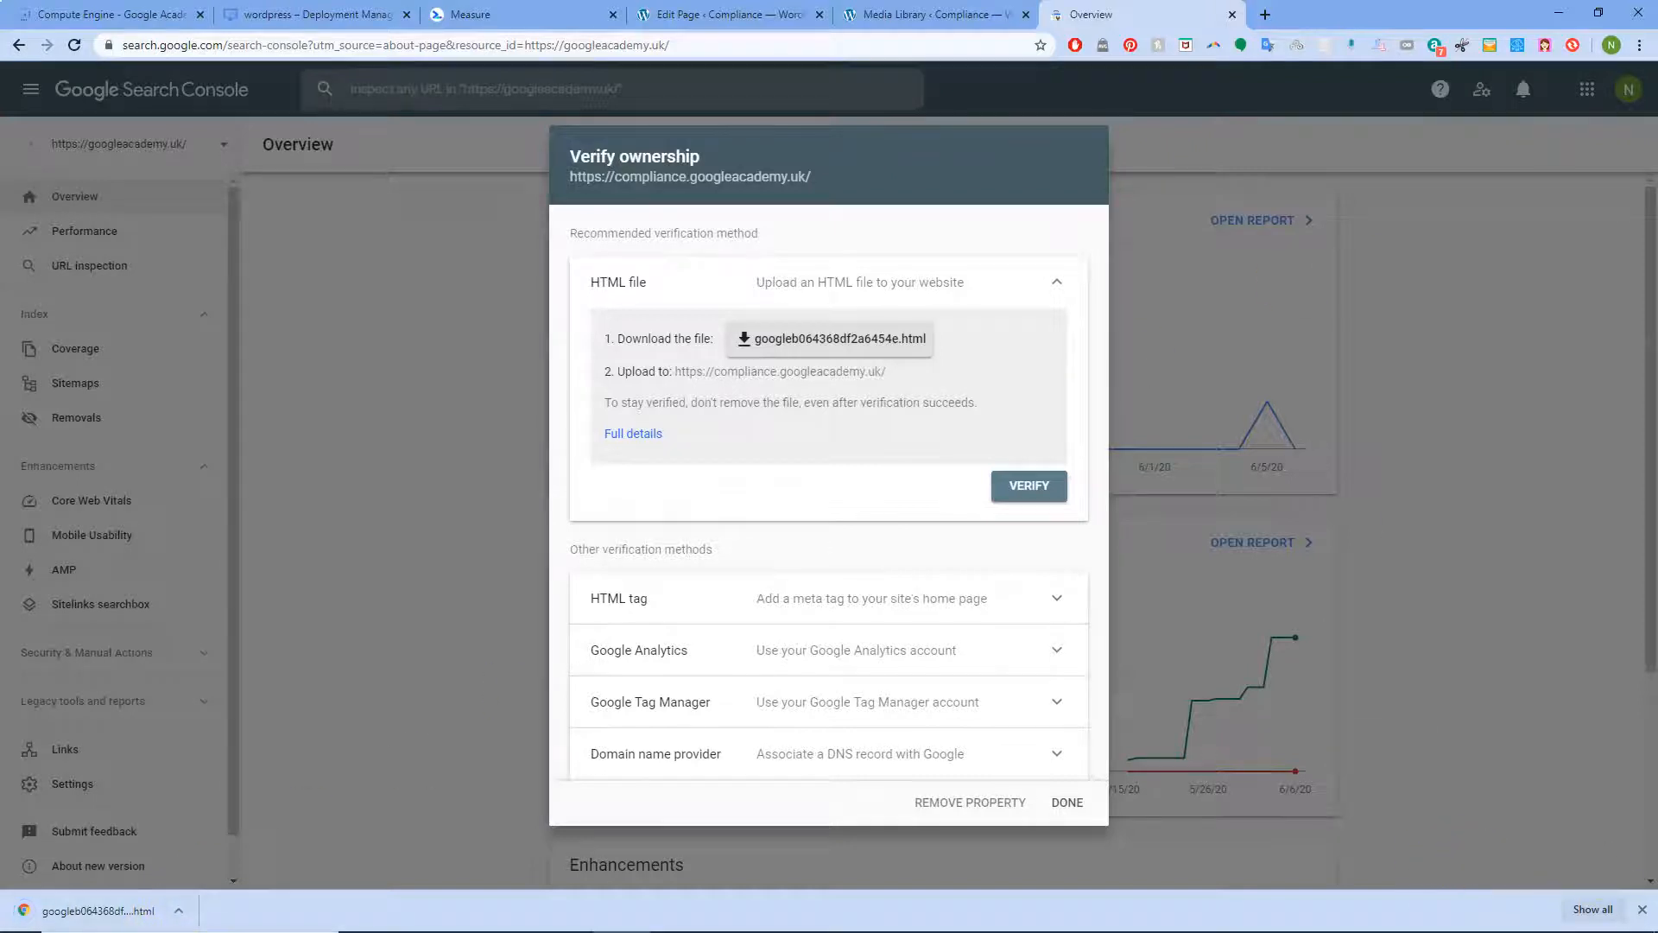
drag(1657, 230, 892, 0)
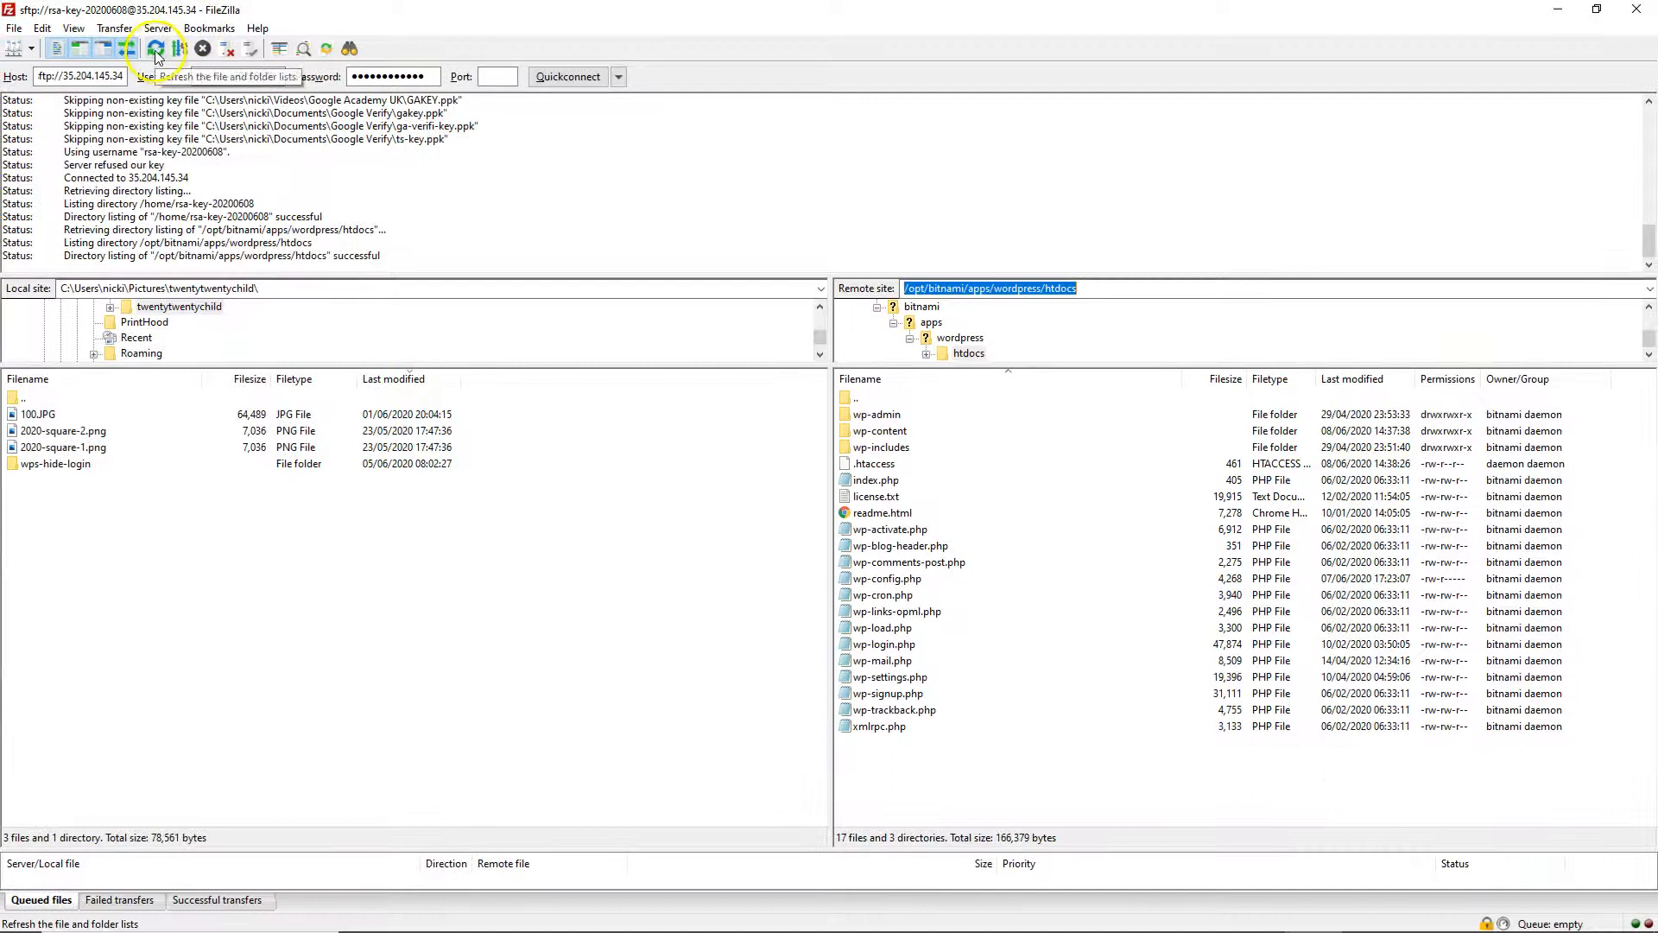
- Refresh the file lists, enlarge the local folder tree and open the local Downloads folder
click(155, 50)
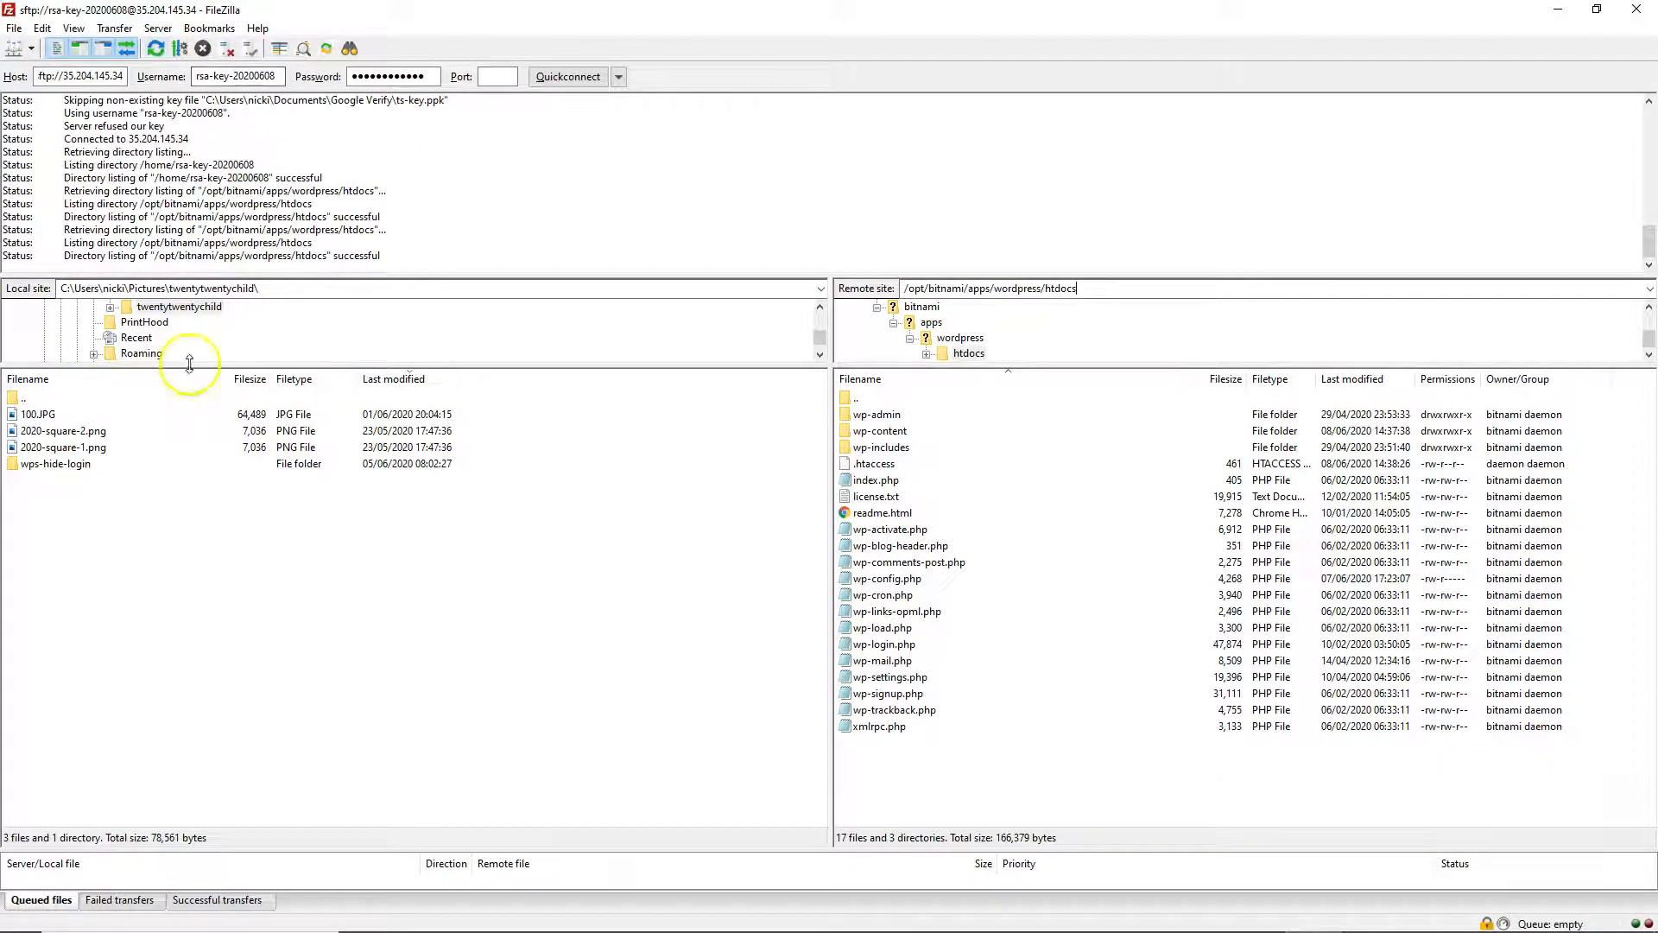
drag(298, 364, 290, 615)
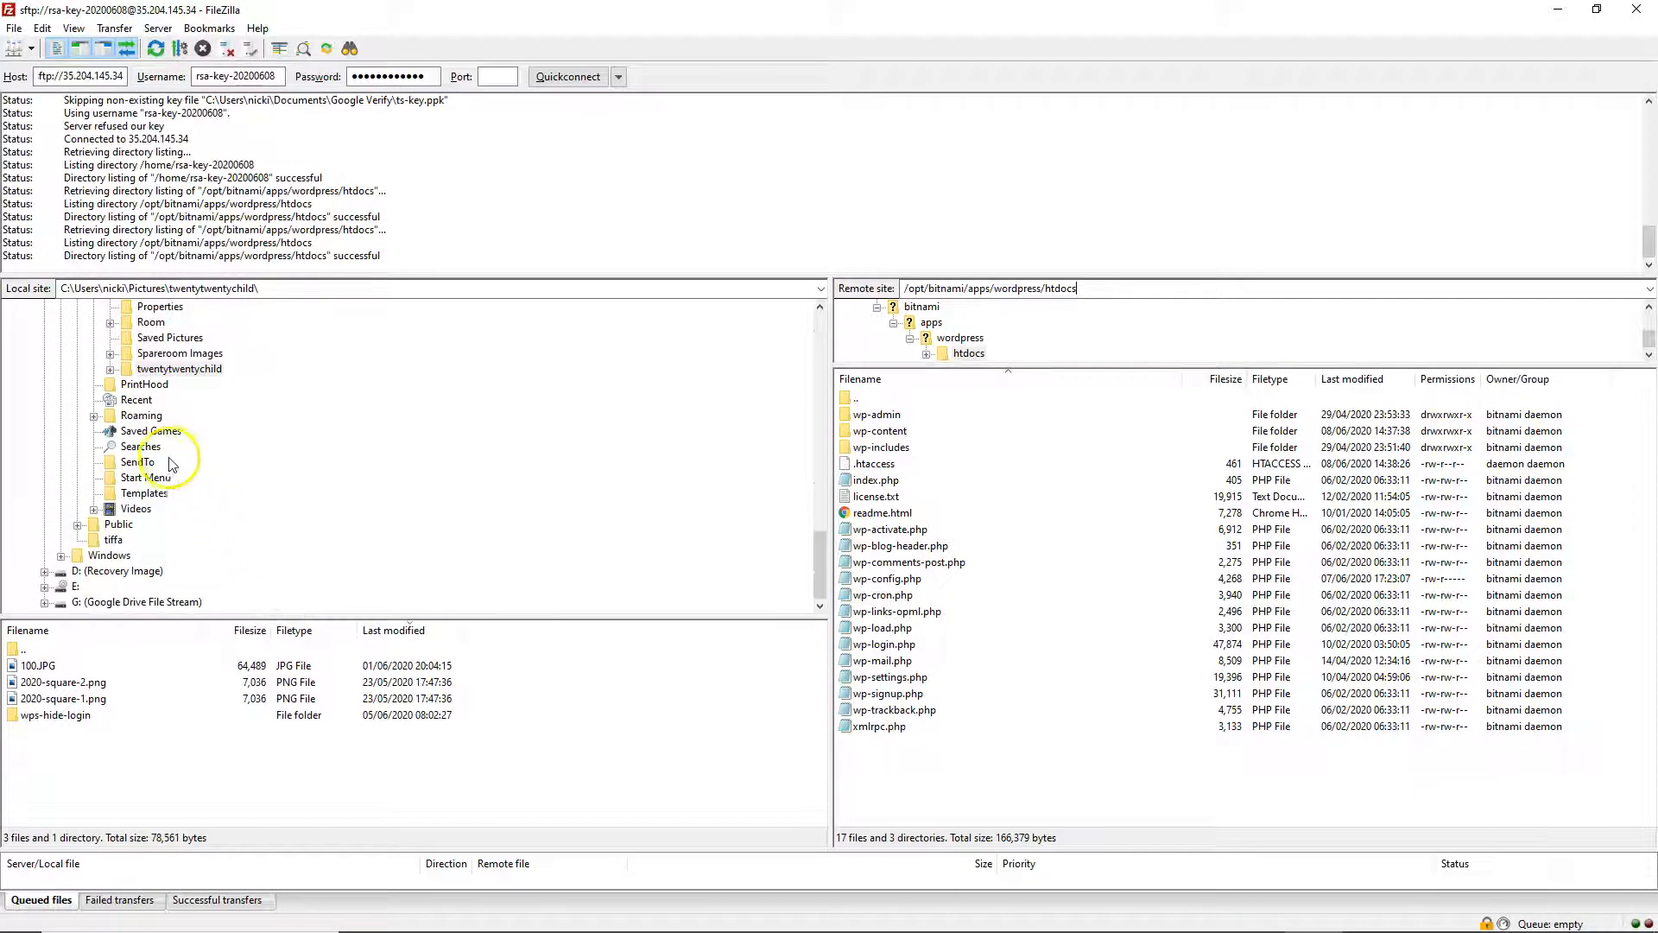
scroll(176, 457, up, 2)
scroll(176, 459, up, 7)
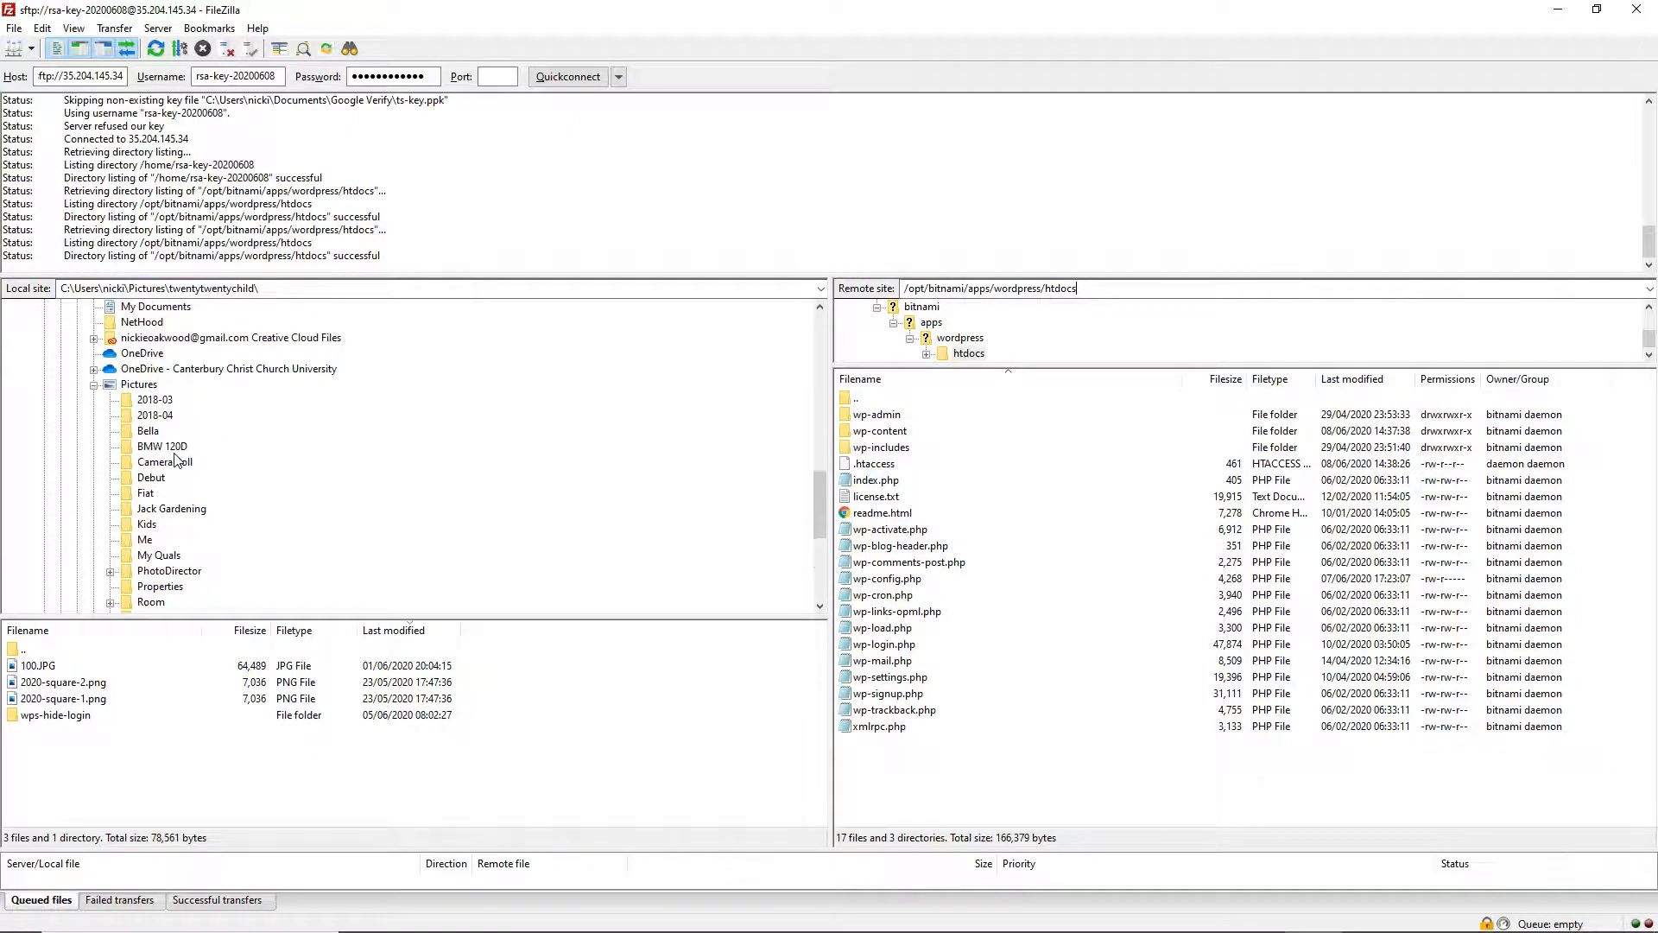
scroll(184, 453, up, 4)
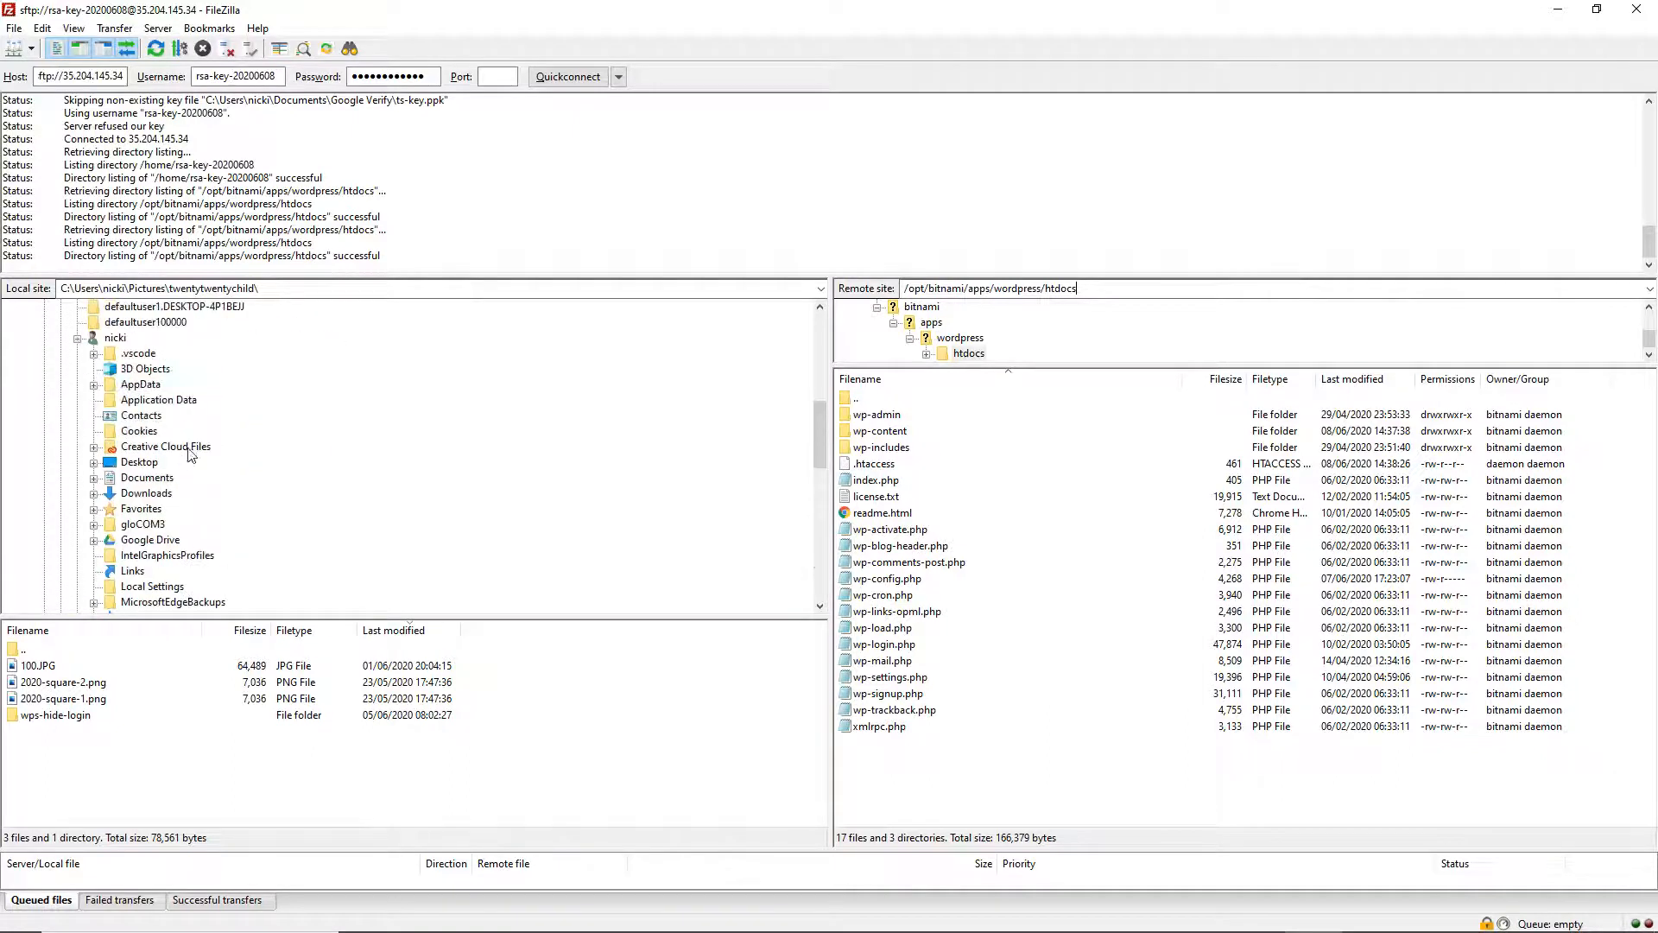
click(210, 449)
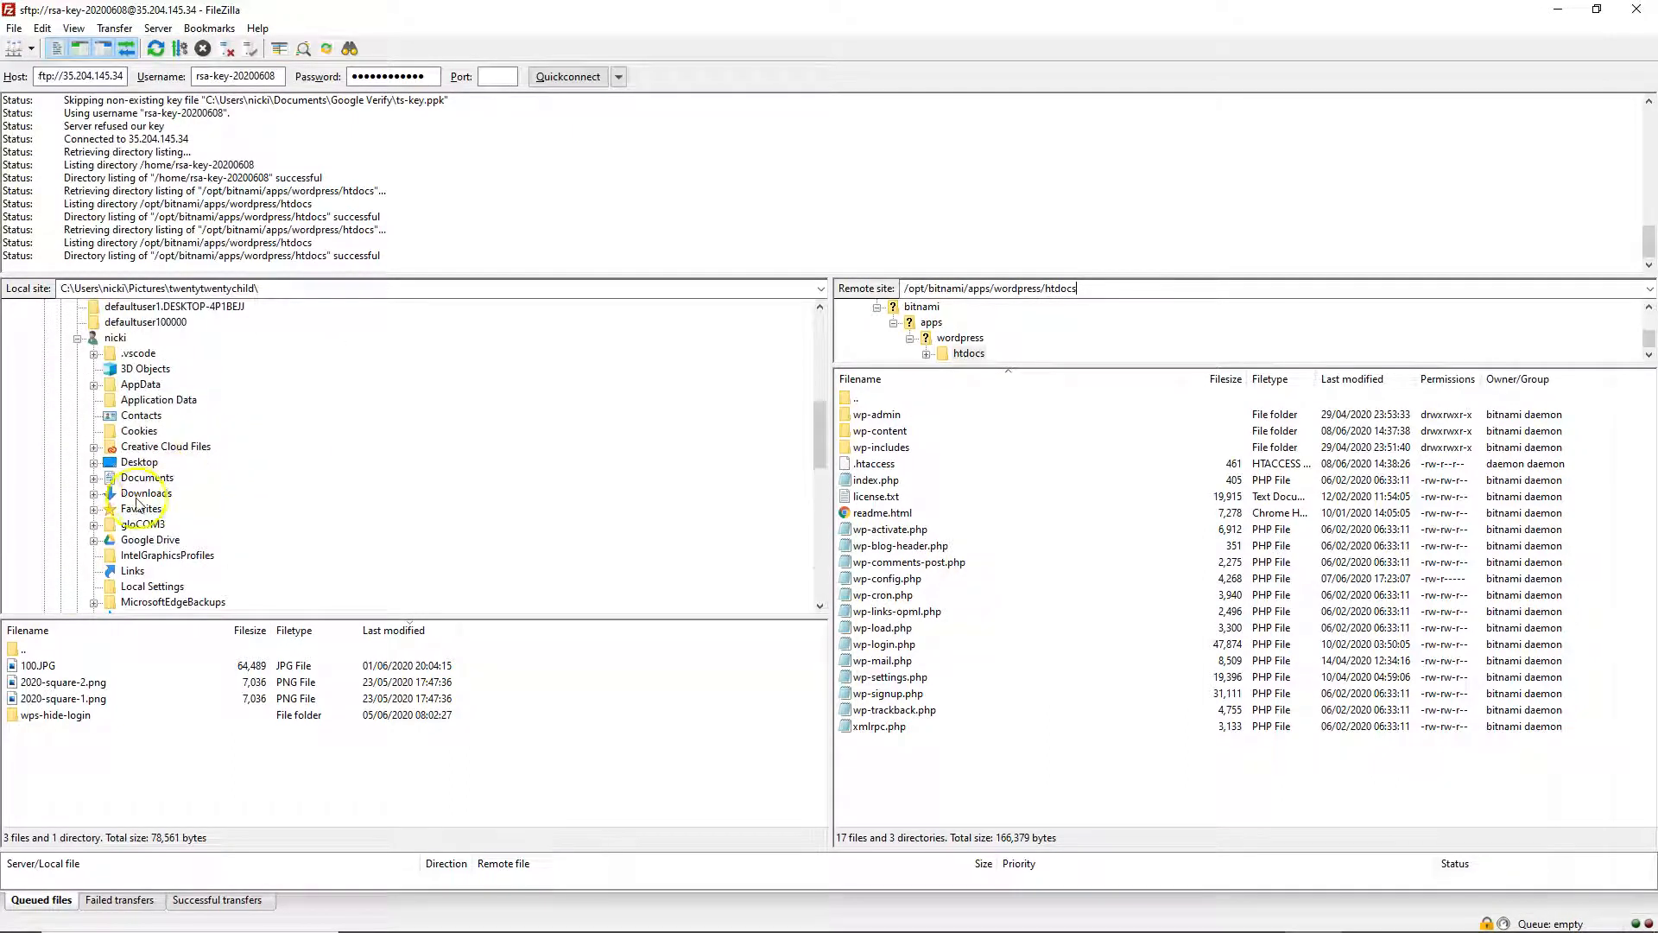
click(94, 495)
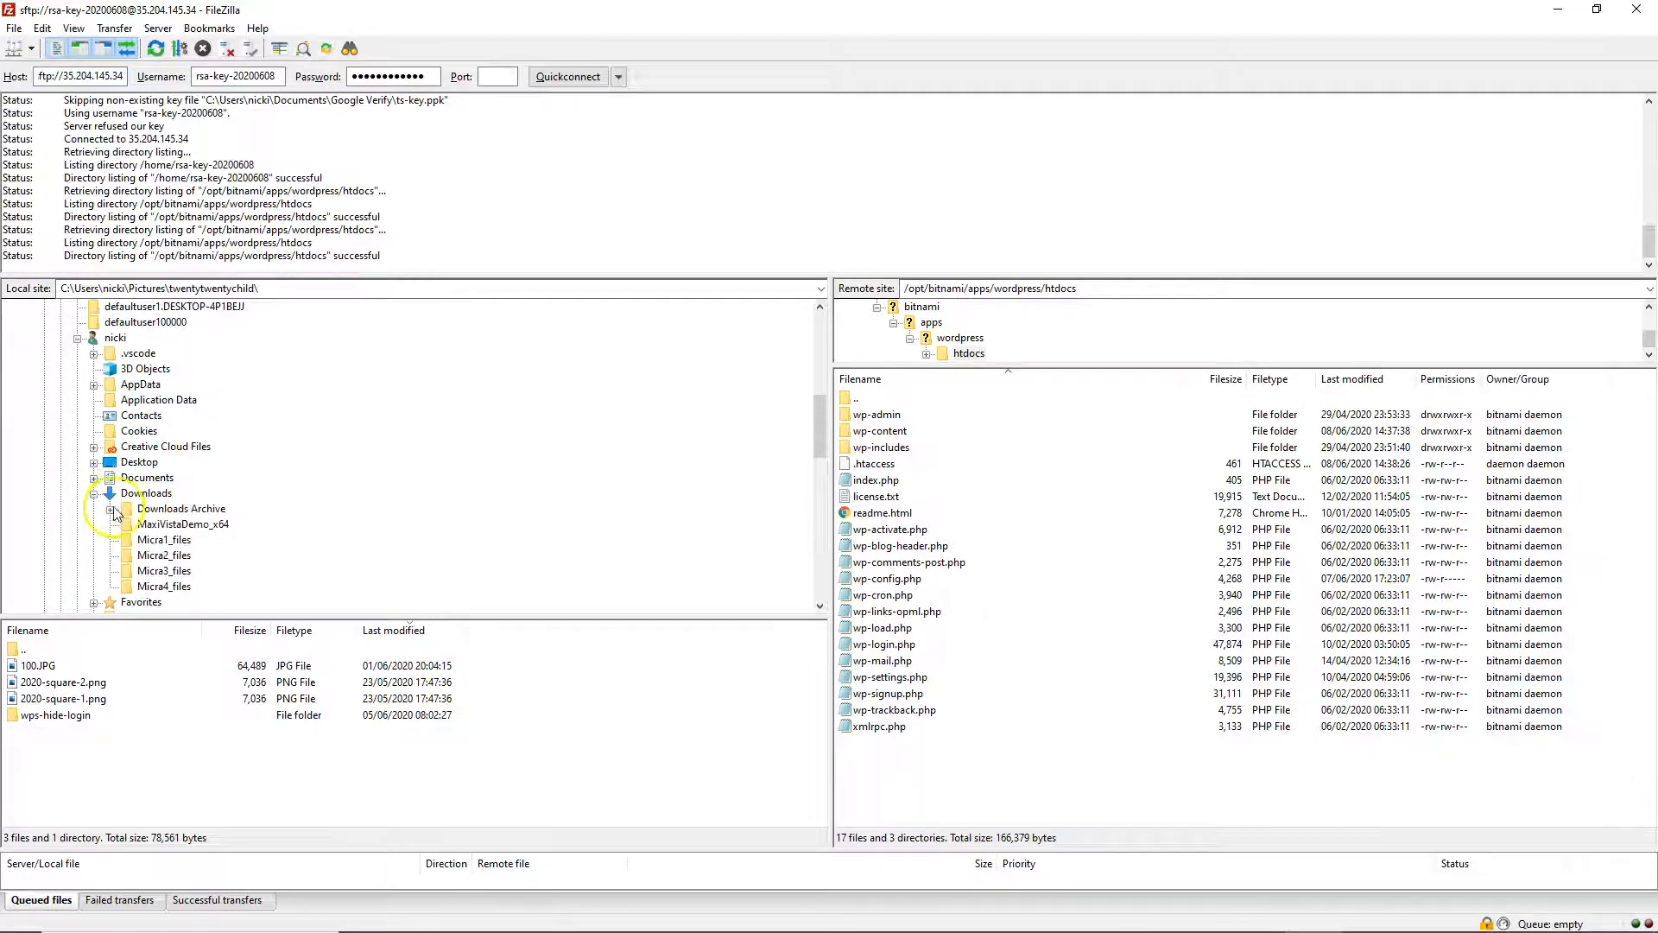
scroll(174, 519, down, 1)
click(155, 449)
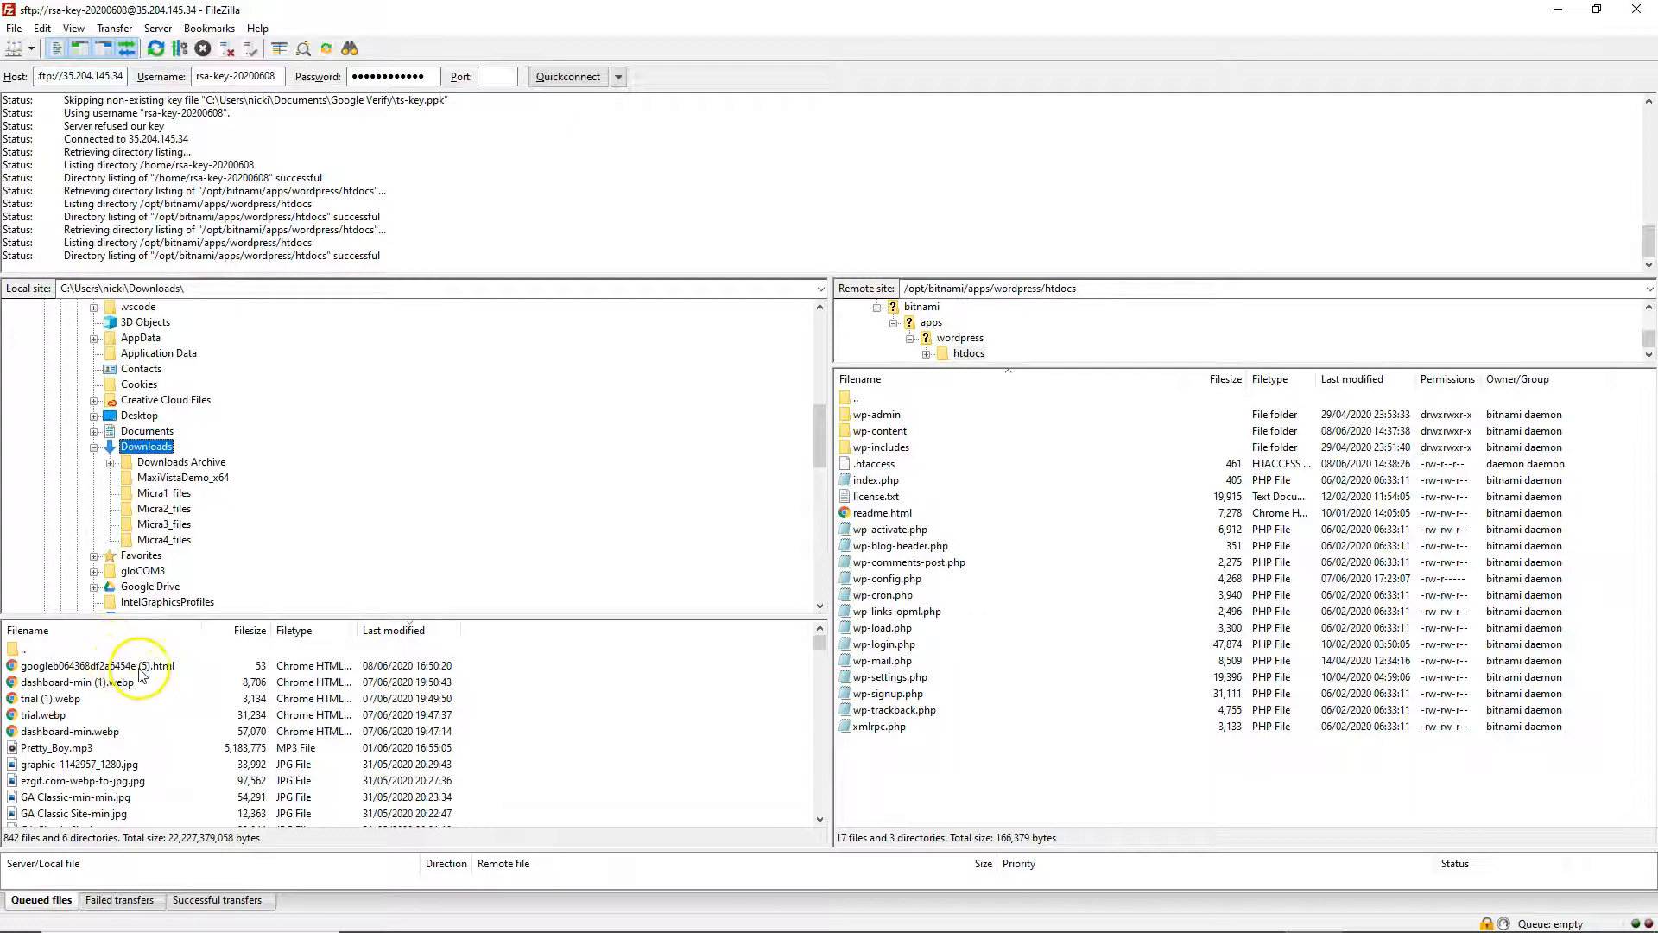
- Try to rename the newest verification HTML file in Downloads by removing the " (5)" suffix from its name
right_click(138, 668)
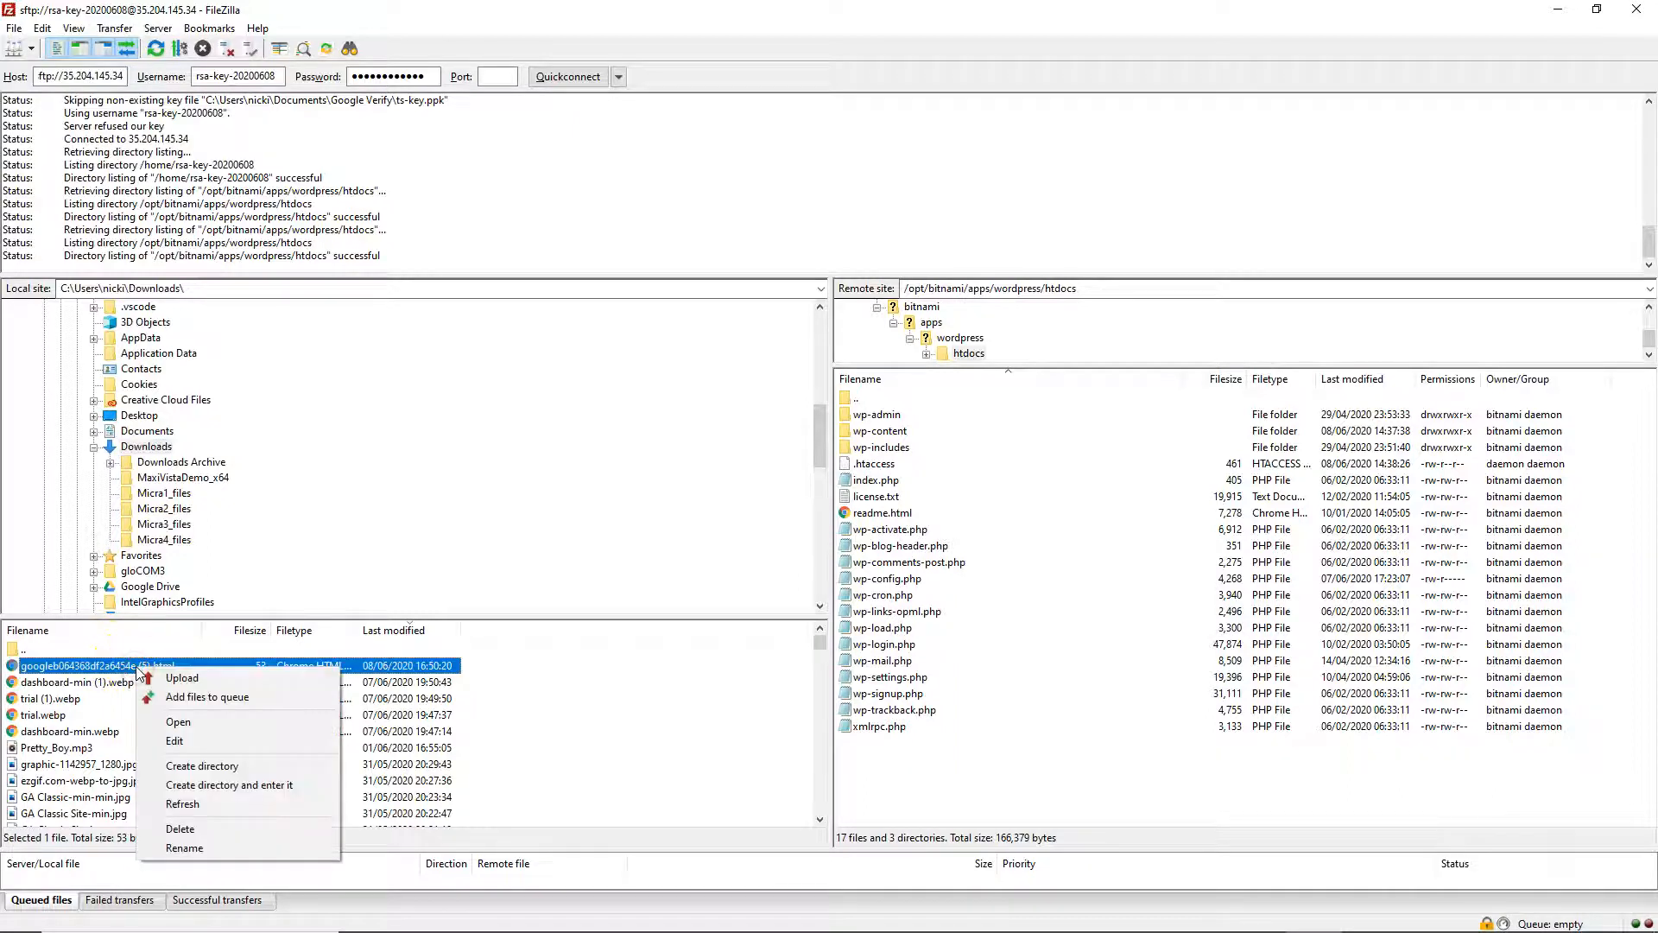
click(189, 847)
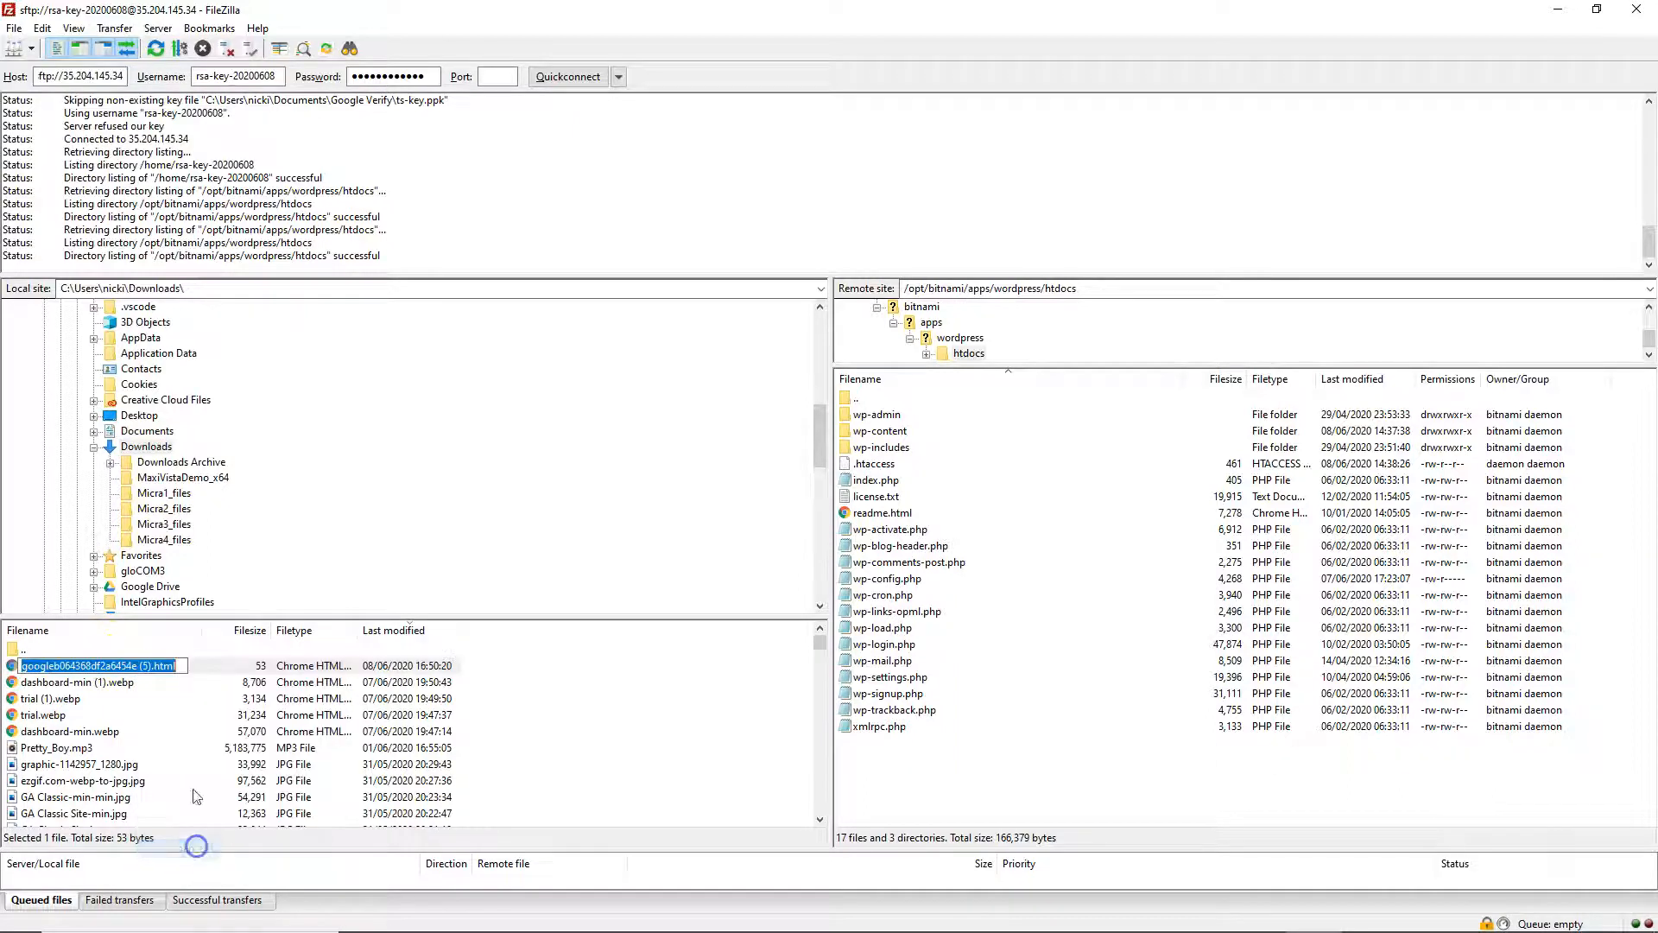
click(154, 665)
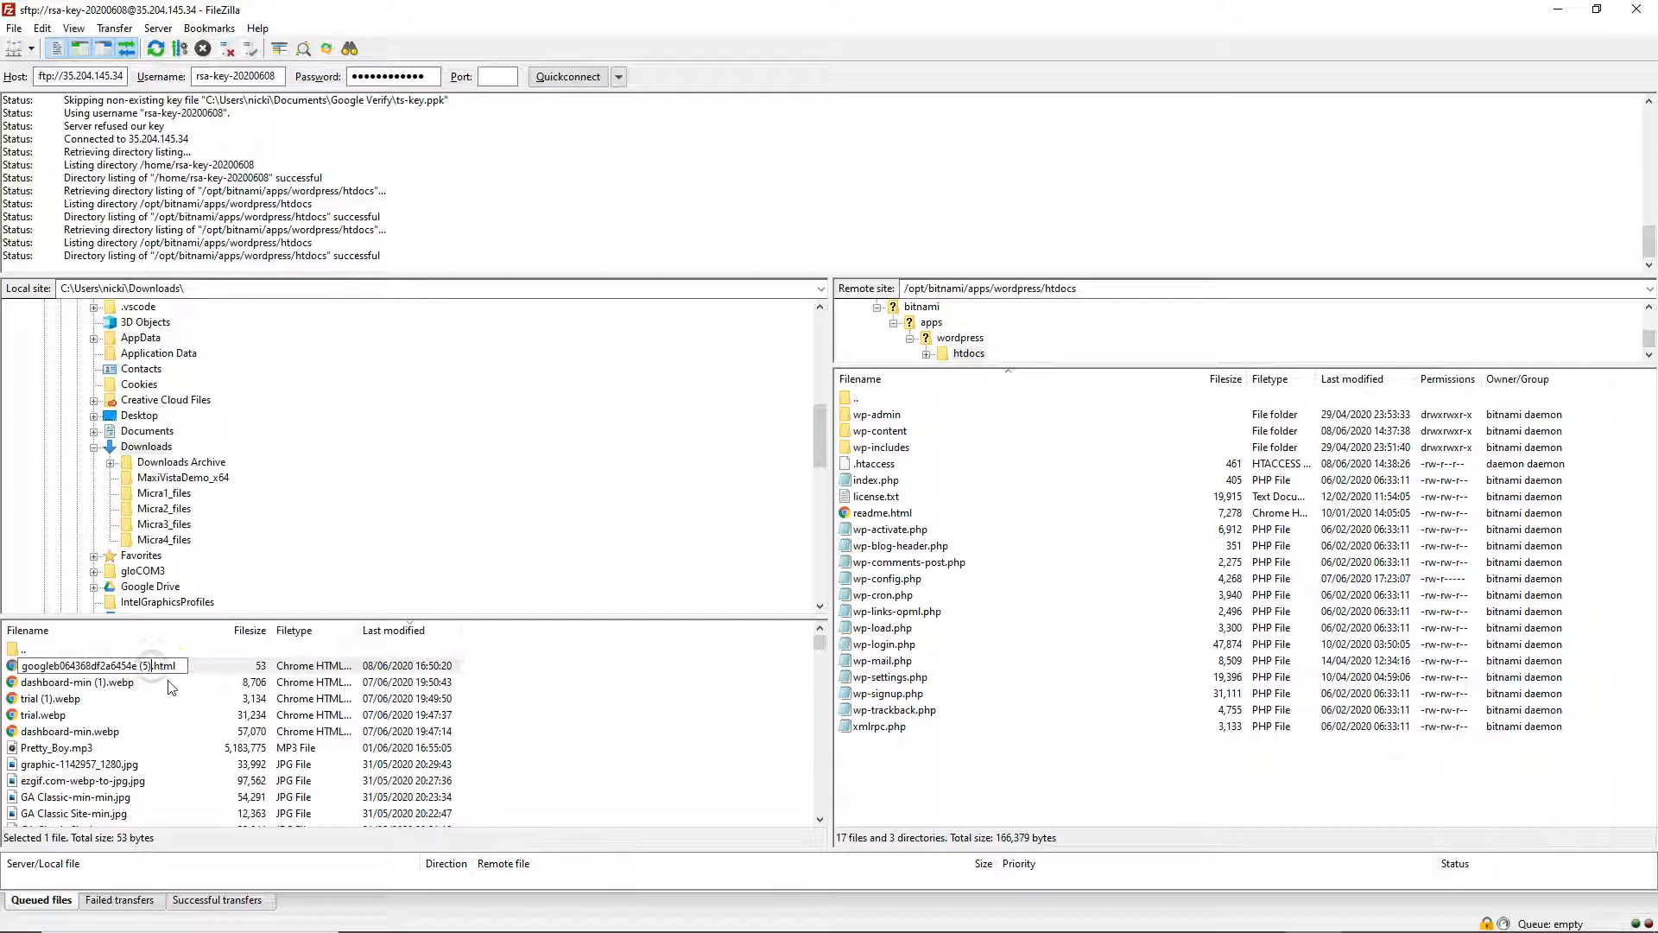
key(BackSpace)
key(BackSpace)
key(BackSpace)
click(10, 667)
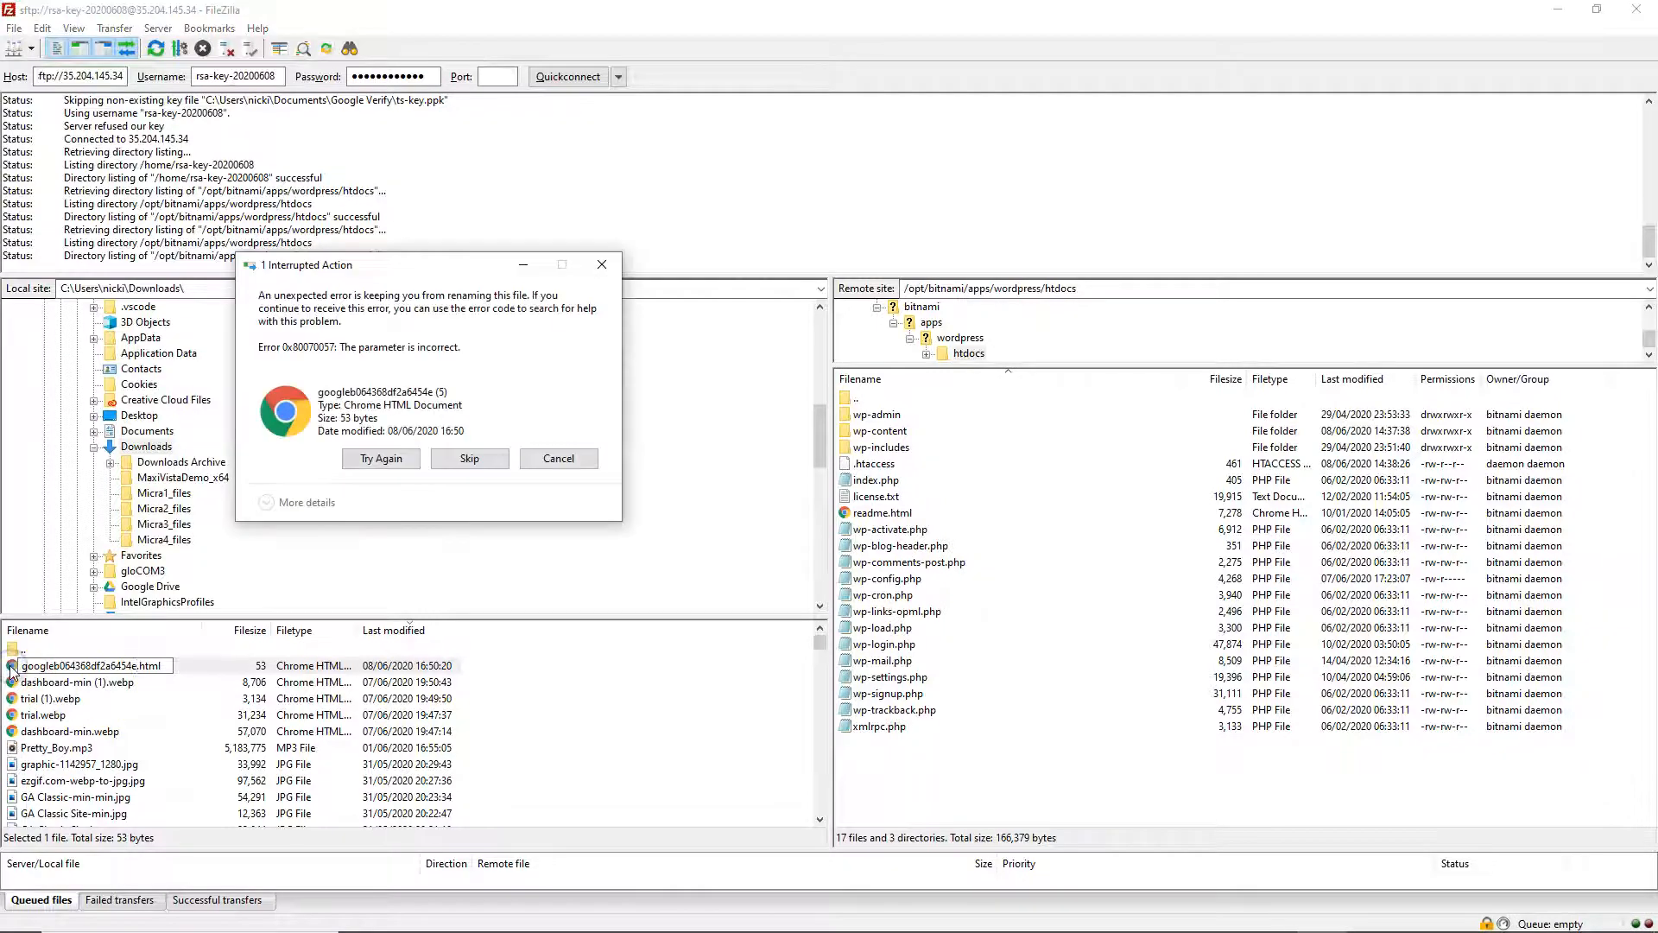
click(555, 462)
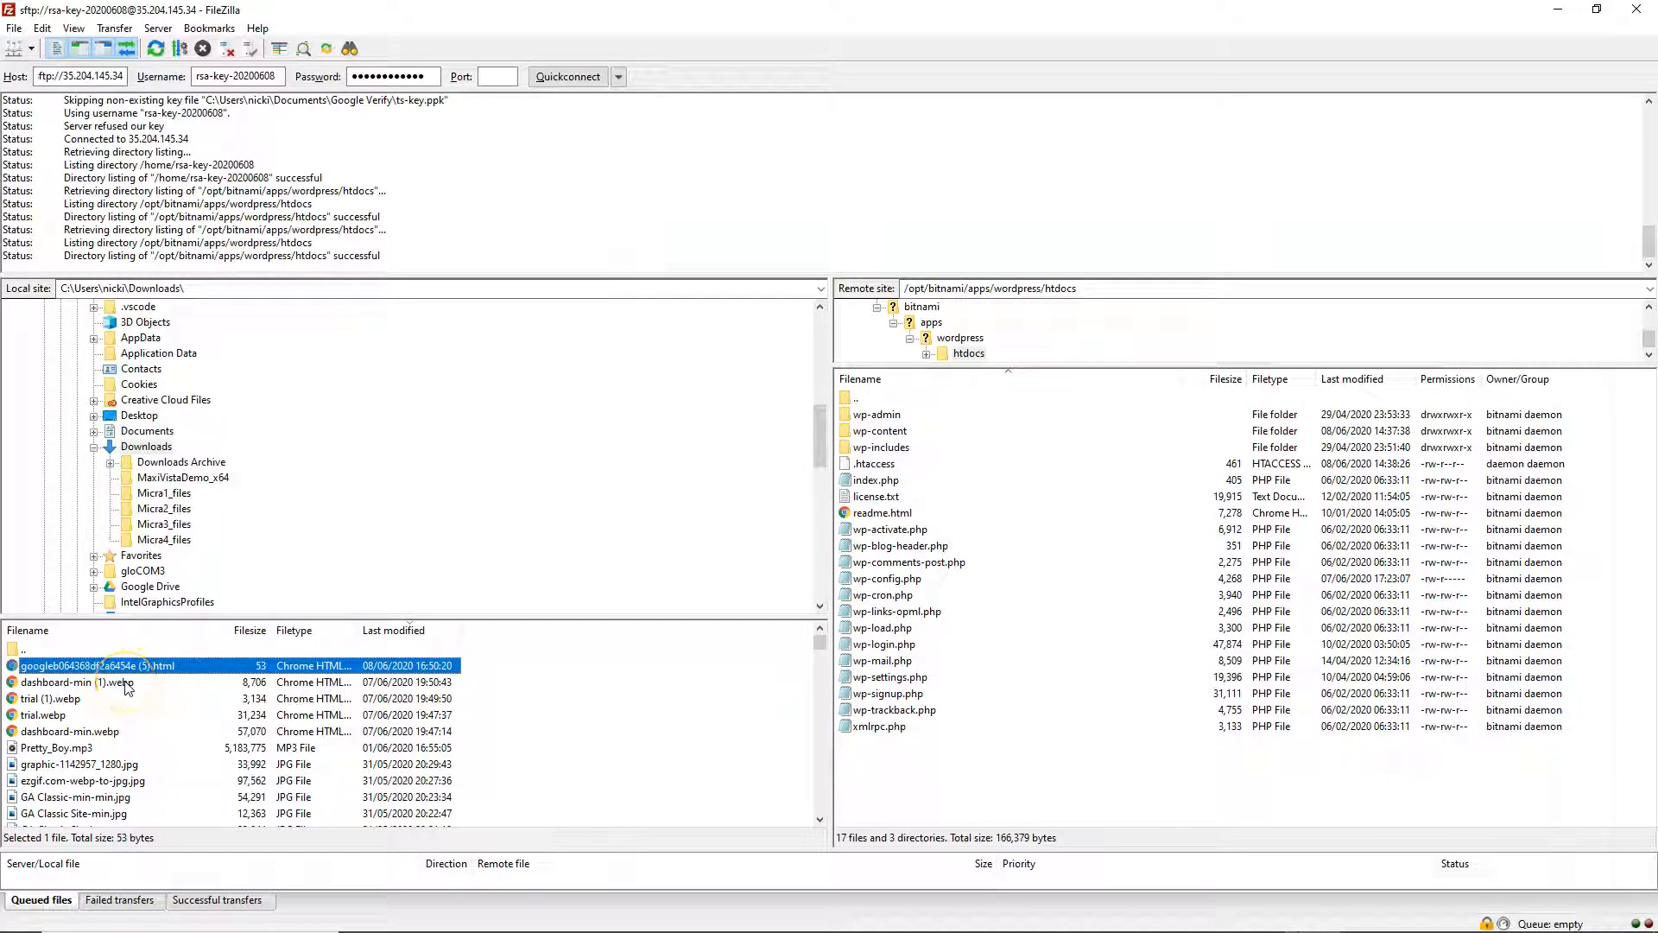
- Try to upload the verification HTML file from the local Site Images folder to the remote htdocs folder
key(Page_Down)
key(Page_Down)
key(alt+space)
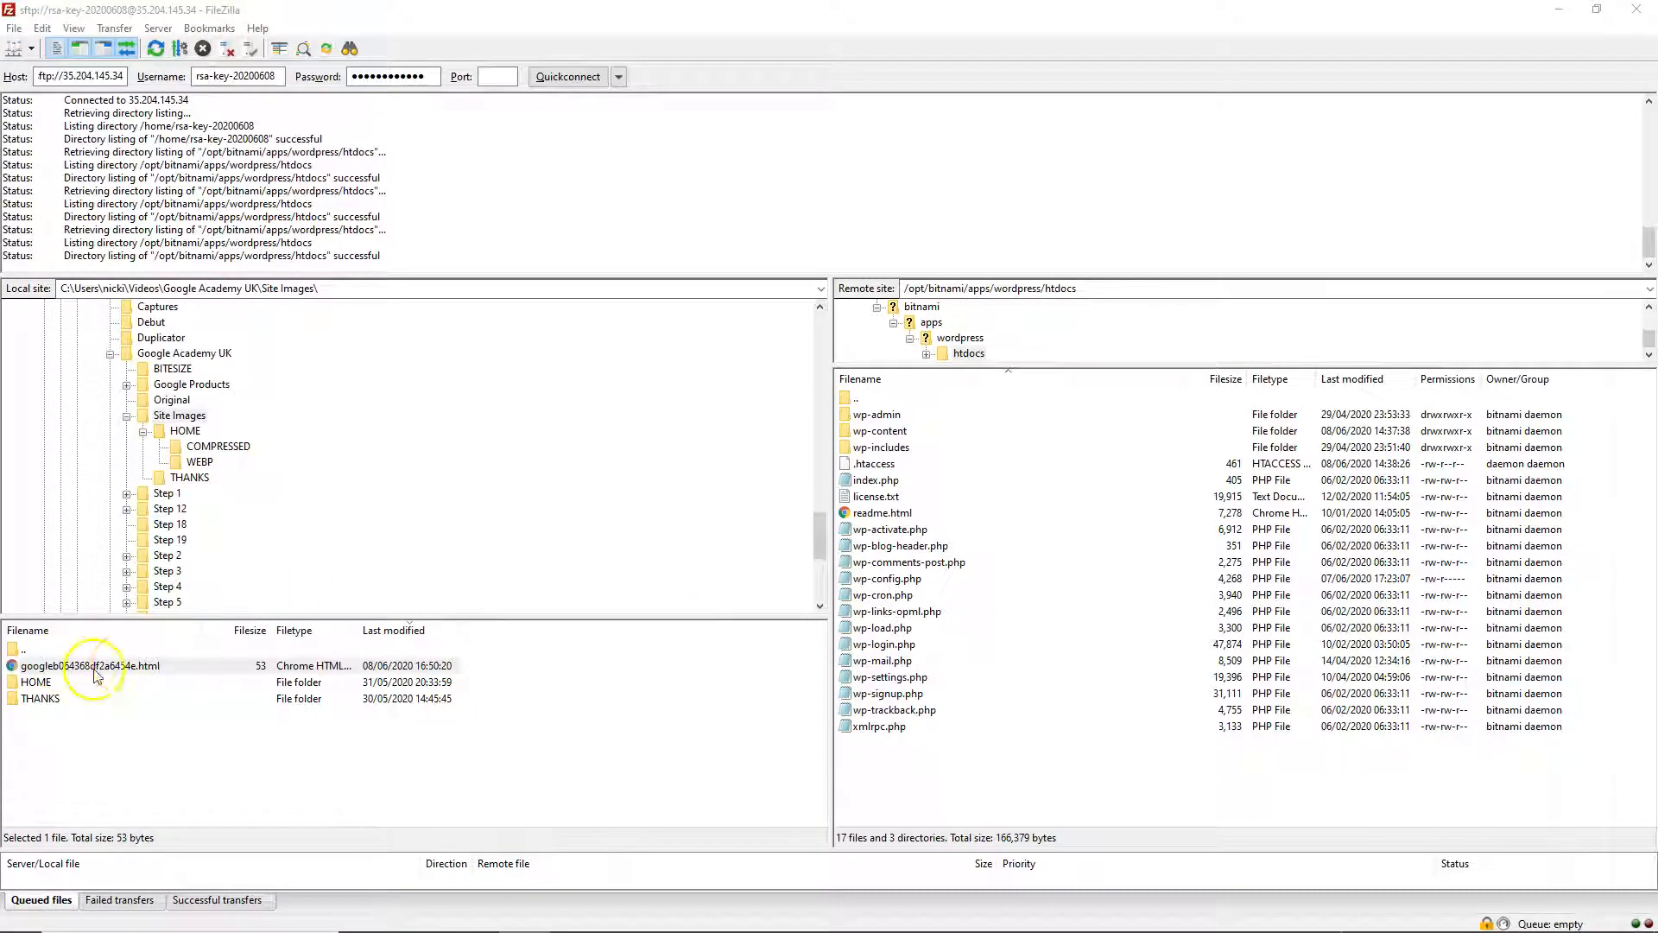
click(69, 668)
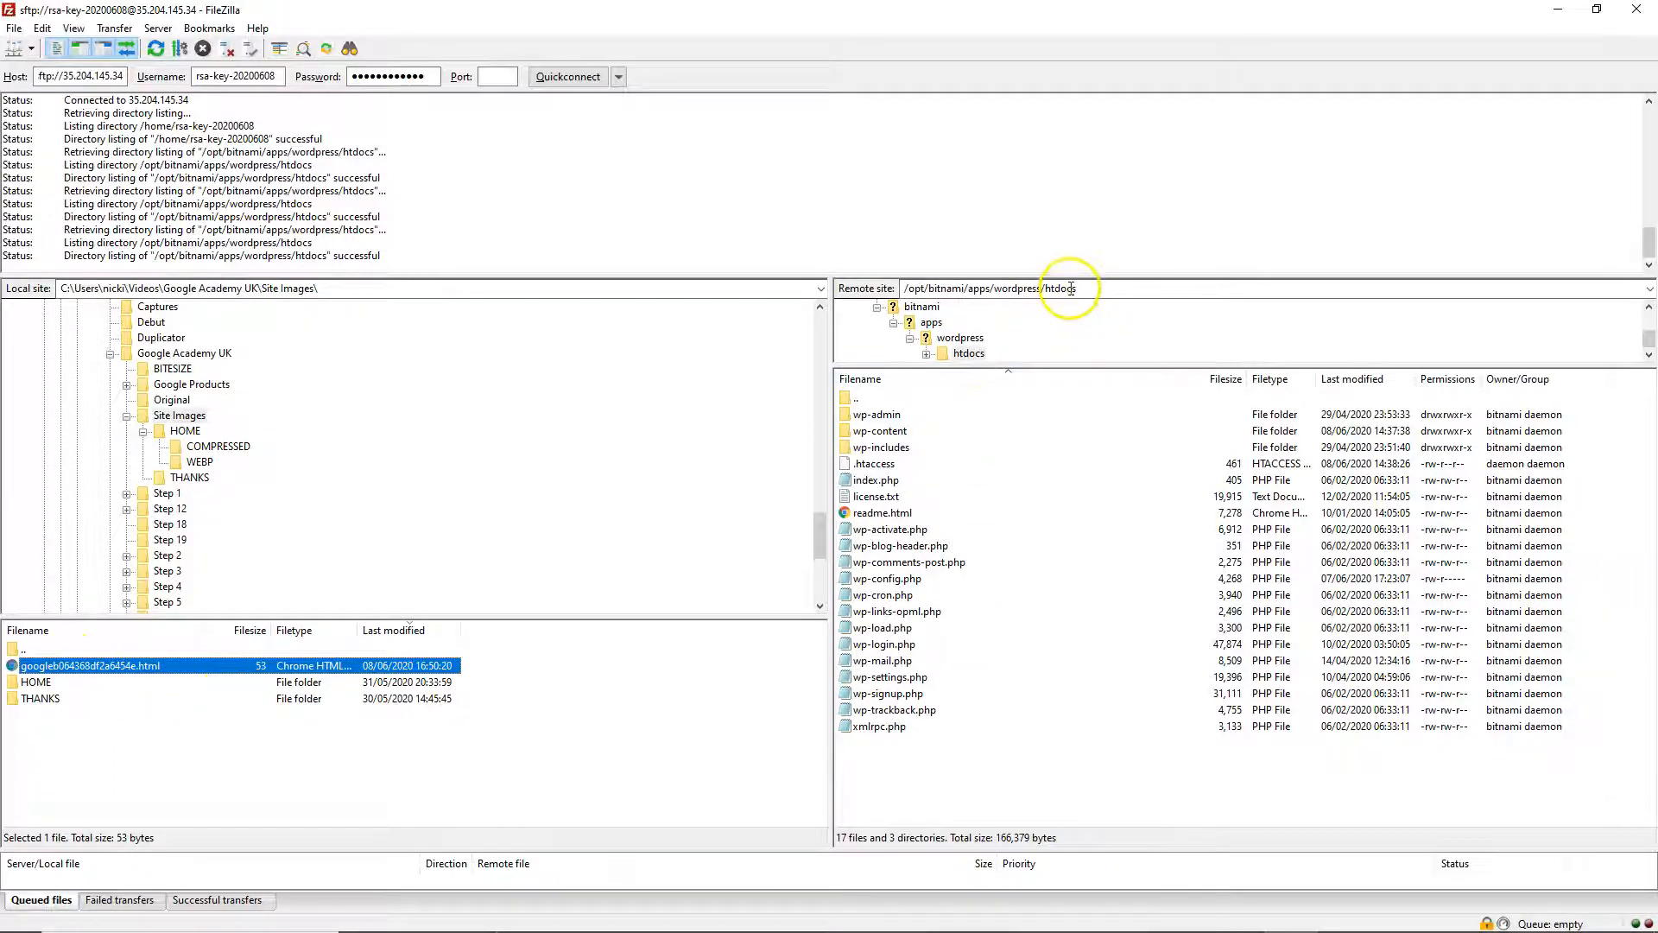
right_click(78, 667)
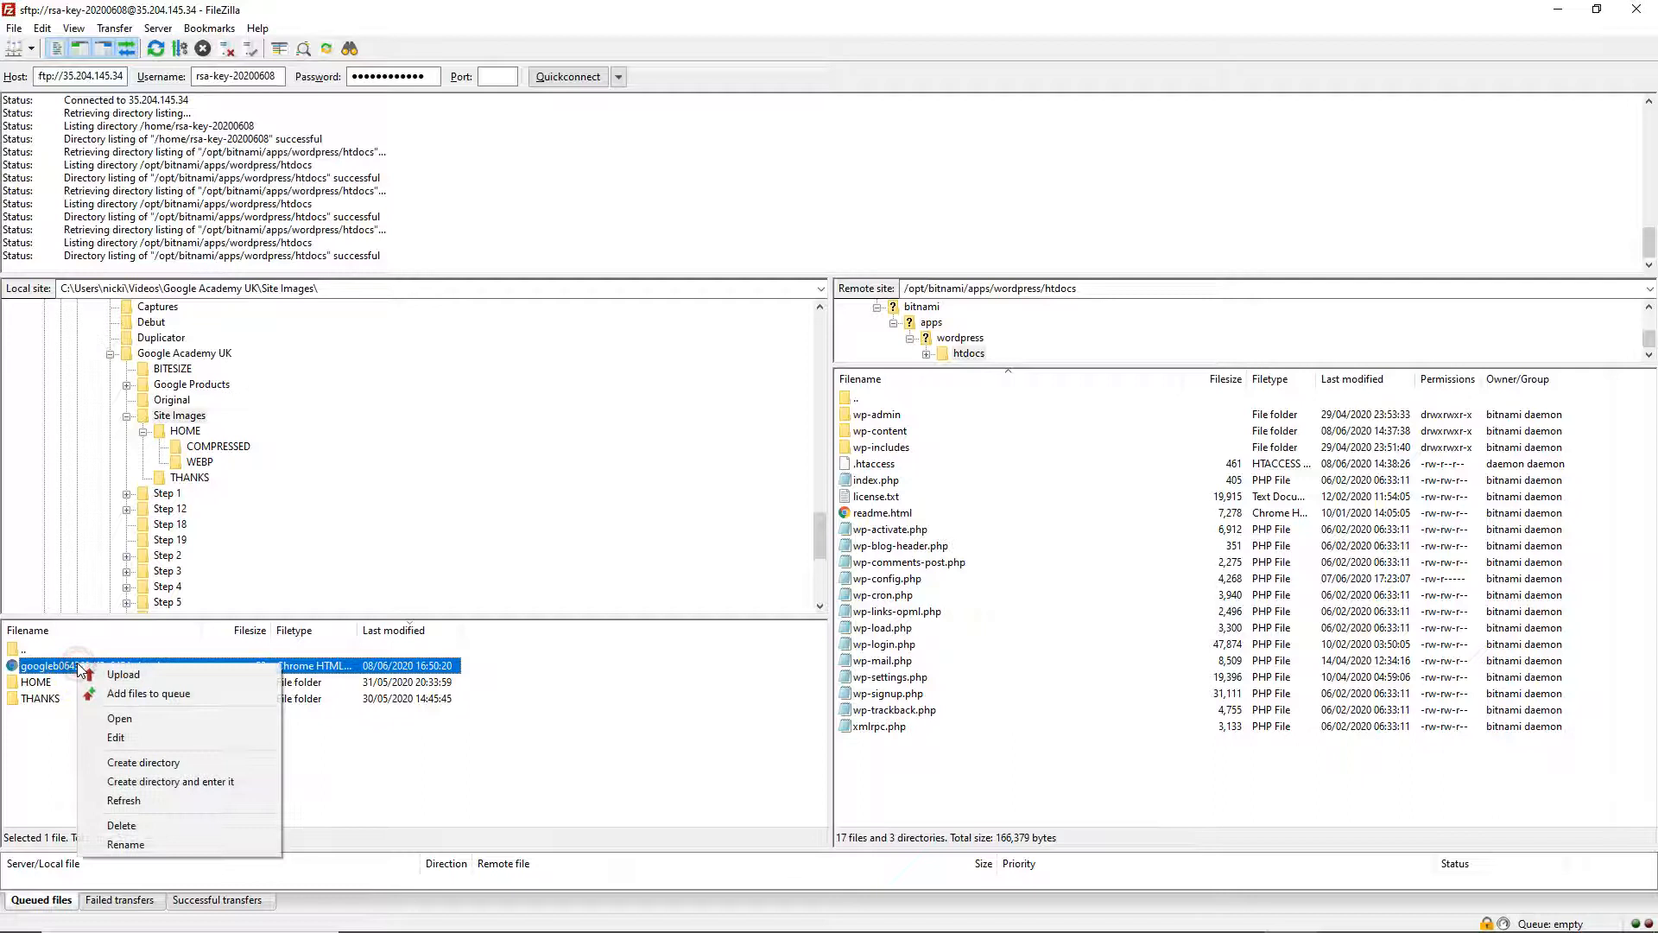
click(126, 676)
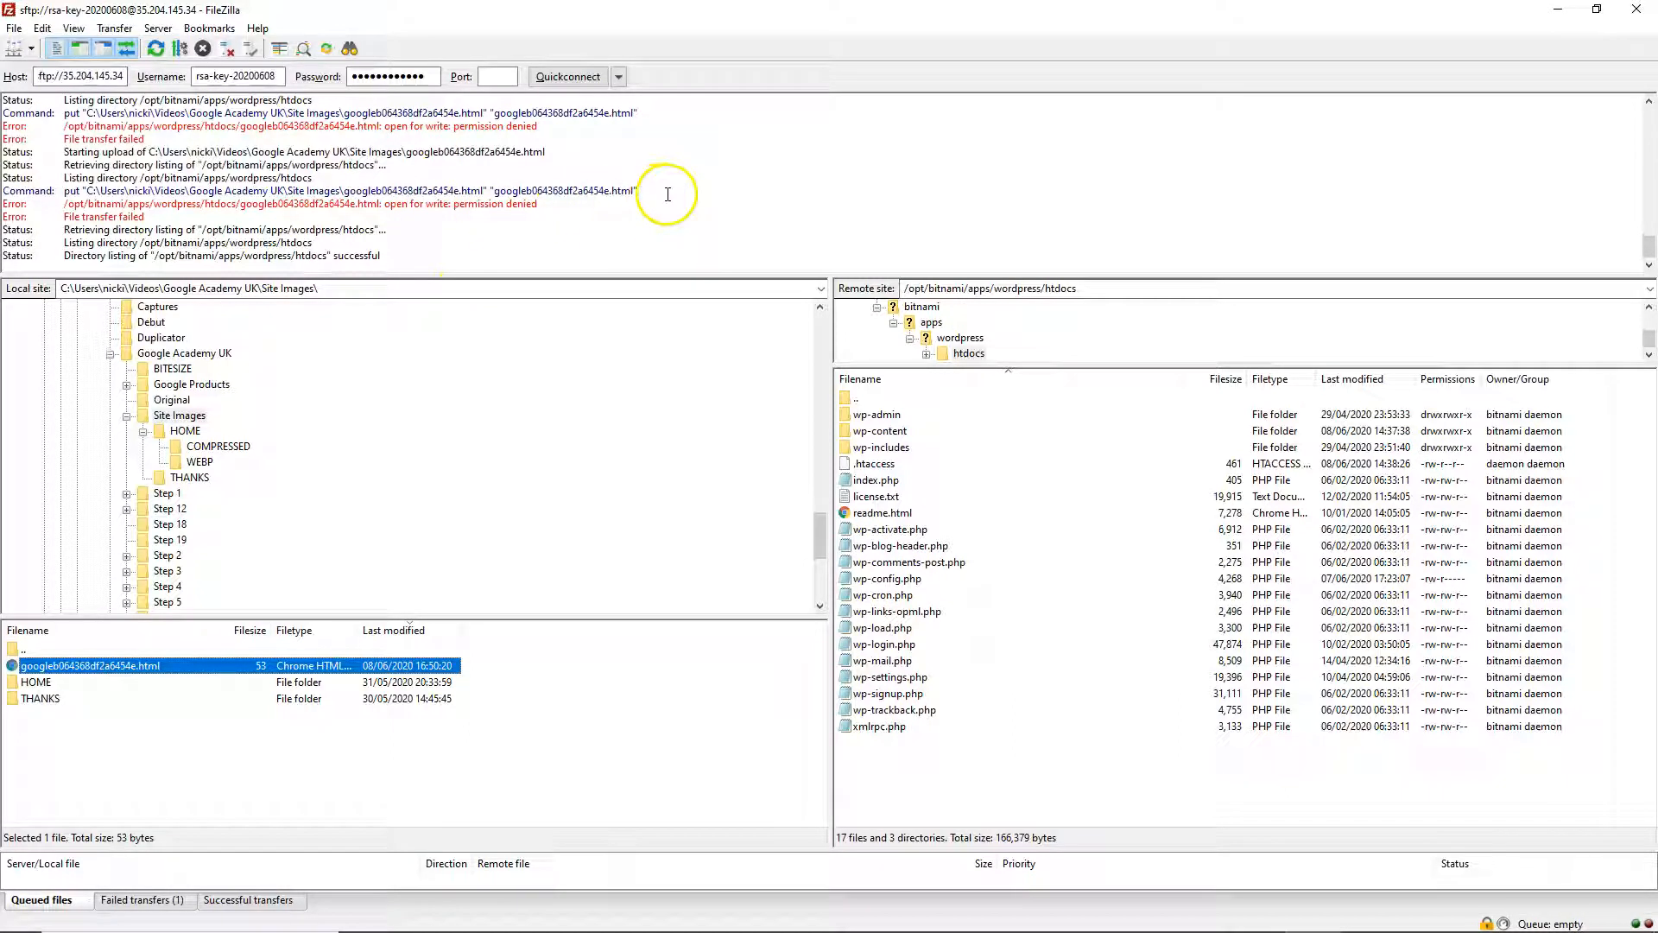
- Switch to the browser and open an SSH session from the compliance WordPress deployment page
click(1557, 10)
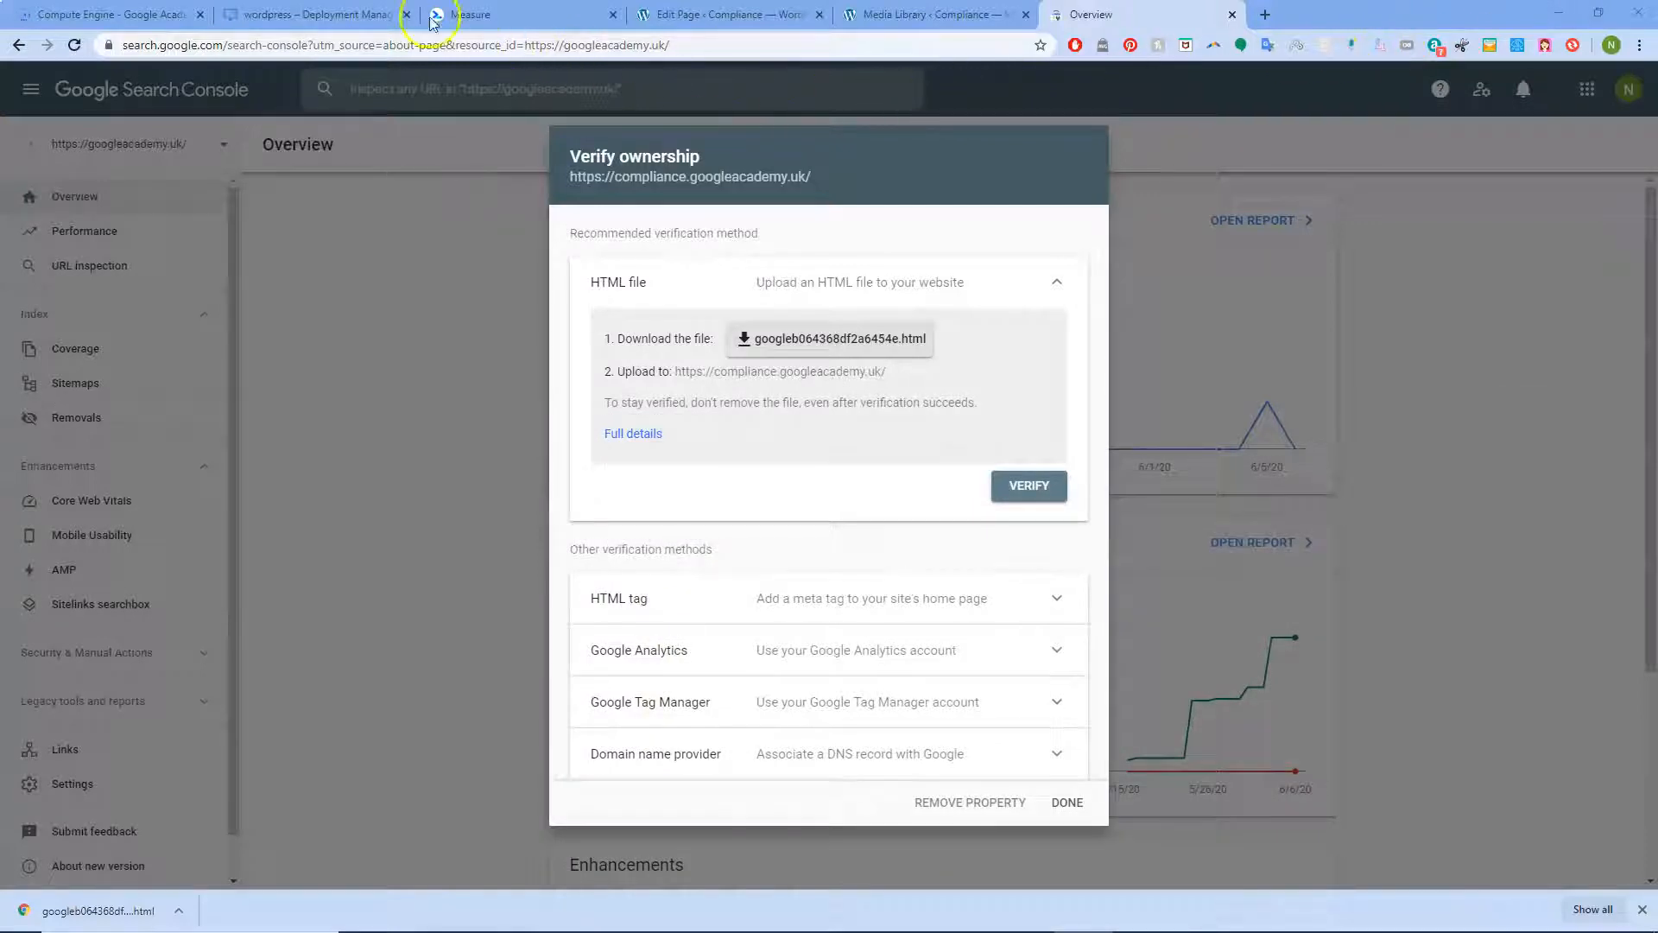
click(285, 14)
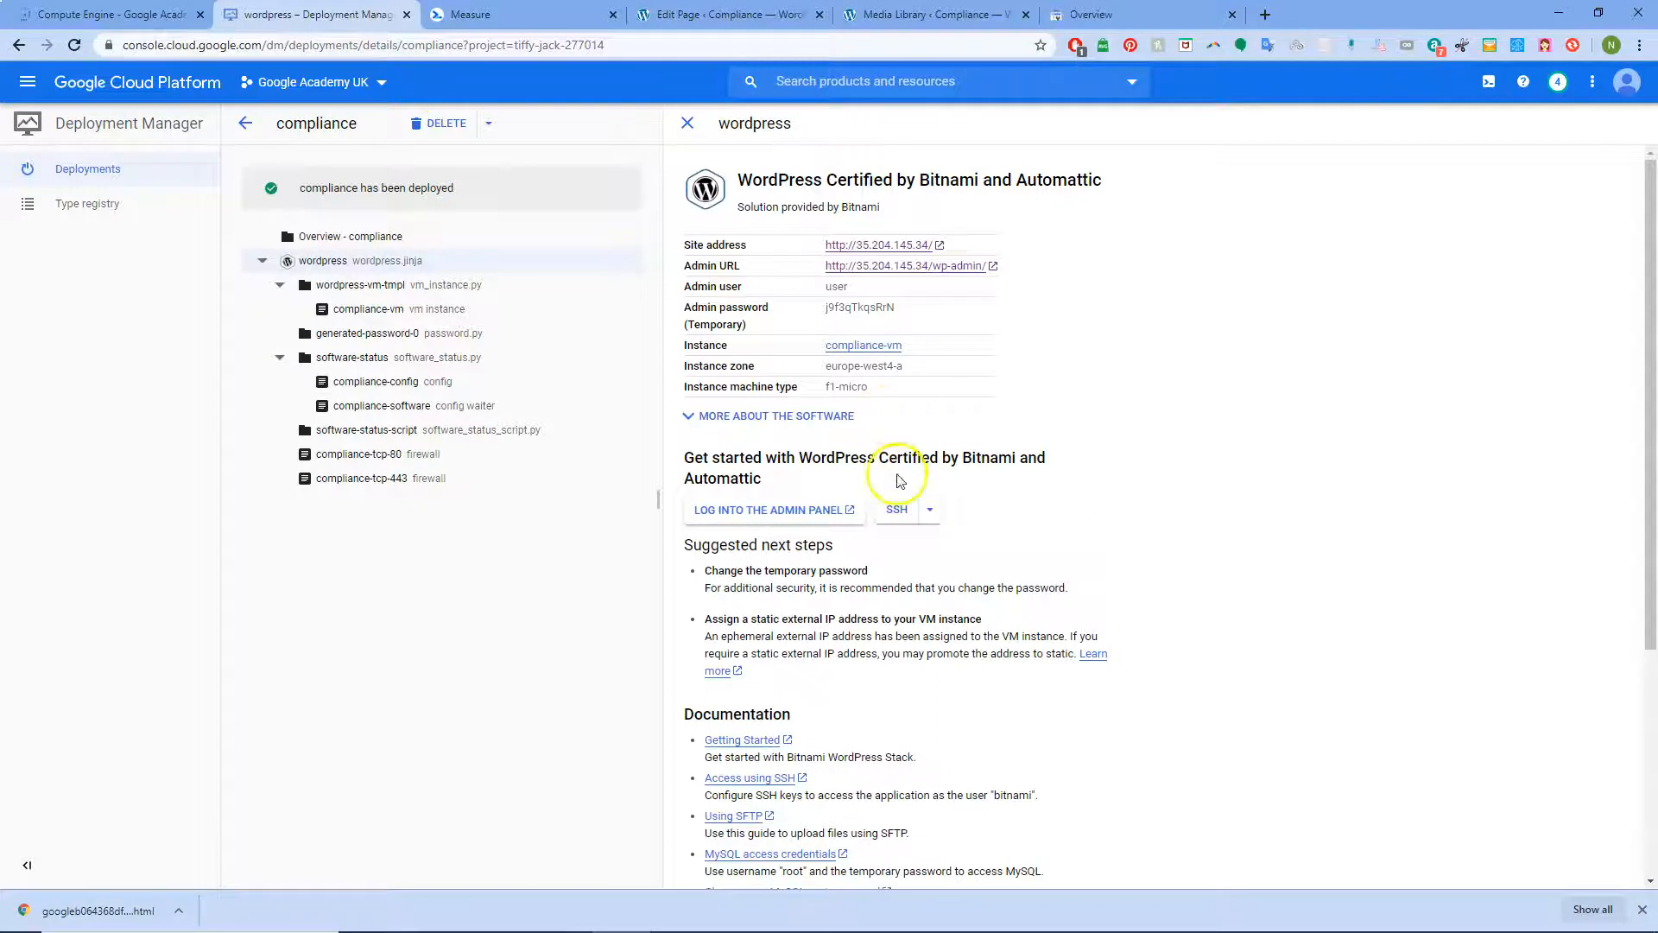
click(897, 509)
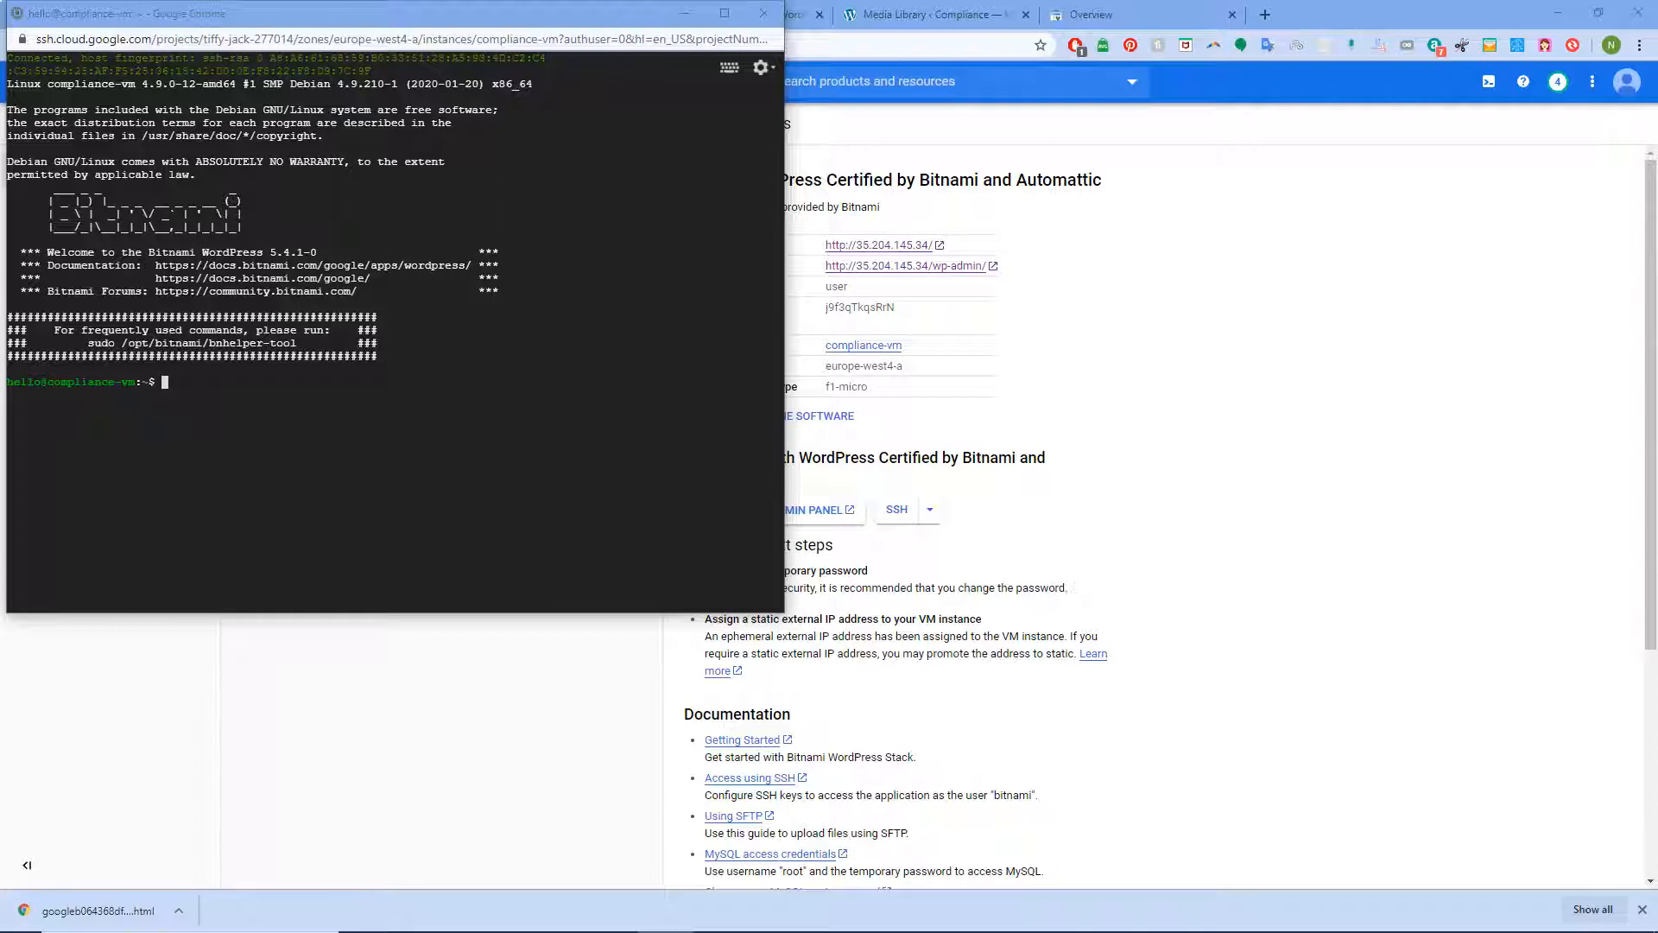
click(226, 400)
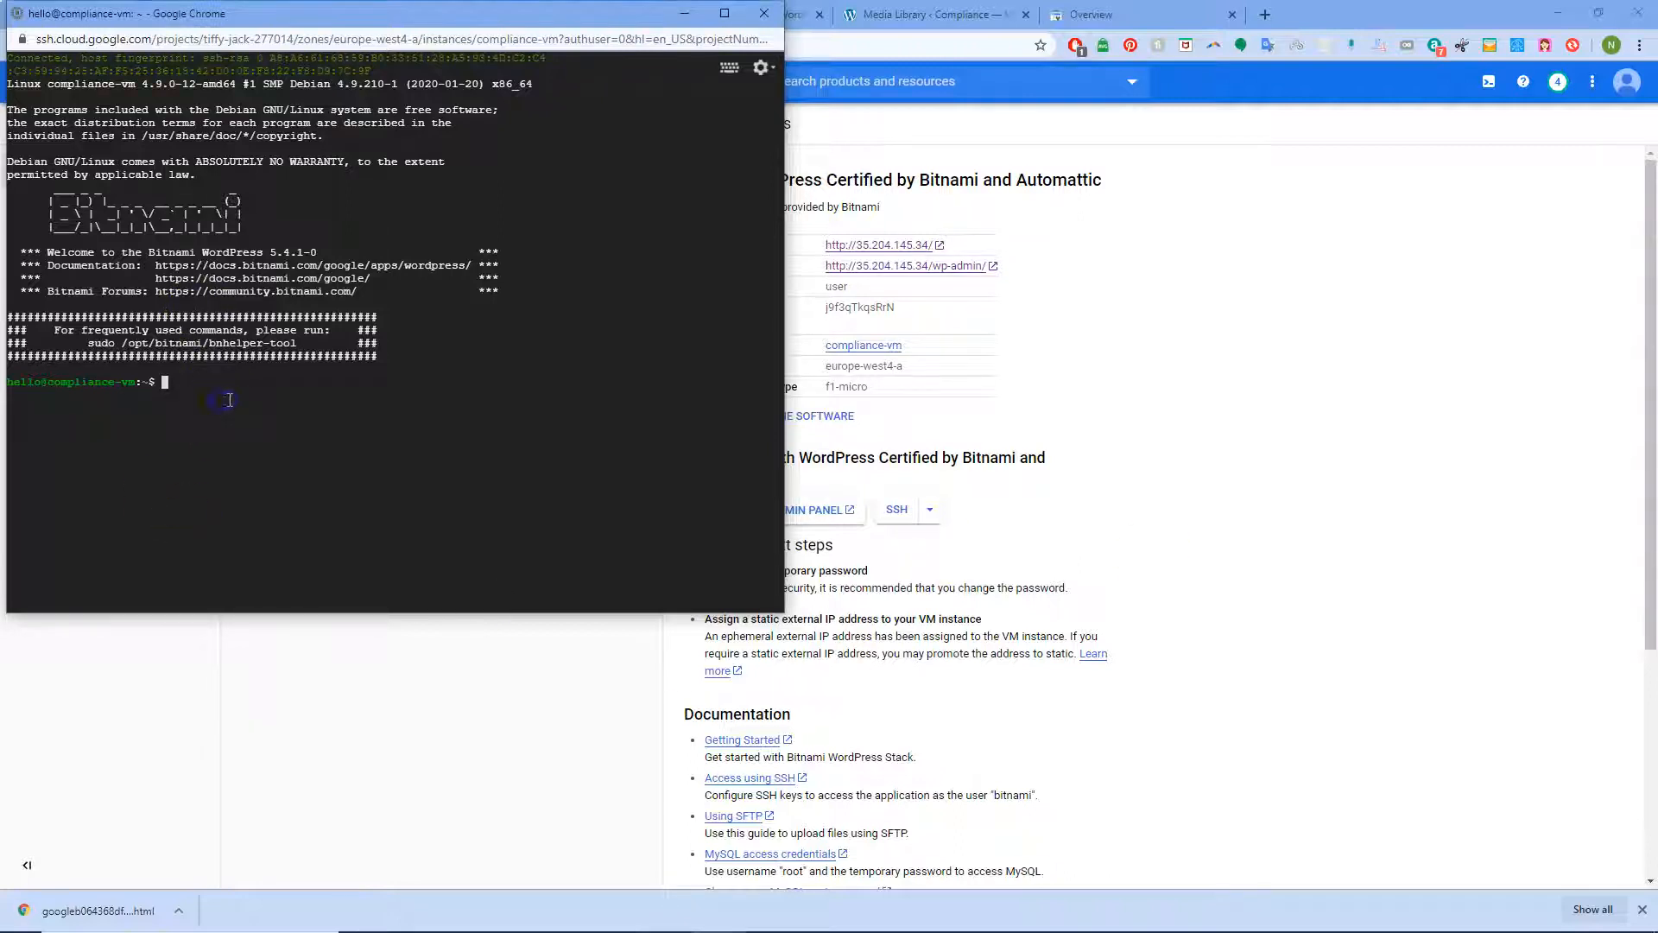
- Run "sudo chmod 777 /opt/bitnami/apps/wordpress/htdocs" to open up the htdocs folder's permissions
text(sudo chmod 777 /opt/)
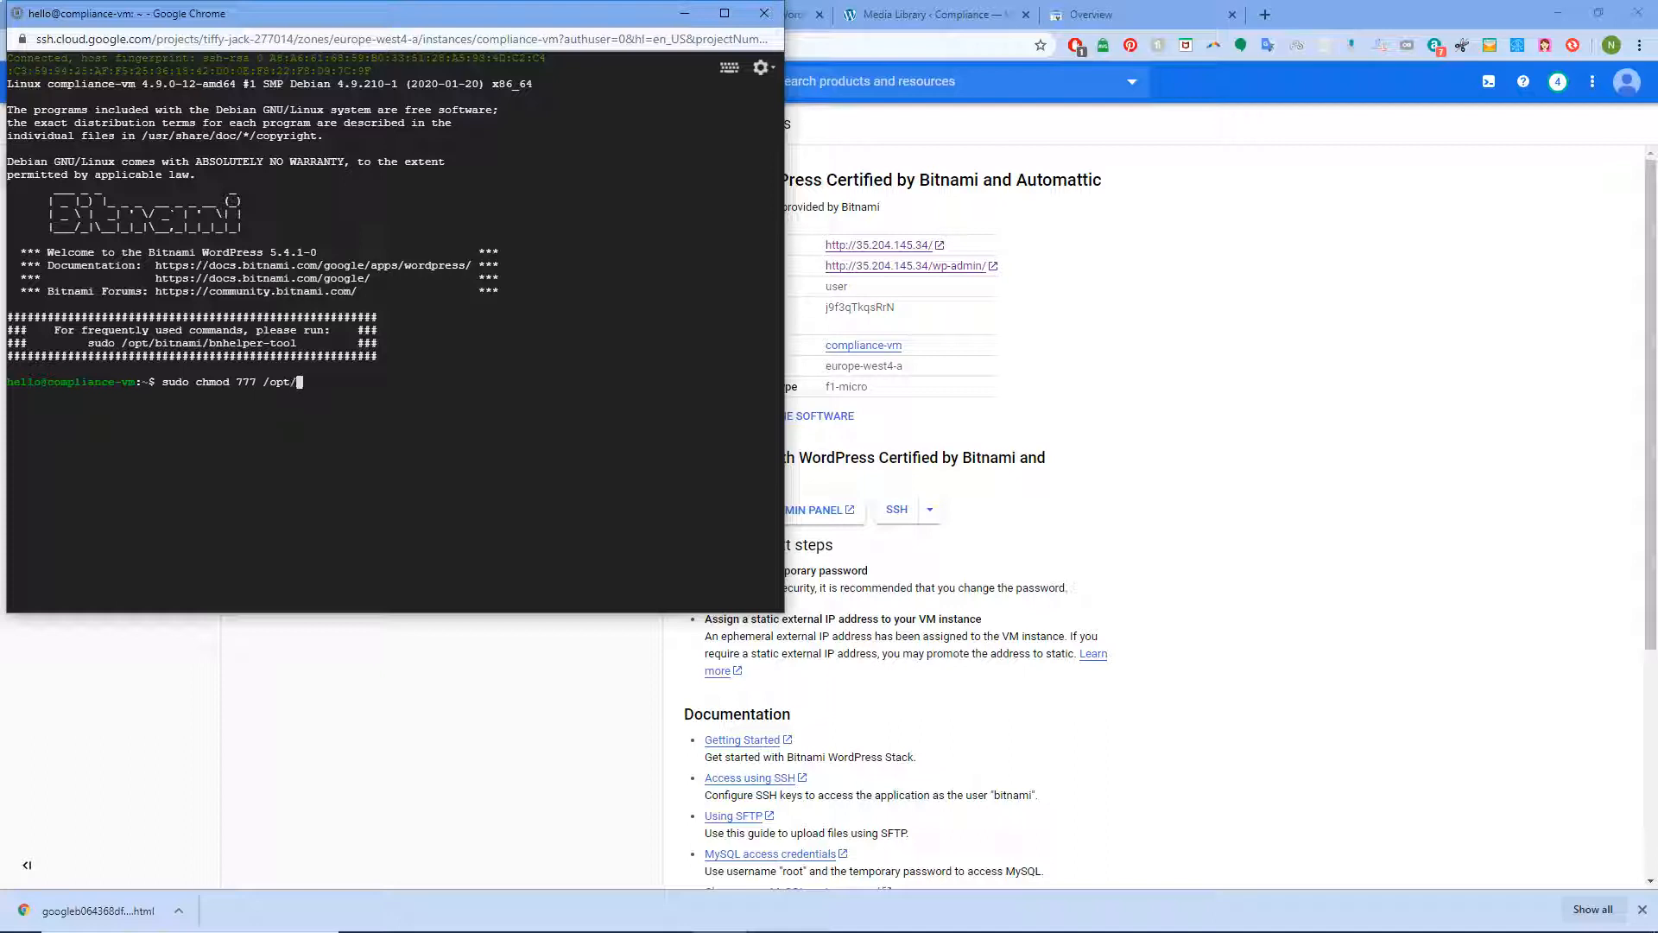
text(na)
text(mi/apps/wordpress/htdocs)
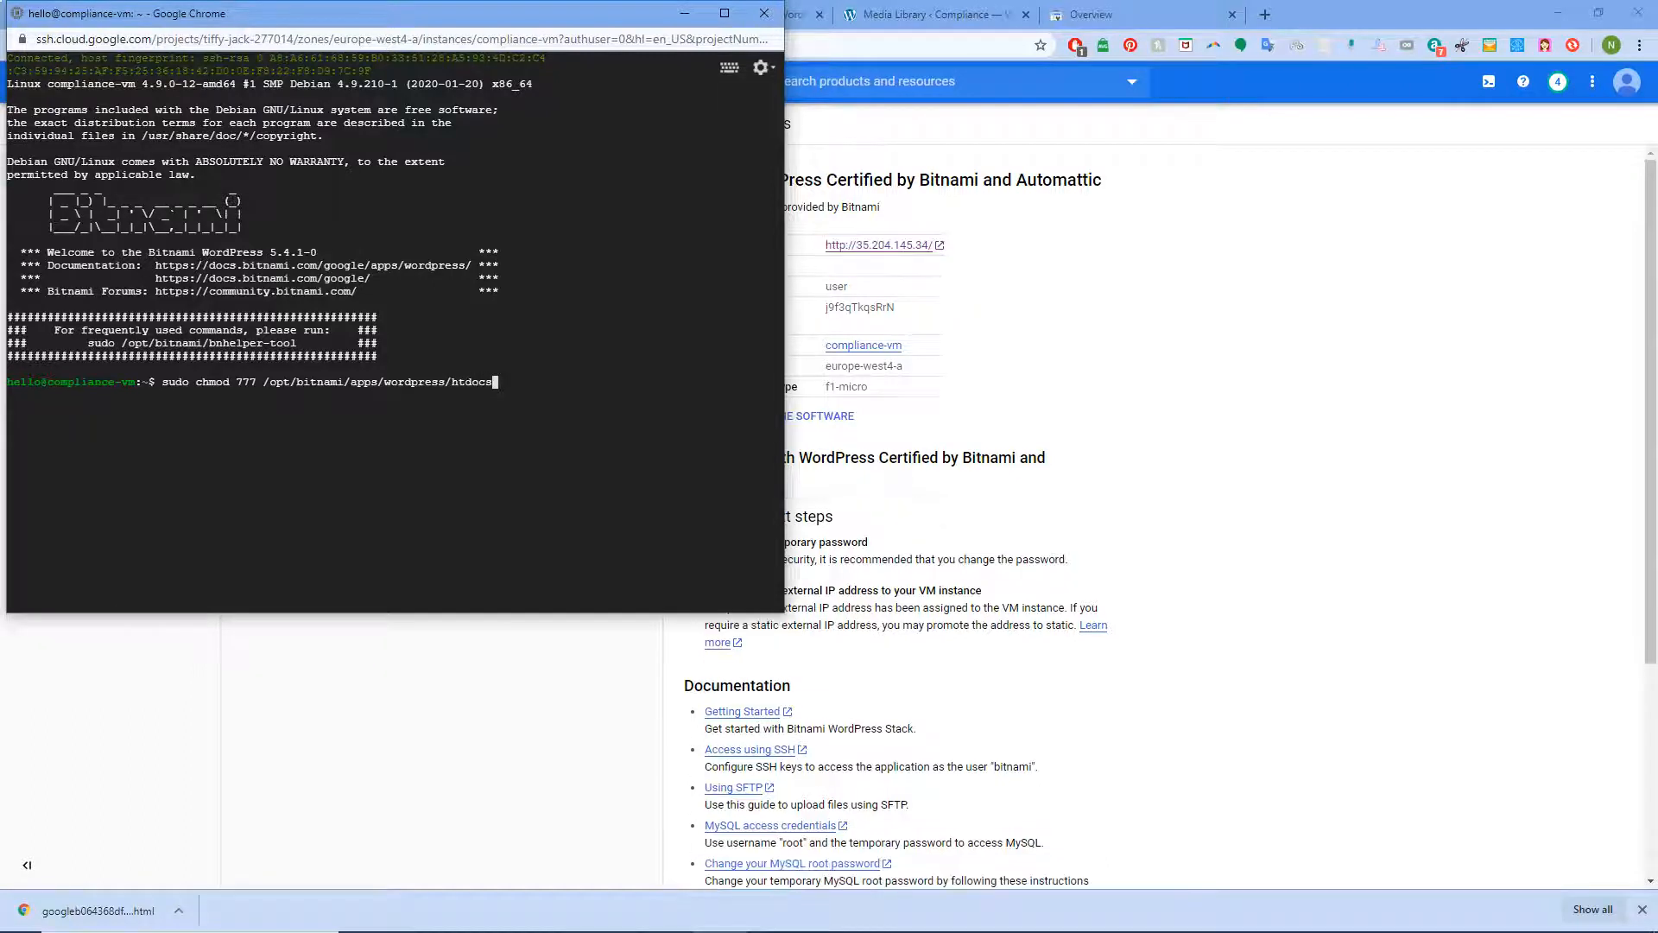
key(Return)
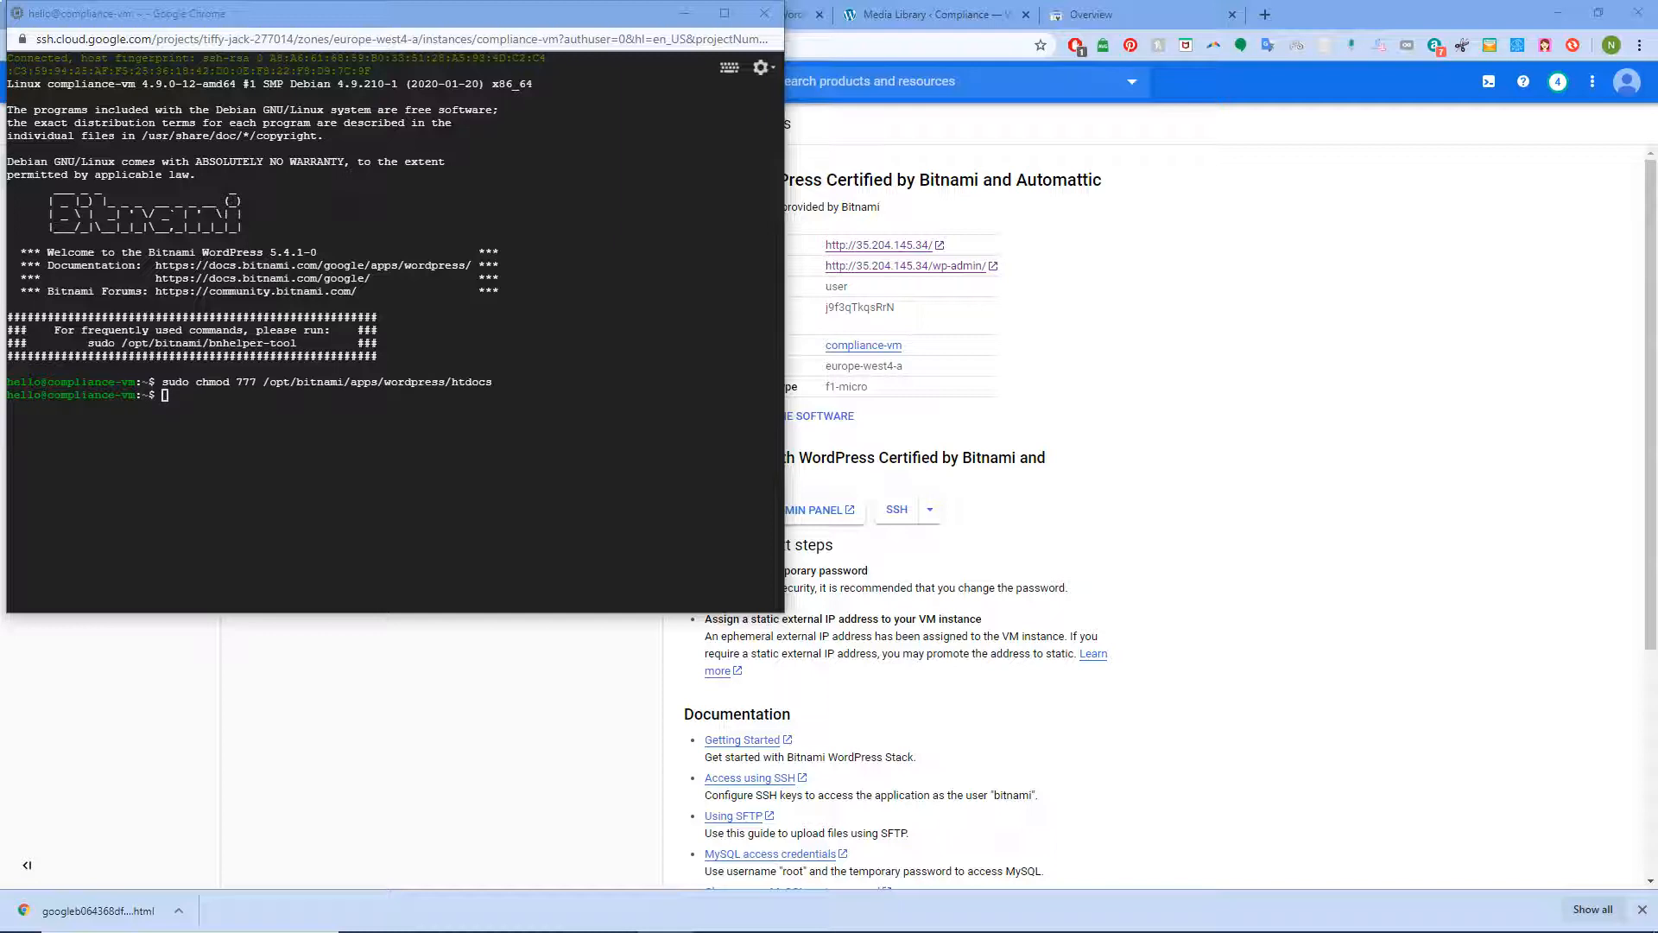
- Restart Apache with "sudo /opt/bitnami/ctlscript.sh restart apache" and minimize the SSH window
click(263, 399)
text(sudo /opt/bitnami/ctlscript.sh restart apache)
key(Return)
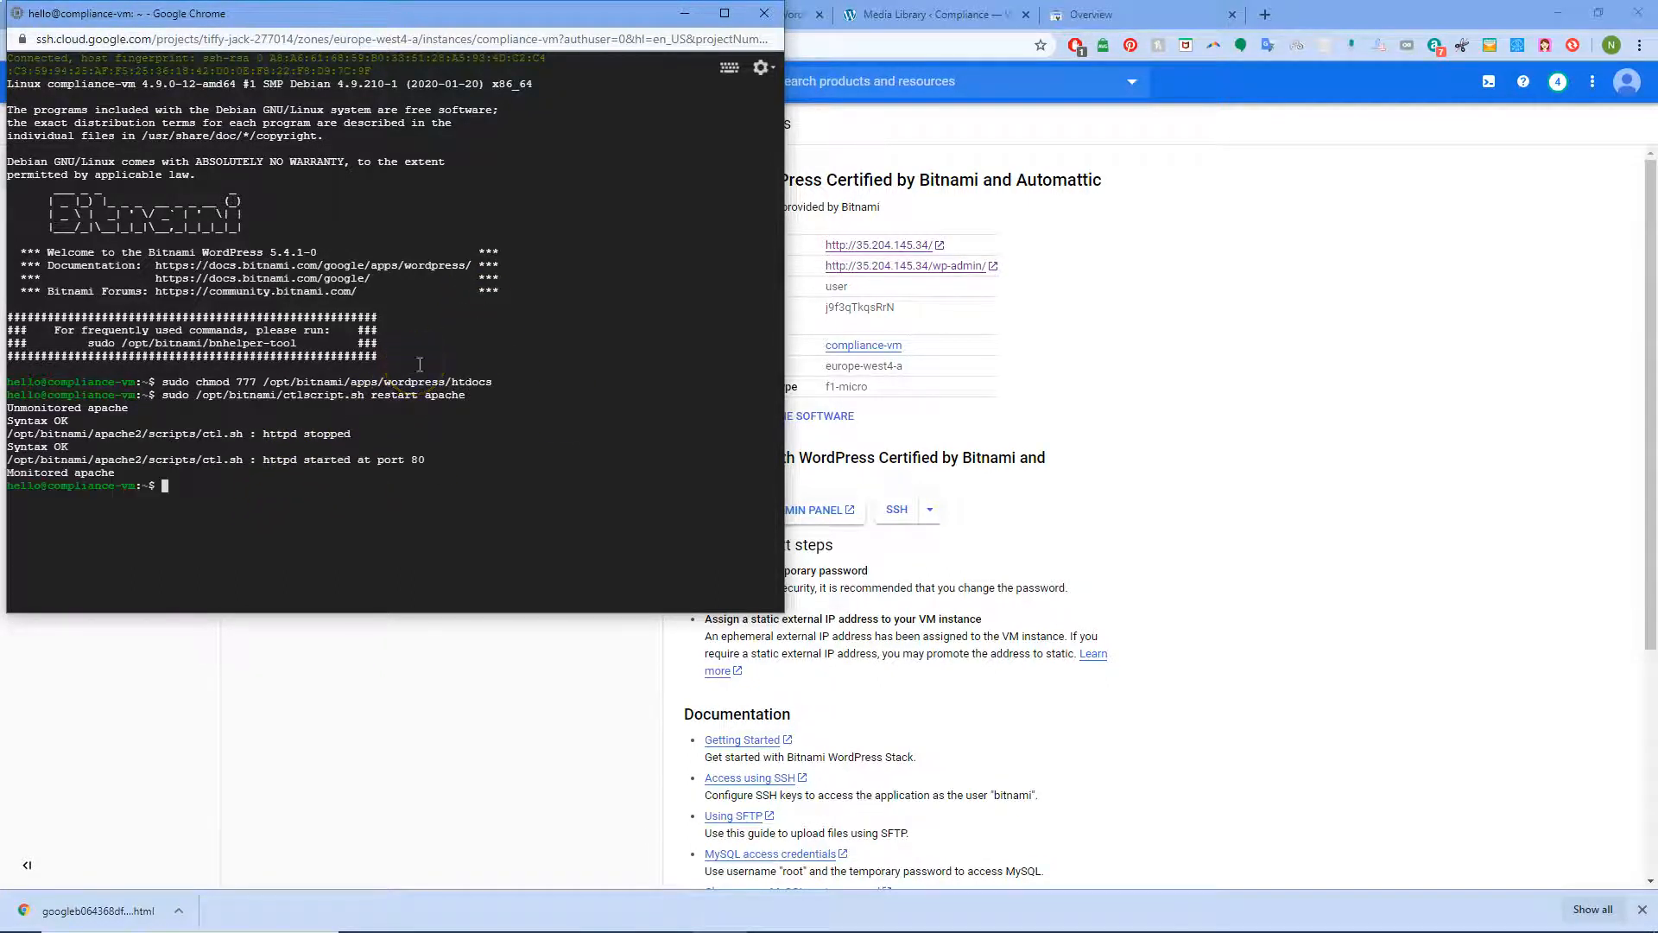
click(685, 13)
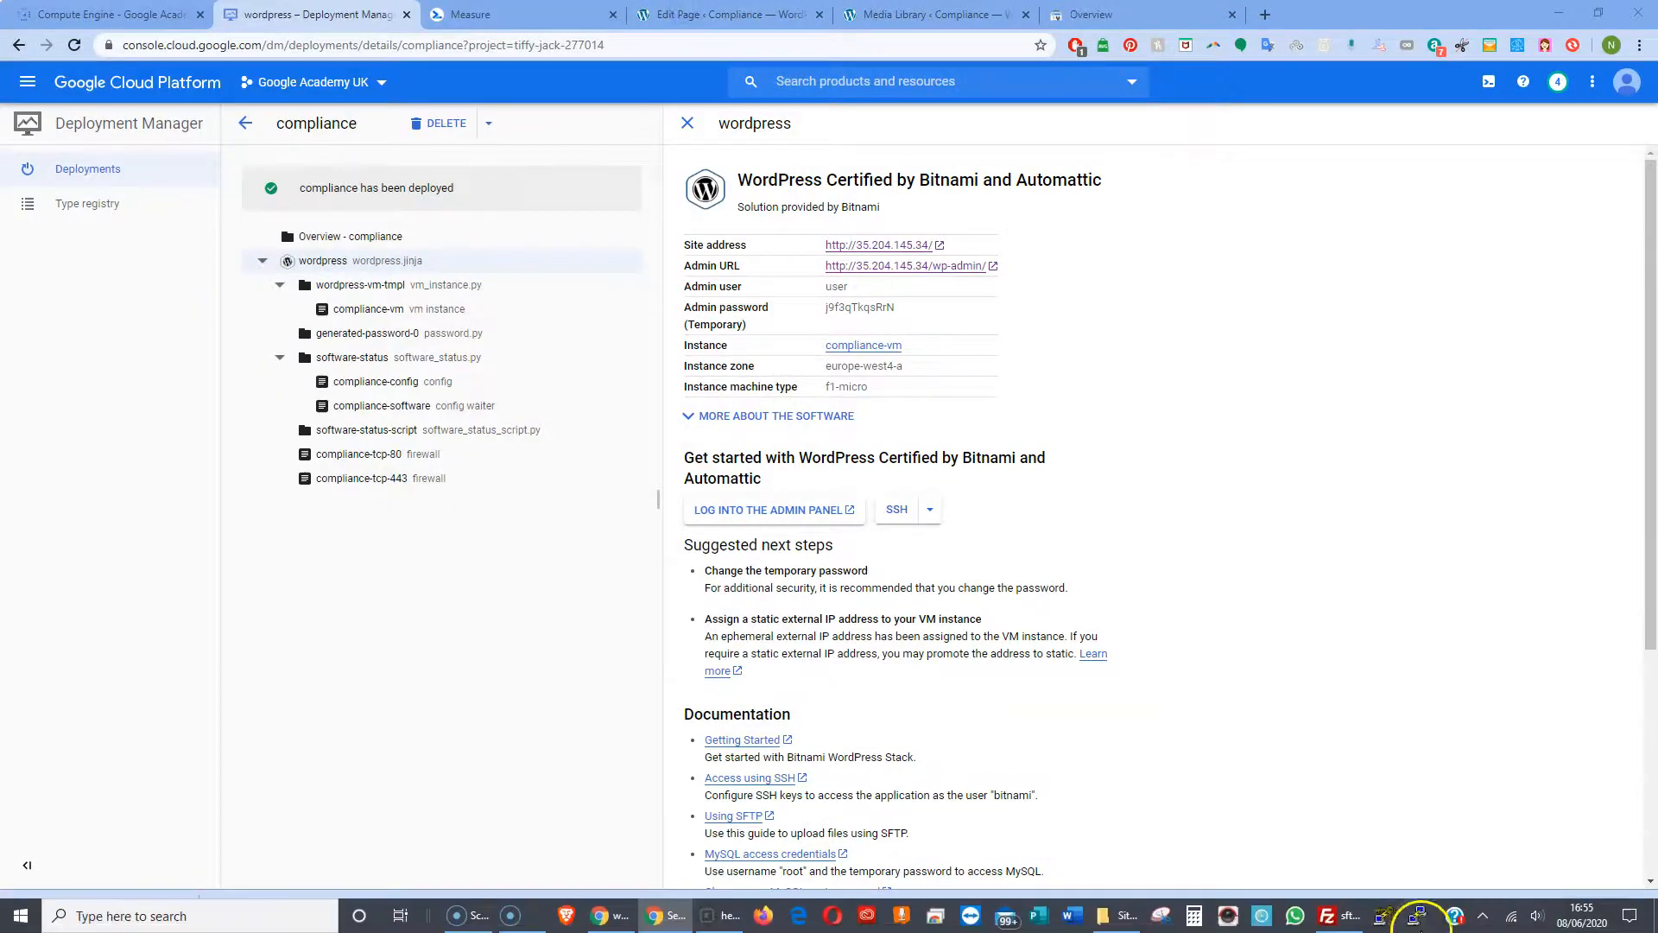
- Switch to FileZilla, copy the remote htdocs path and reconnect to the server in the current tab
click(1327, 916)
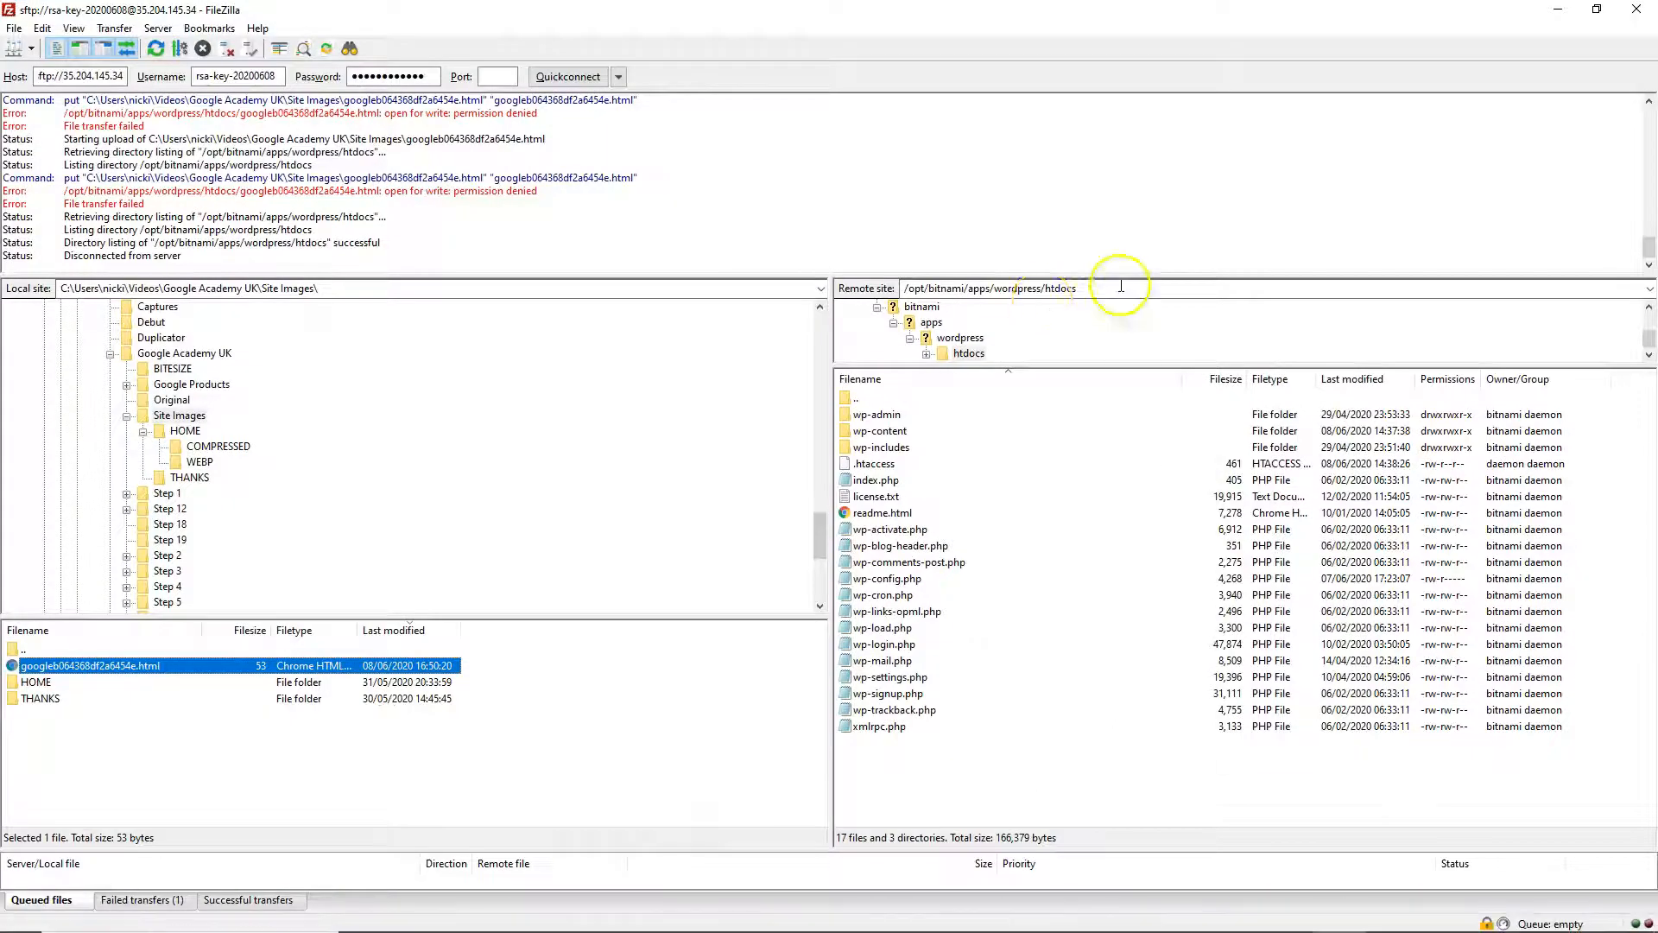
click(1111, 288)
right_click(996, 287)
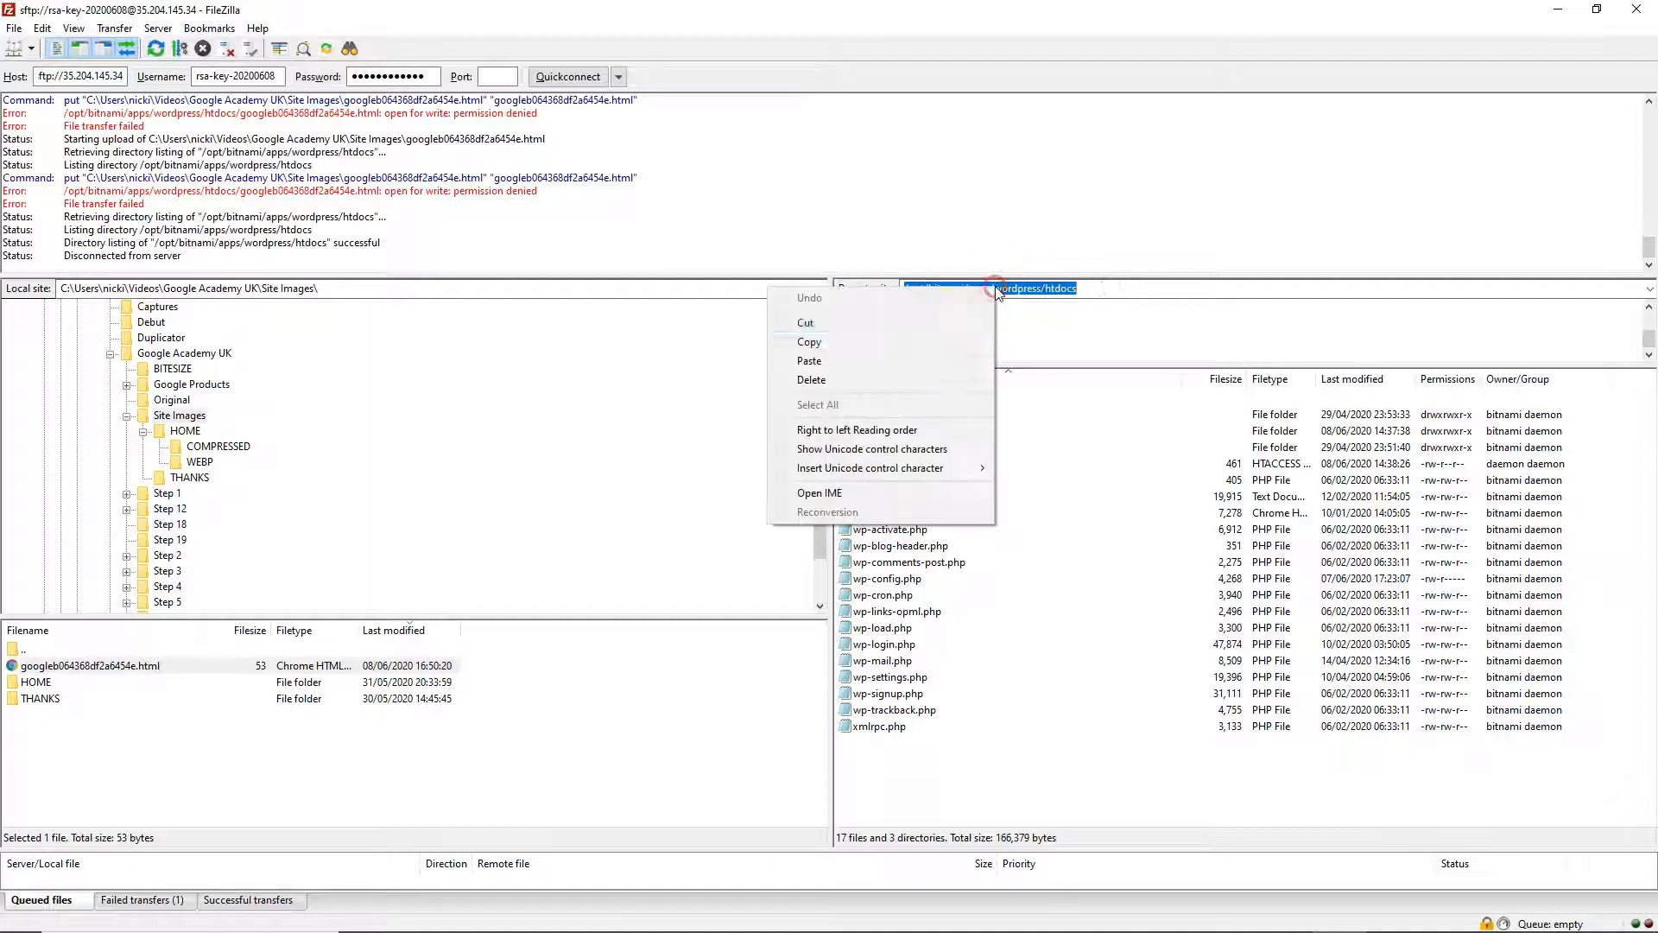
click(889, 343)
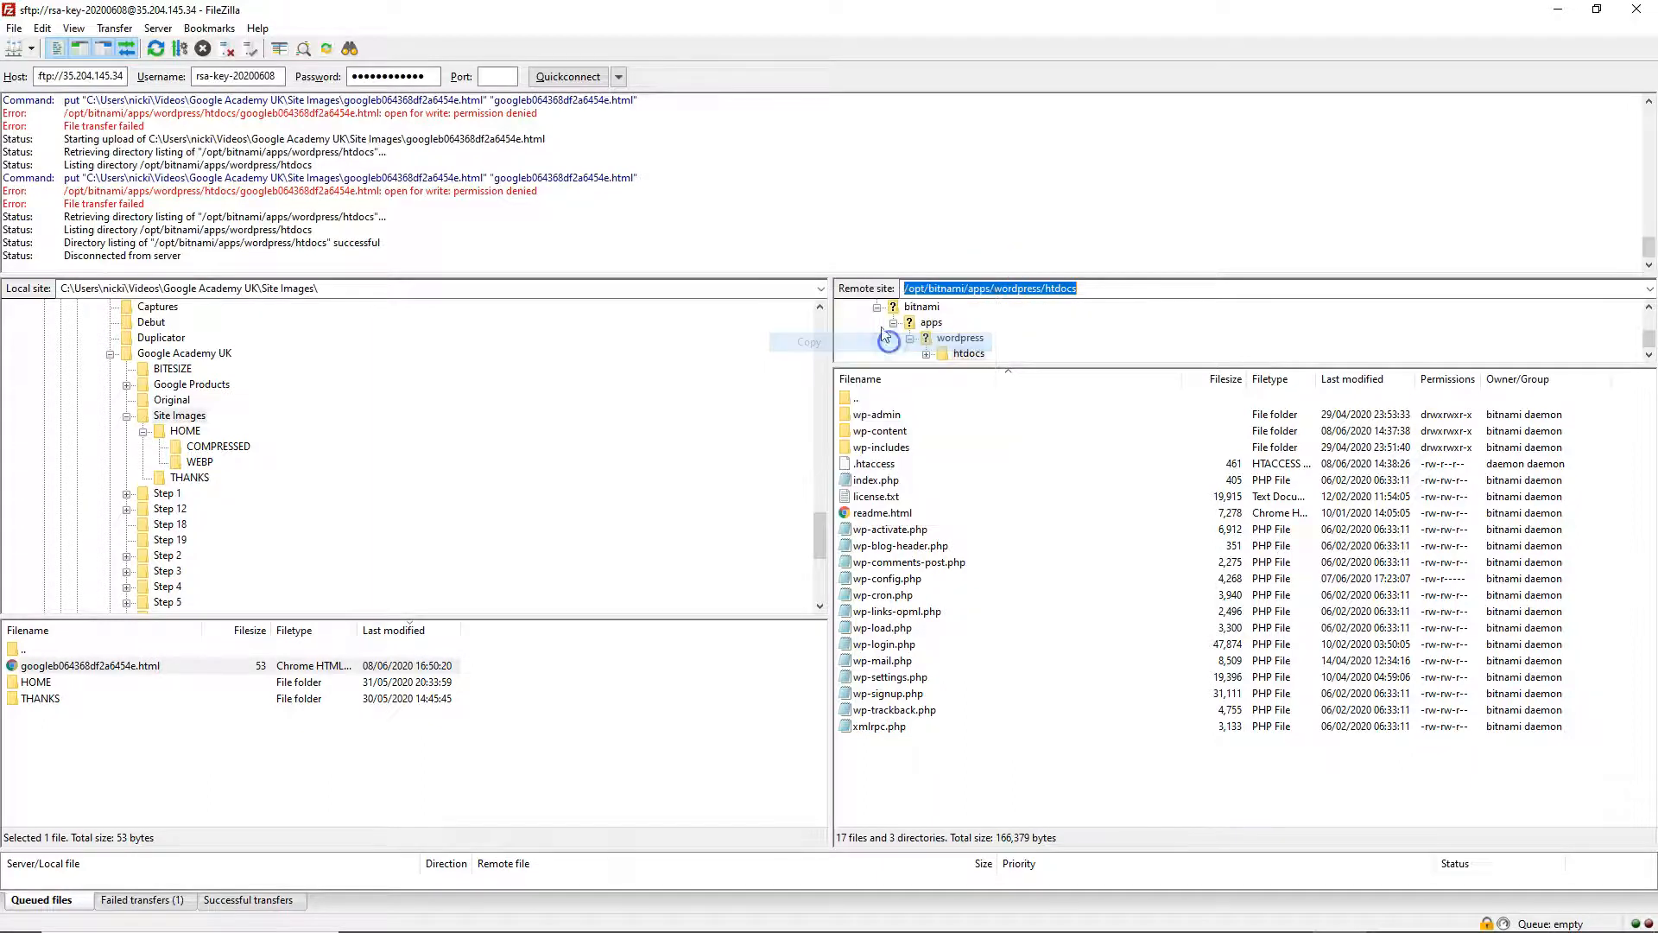
click(567, 76)
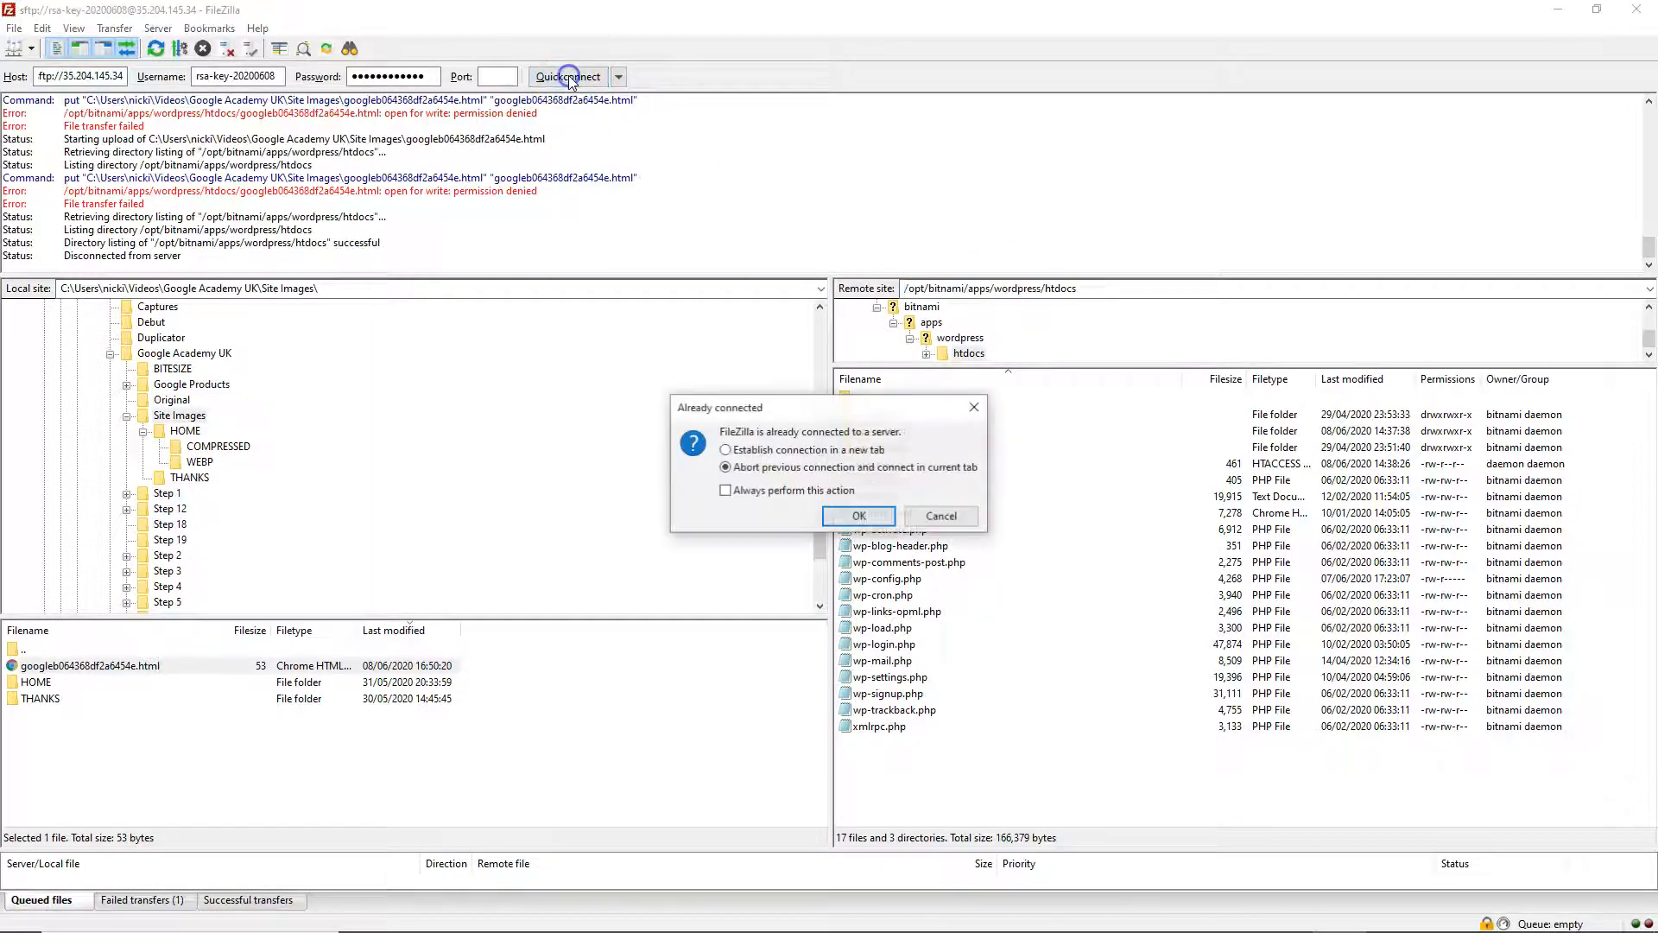
click(862, 517)
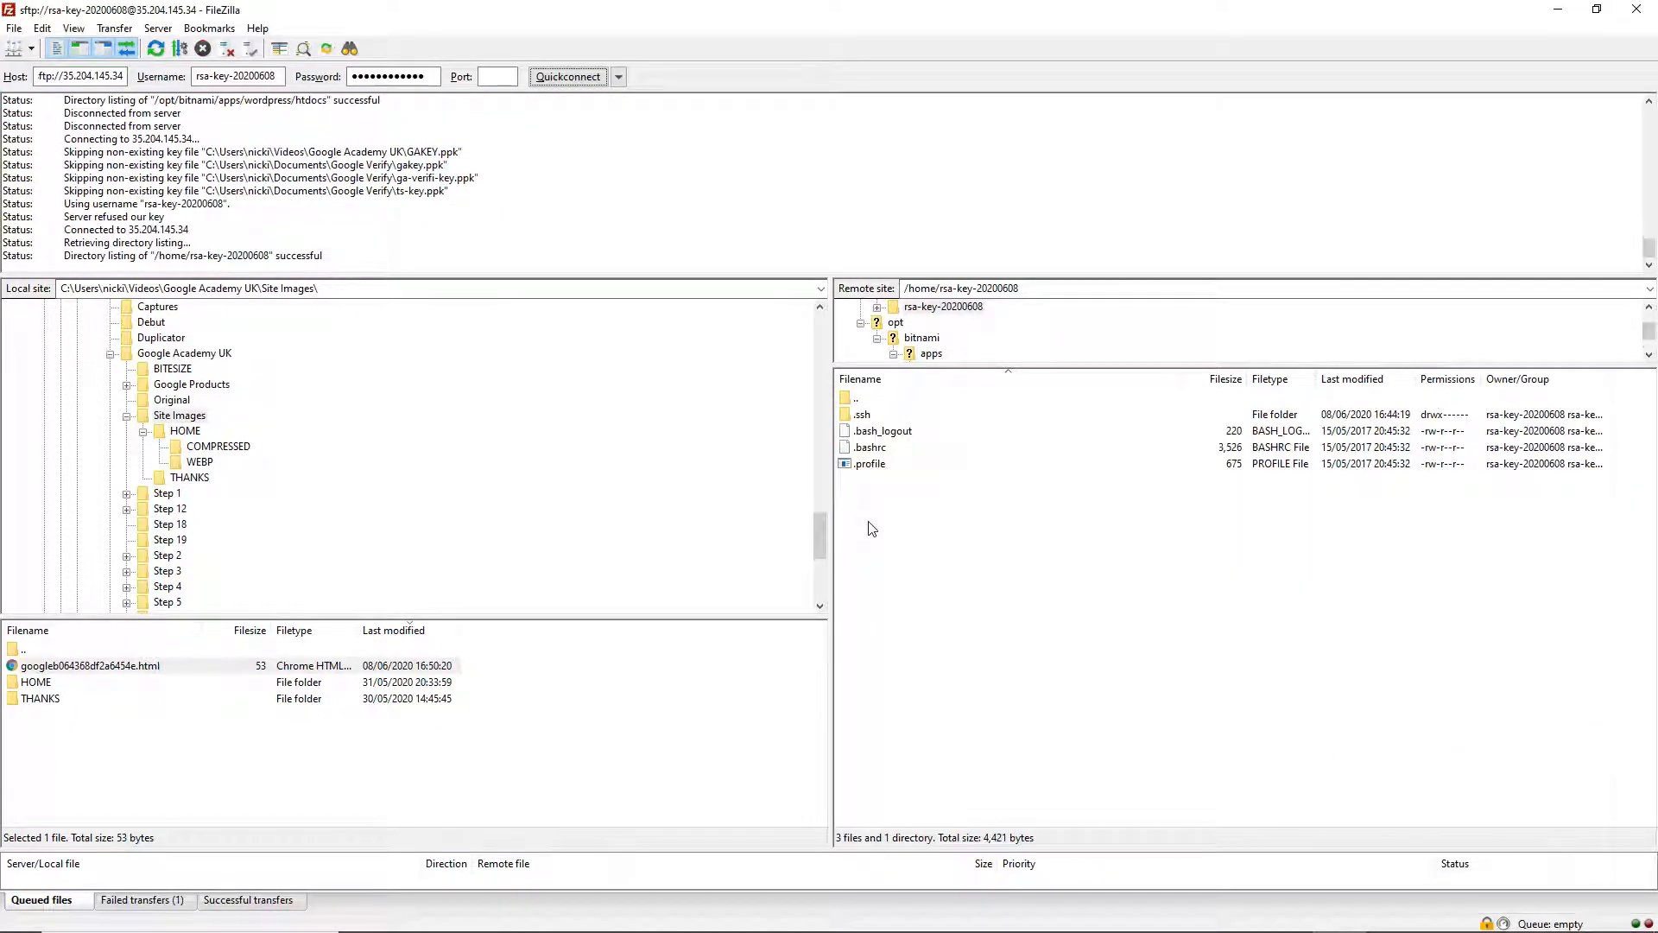
- Set the remote folder to /opt/bitnami/apps/wordpress/htdocs and upload the verification HTML file from Site Images
click(1045, 288)
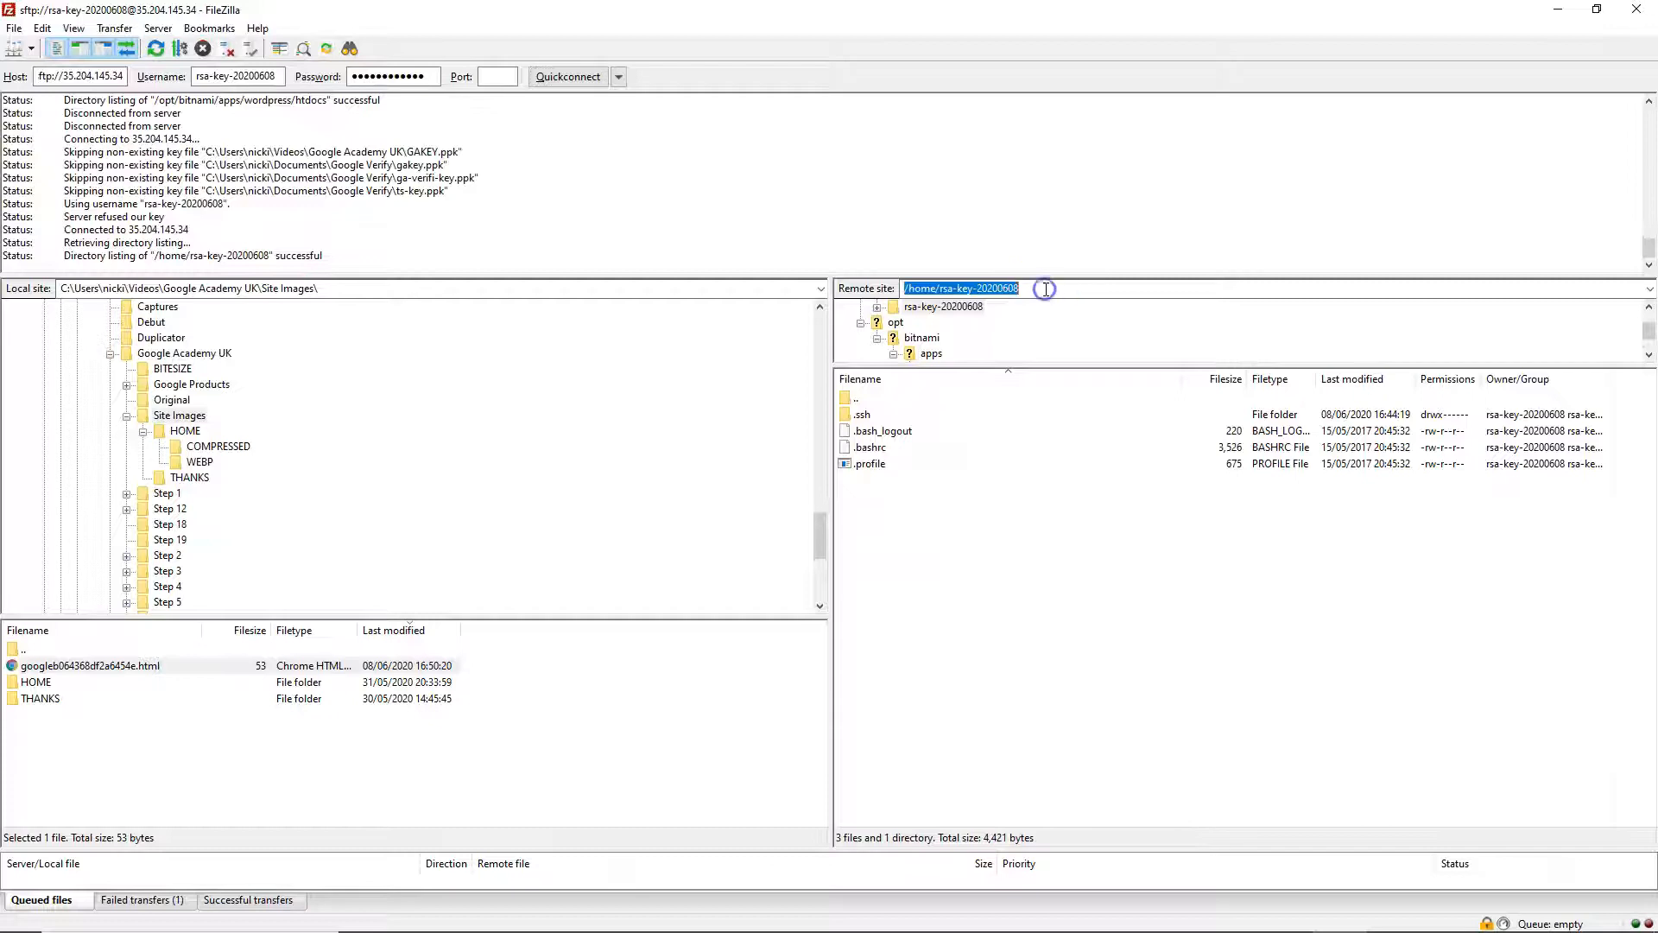
key(ctrl+v)
key(Return)
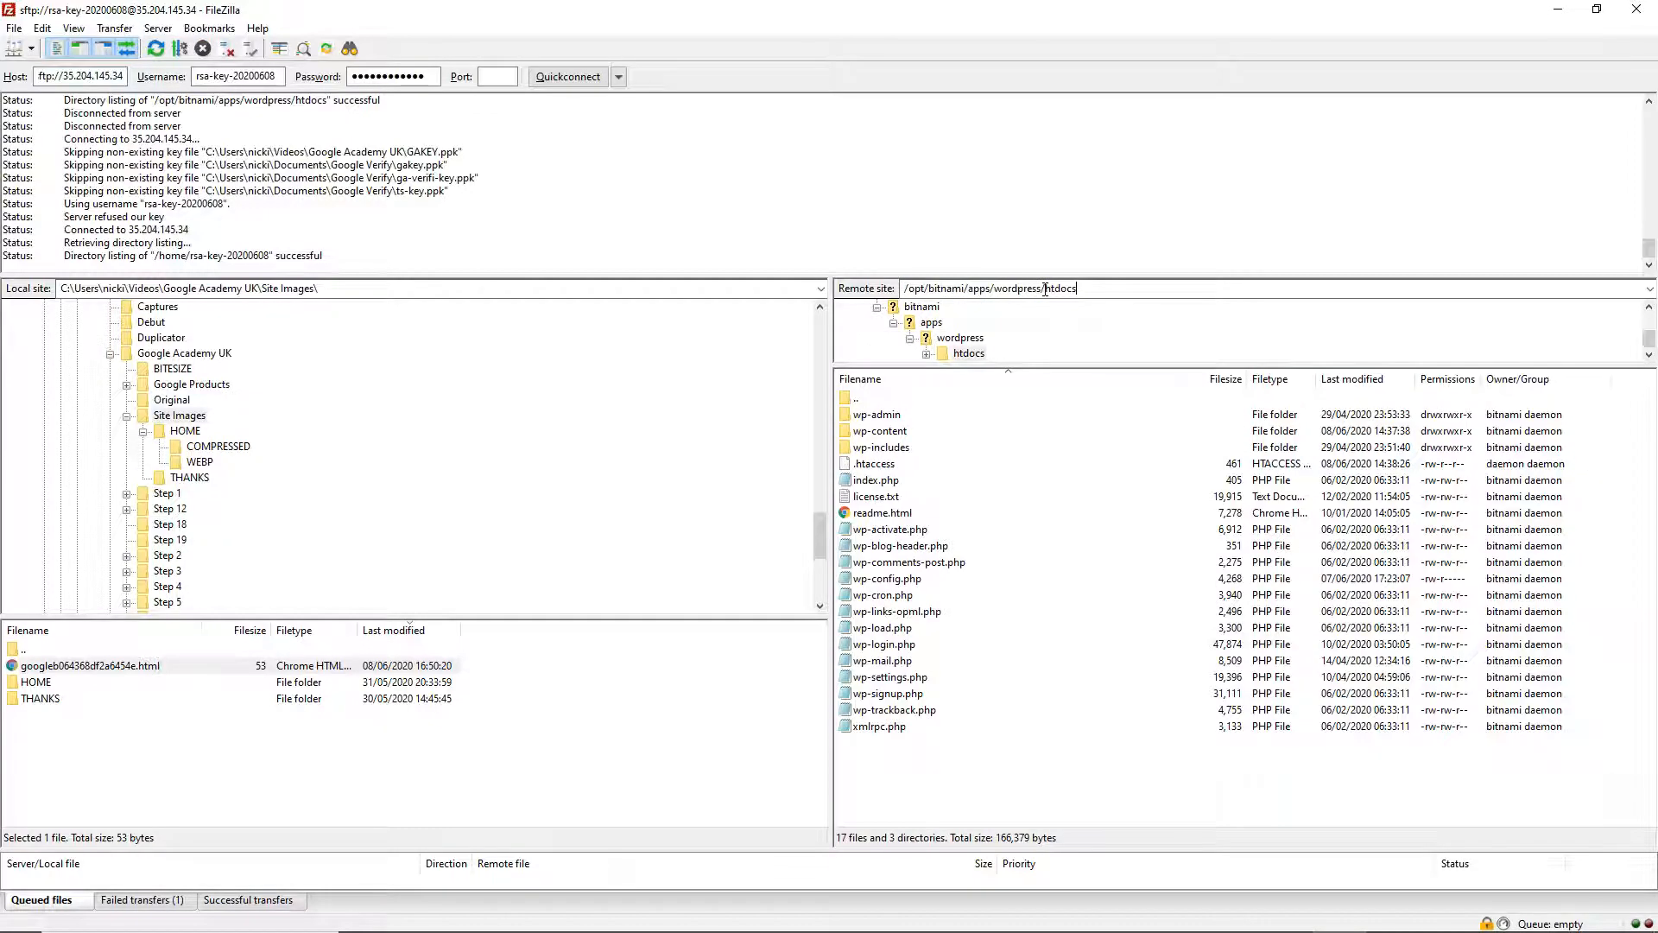
click(73, 666)
right_click(74, 666)
click(112, 678)
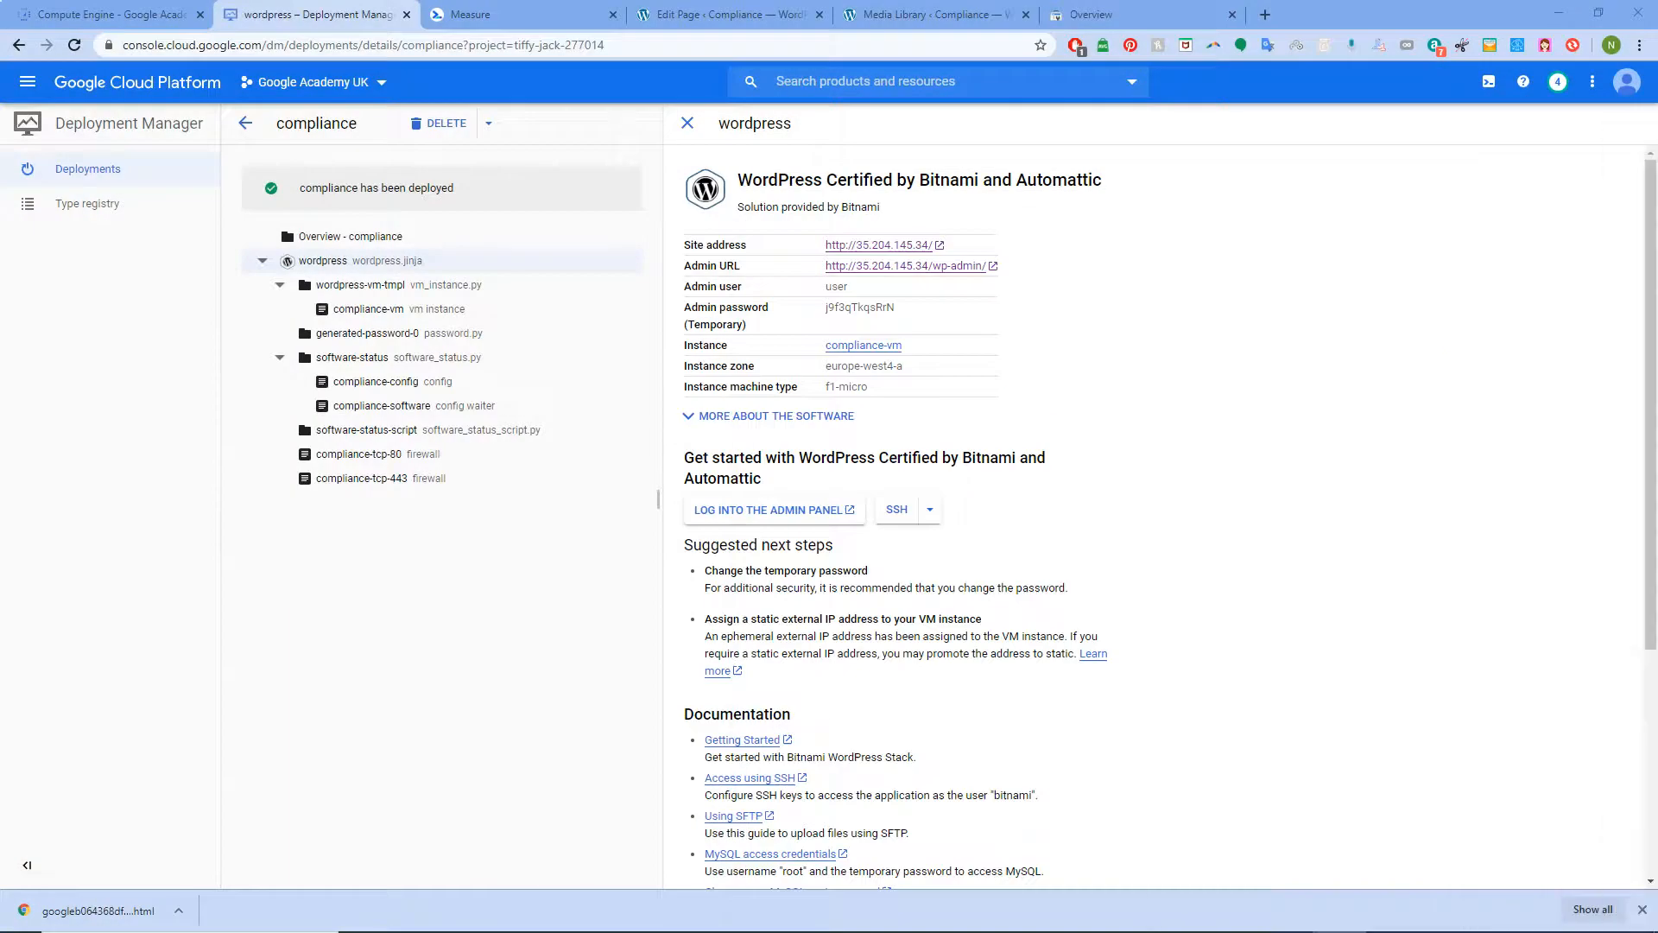
click(1123, 13)
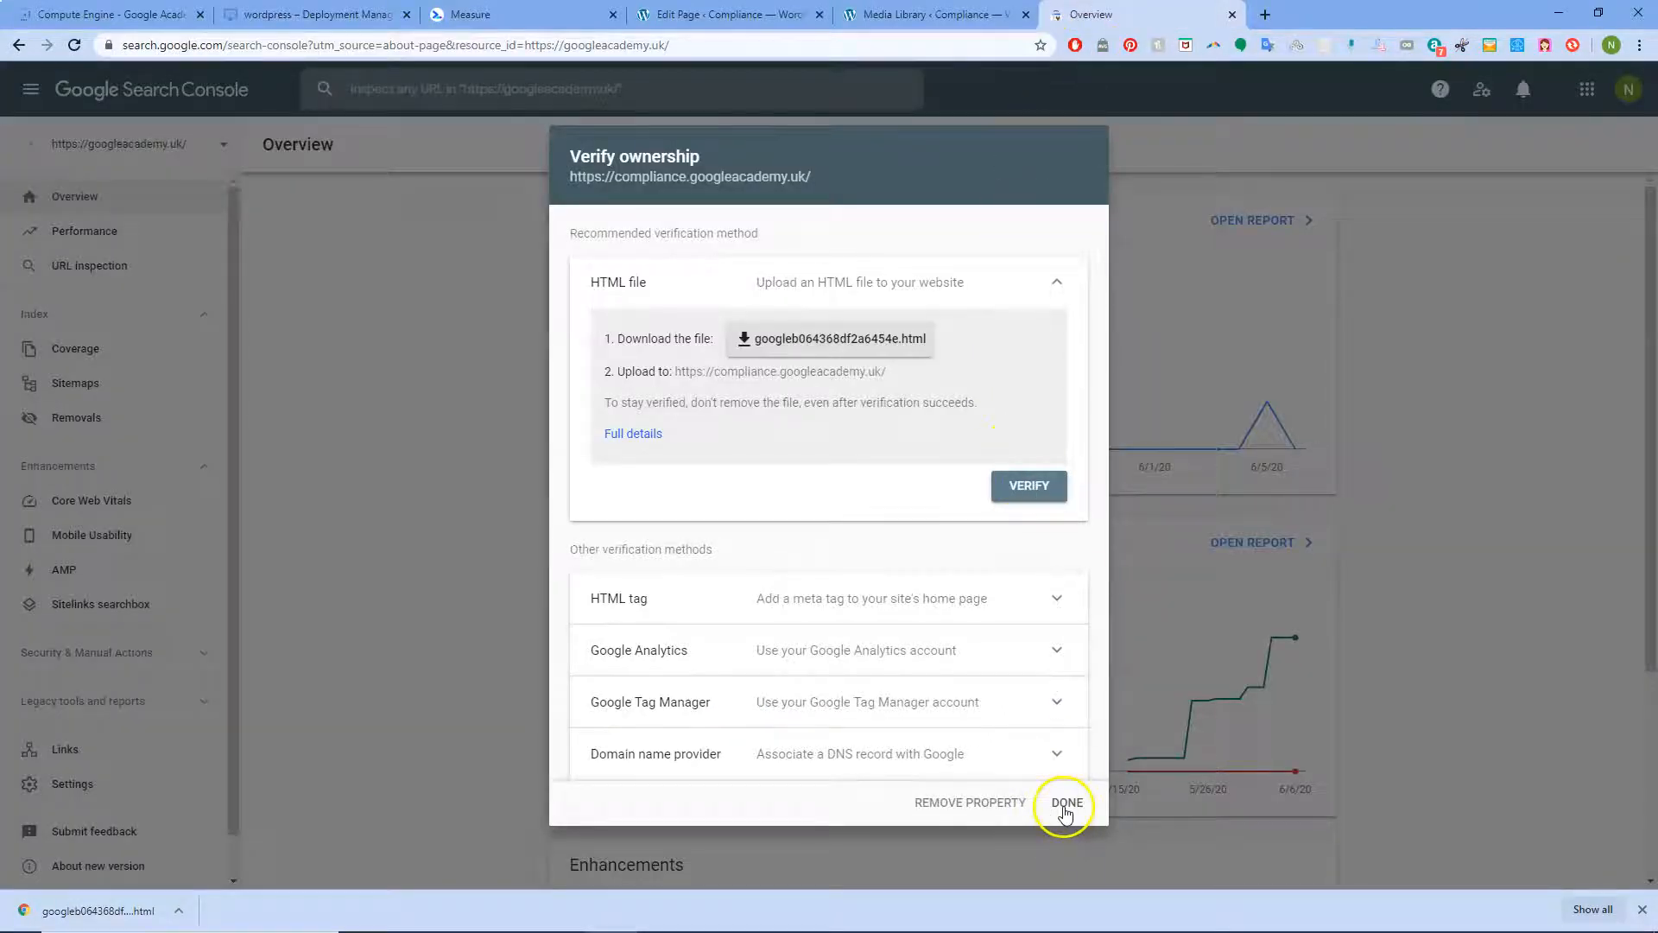
click(1036, 501)
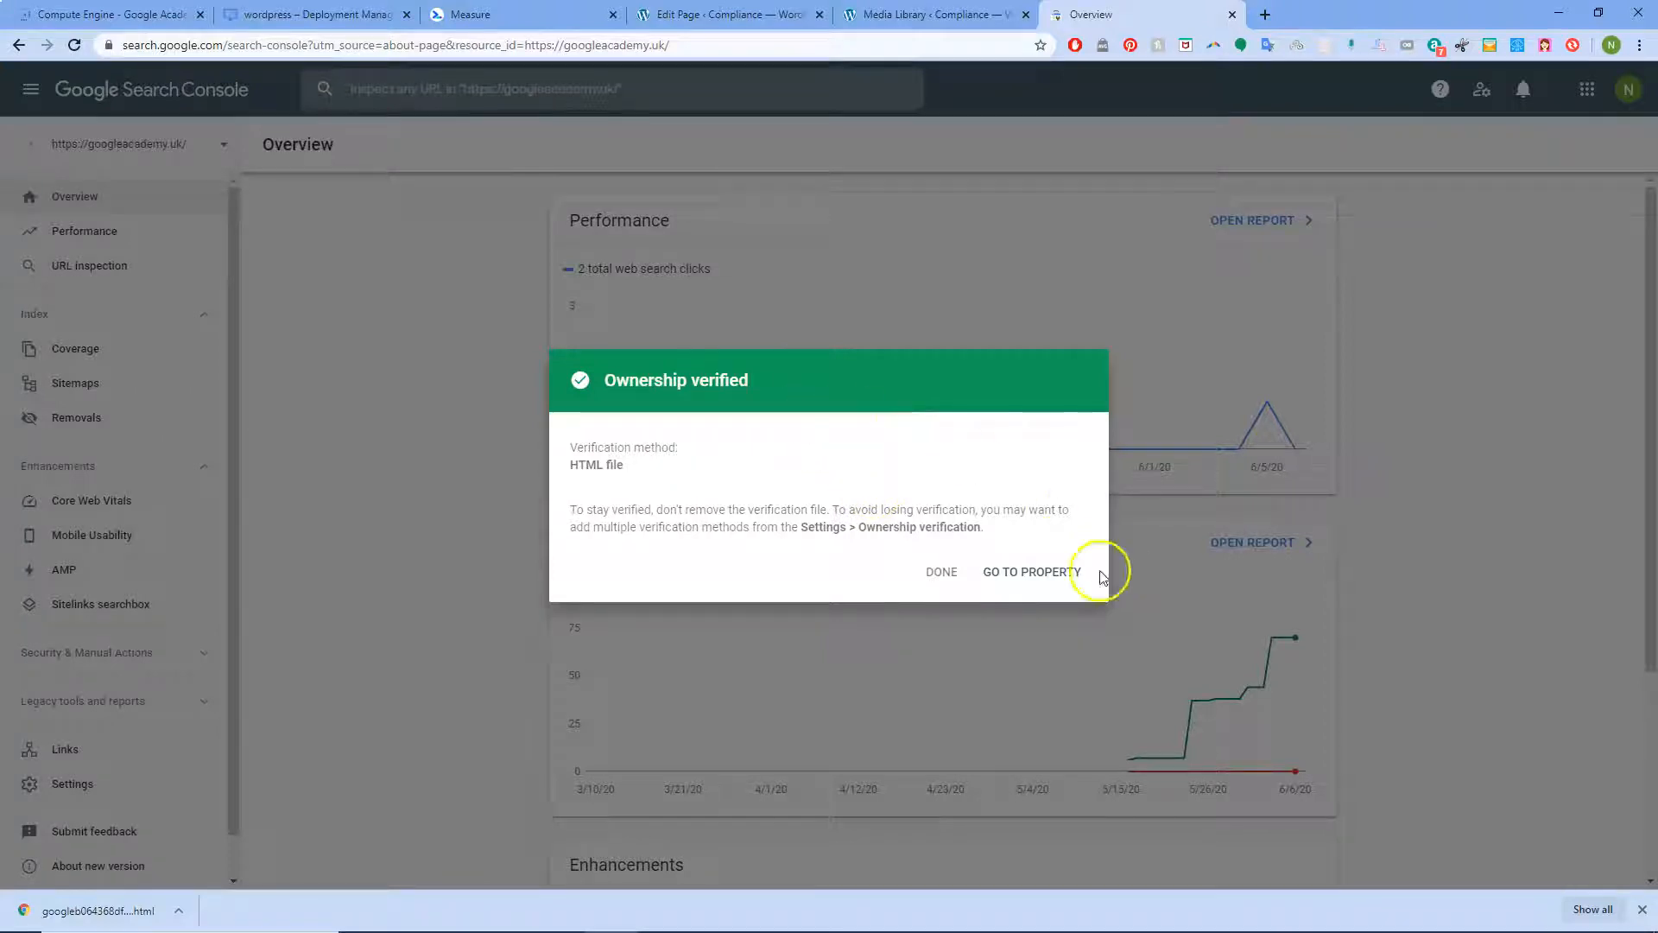
- Go to the newly verified compliance property and open its sitemap submission page
click(1043, 572)
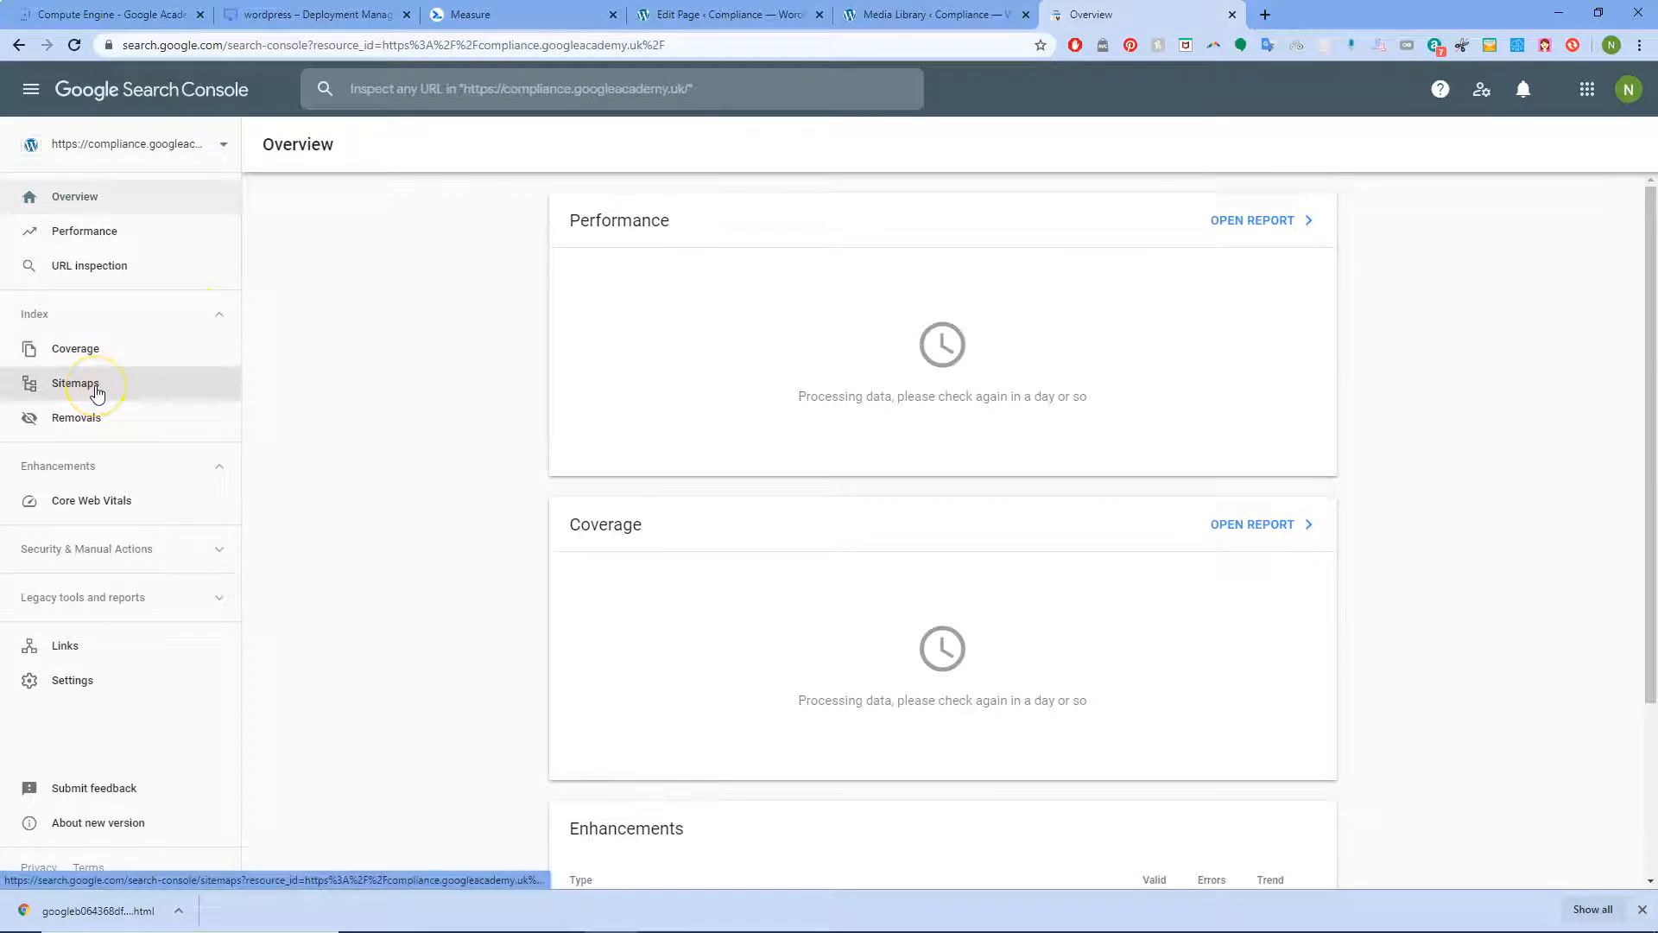
click(95, 385)
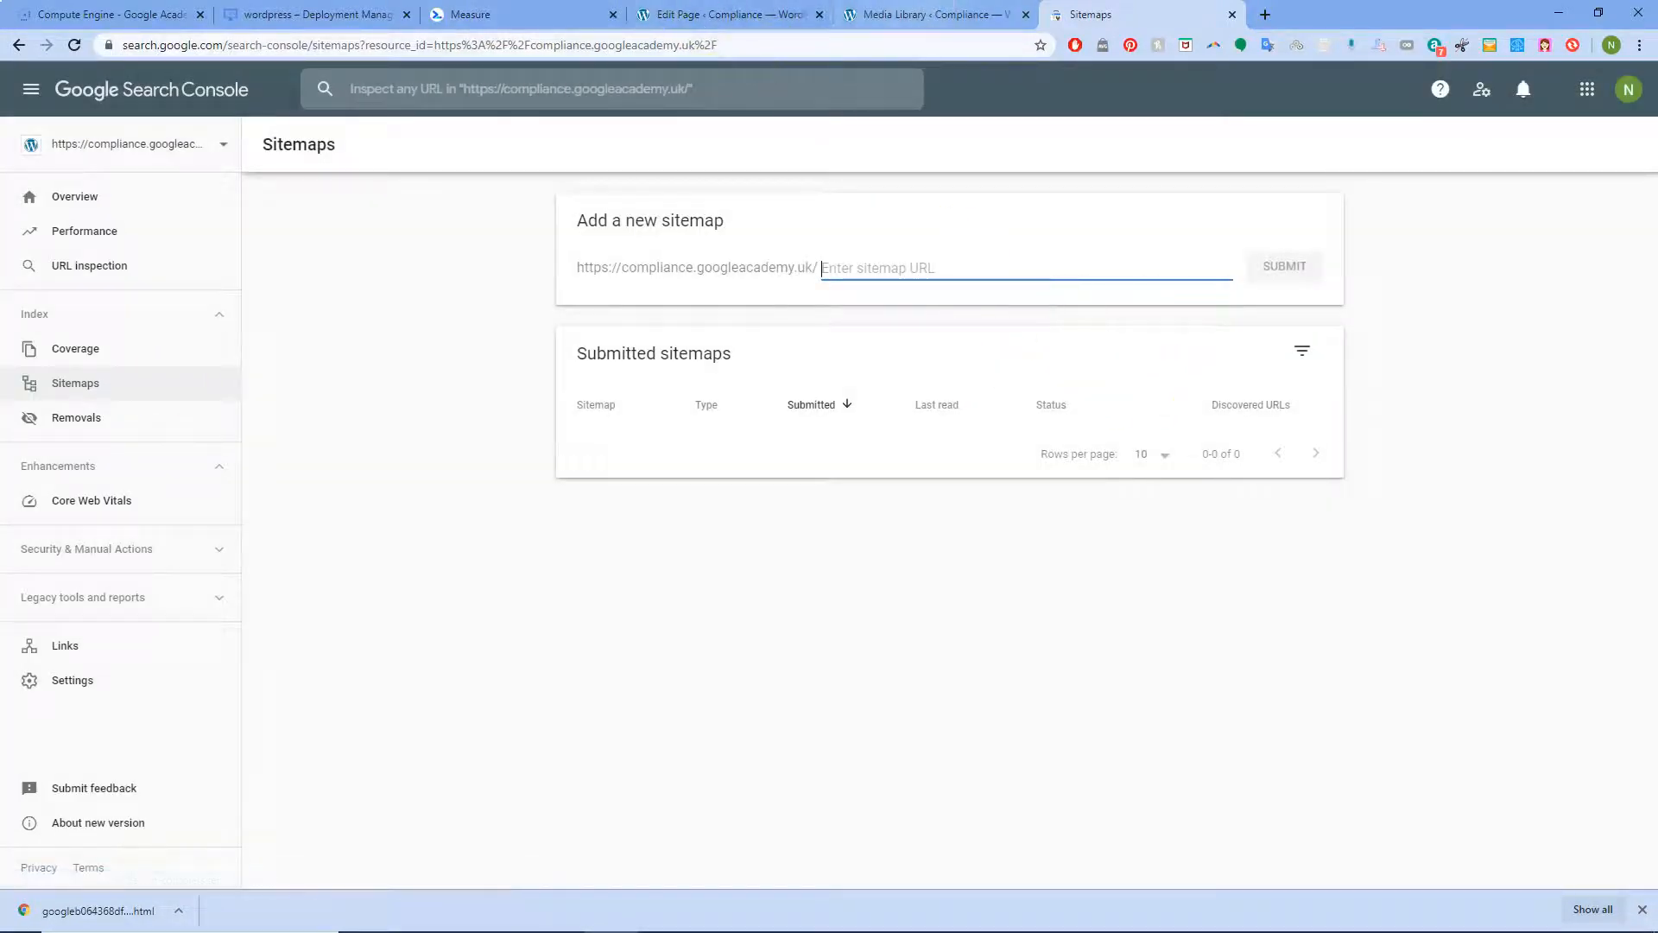
- Switch to the WordPress admin and check the installed plugins and the Yoast SEO tools page
click(928, 15)
mouse_move(54, 402)
click(217, 404)
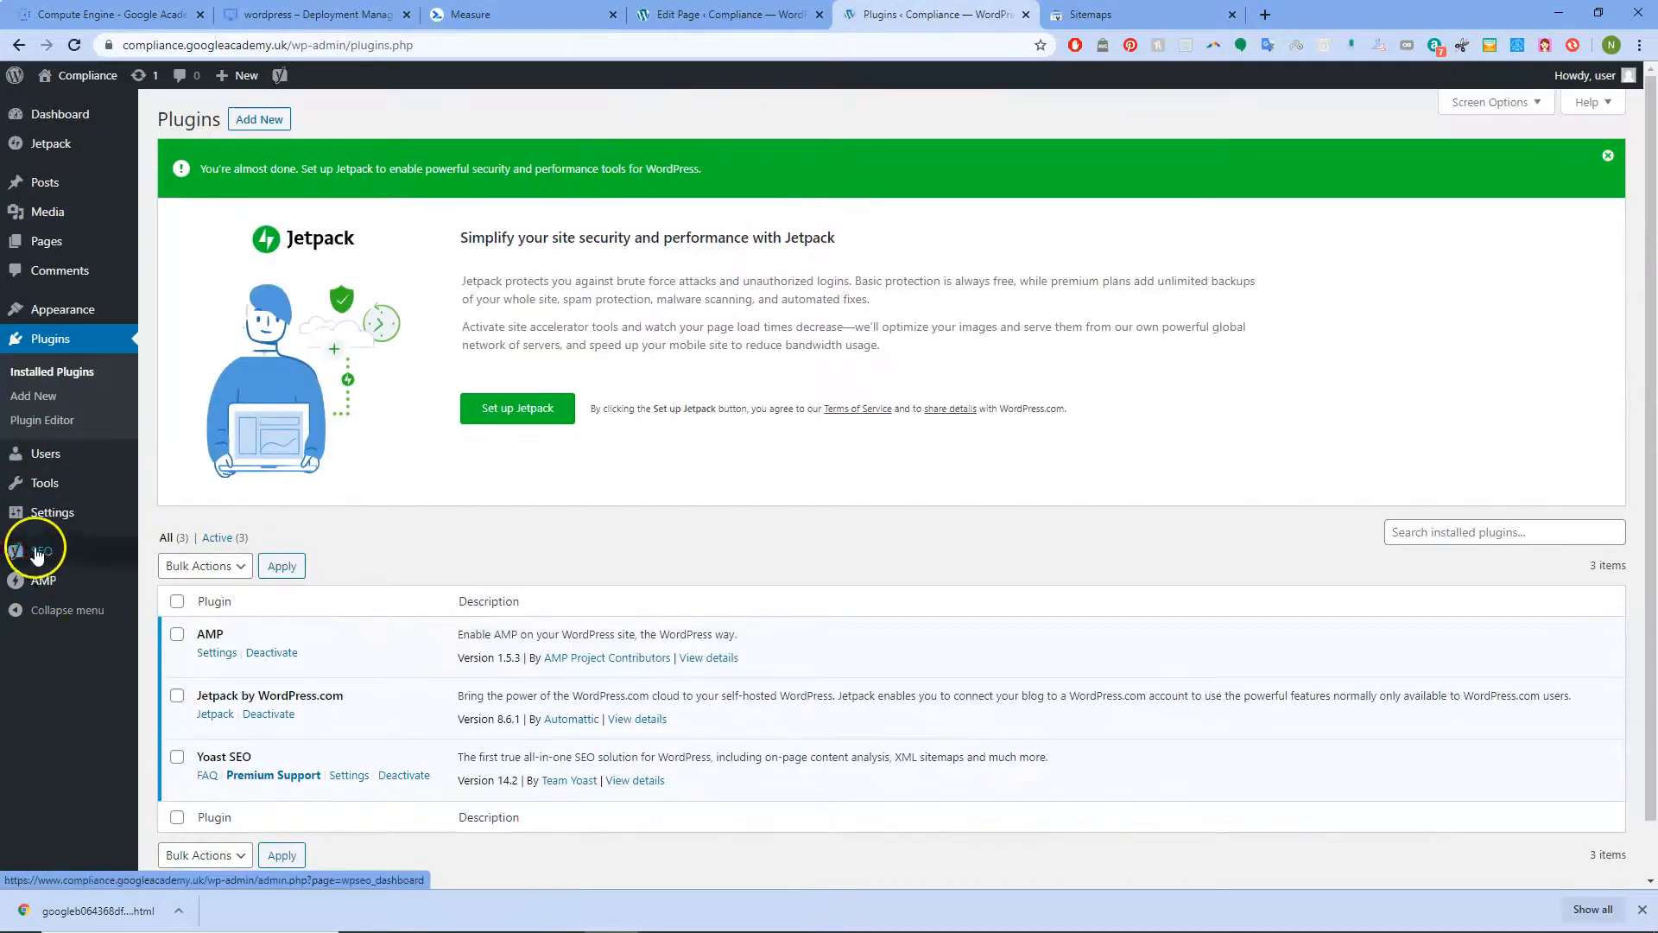
mouse_move(102, 577)
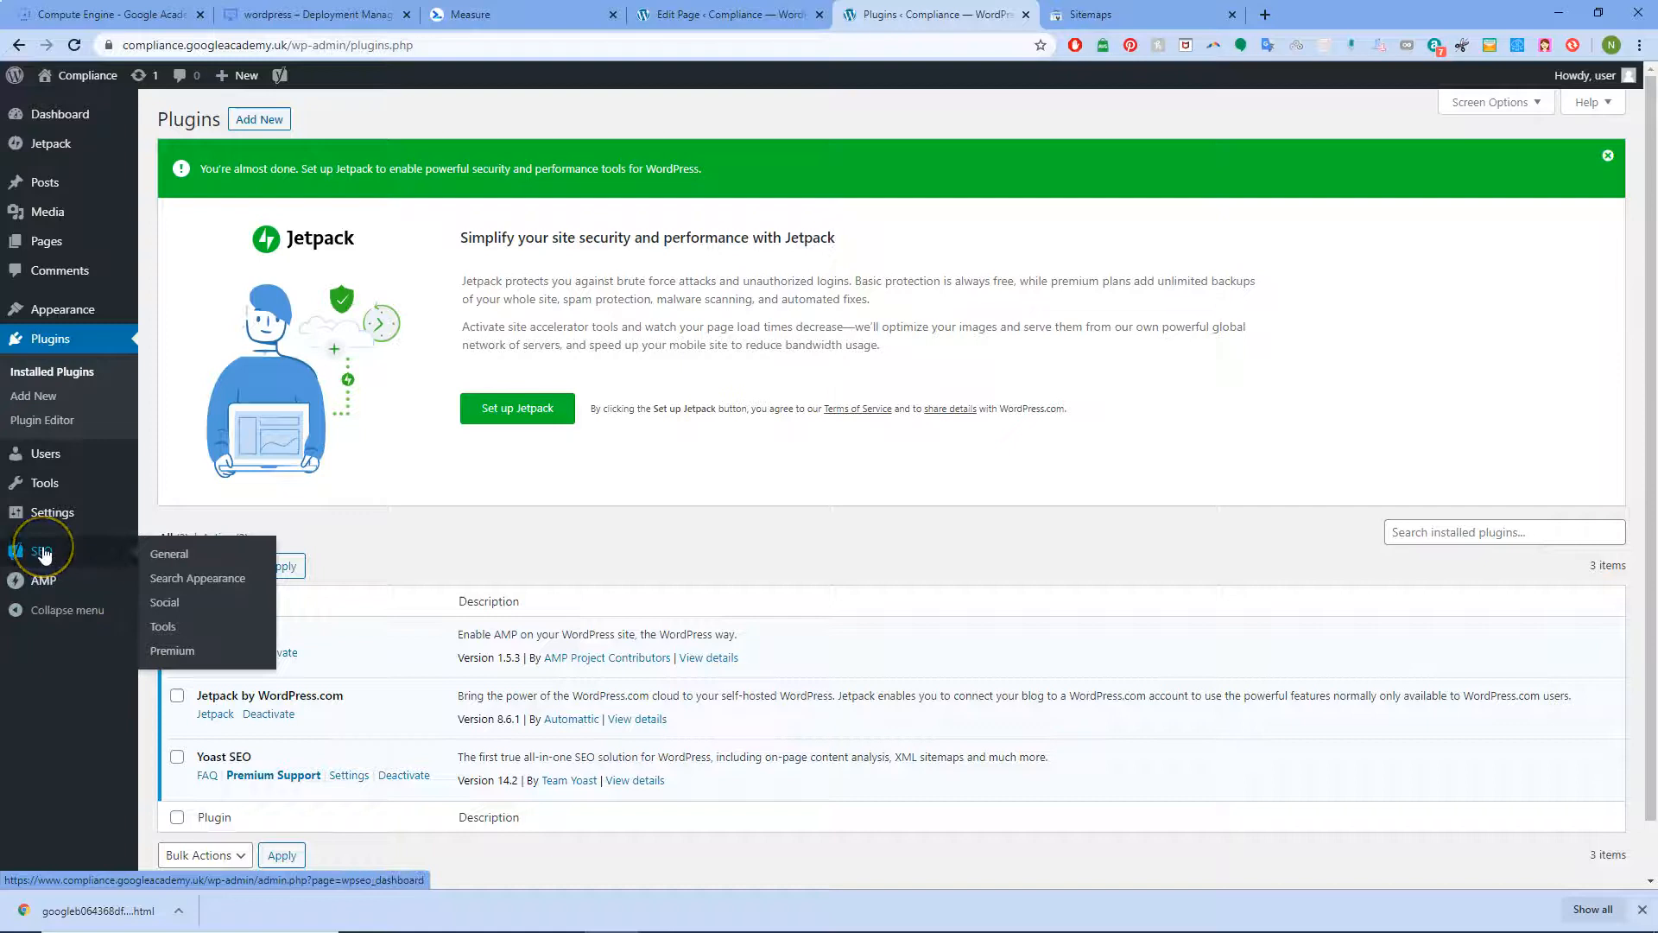
click(168, 632)
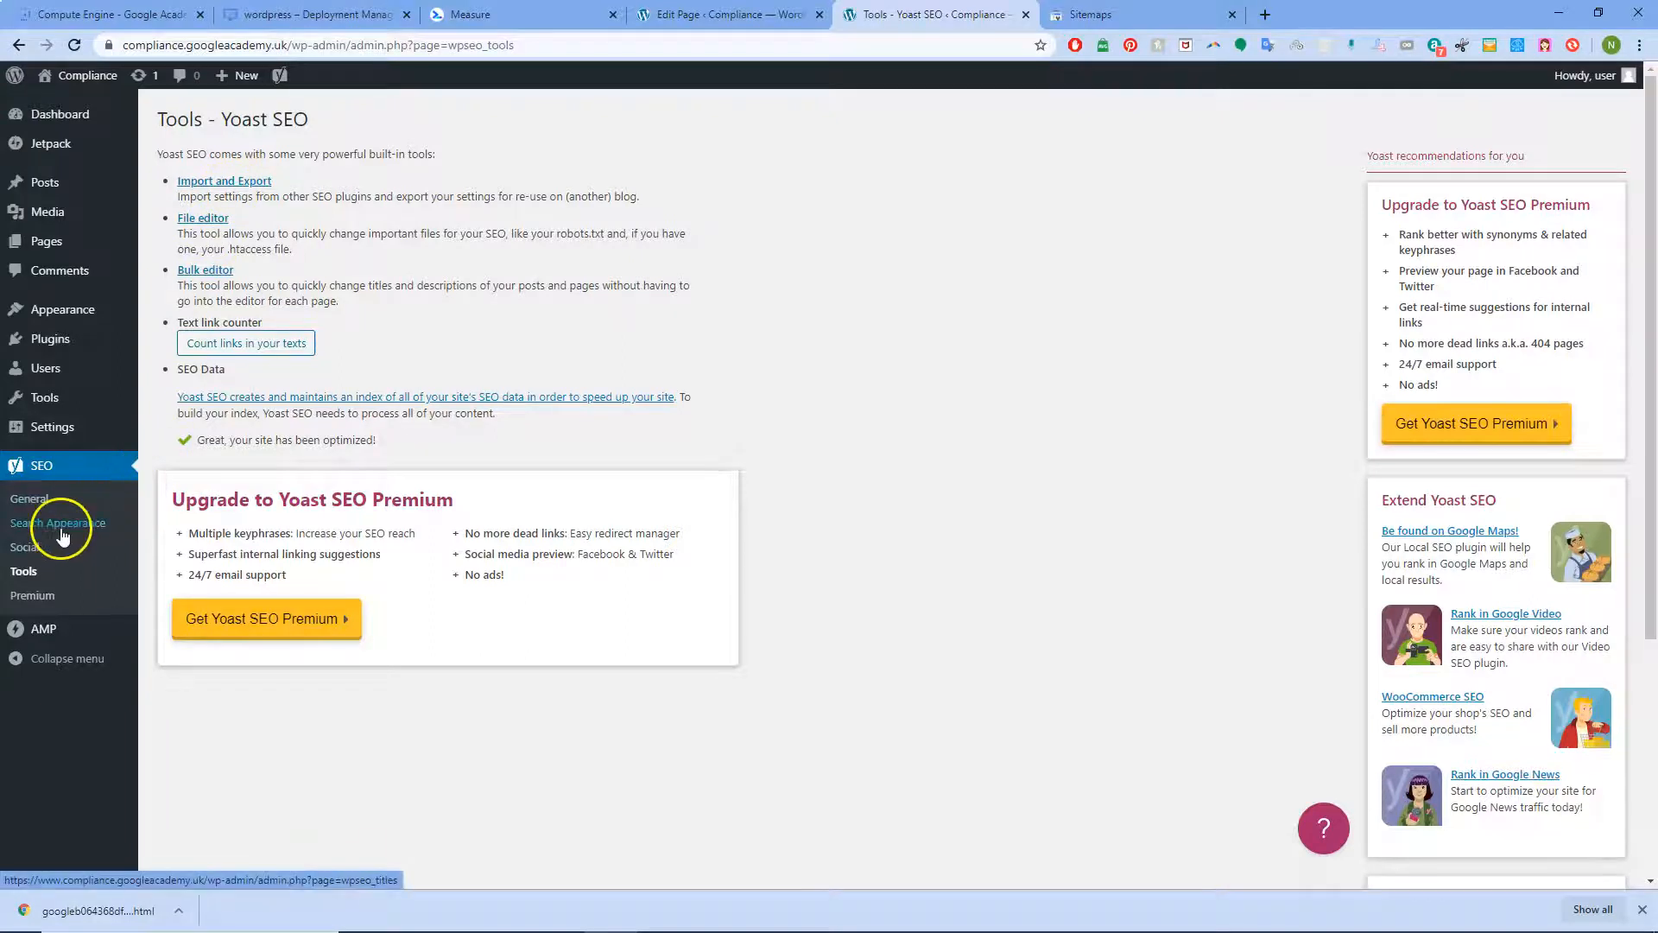
- Find the XML sitemaps feature in Yoast SEO's general settings and open its generated sitemap in a new browser tab
click(44, 500)
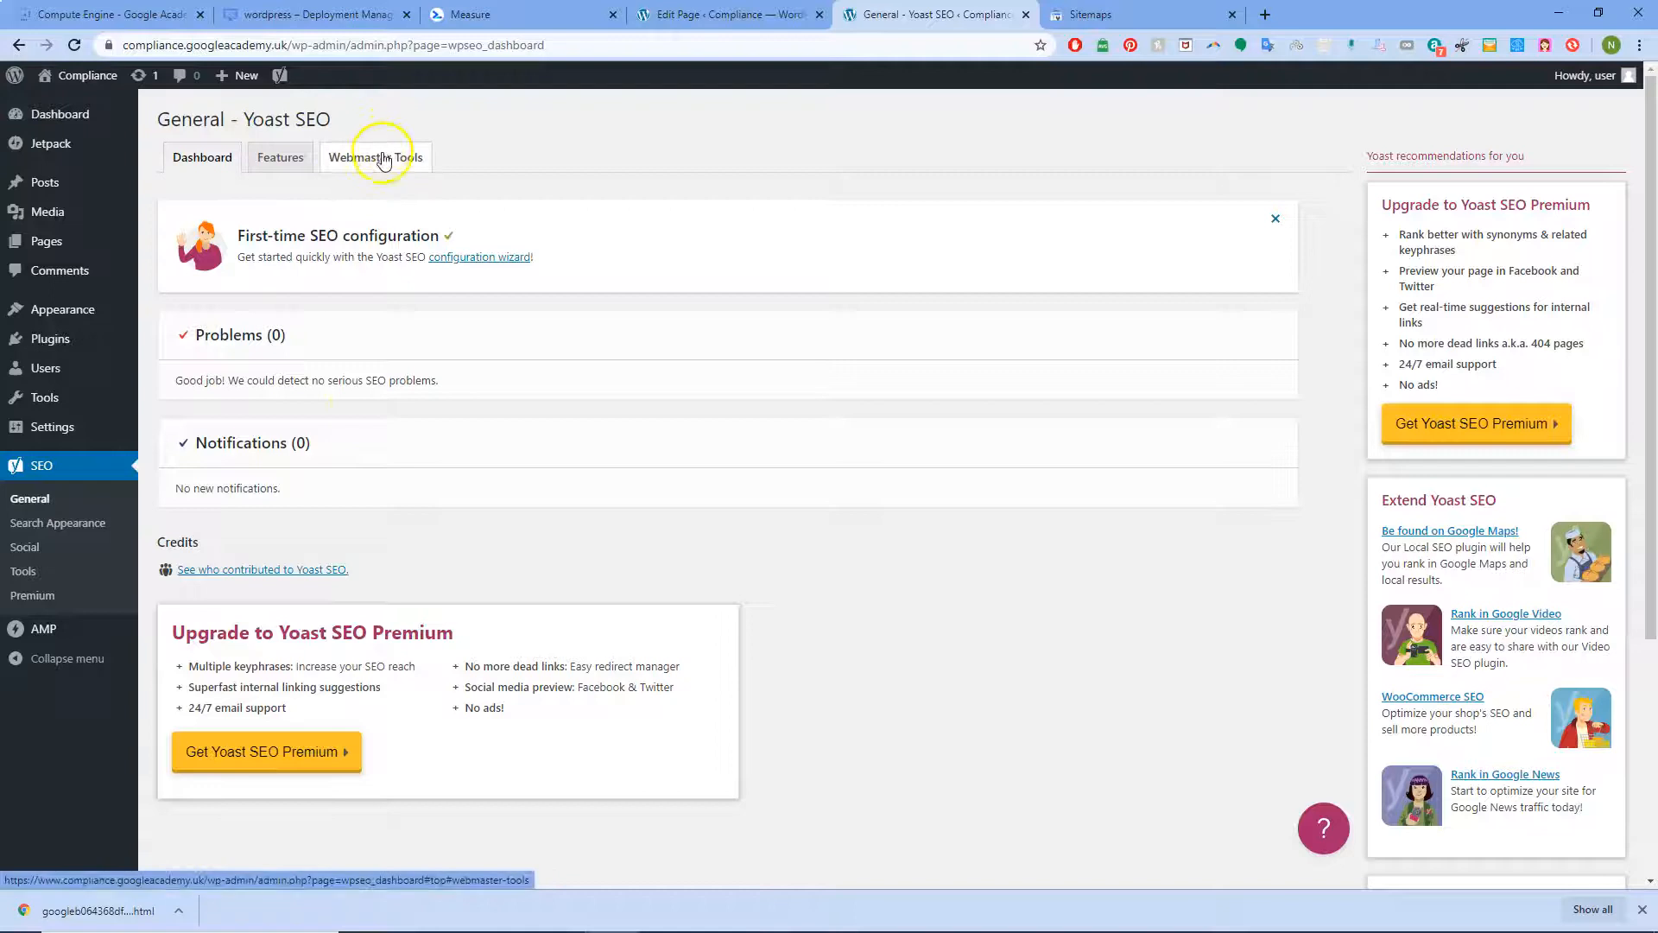
click(383, 158)
click(278, 158)
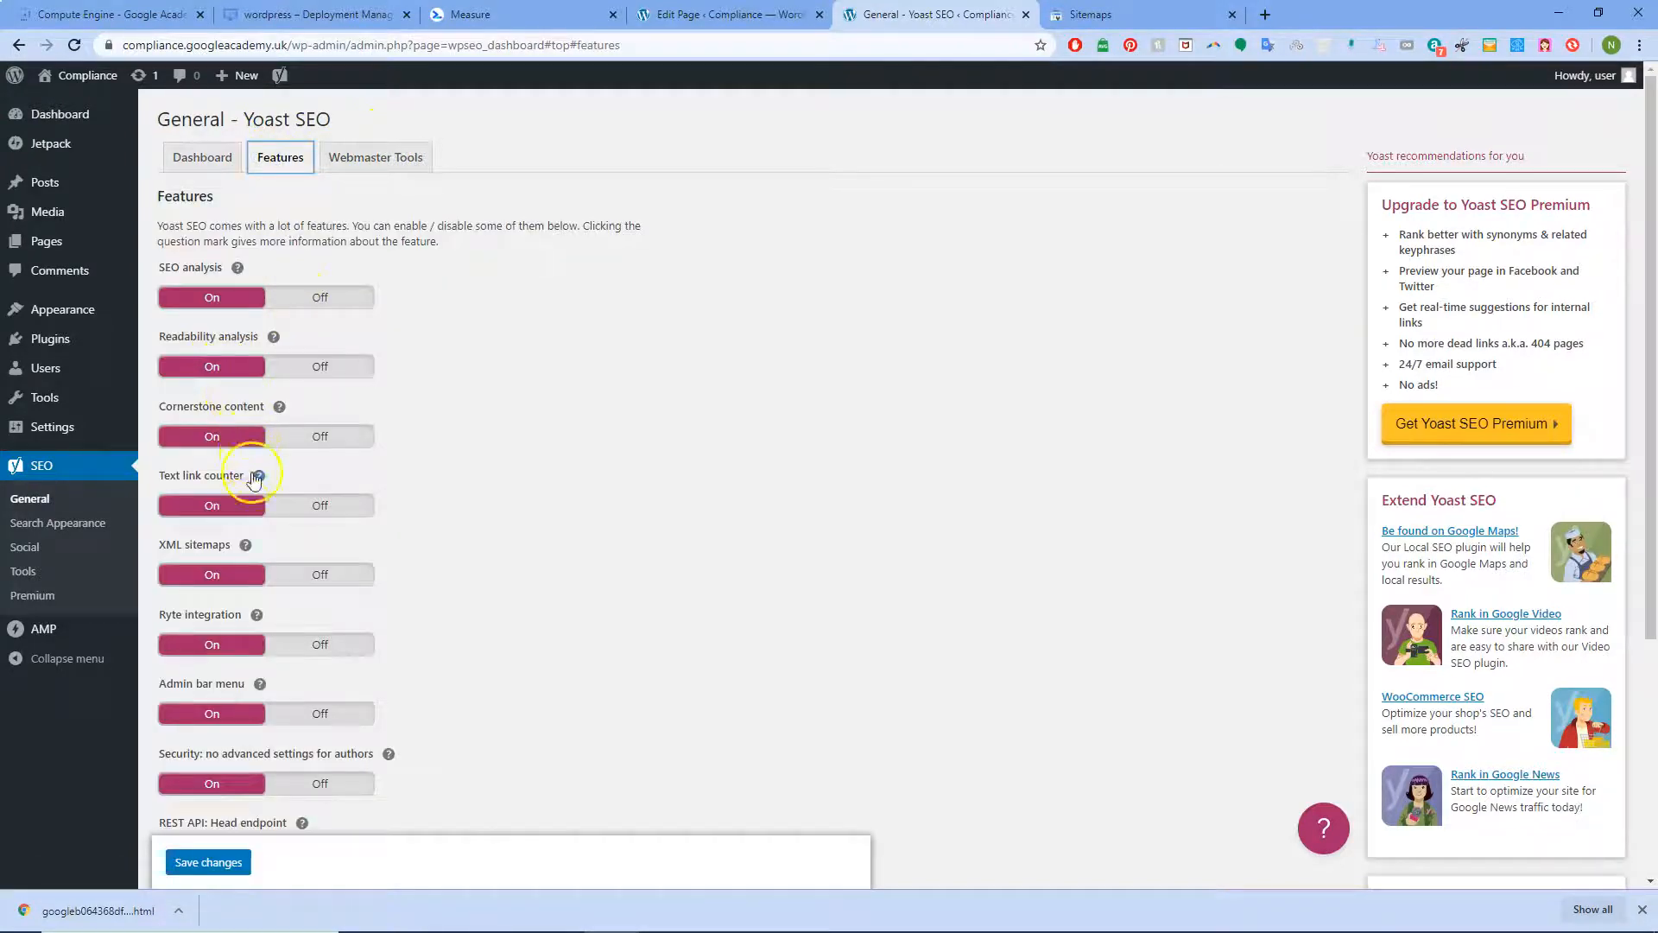
click(245, 546)
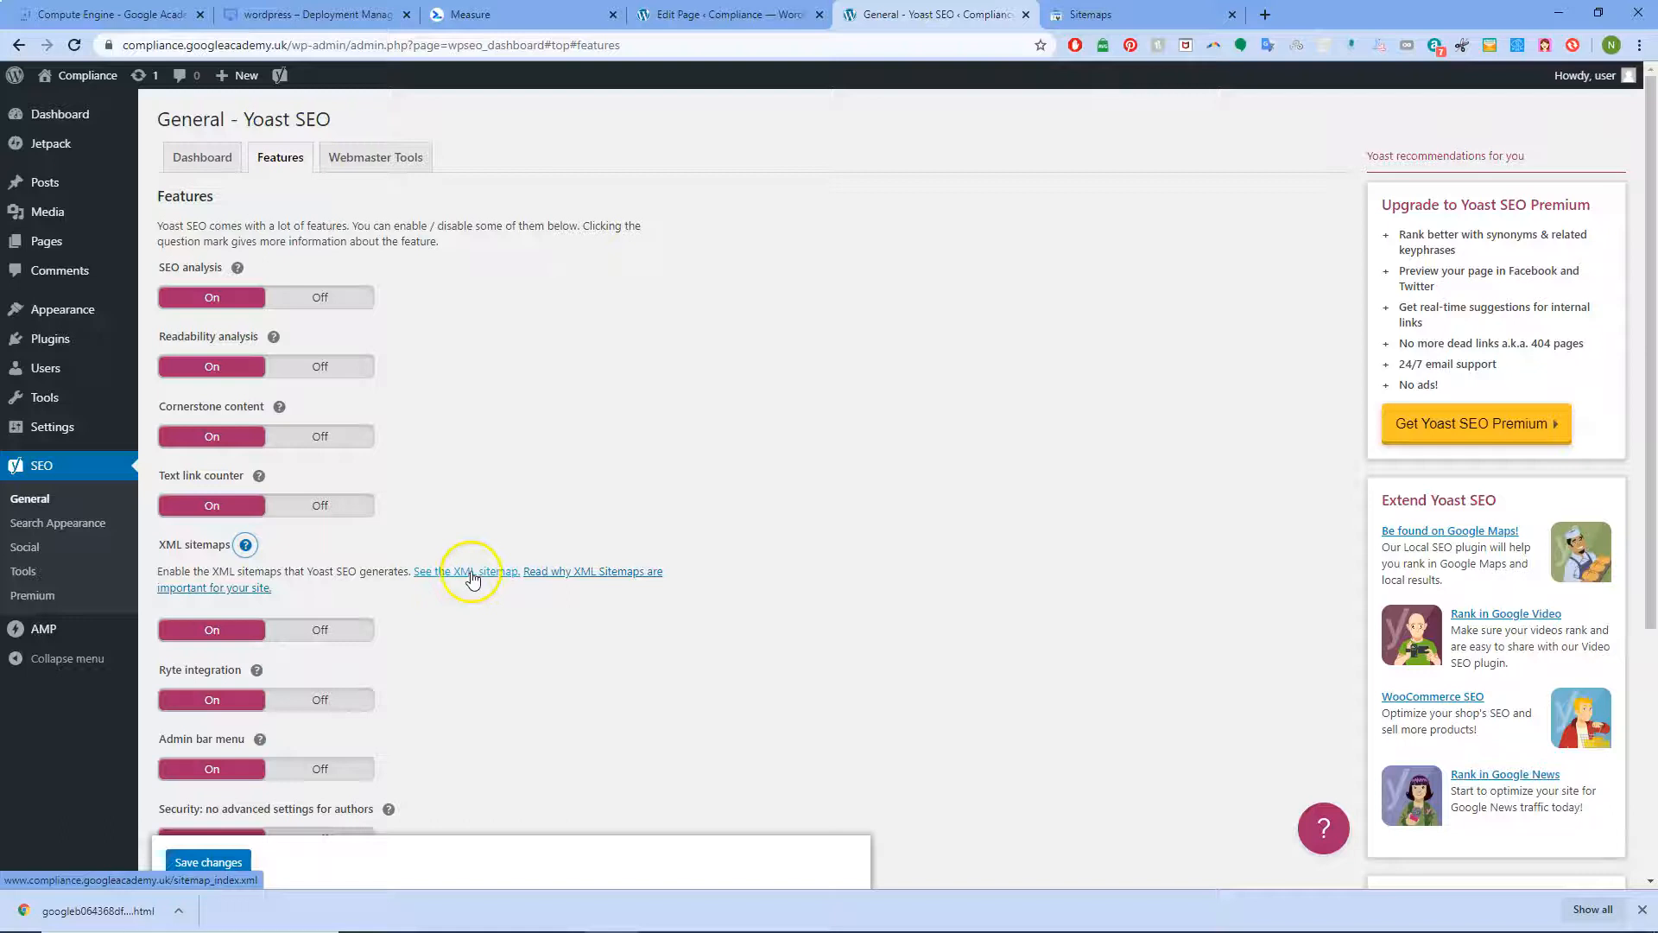
right_click(471, 581)
click(525, 588)
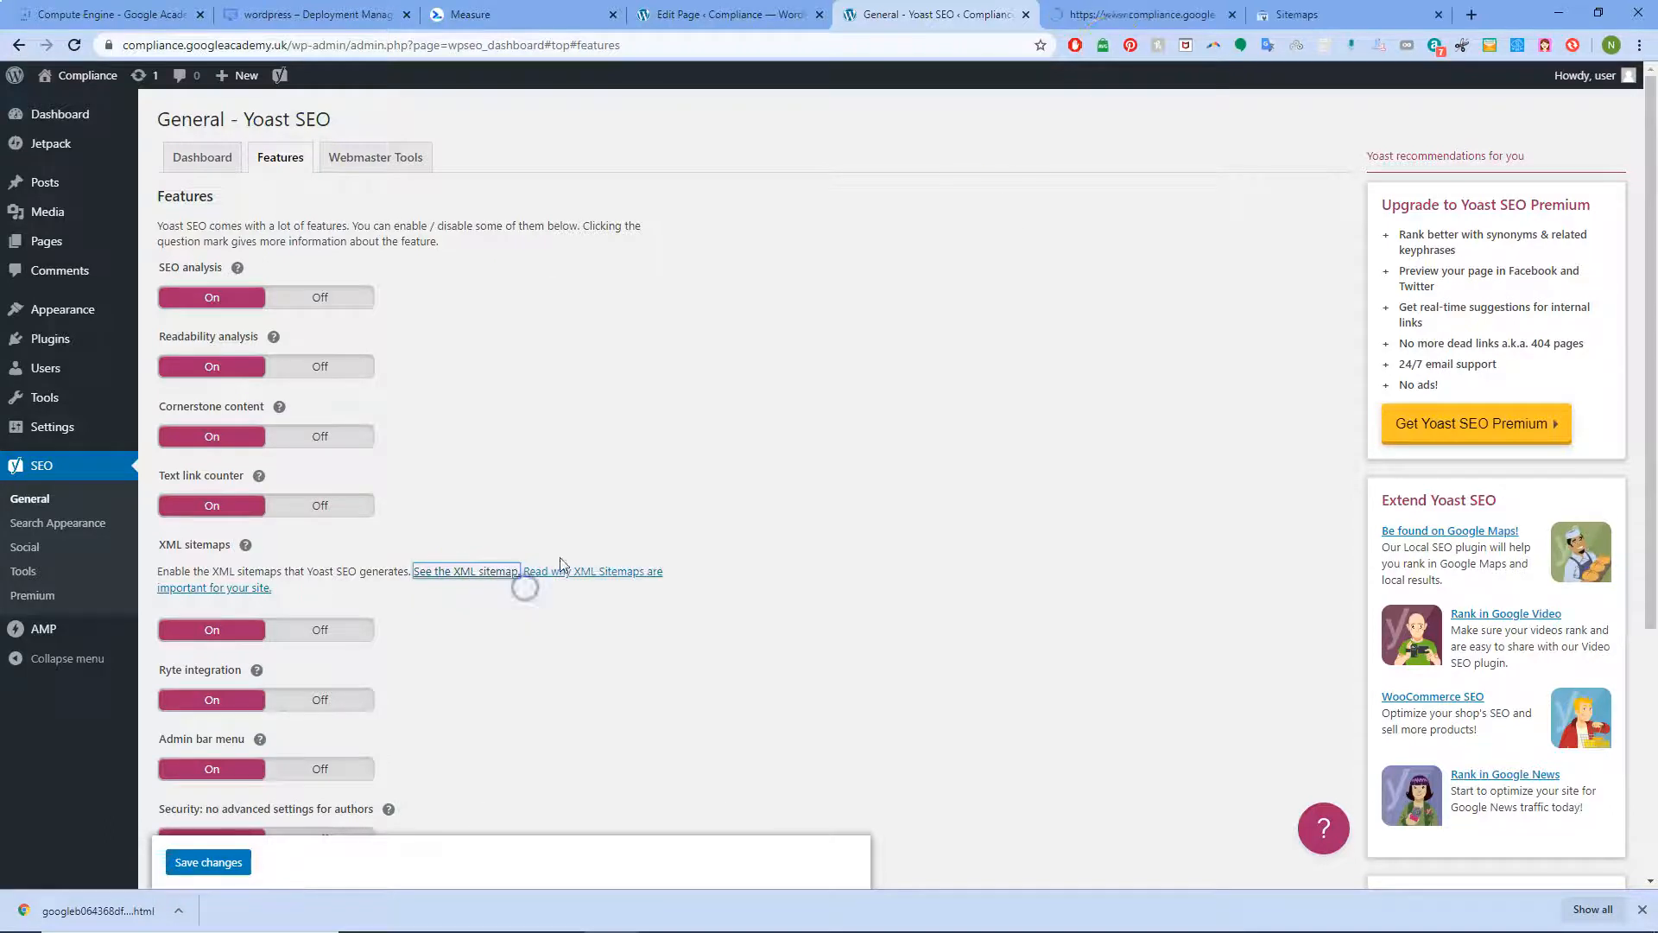
click(1157, 14)
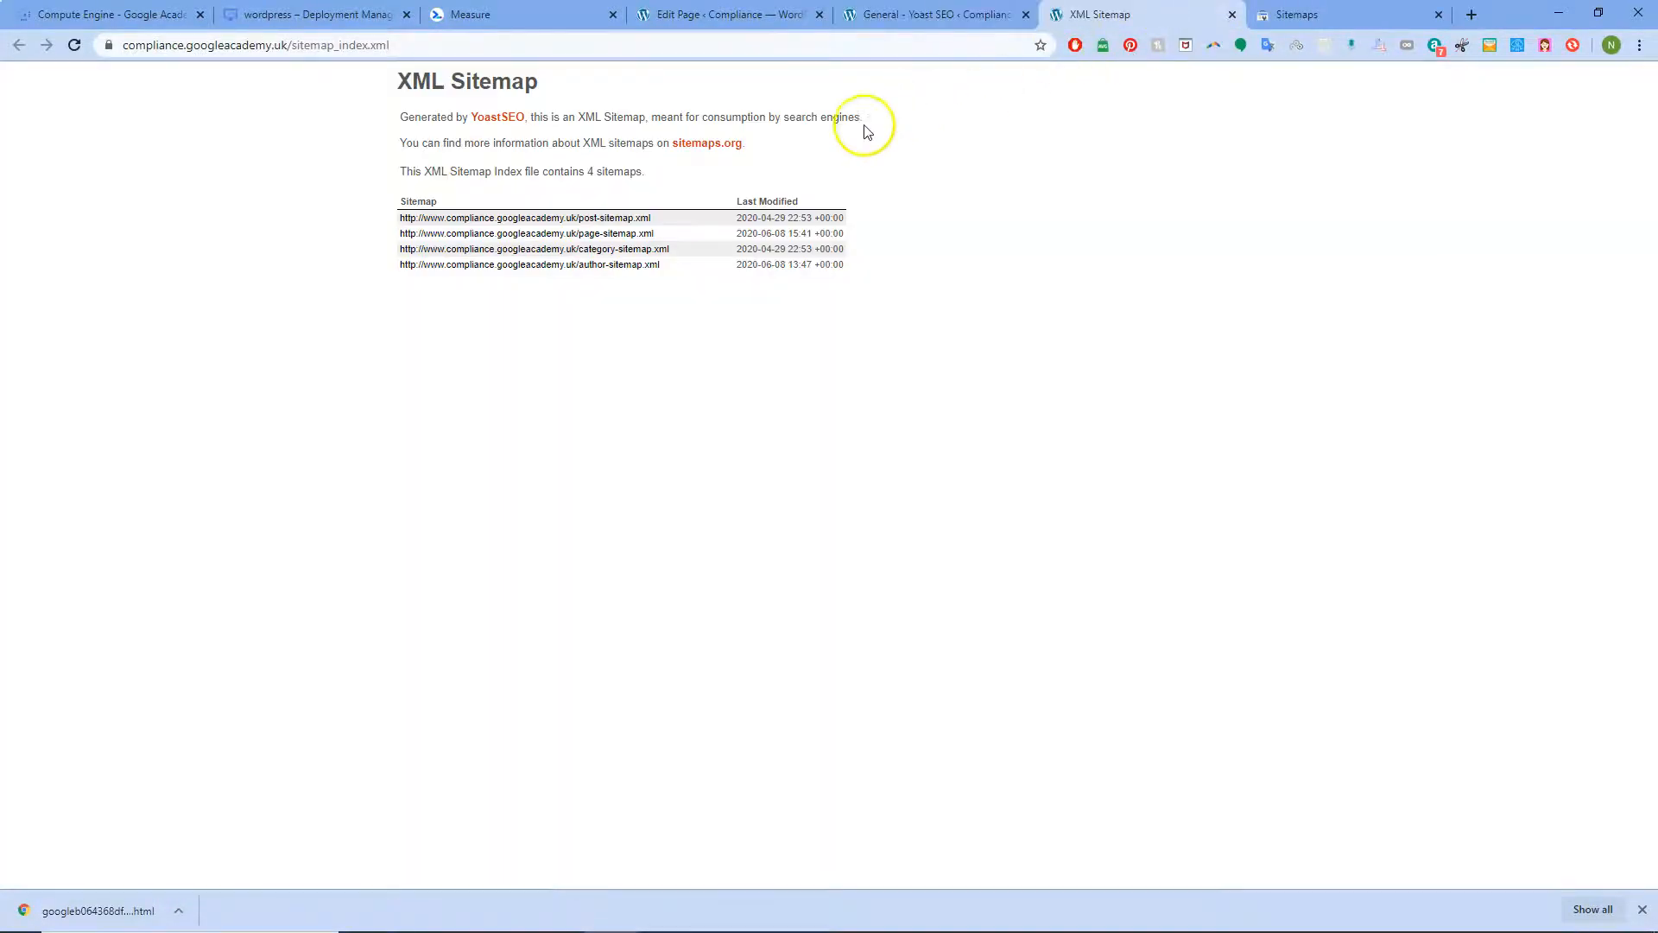
- Copy sitemap_index.xml from the sitemap's address, try it as the new sitemap URL in Search Console and clear the entry
drag(433, 39, 294, 42)
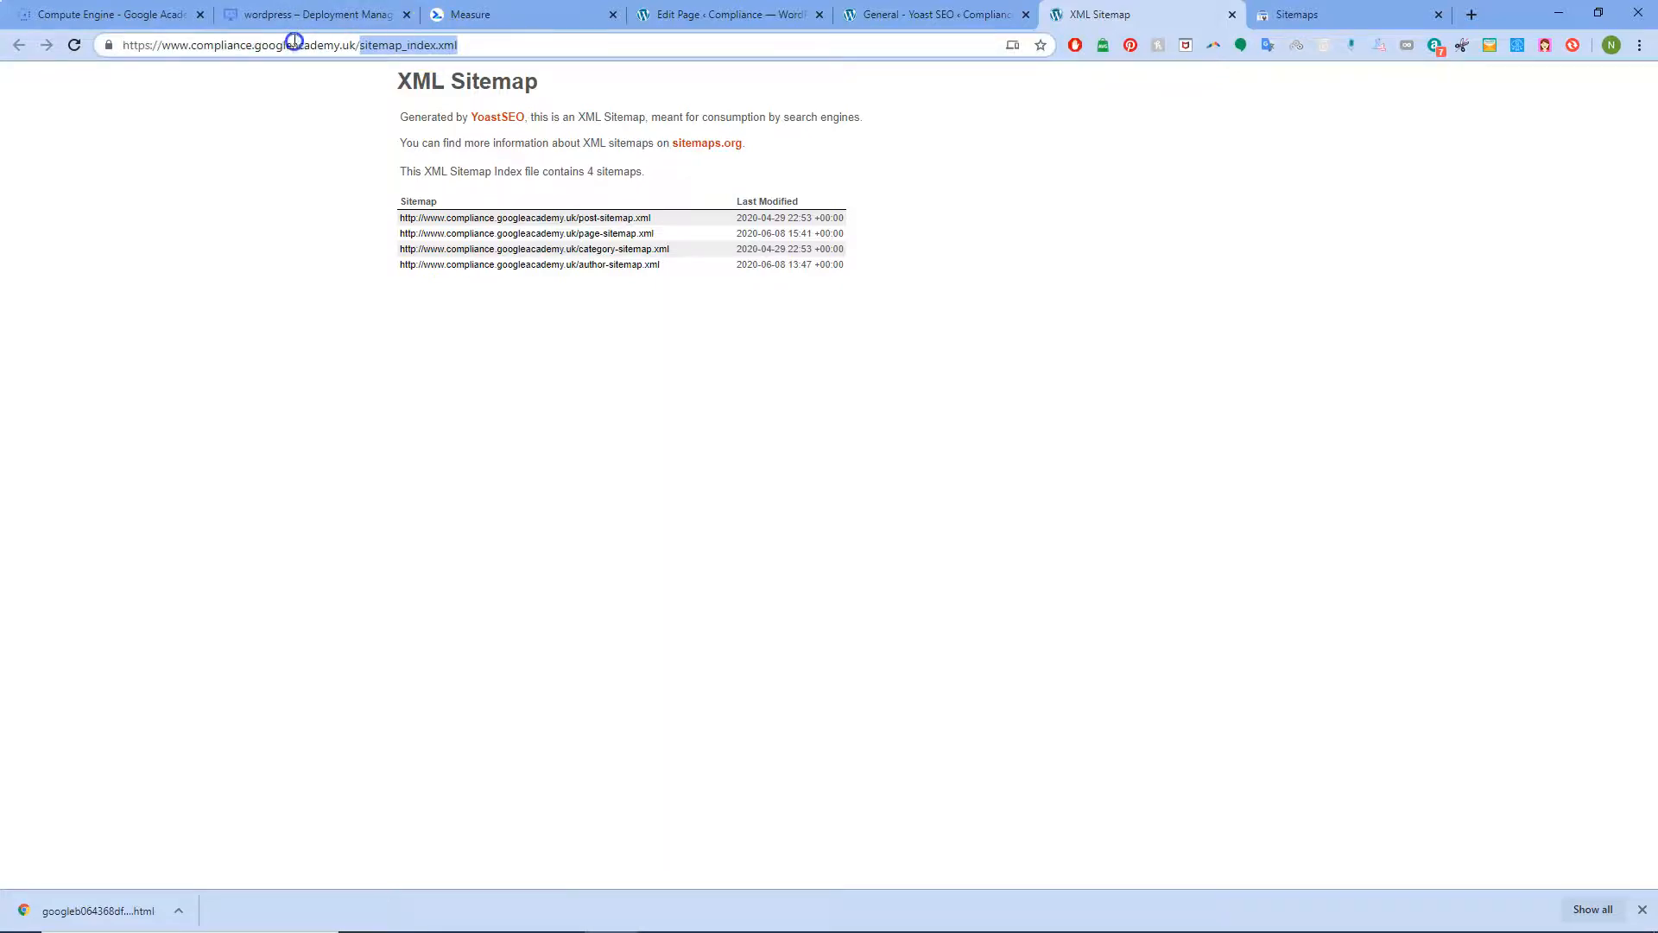
right_click(414, 46)
click(444, 169)
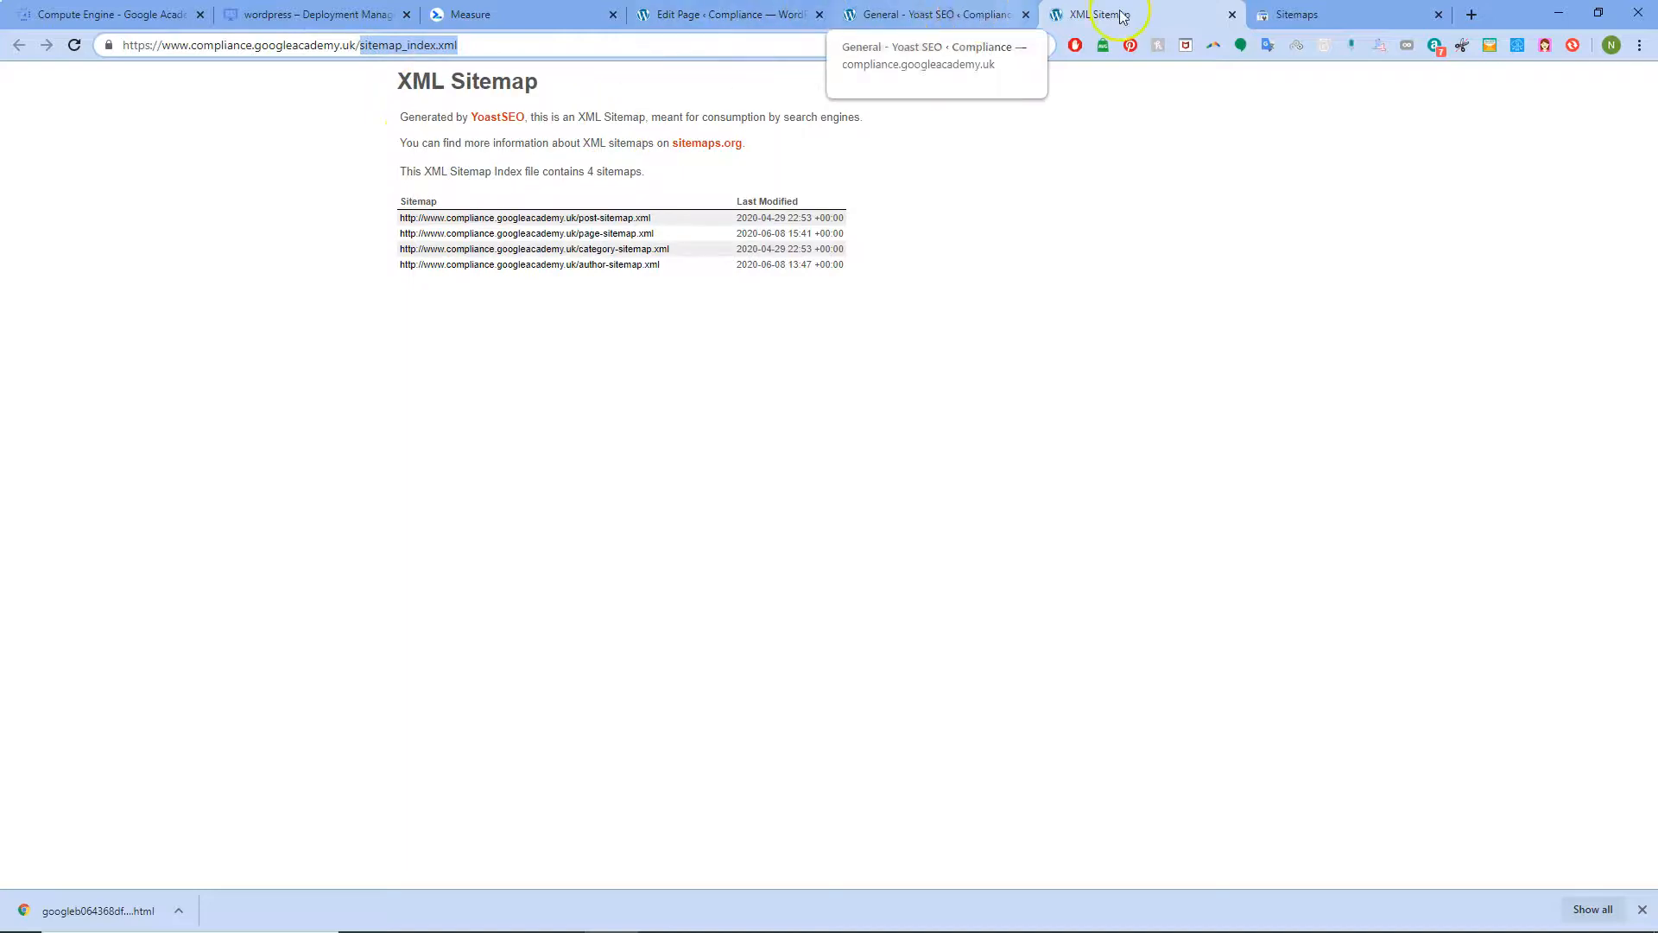
click(1304, 15)
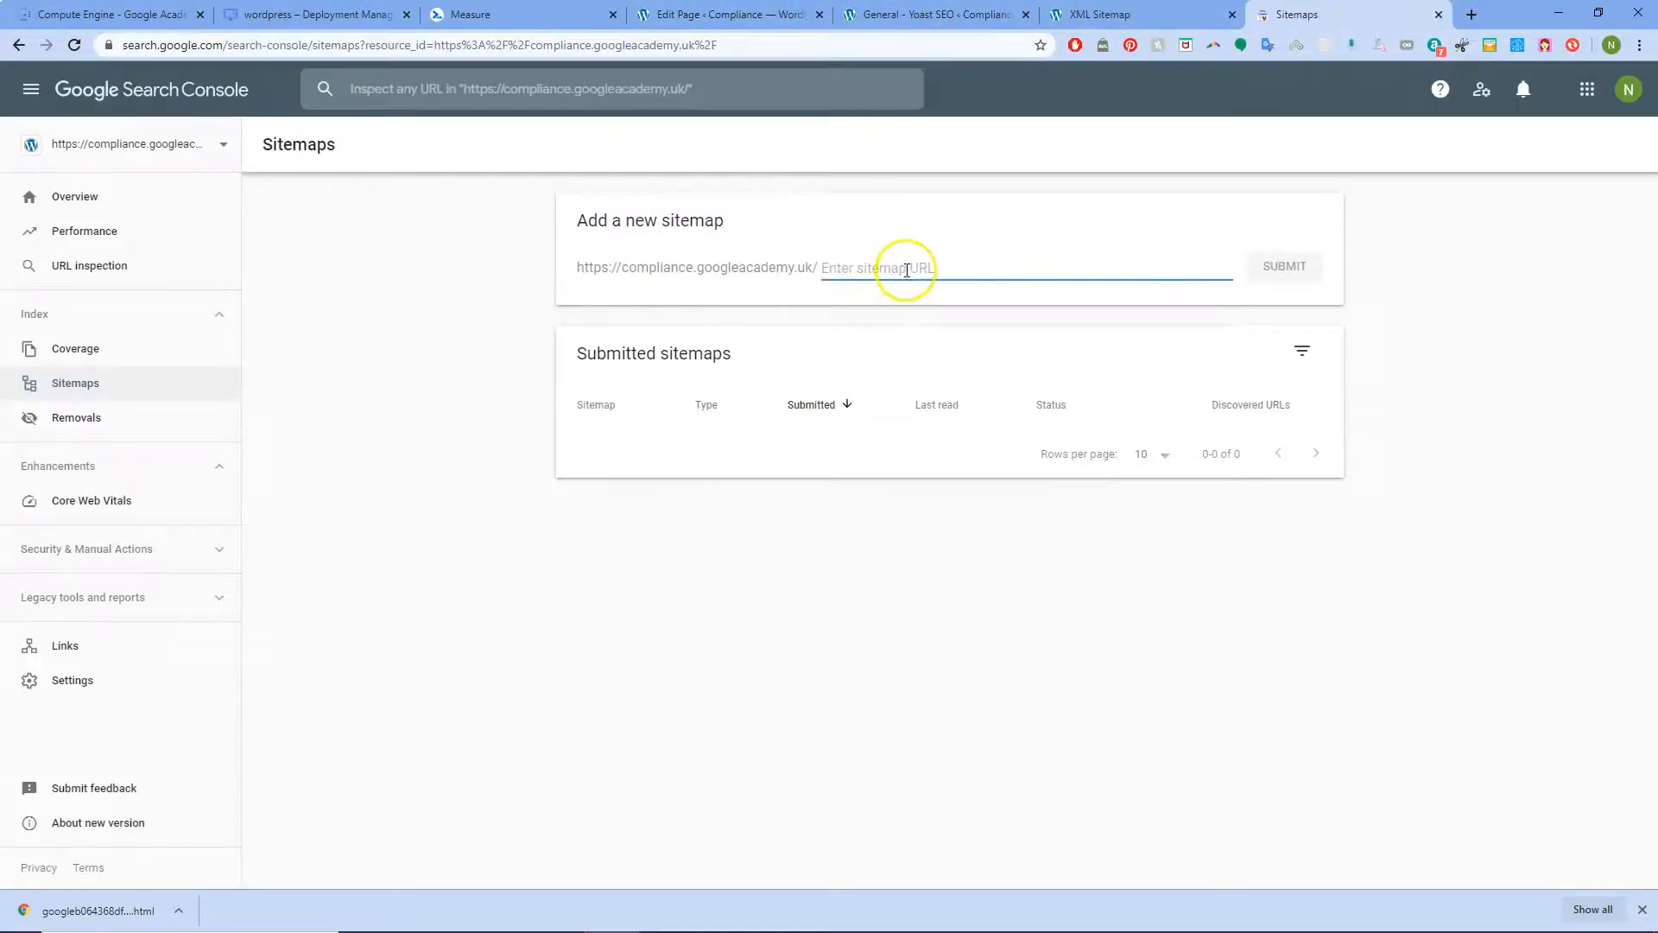
key(ctrl+v)
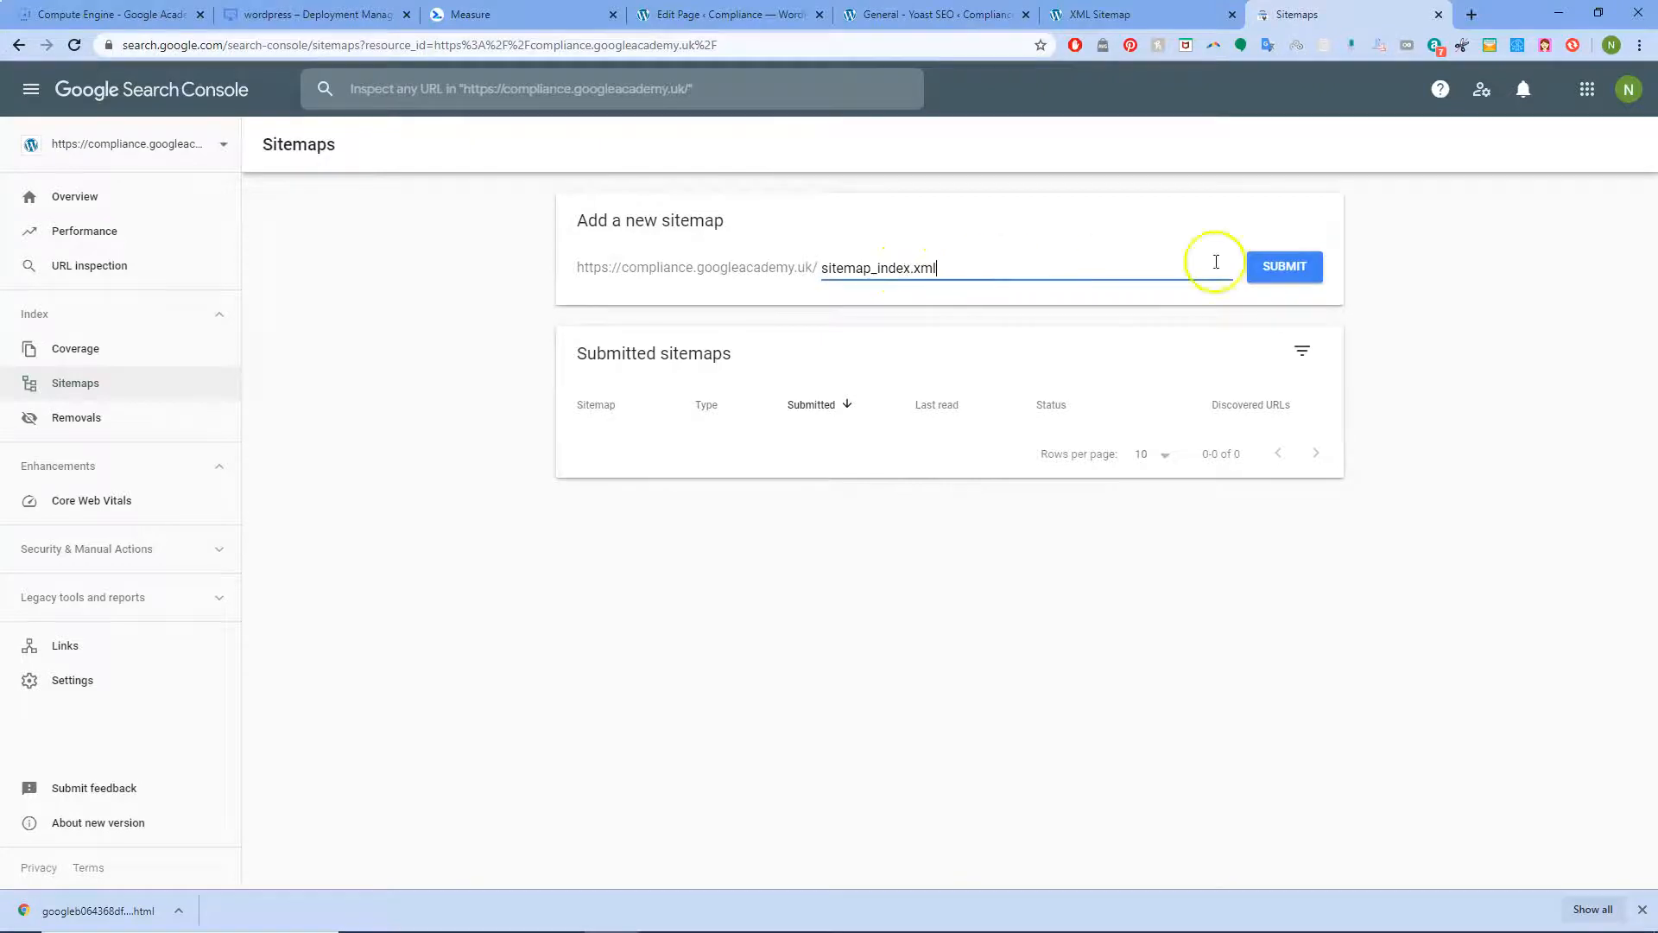
drag(966, 267, 824, 269)
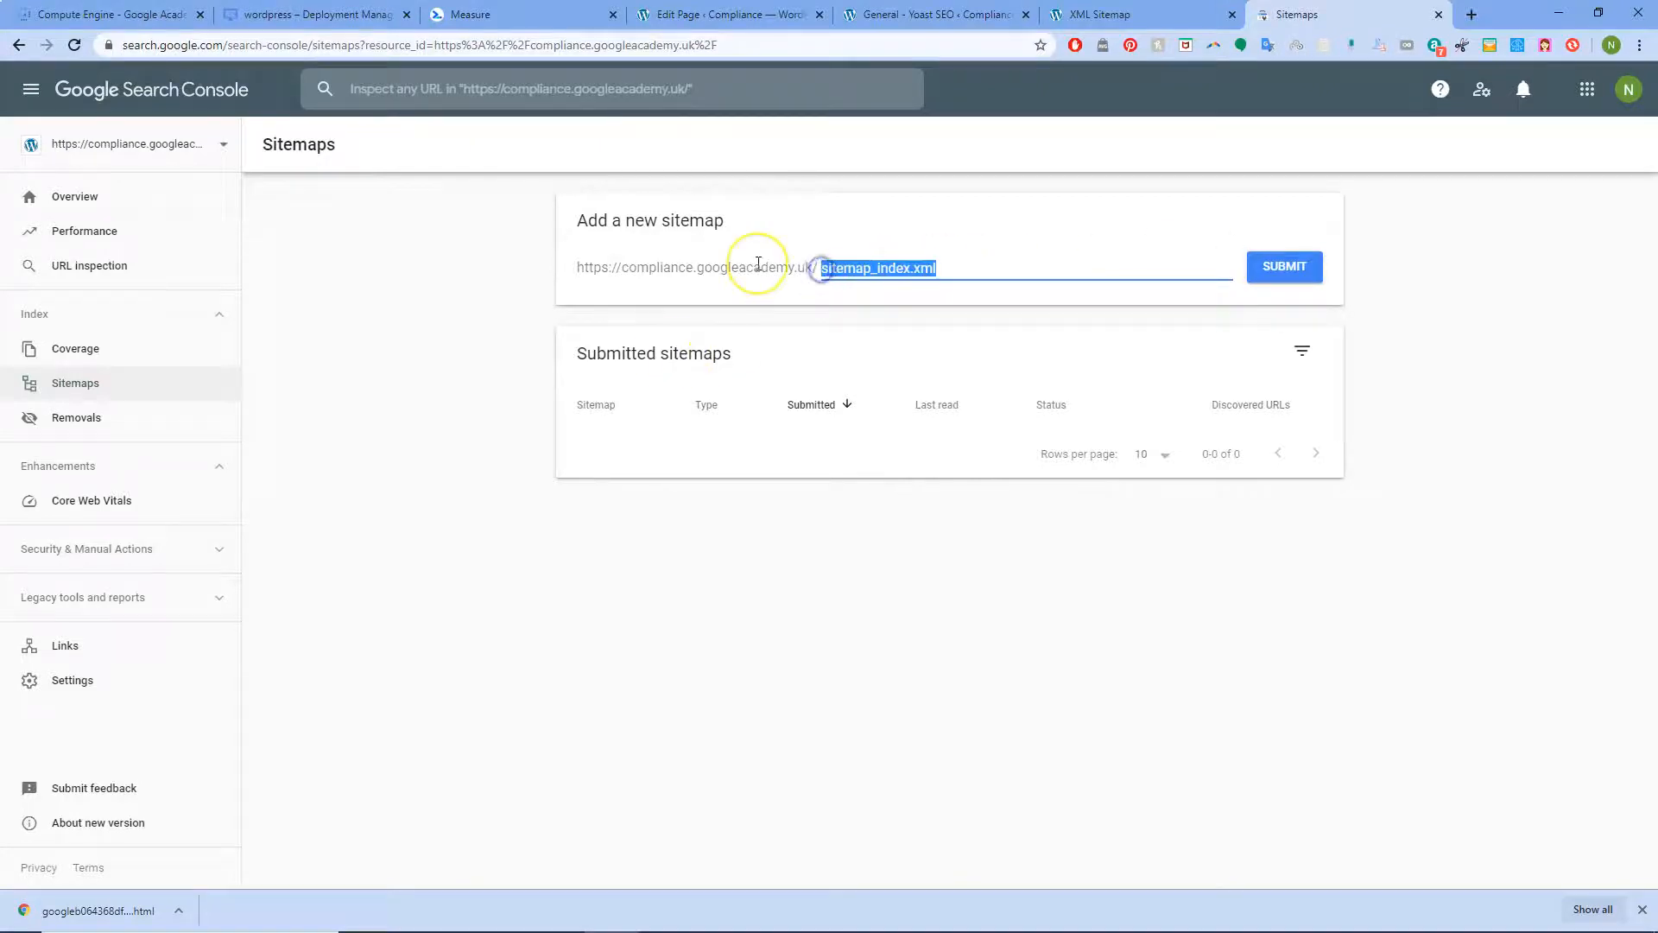
key(BackSpace)
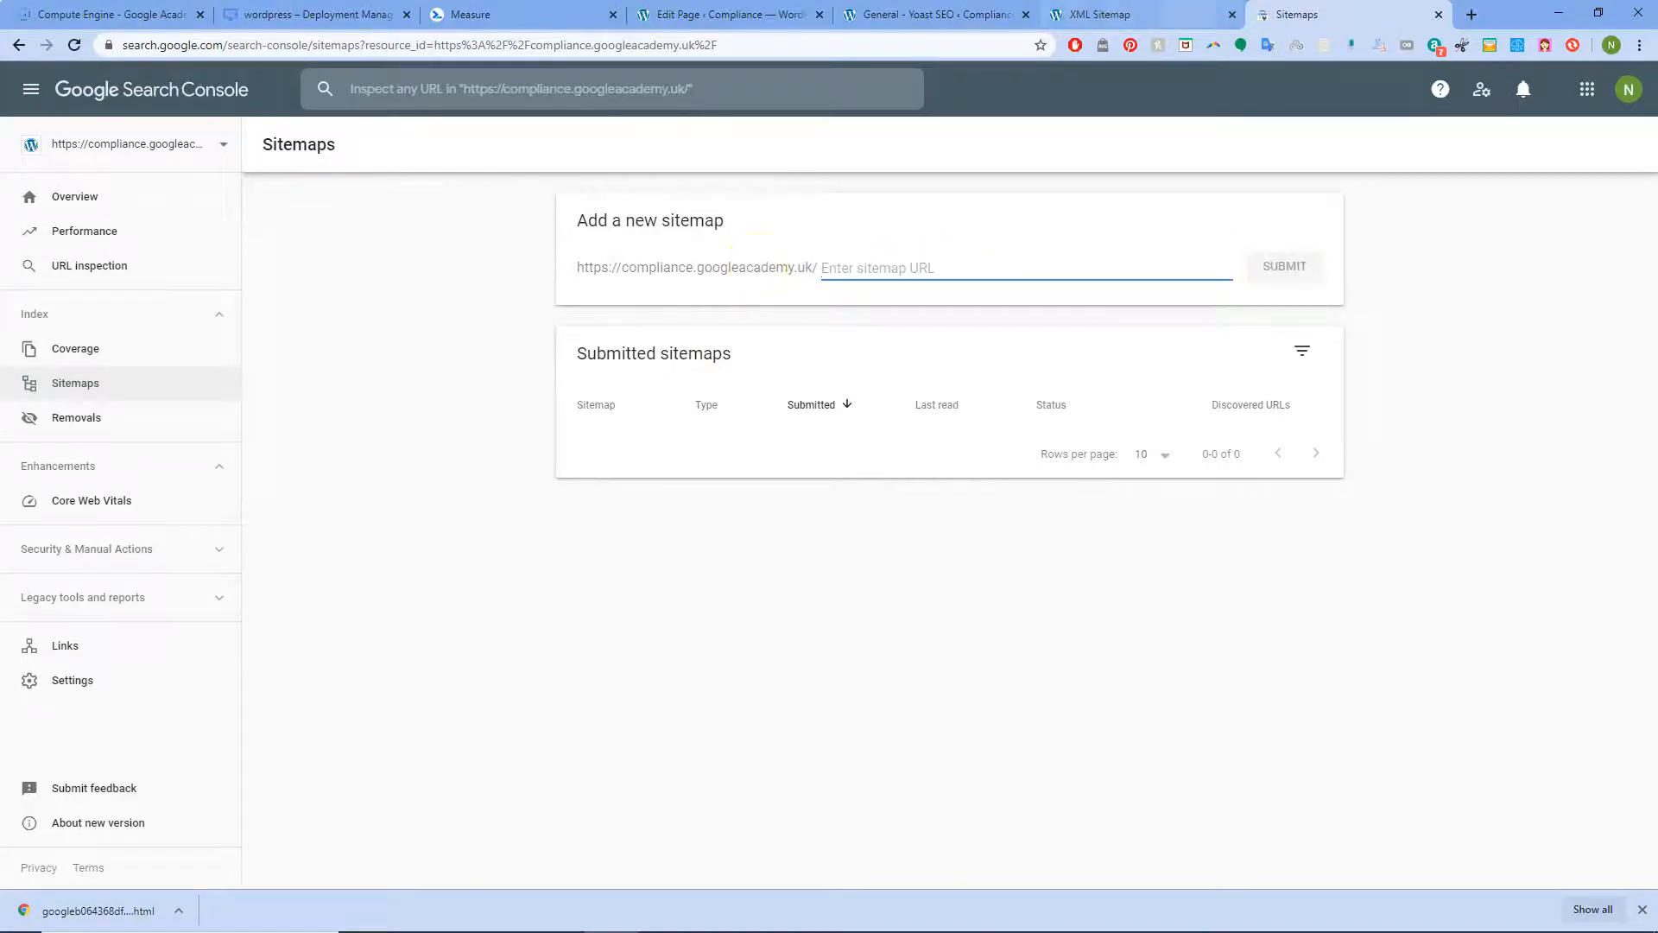
click(731, 14)
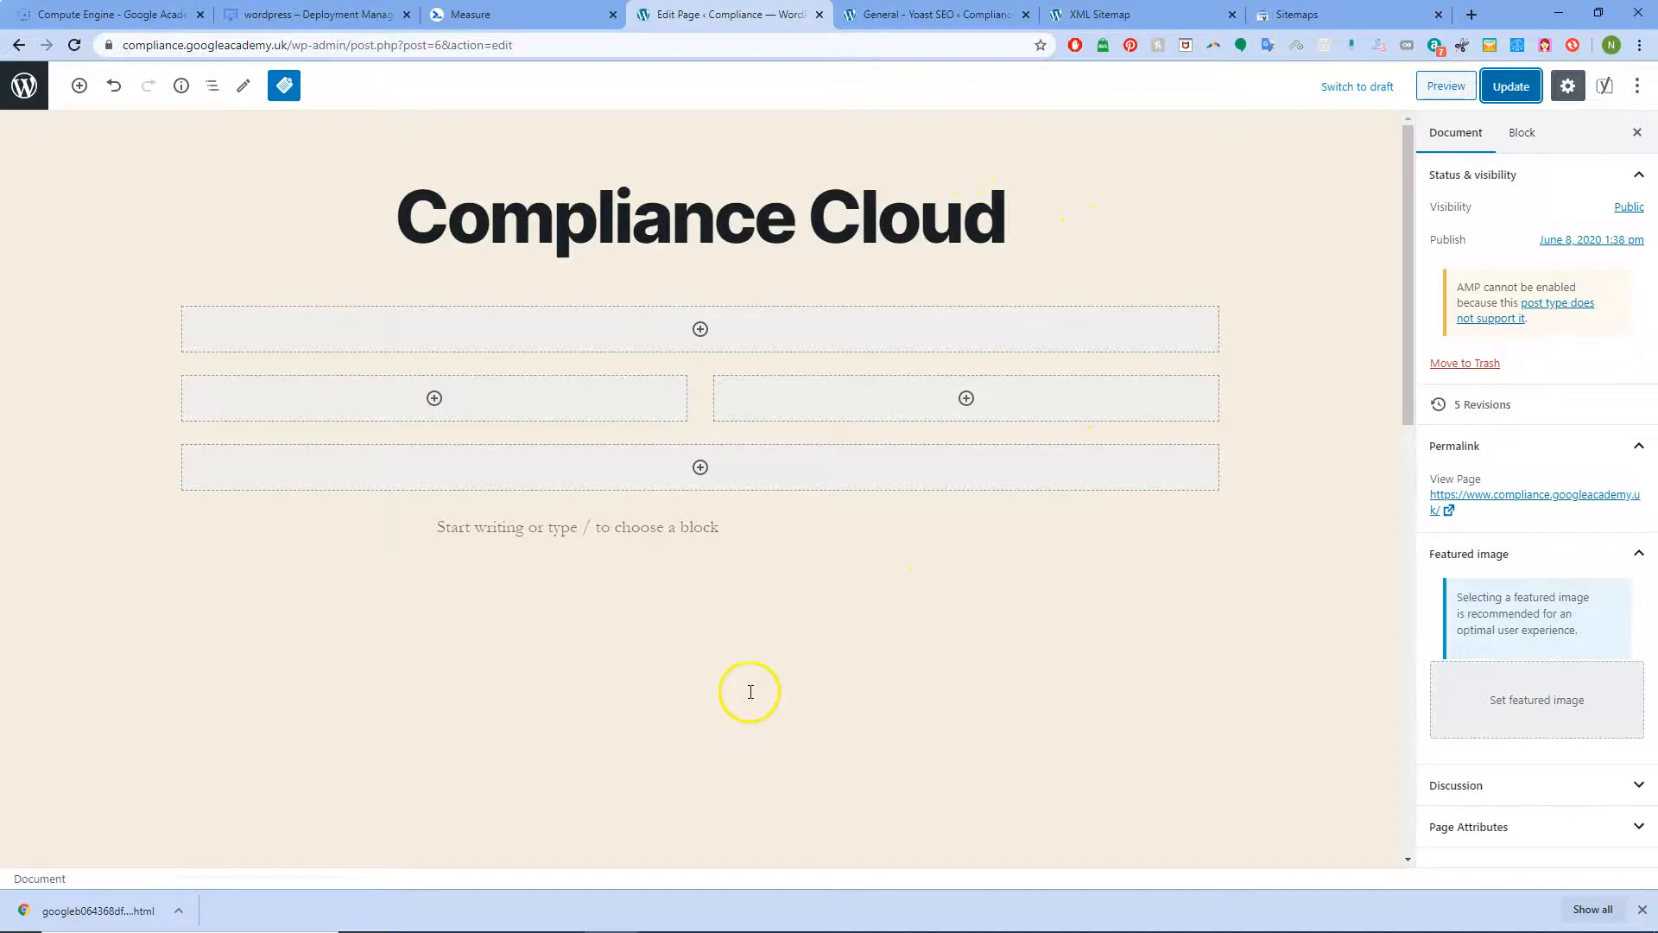
click(1330, 15)
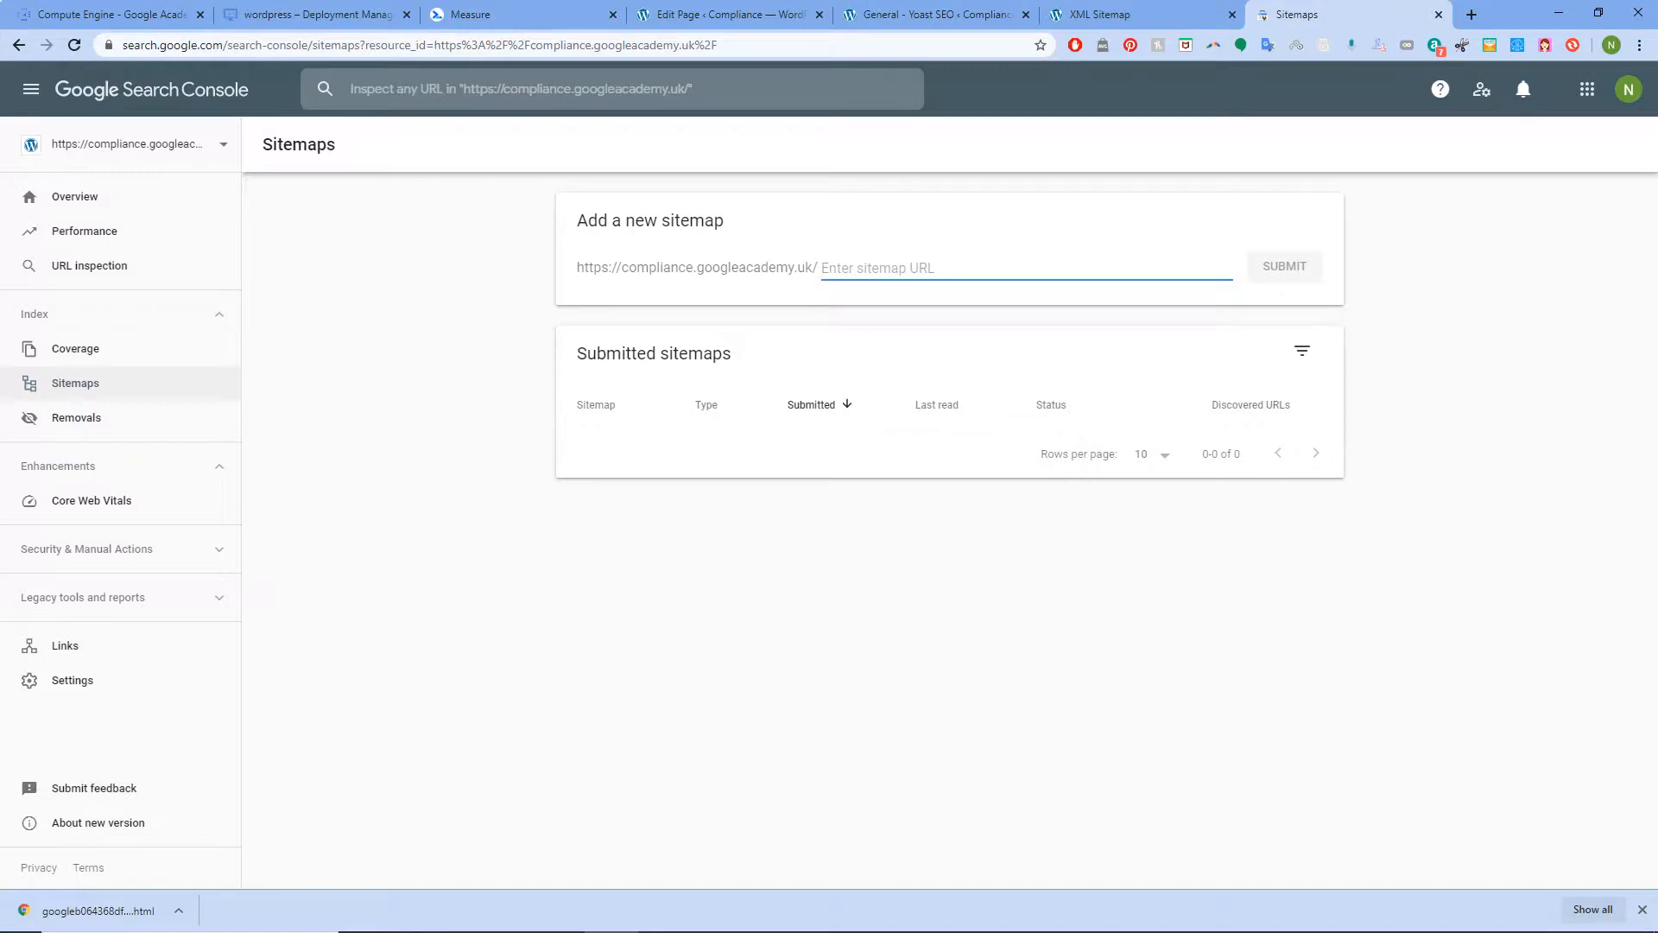
- Return to the WordPress page editor and load the site's wp-admin dashboard by shortening the address
click(730, 14)
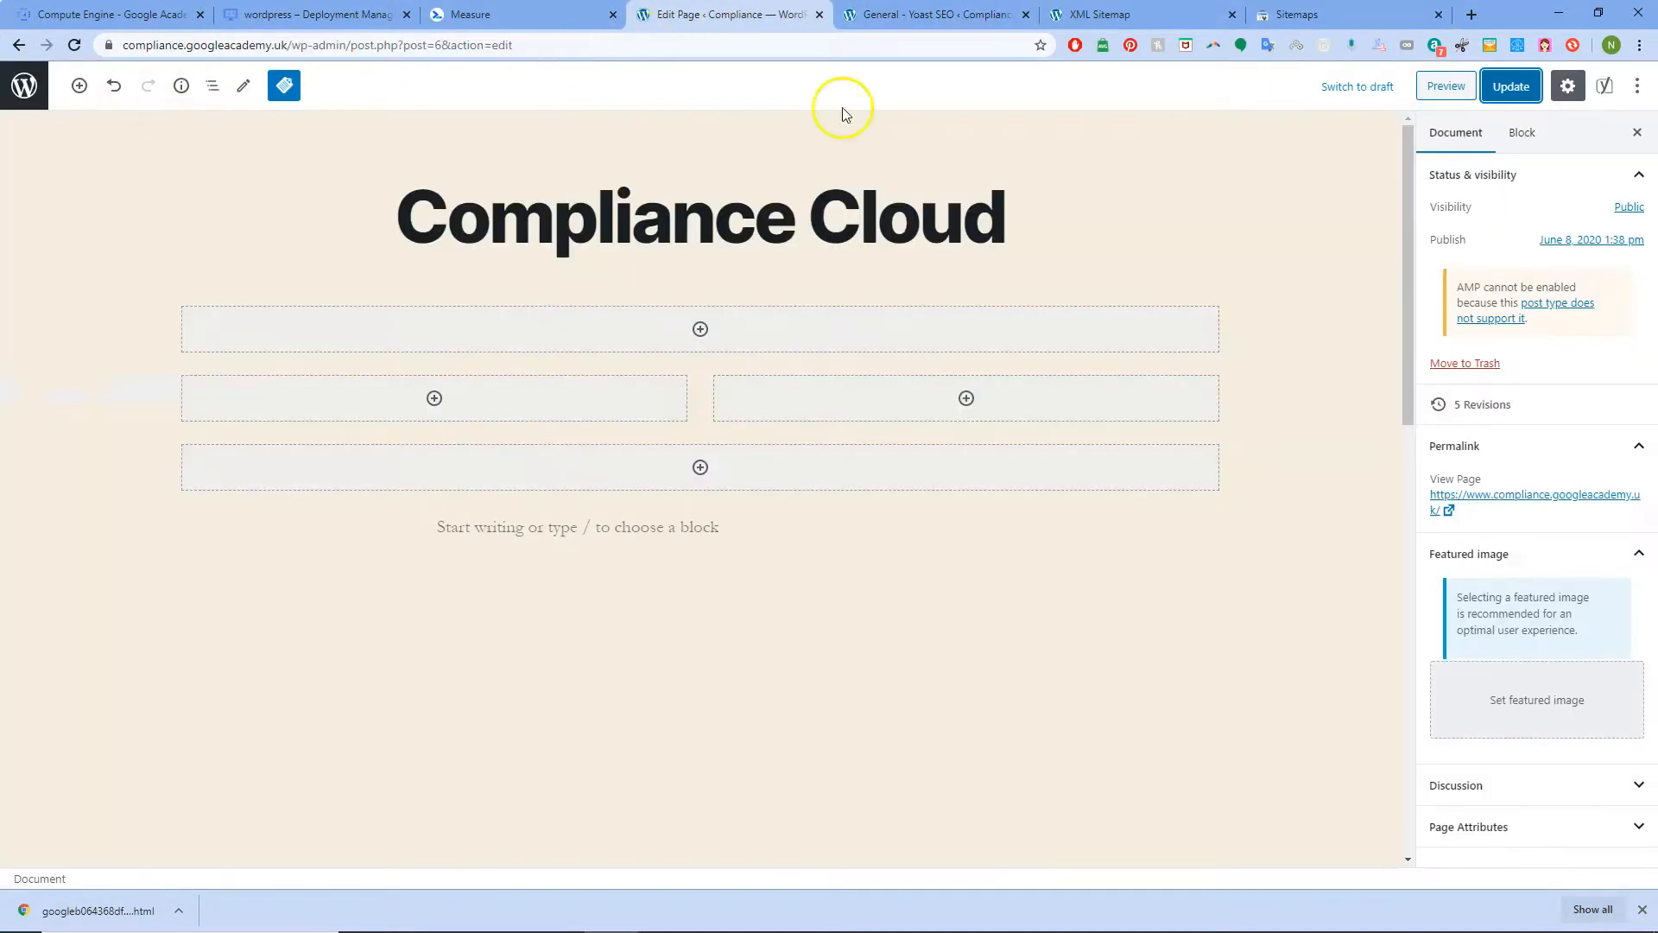
click(559, 41)
drag(560, 41, 349, 45)
key(BackSpace)
key(Return)
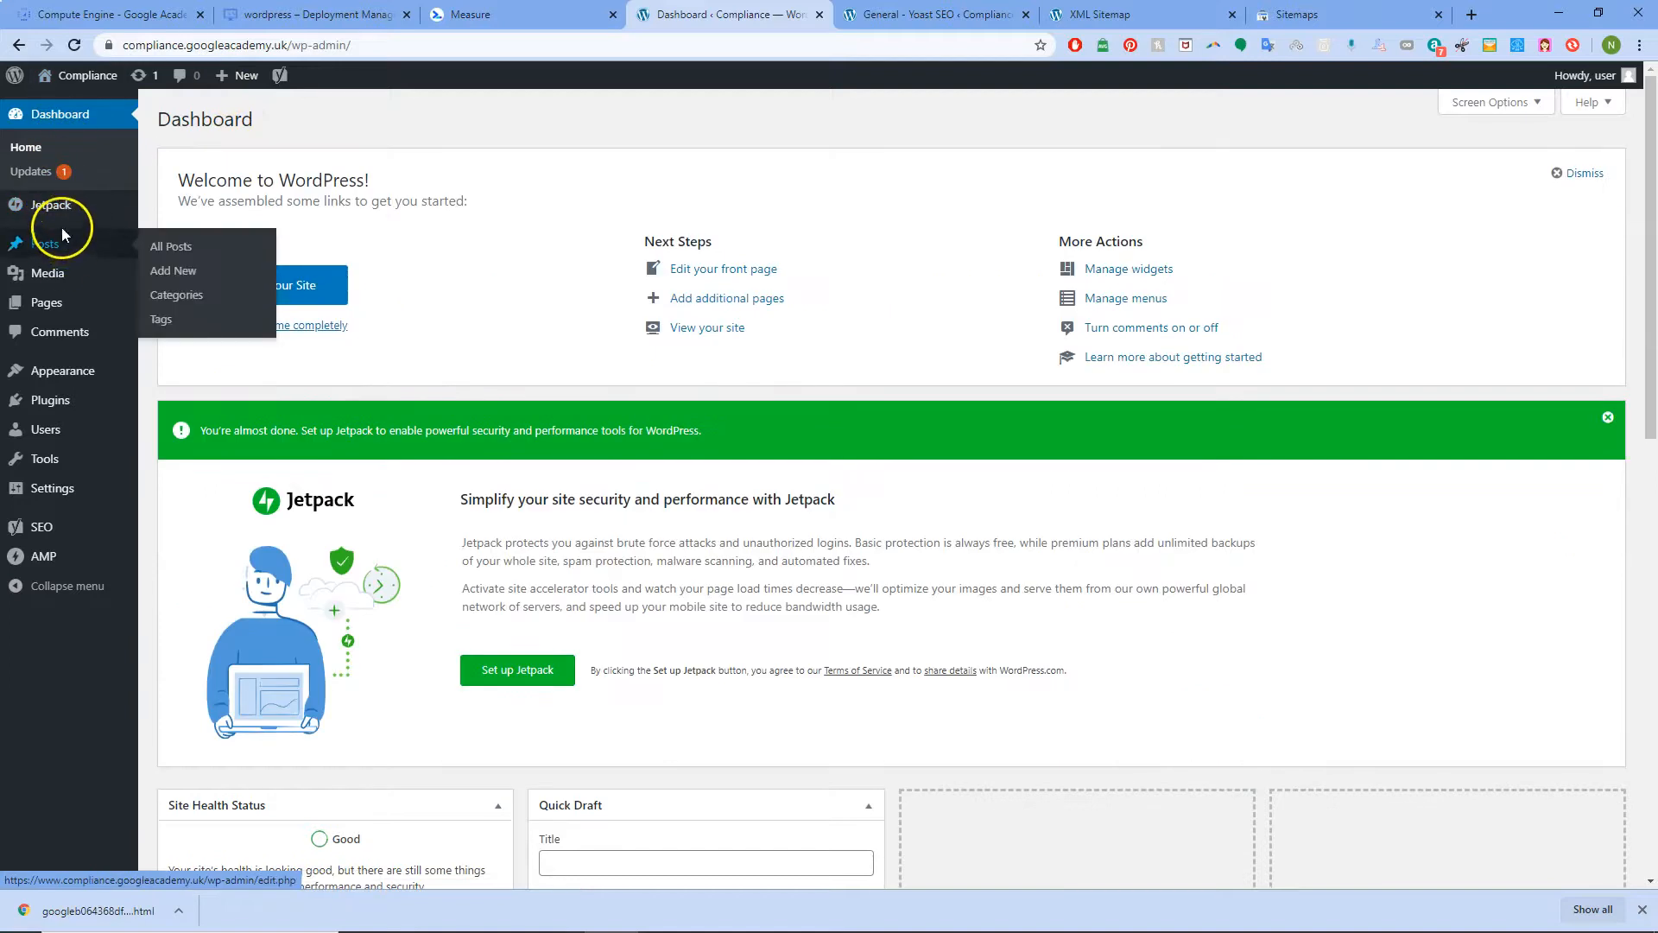
- Open the general WordPress settings and examine the protocol and www prefix in the WordPress Address (URL)
click(48, 272)
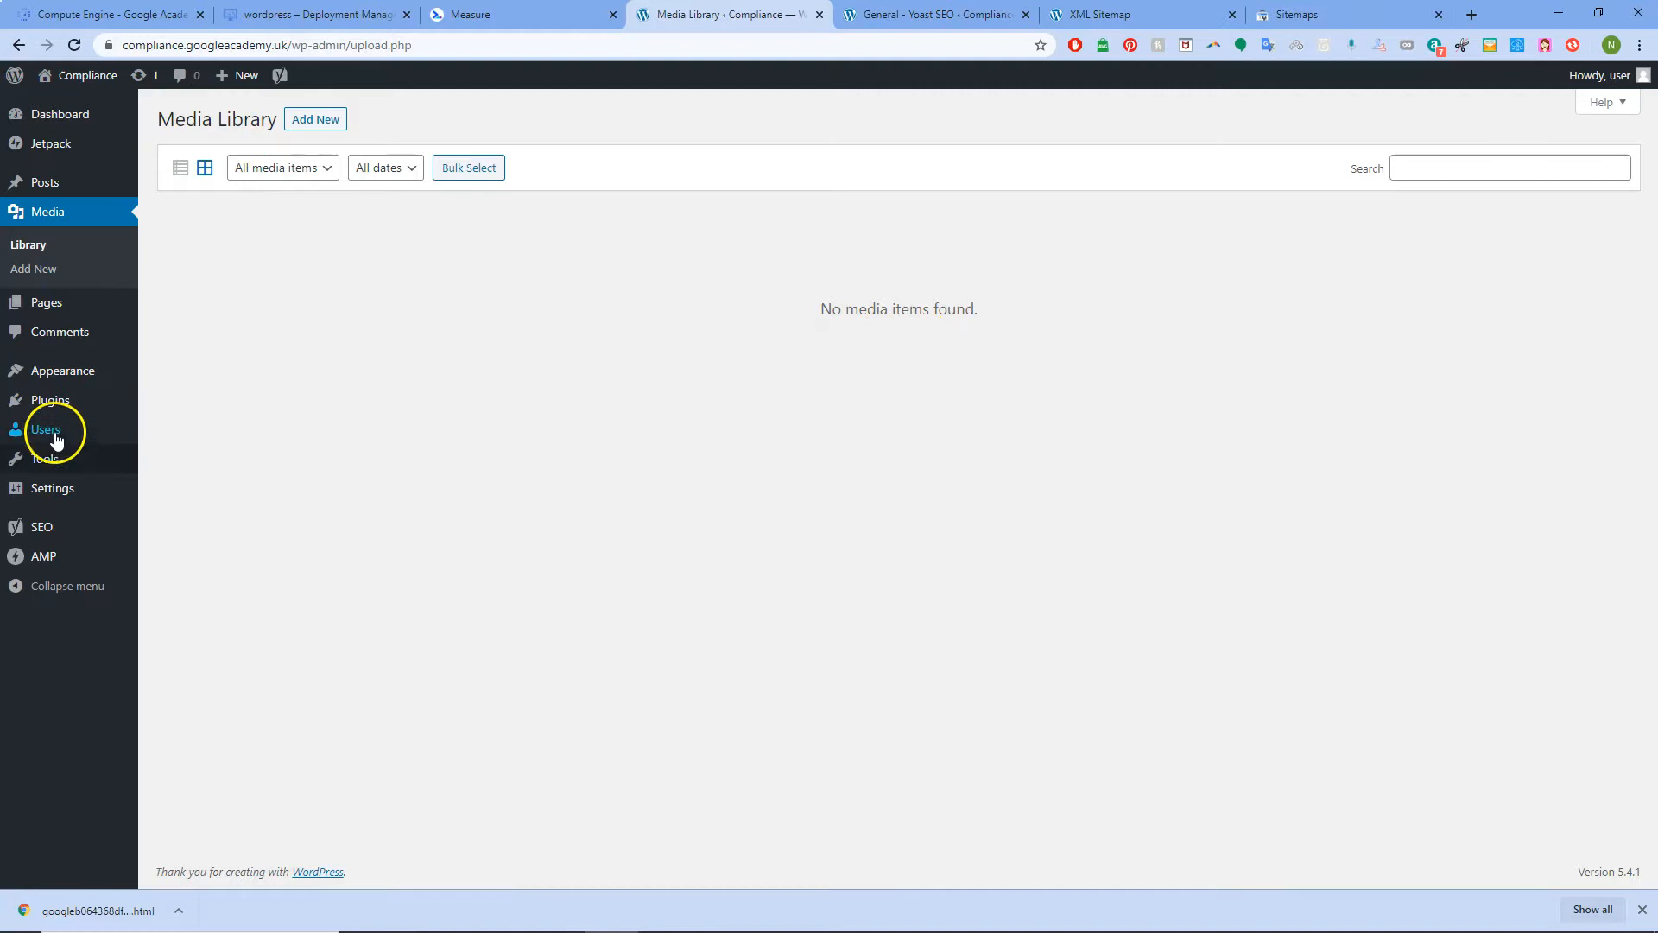
mouse_move(63, 489)
click(166, 493)
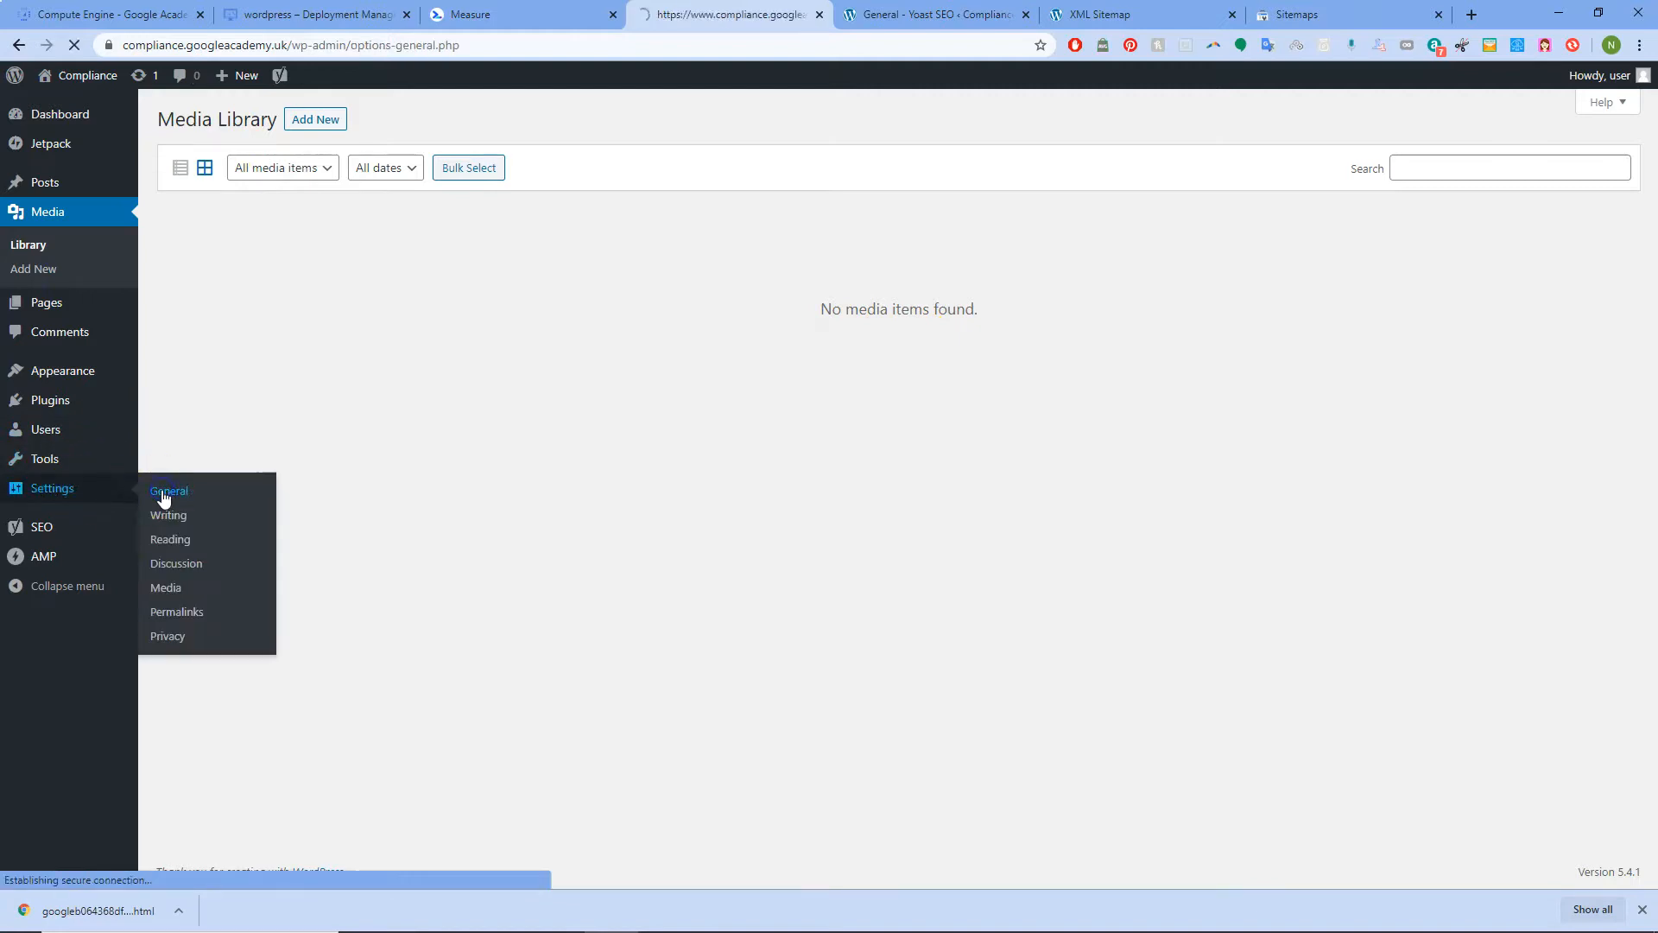
drag(423, 291, 358, 290)
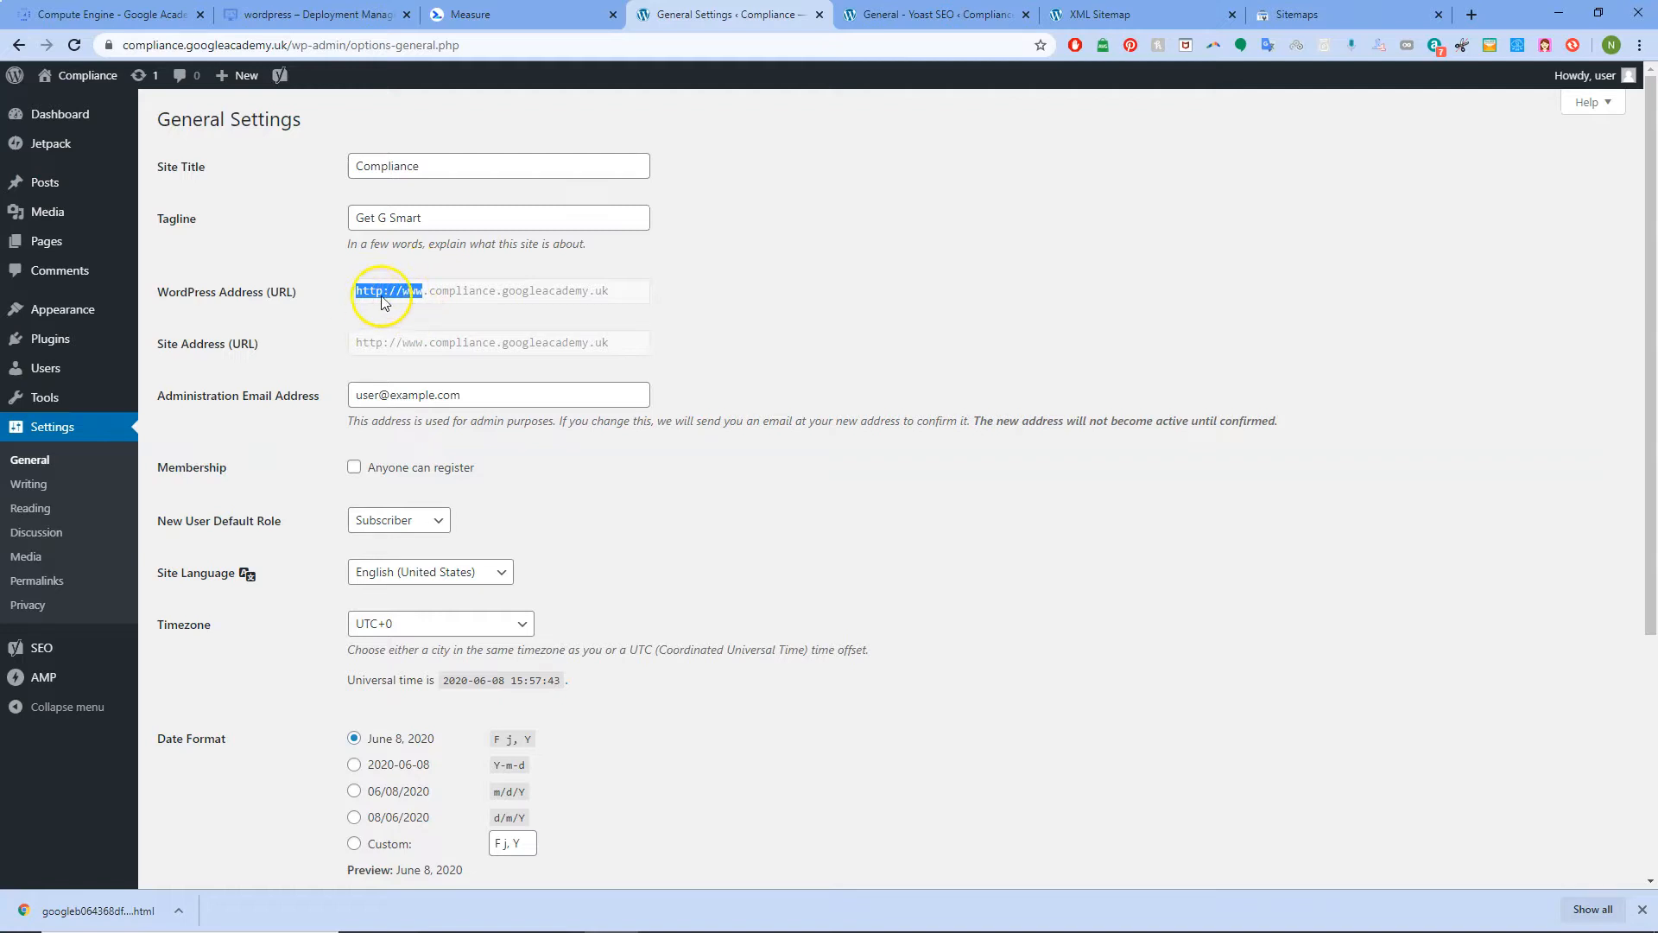
triple_click(381, 293)
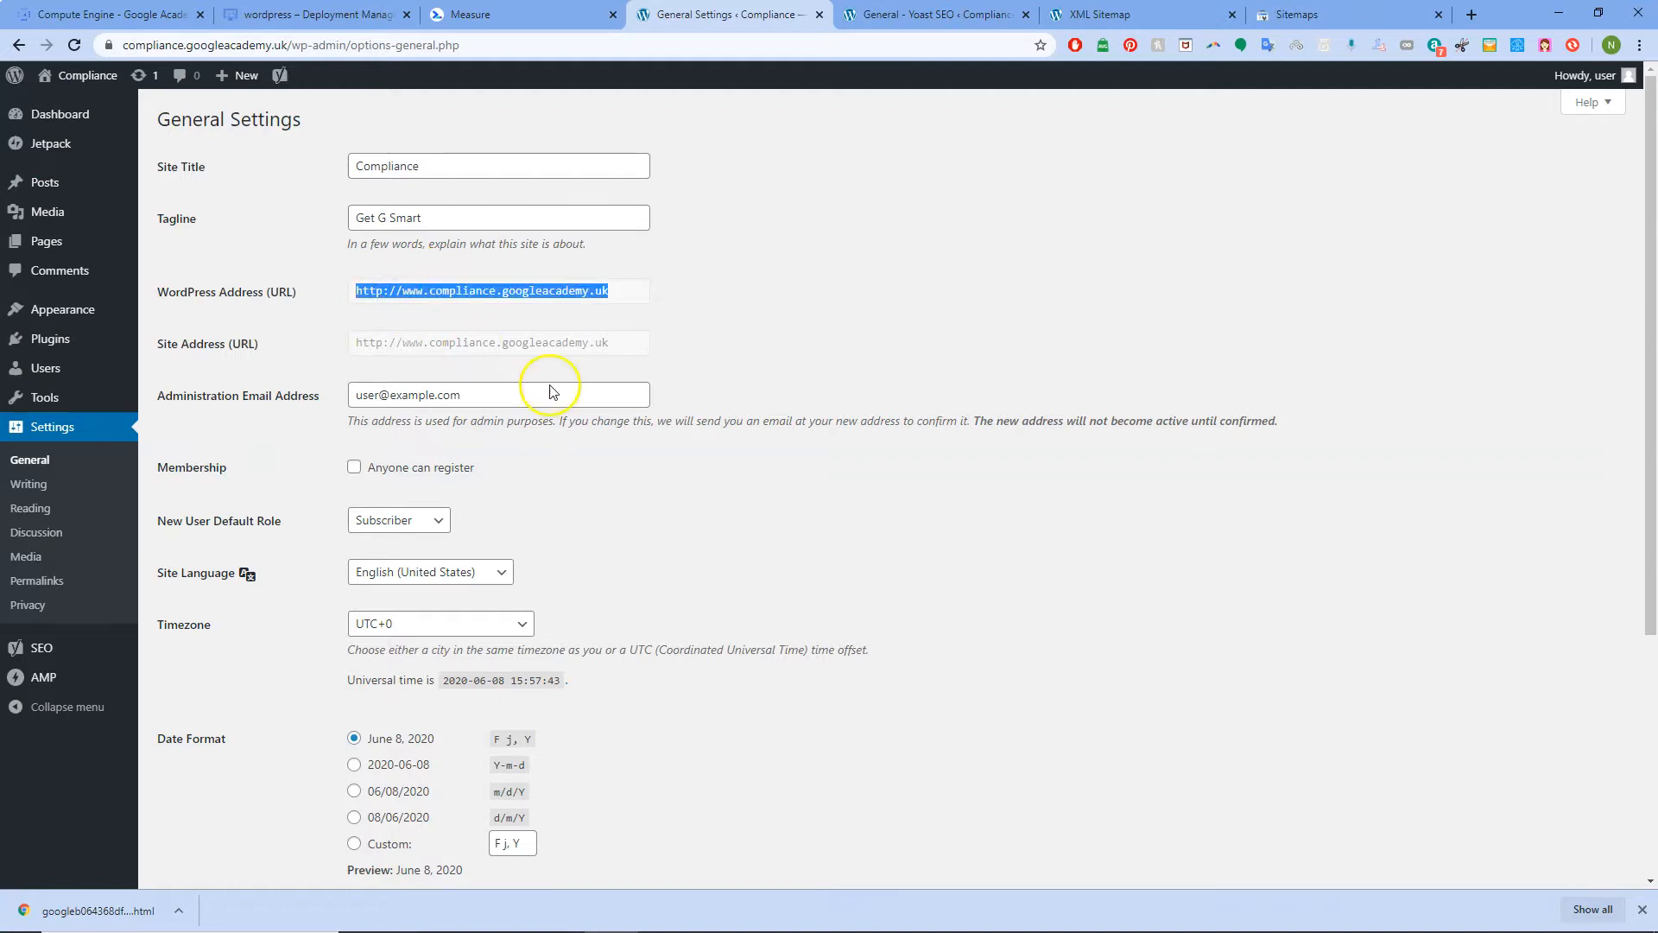